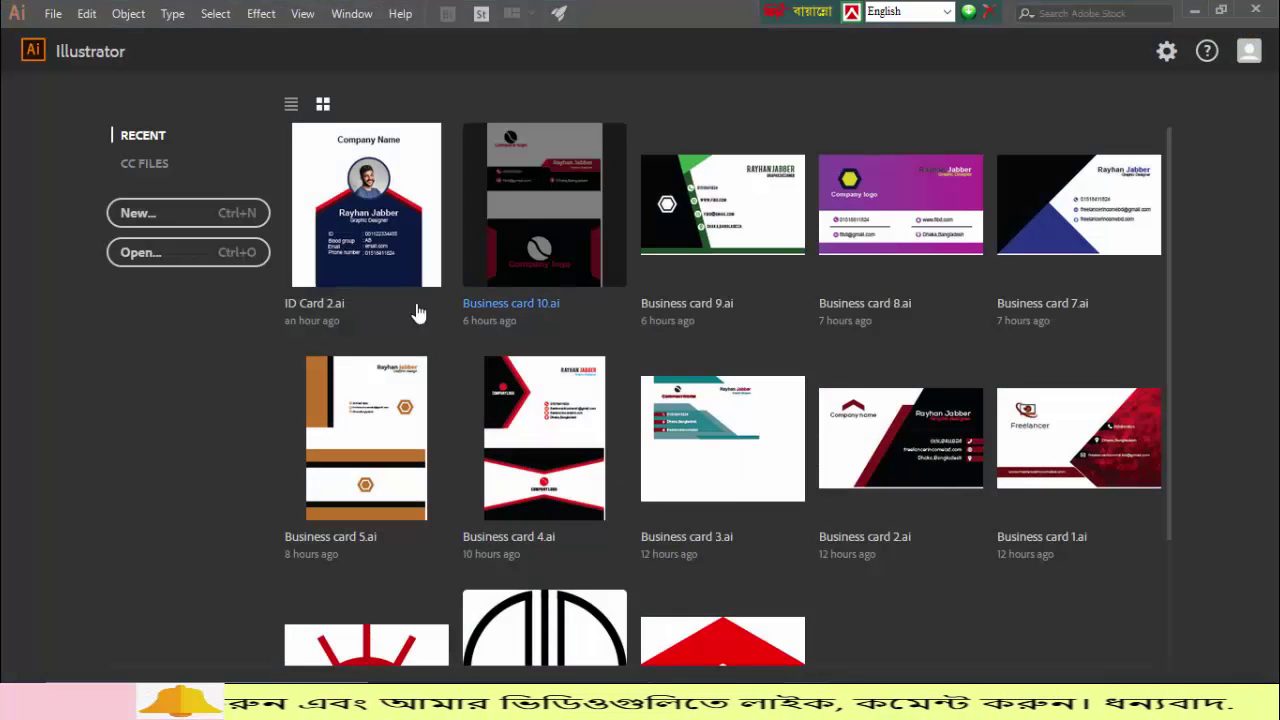
Step: Start a new document from the Illustrator start screen
click(183, 229)
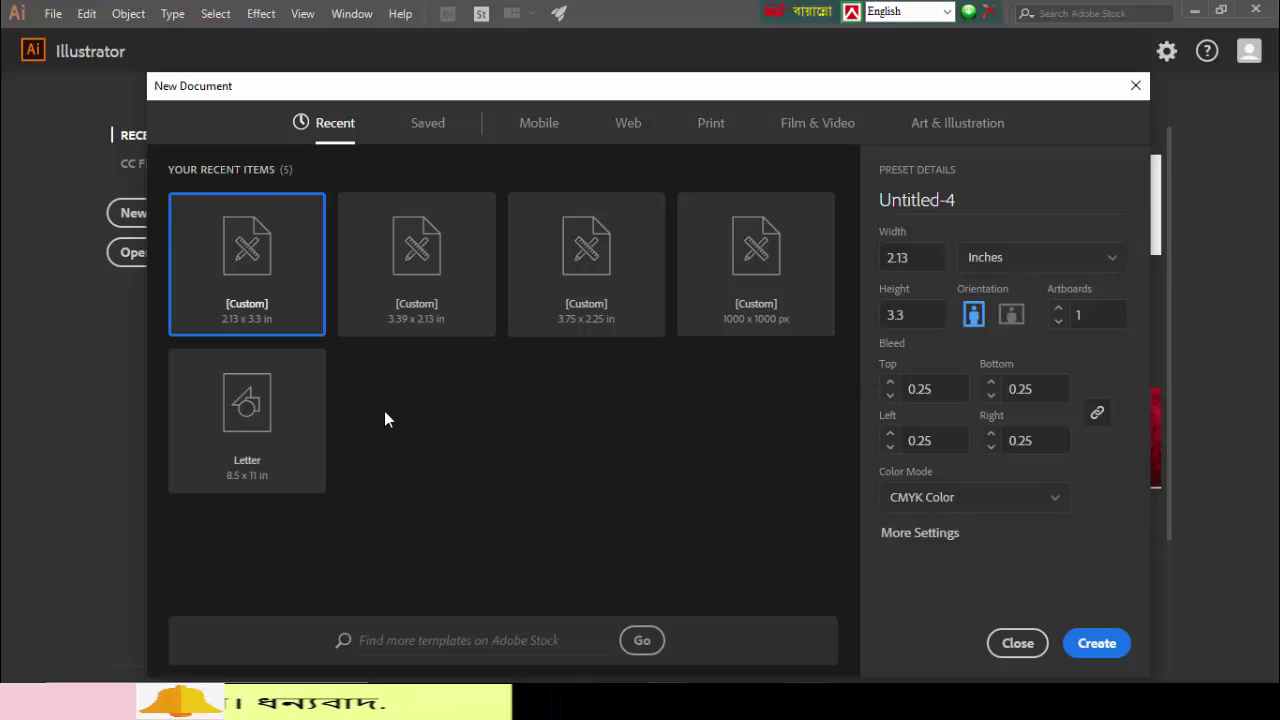
Step: Change the height to 3.39 in and create the 2.13 × 3.39 in document
click(920, 315)
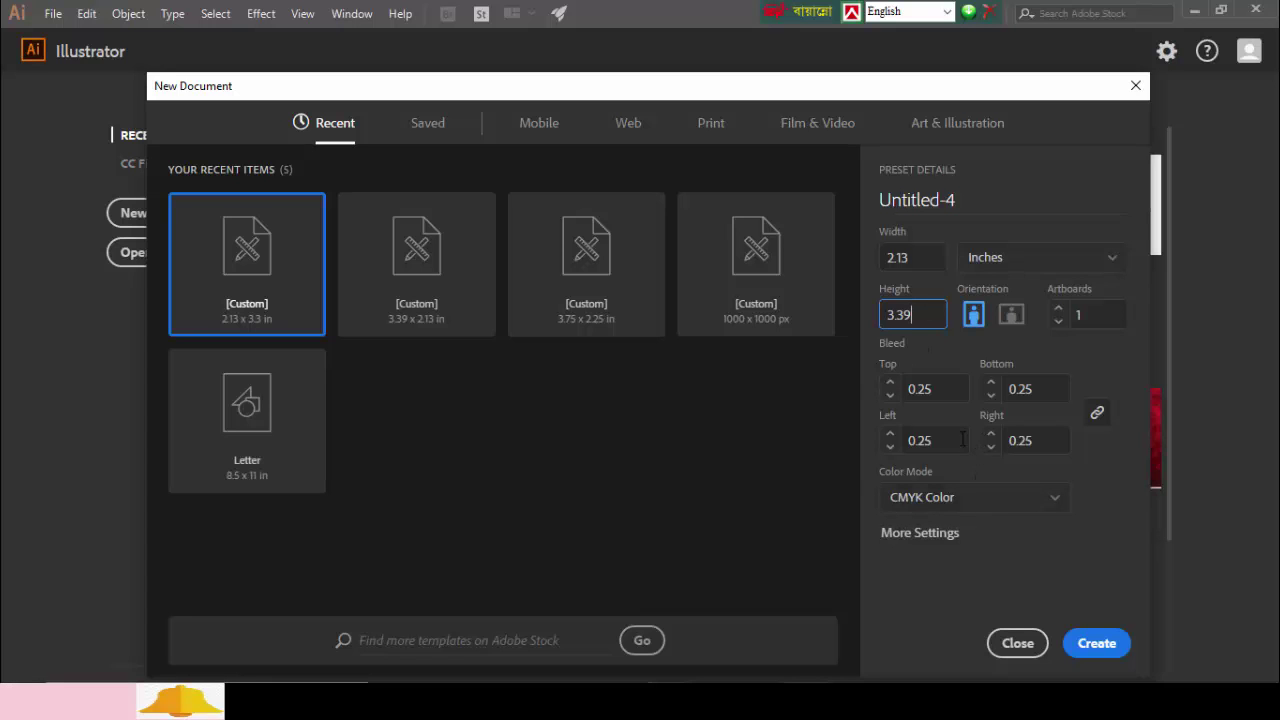
click(1094, 644)
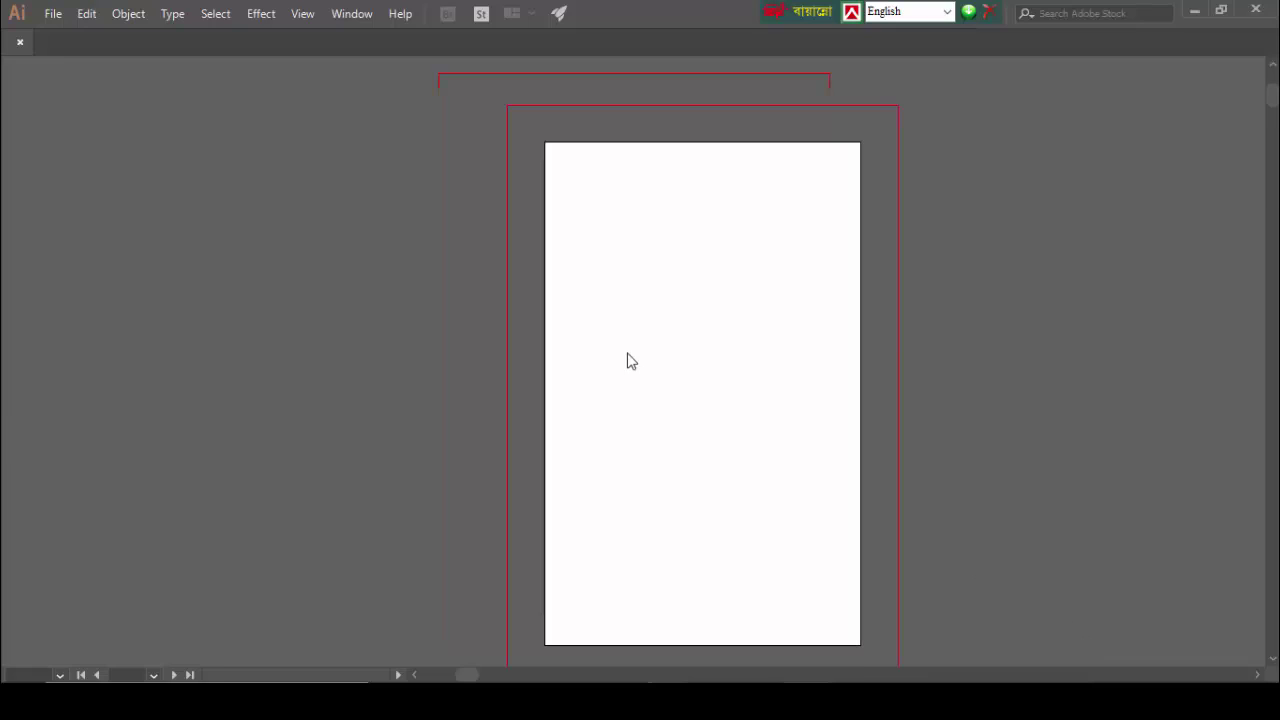
Step: Draw a rectangle covering the whole artboard
drag(20, 193, 73, 191)
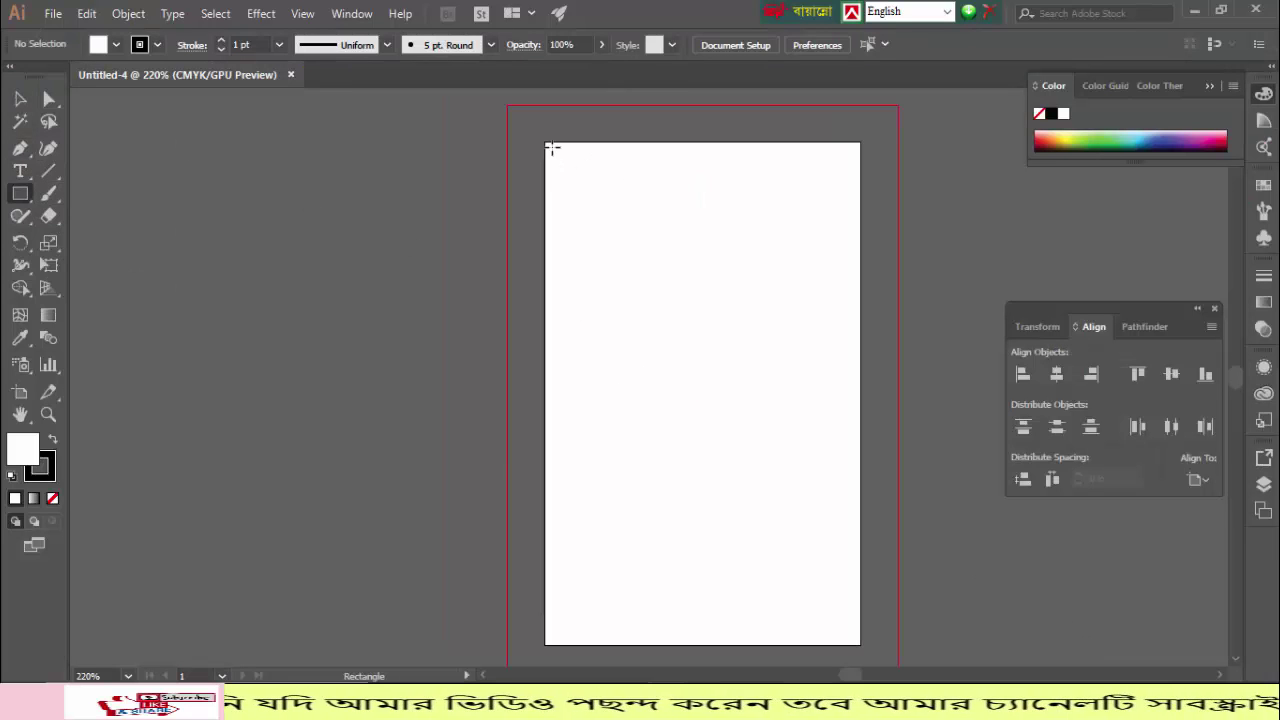
drag(545, 142, 860, 644)
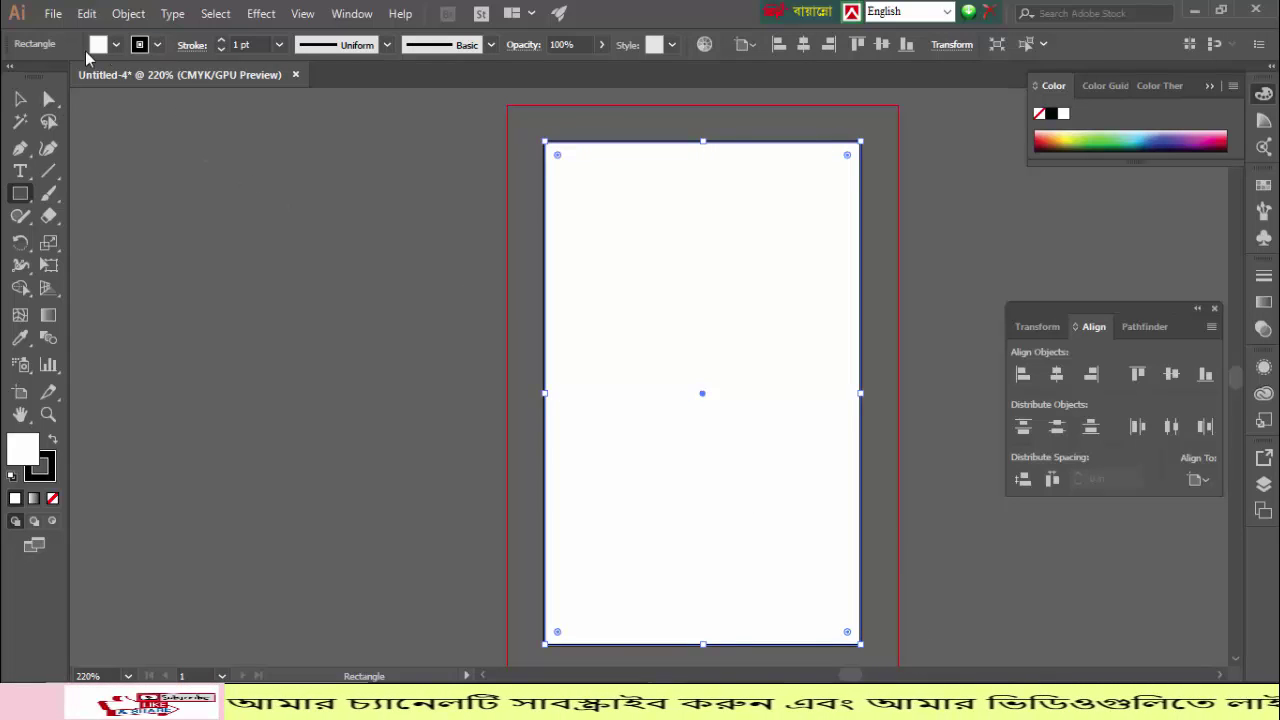
click(20, 100)
Step: Offset the rectangle by -0.25 in and turn the inset copy into a guide
click(128, 14)
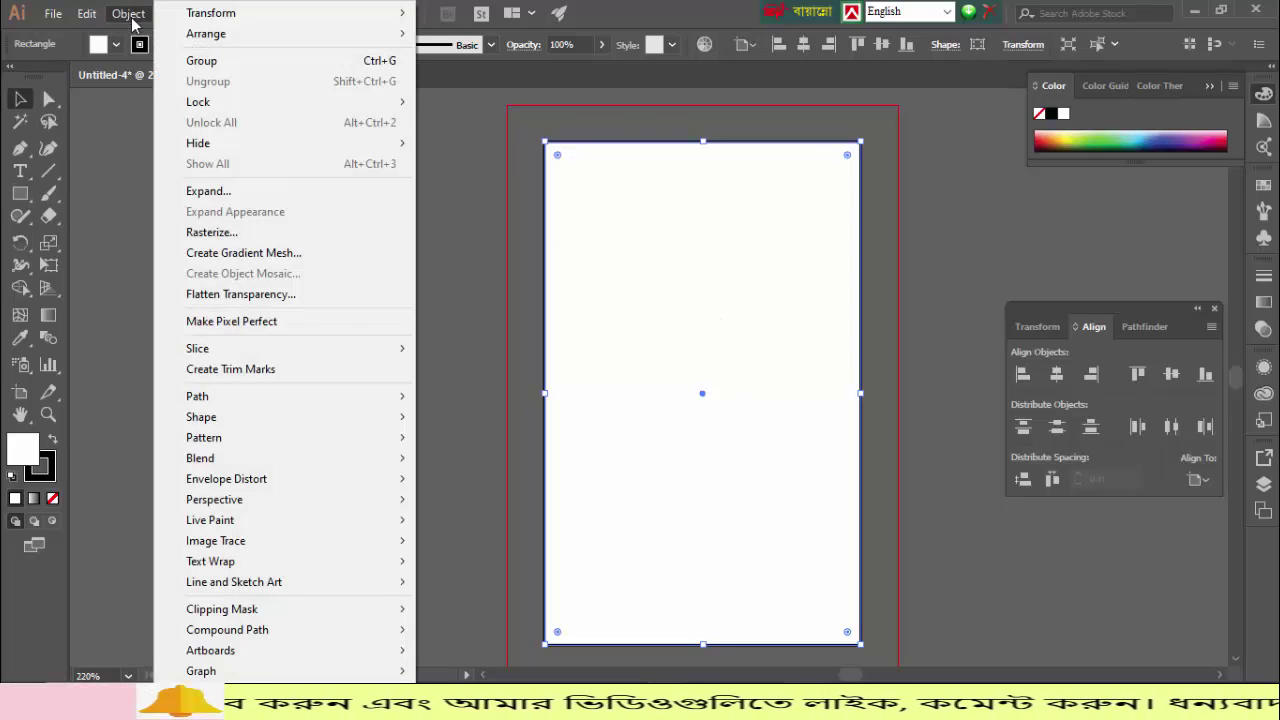
mouse_move(240, 400)
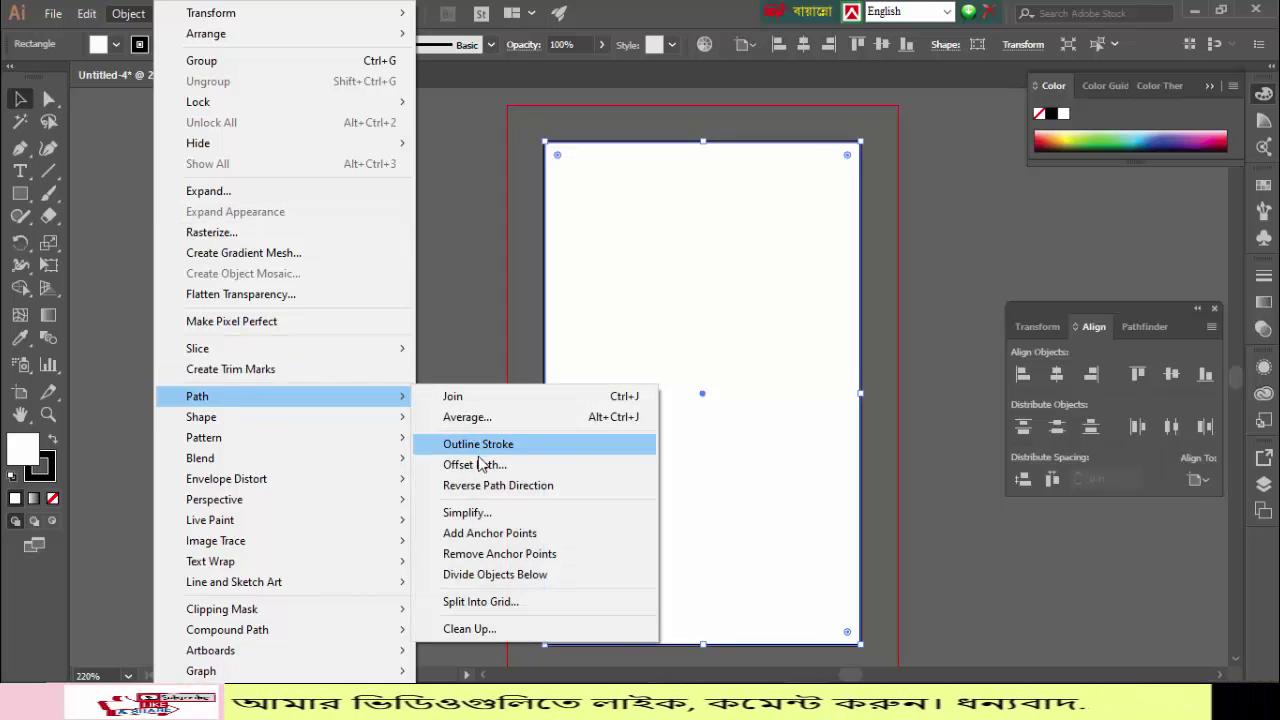
click(476, 464)
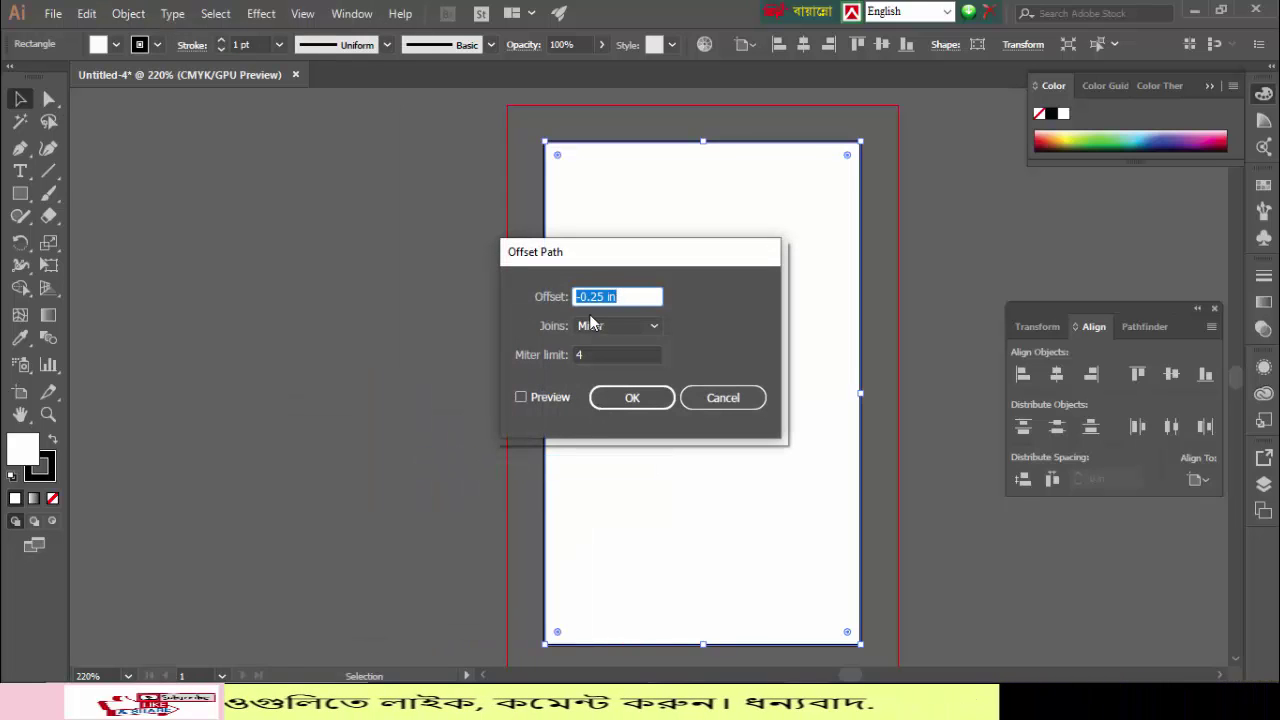
click(631, 398)
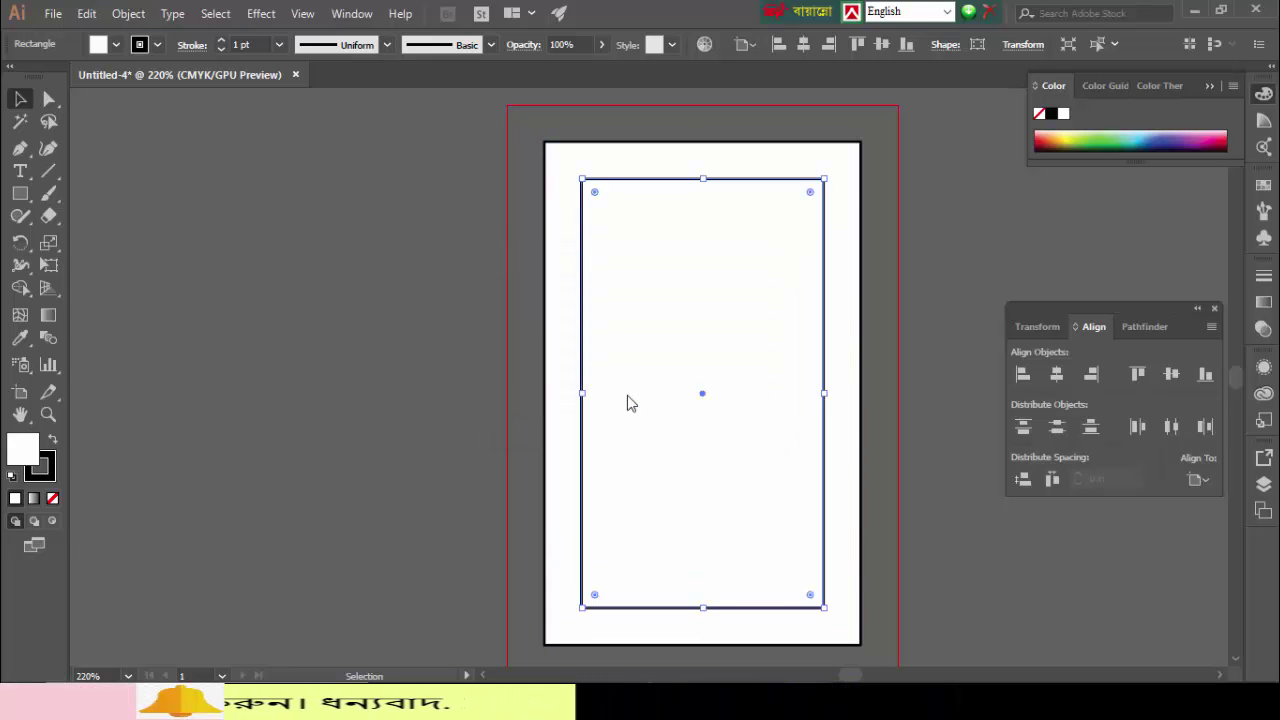
right_click(632, 186)
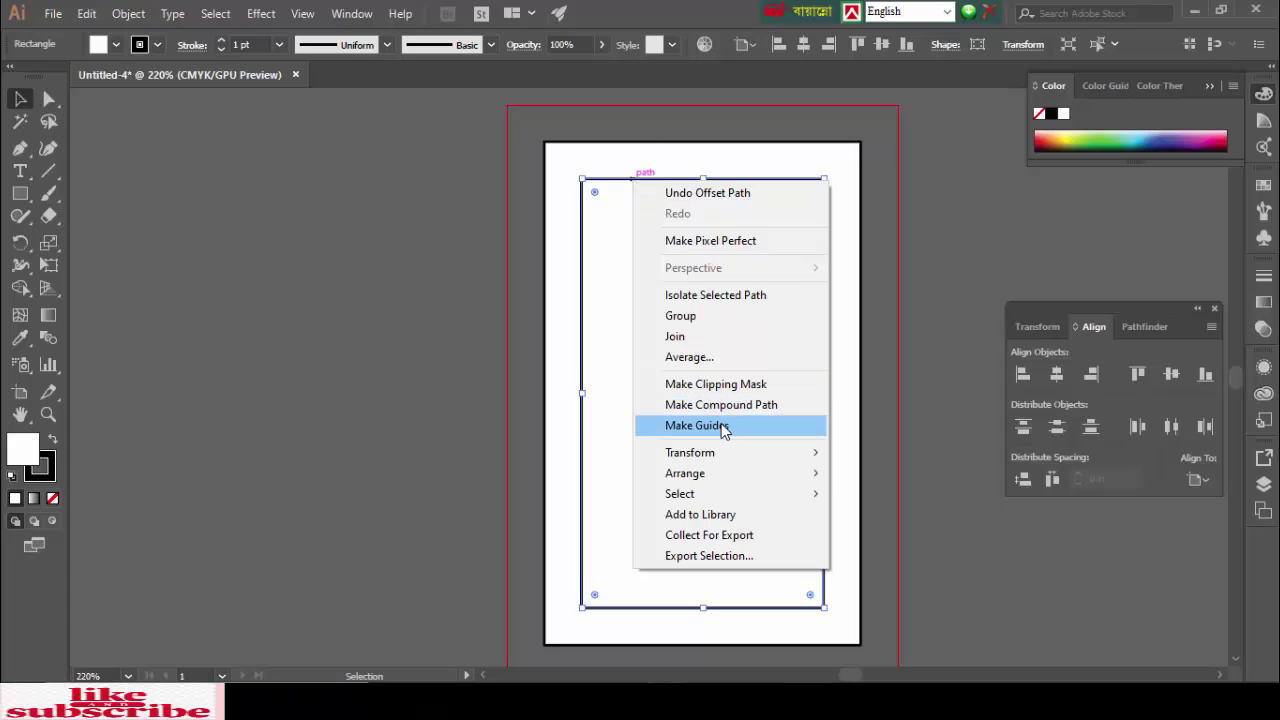
click(722, 426)
click(410, 240)
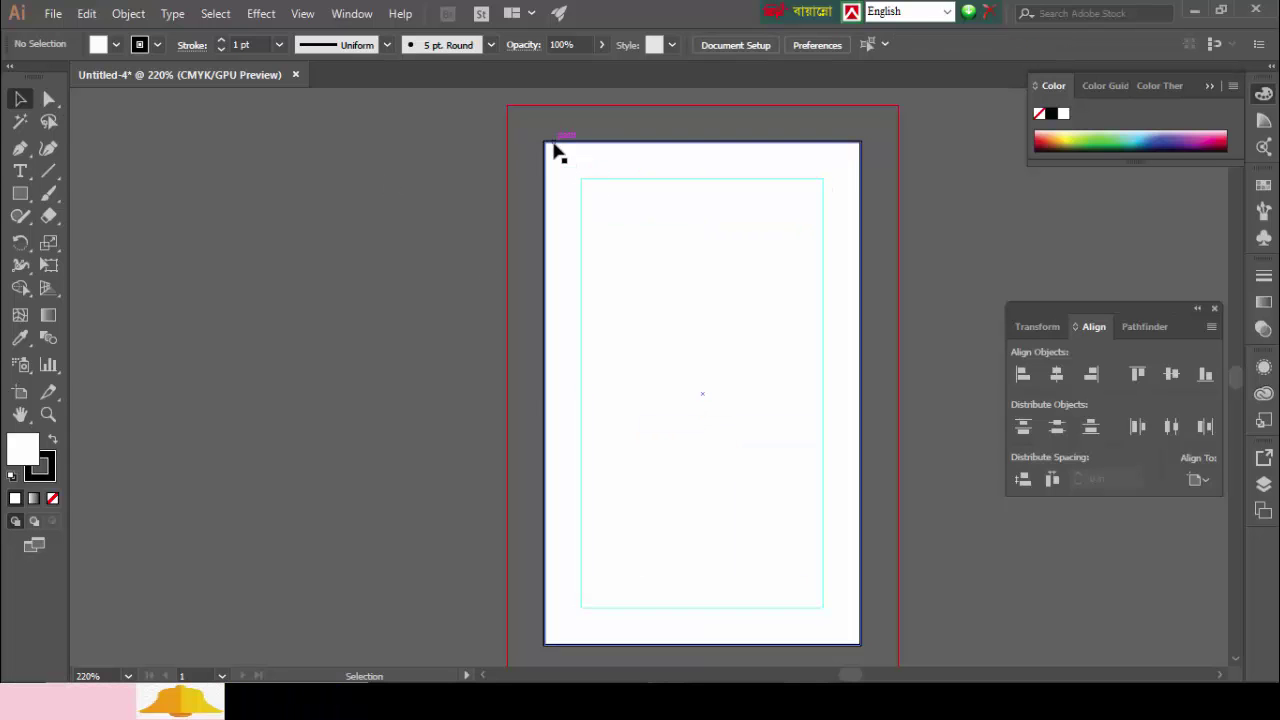
click(557, 149)
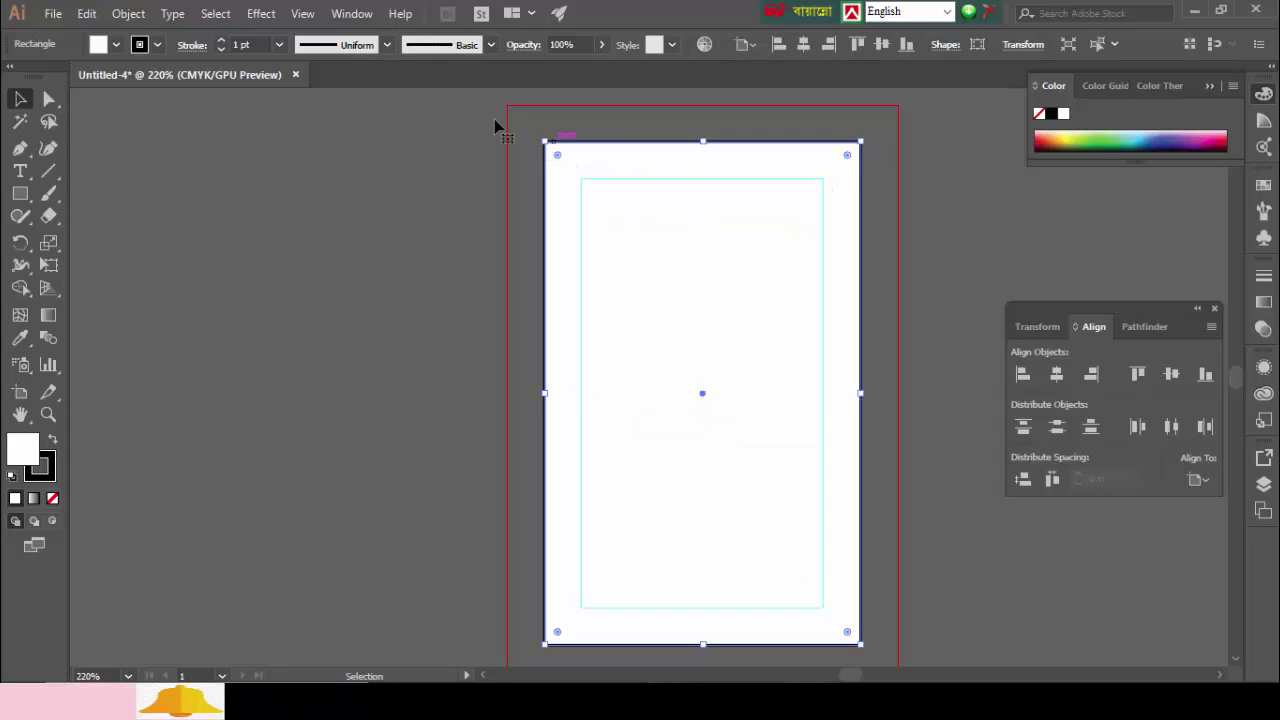
Step: Remove the white rectangle's stroke and deselect everything
click(221, 48)
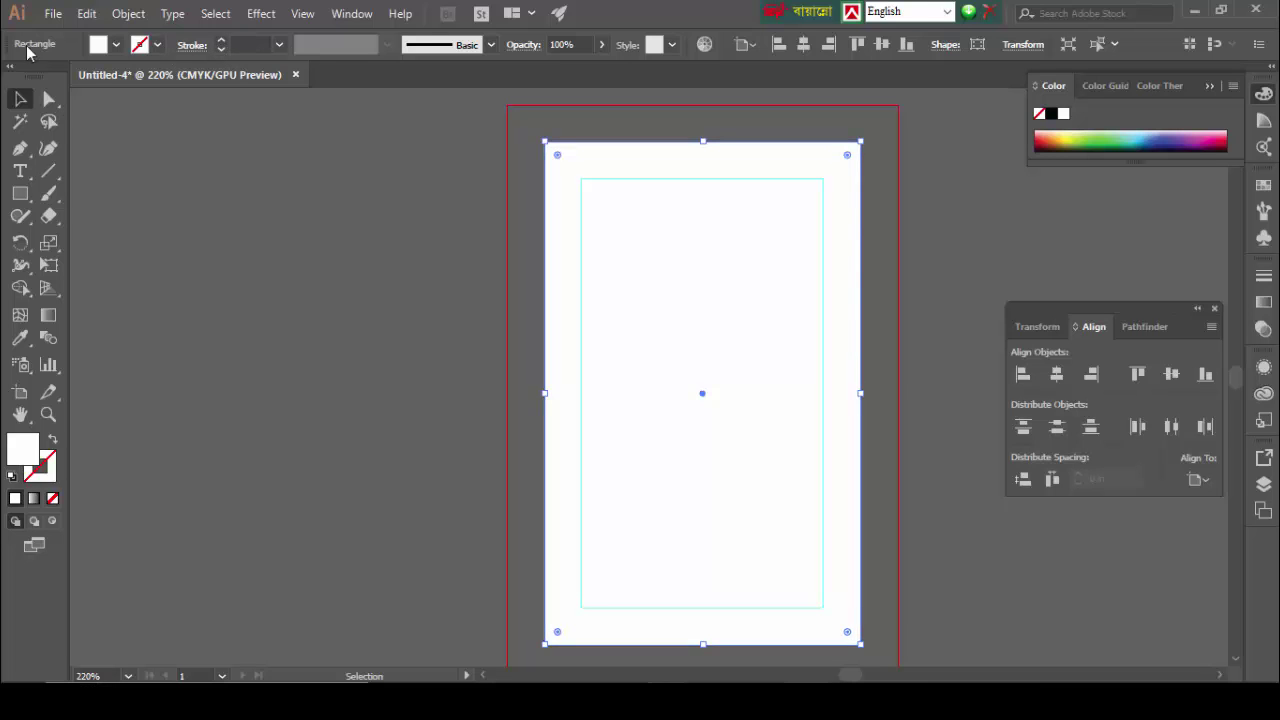
click(241, 152)
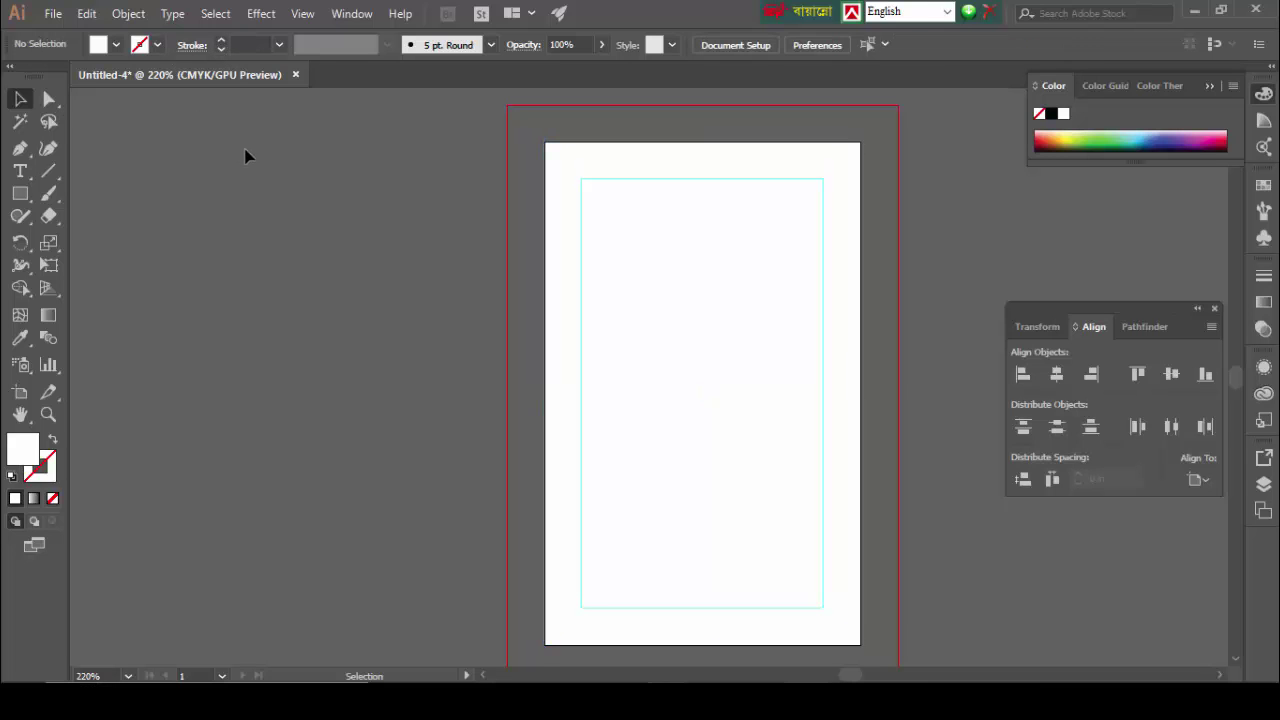
click(690, 392)
key(ctrl+shift+a)
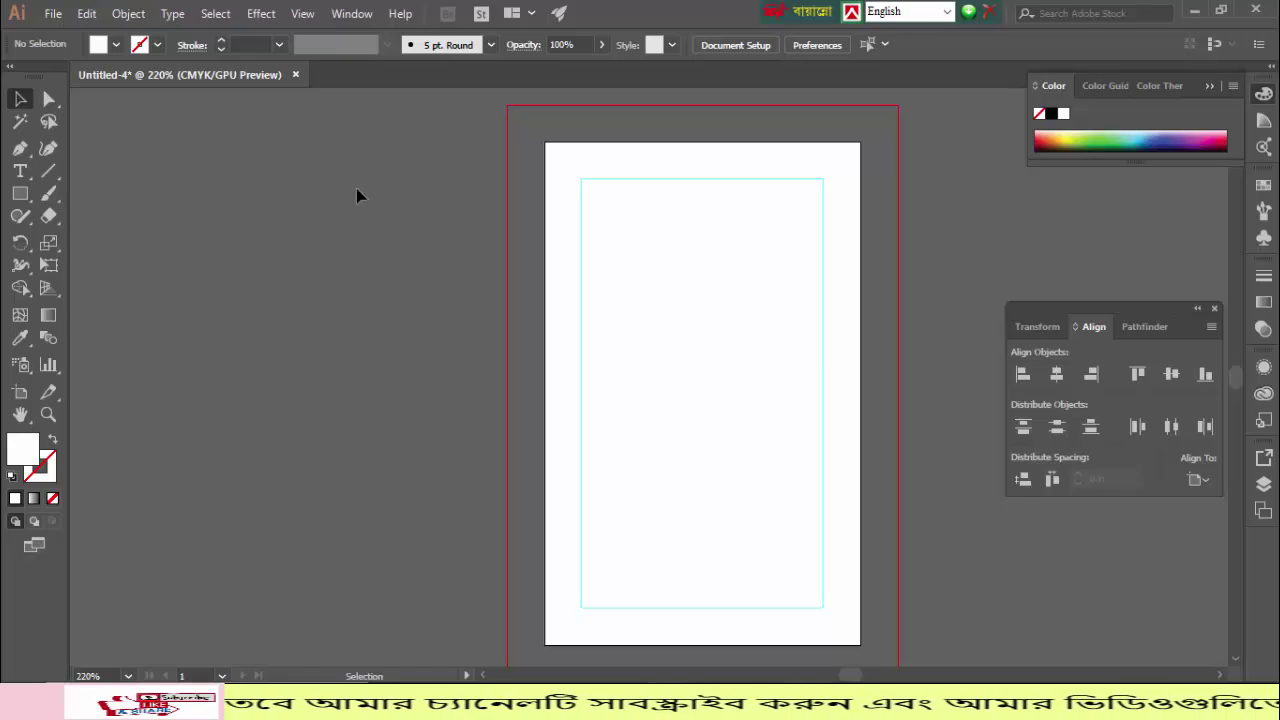
Step: Draw a header rectangle across the card's top and fill it with #182D51
click(20, 193)
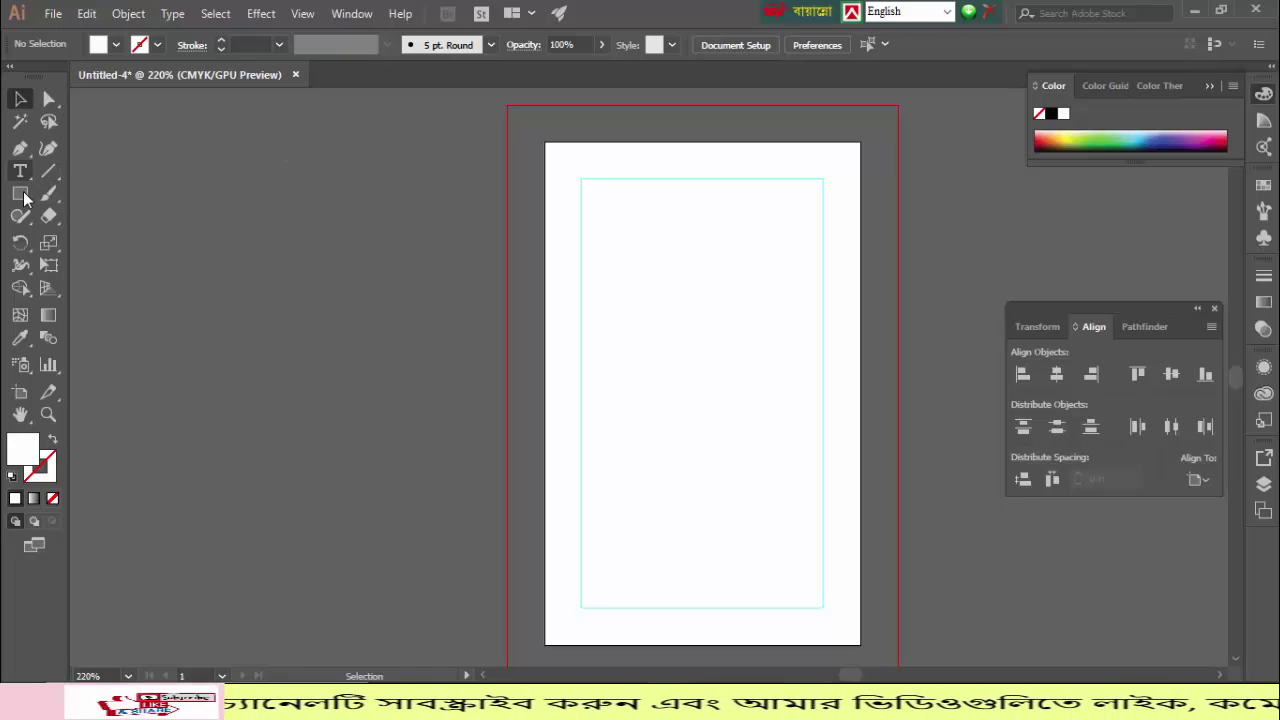
drag(545, 142, 860, 321)
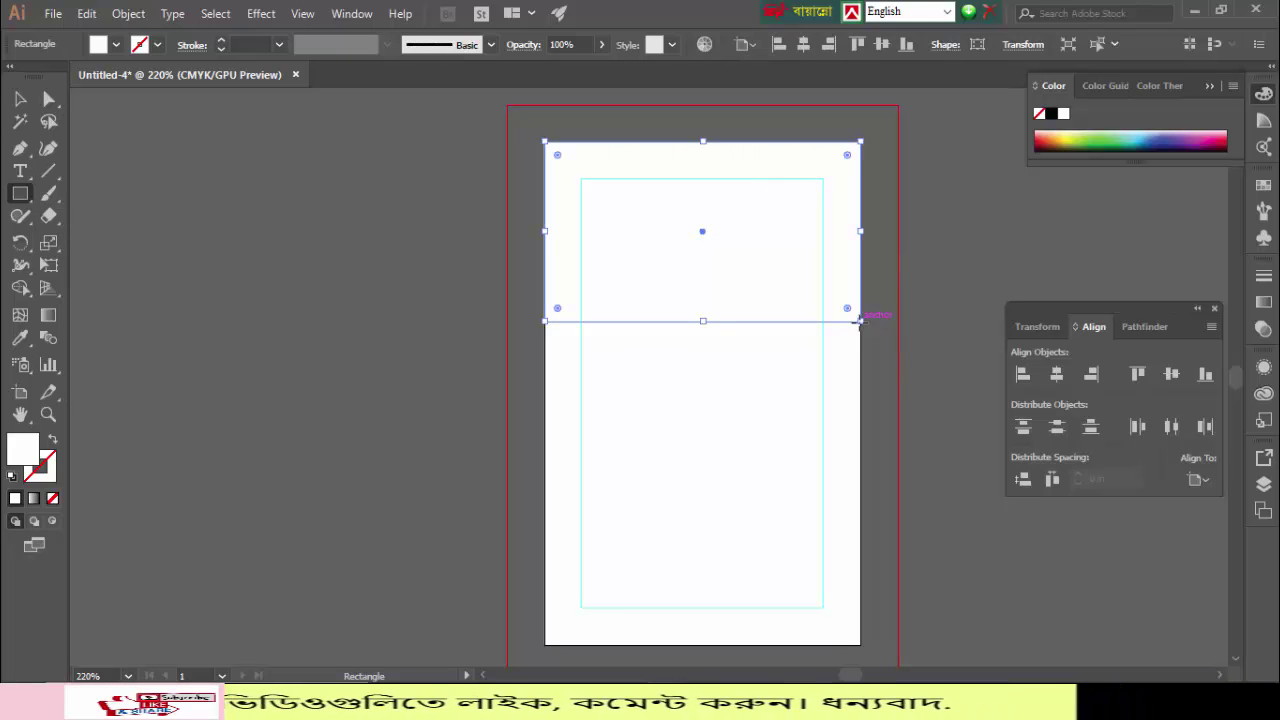
double_click(32, 452)
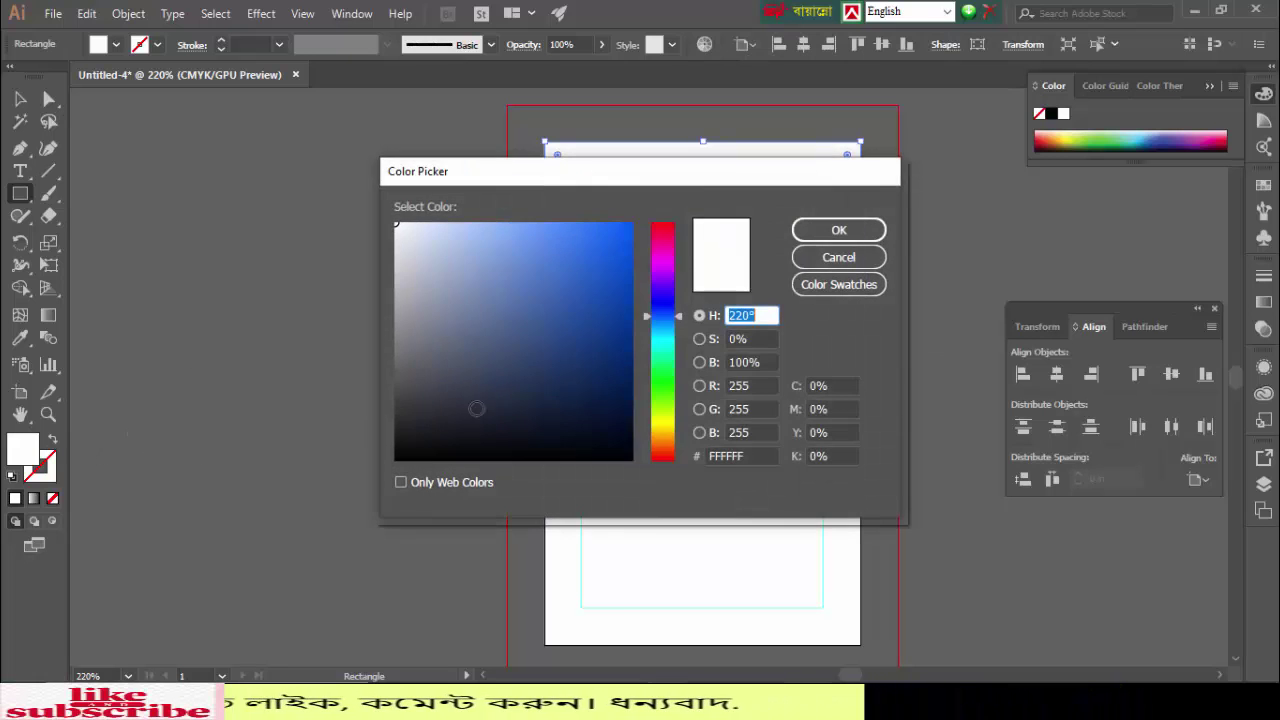
click(561, 385)
click(840, 231)
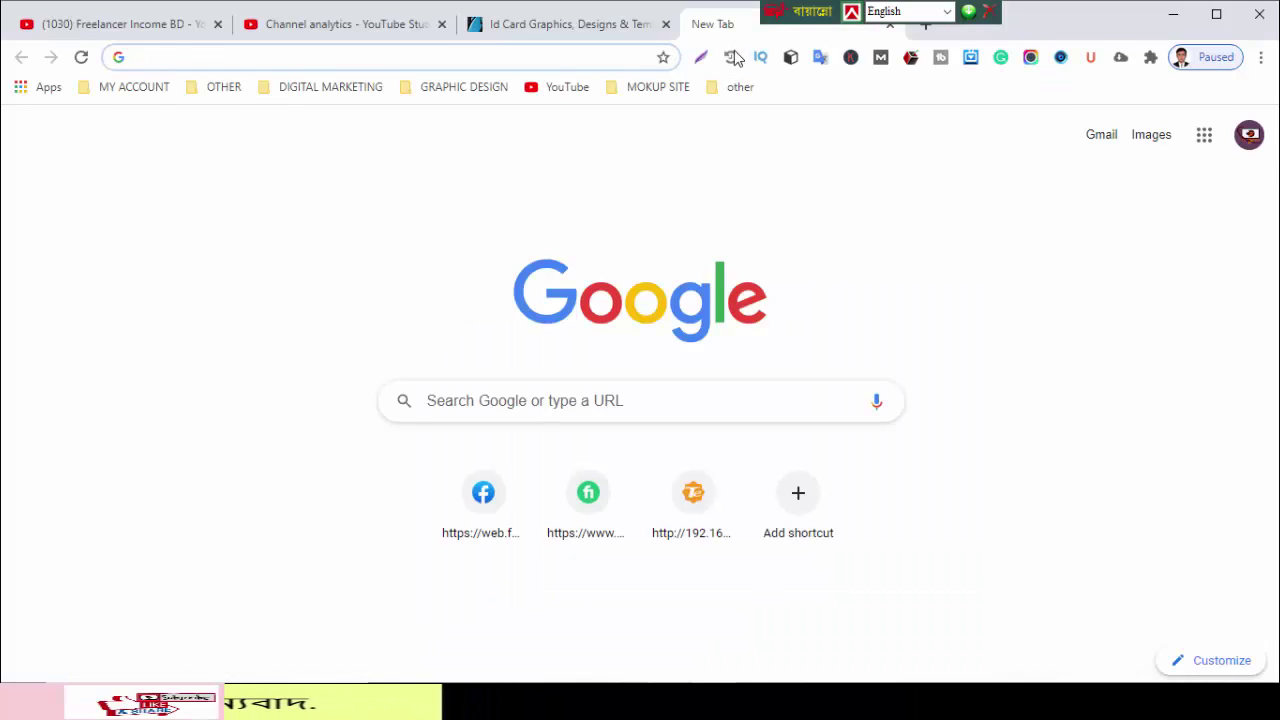
Step: Search Google for 'polygon background'
click(467, 404)
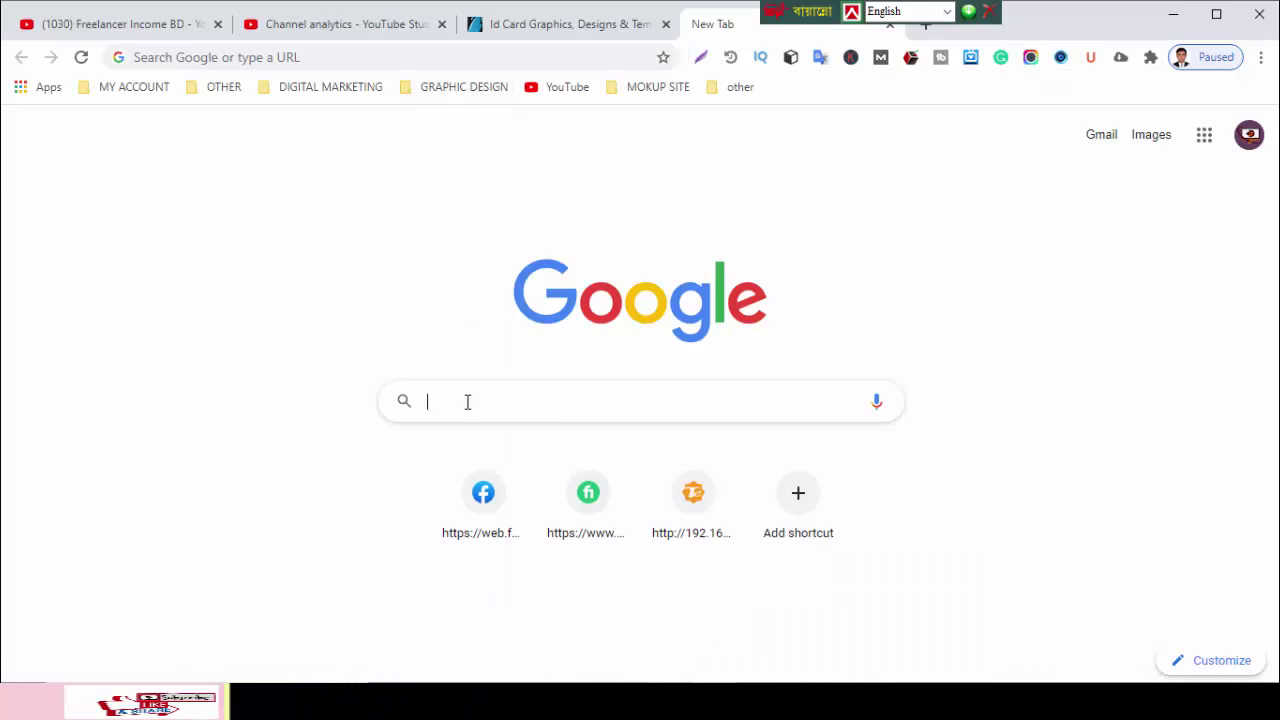
click(457, 391)
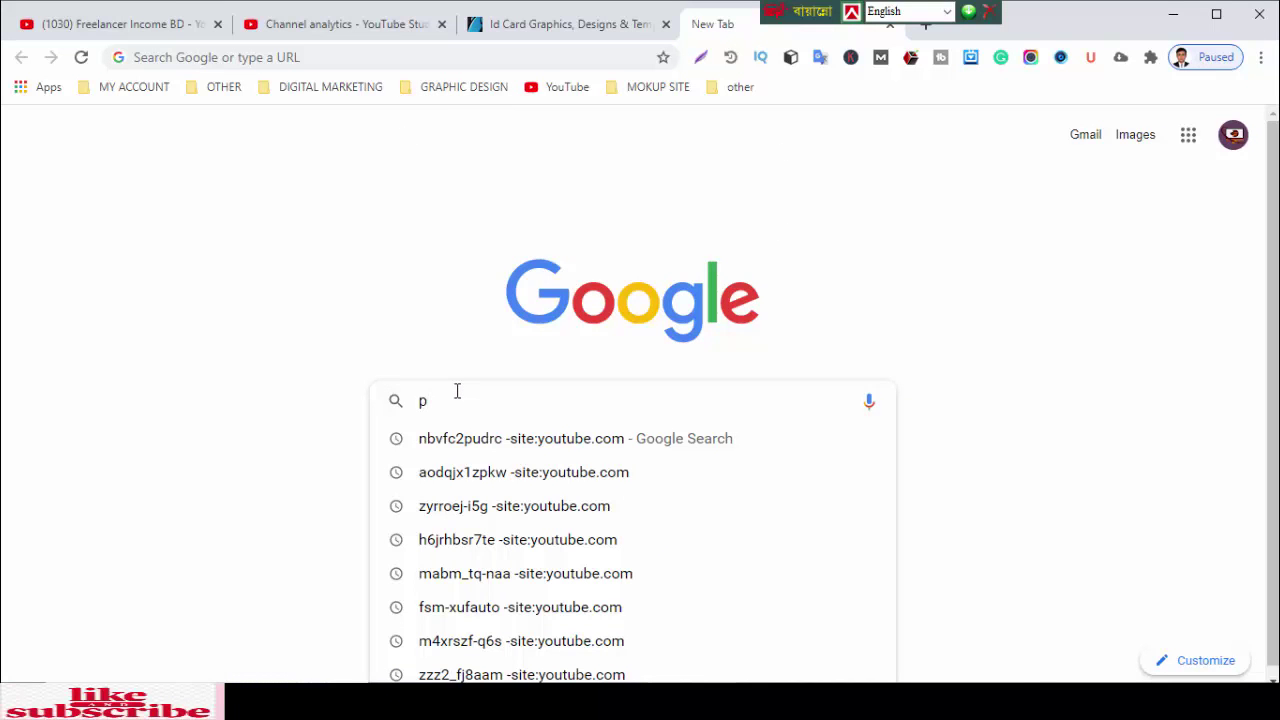
text(poligo)
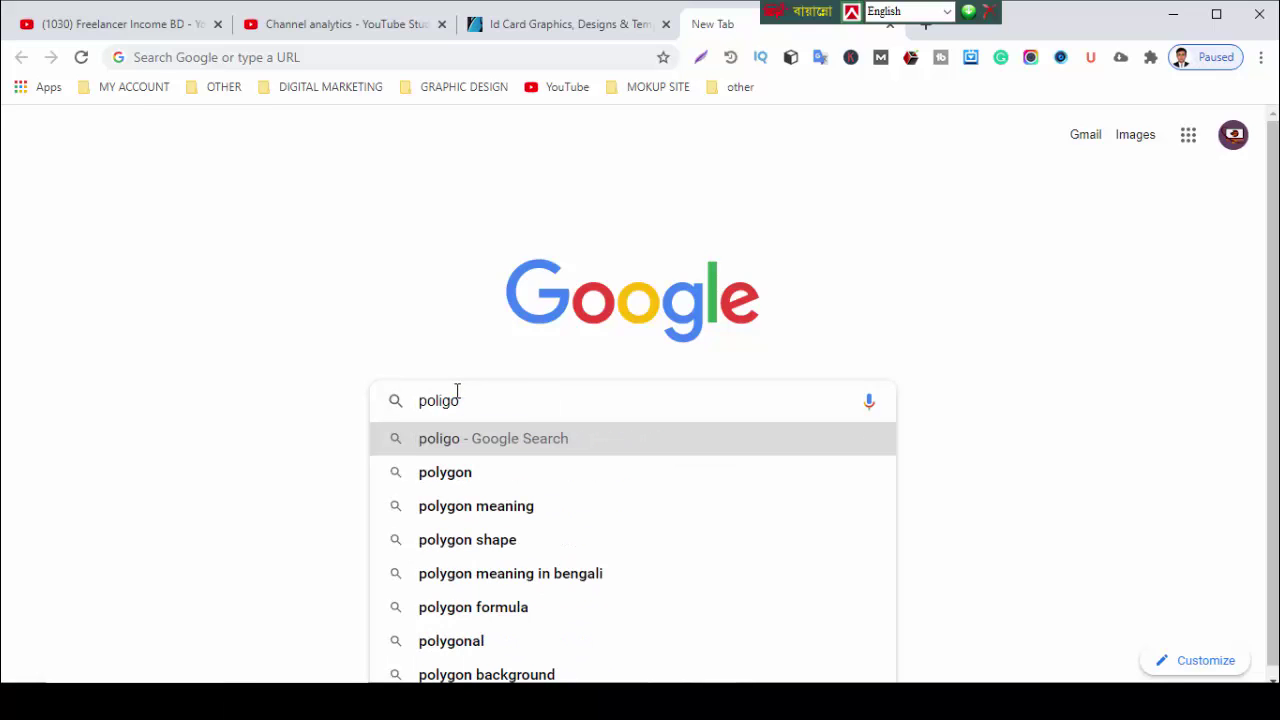
text(n b)
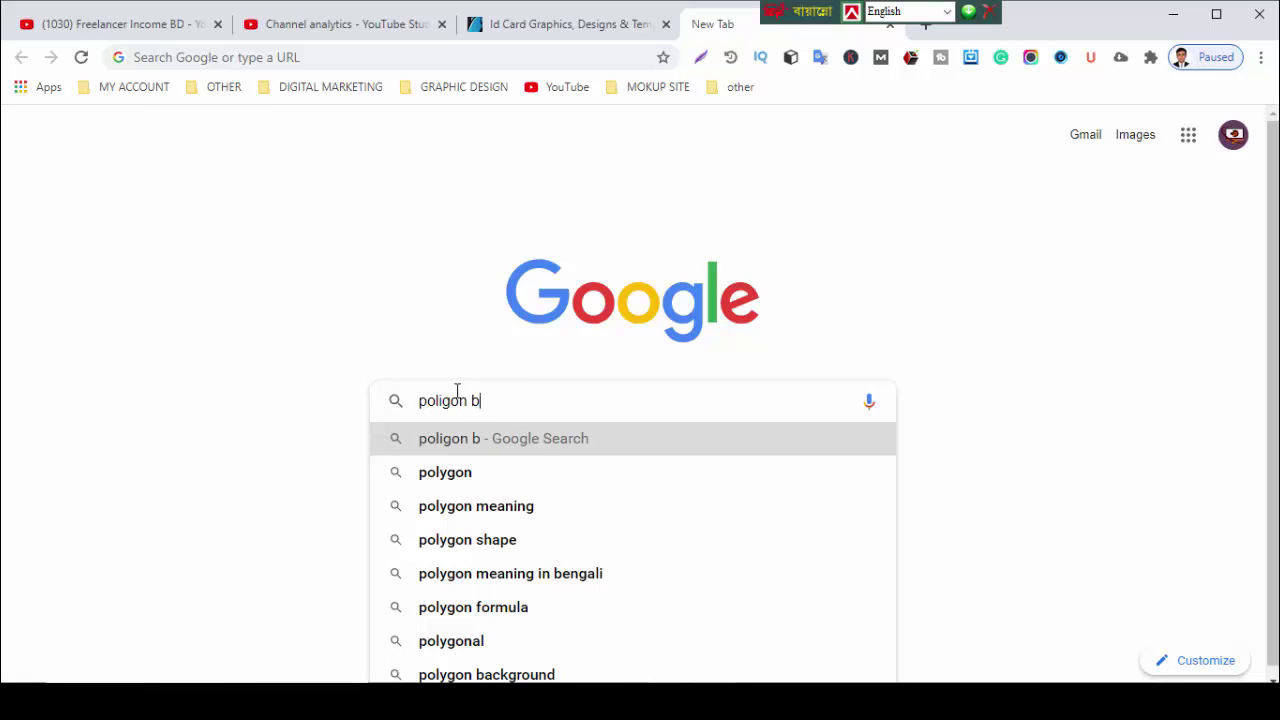
text(a)
click(477, 474)
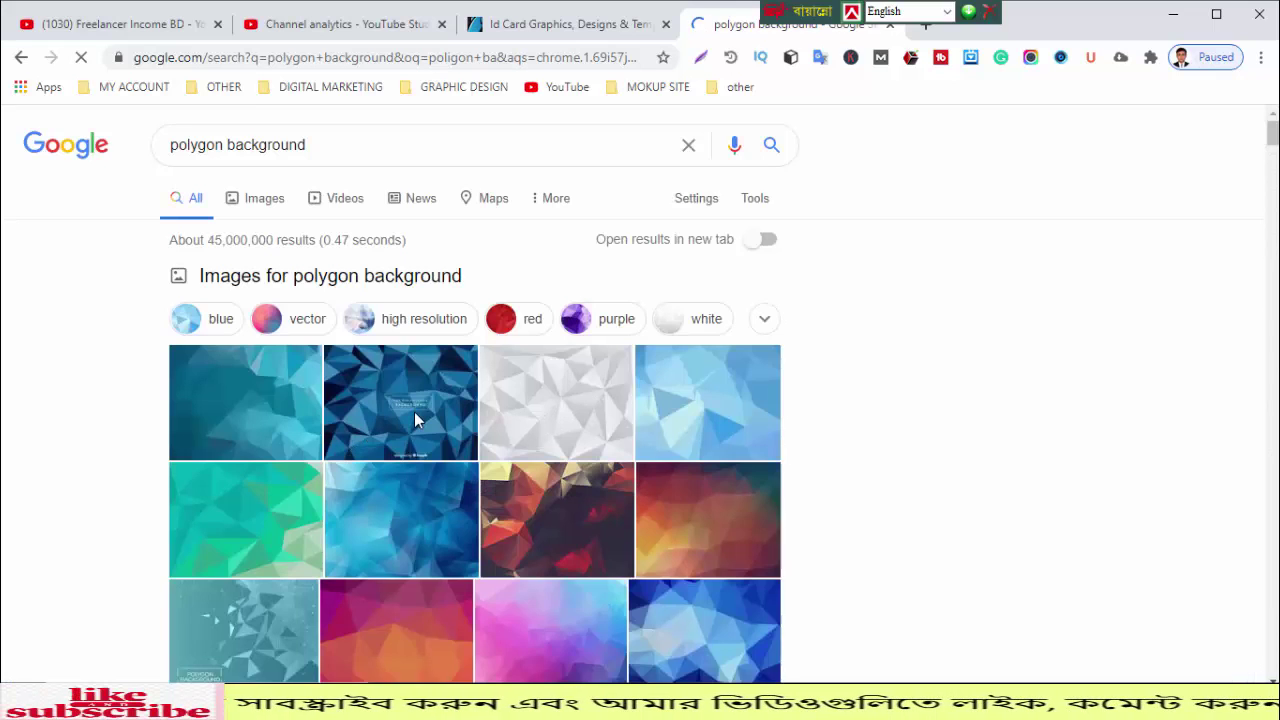
Step: Browse the image results and preview the orange geometric polygon image
scroll(414, 412, down, 2)
scroll(421, 388, down, 2)
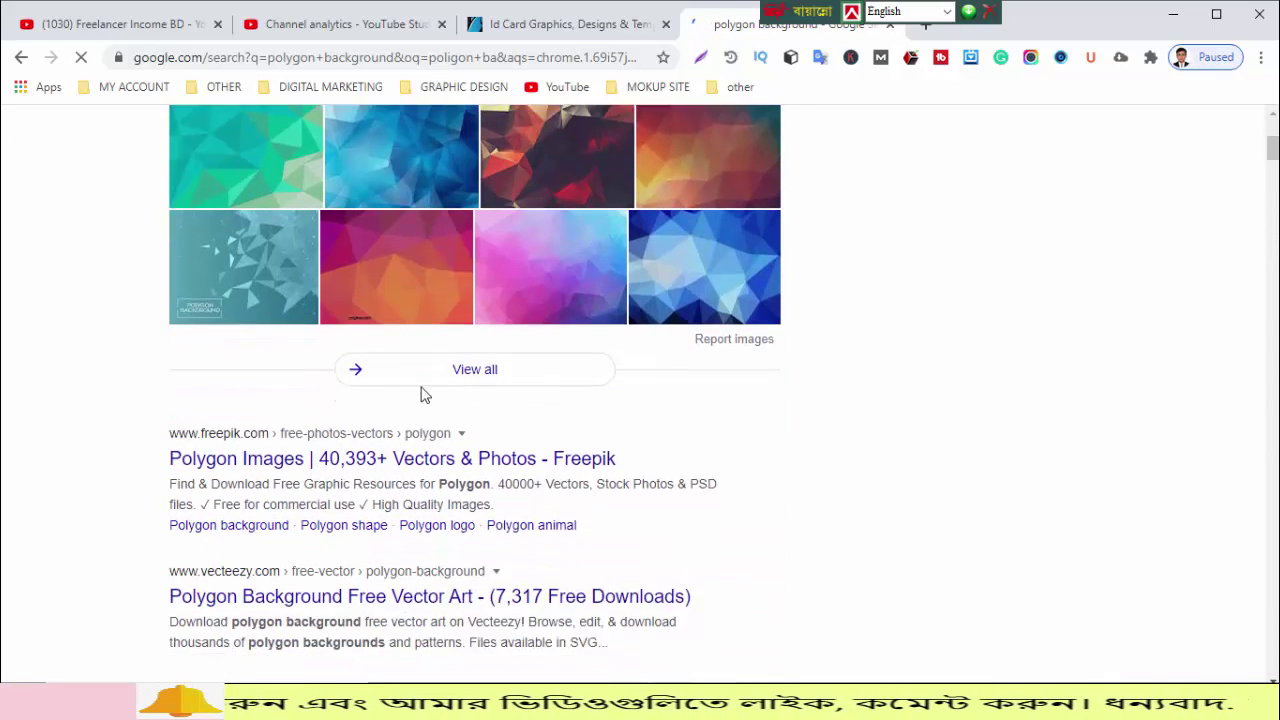
scroll(334, 286, up, 4)
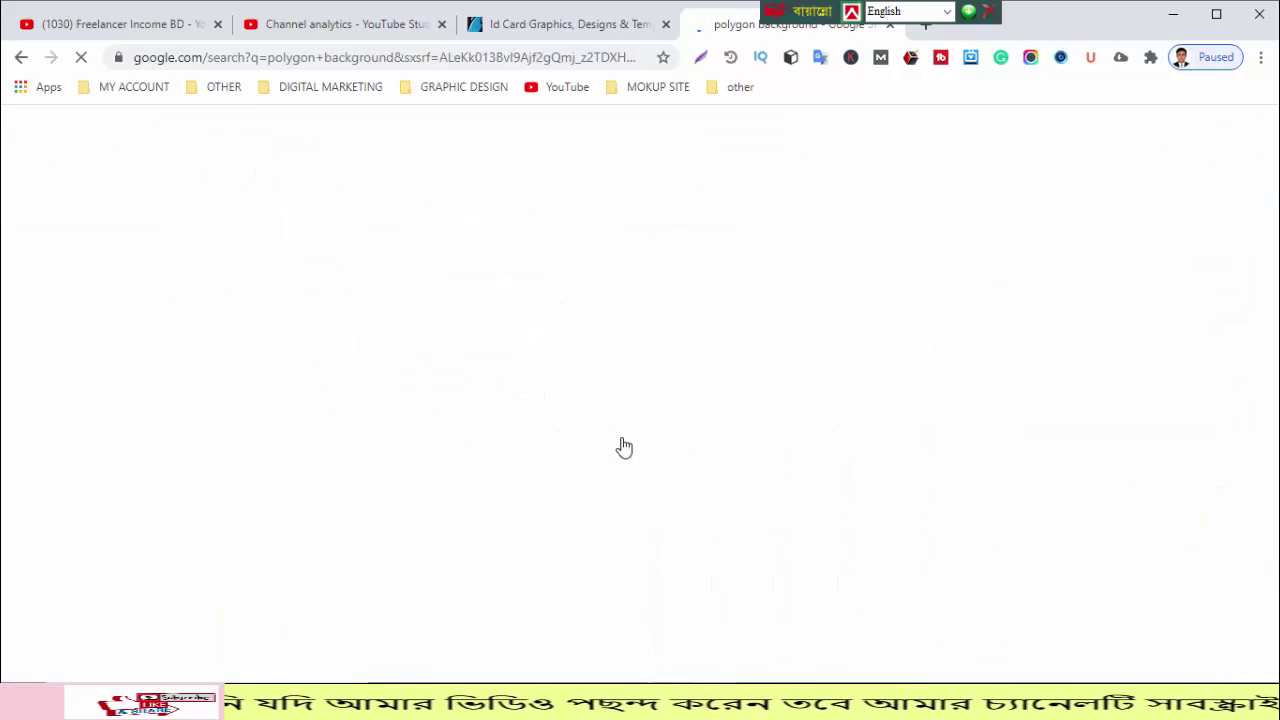
scroll(563, 429, down, 4)
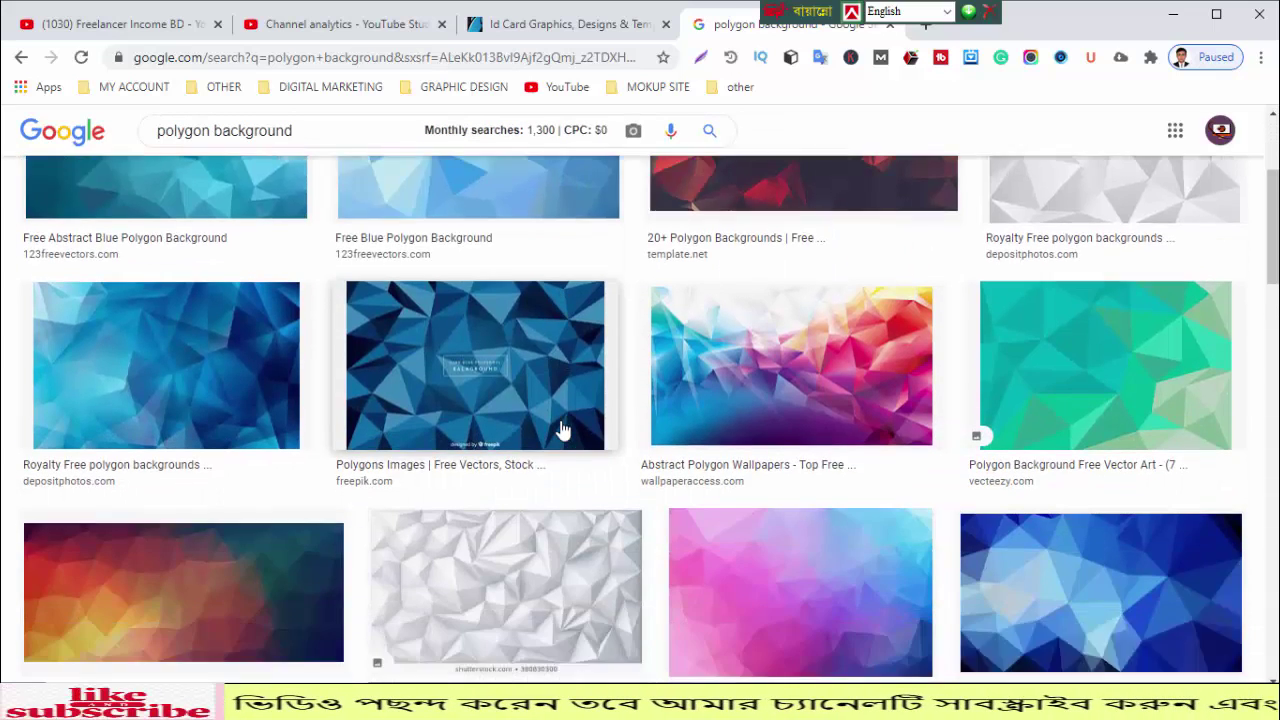
scroll(560, 429, up, 2)
scroll(560, 429, down, 2)
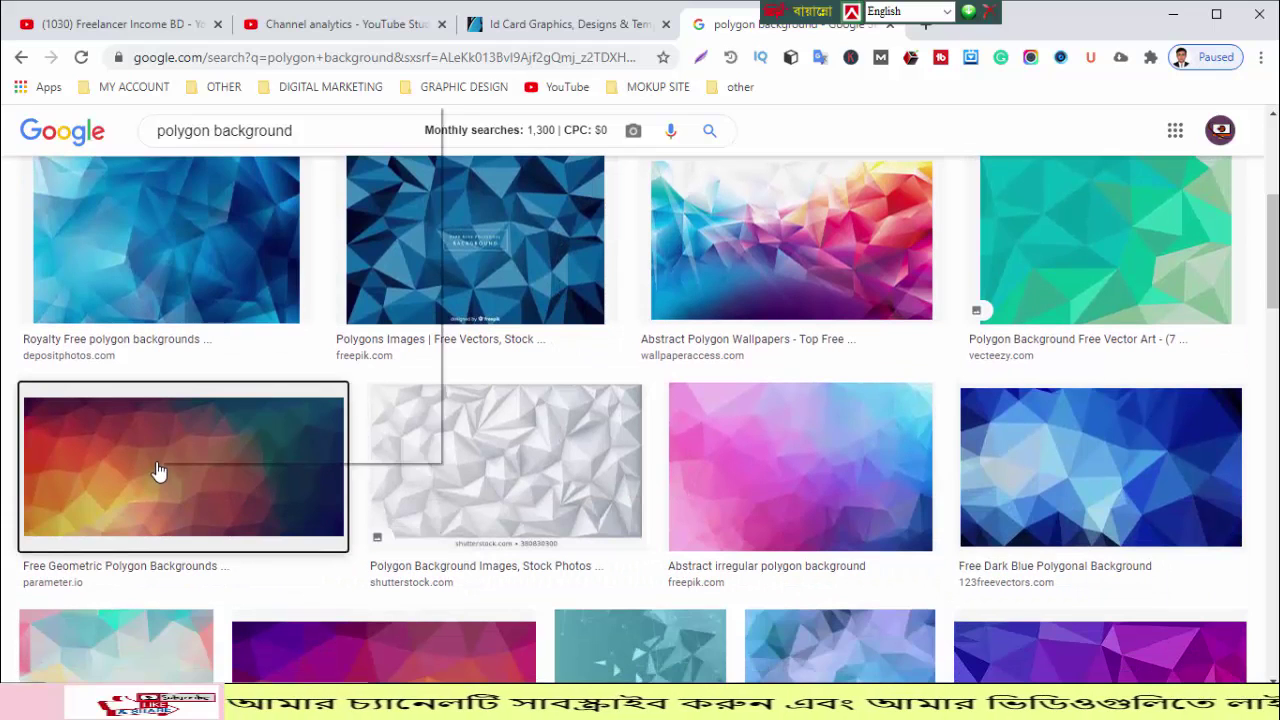
right_click(150, 460)
key(Escape)
click(121, 466)
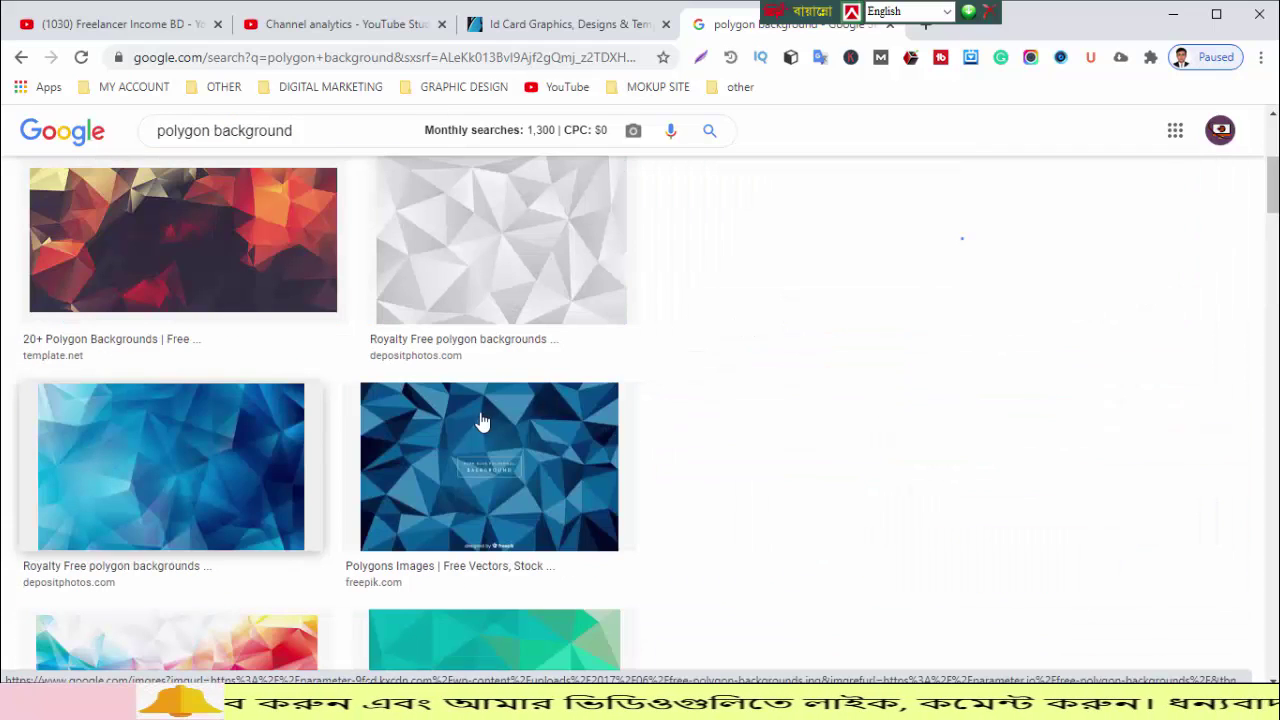
Step: Copy the previewed polygon image and return to the Illustrator card
scroll(482, 426, down, 2)
scroll(471, 434, up, 4)
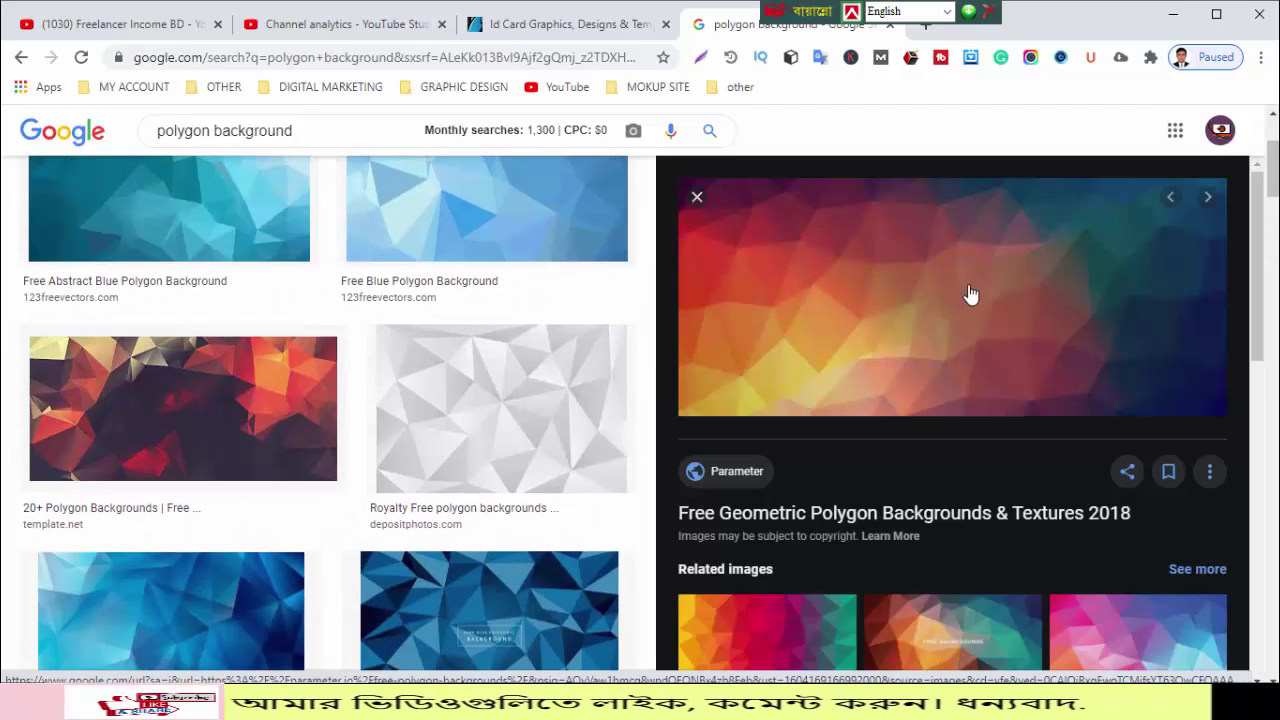
right_click(983, 270)
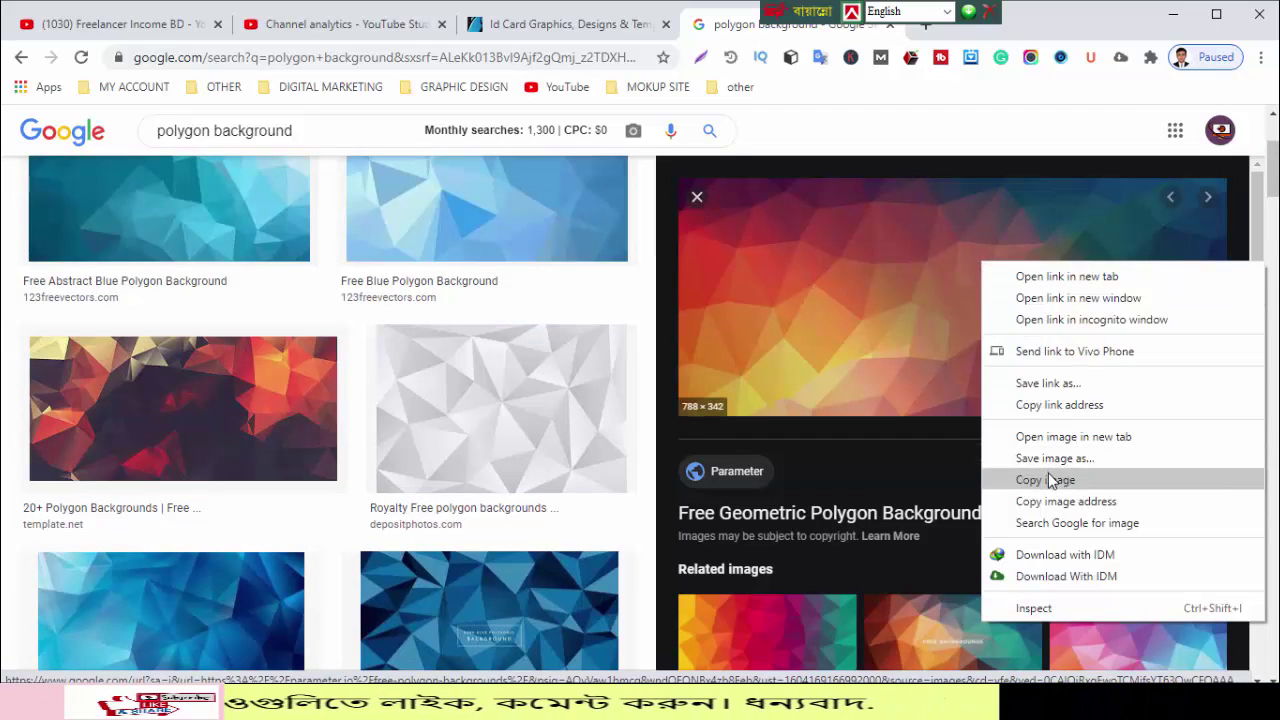
click(1048, 476)
click(570, 702)
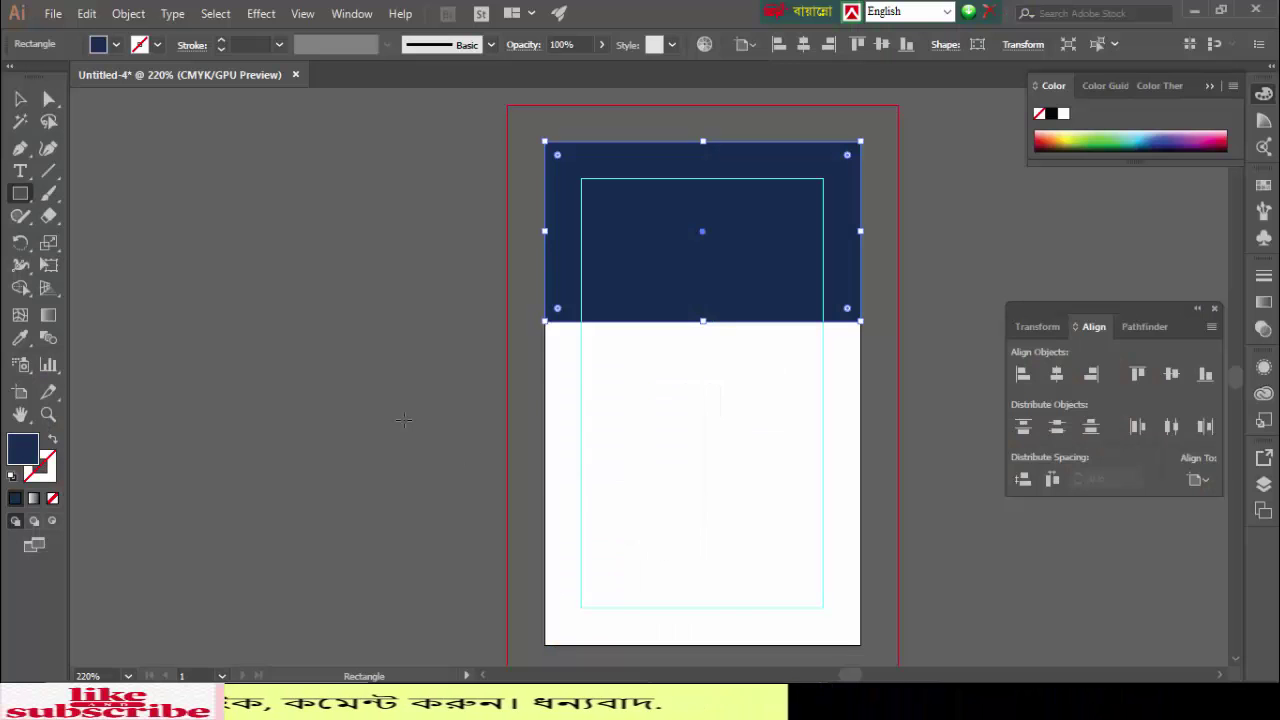
Step: Paste the polygon image and shrink it to roughly card width
key(v)
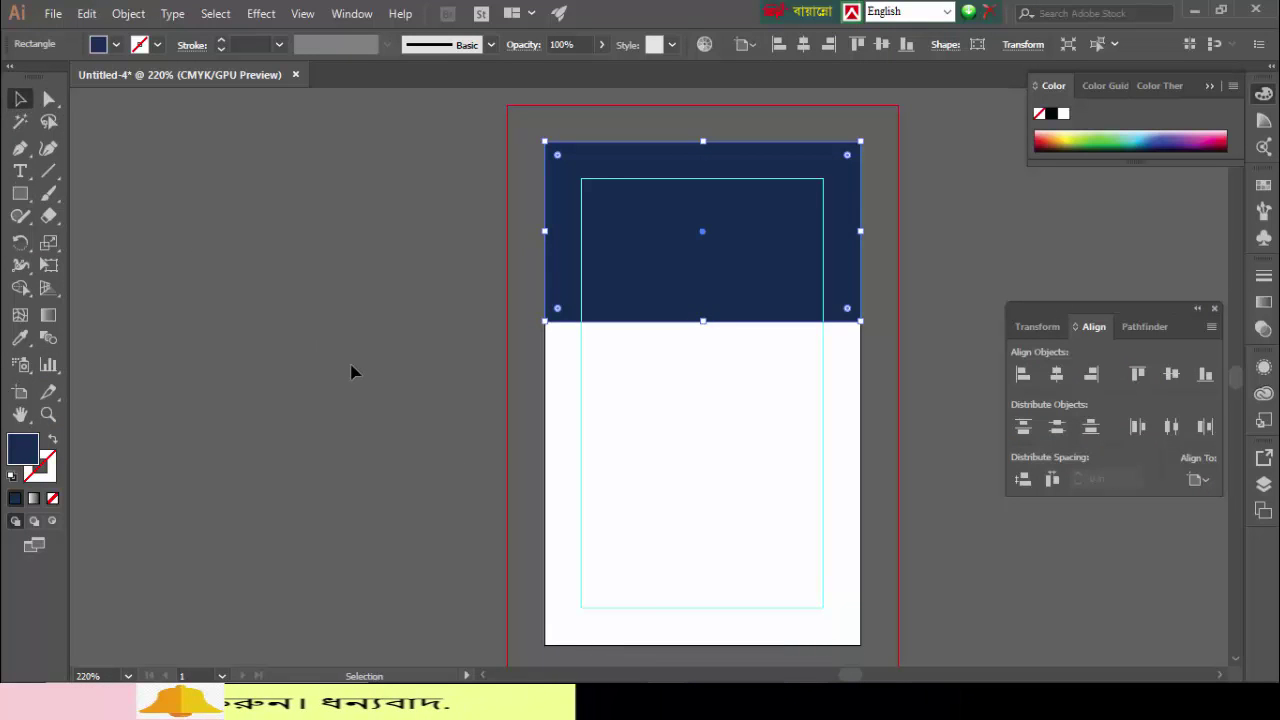
click(351, 373)
key(ctrl+v)
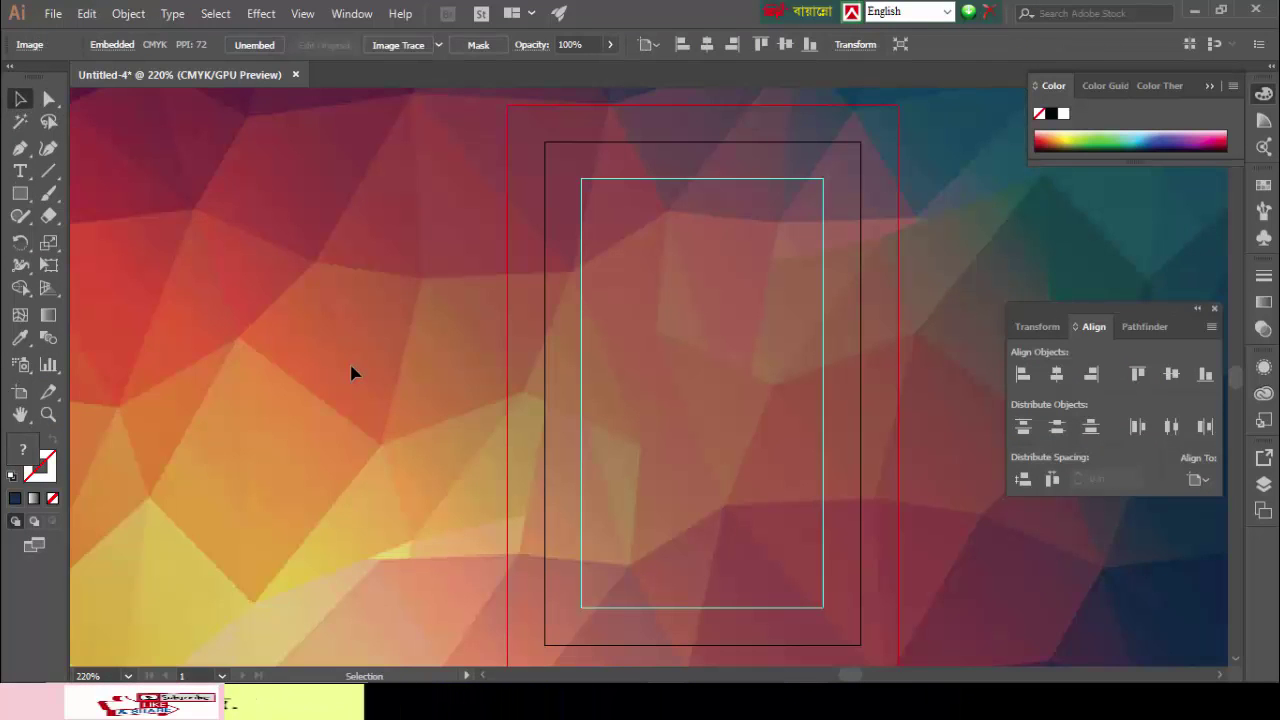
key(ctrl+minus)
key(ctrl+minus)
key(ctrl+minus)
key(ctrl+minus)
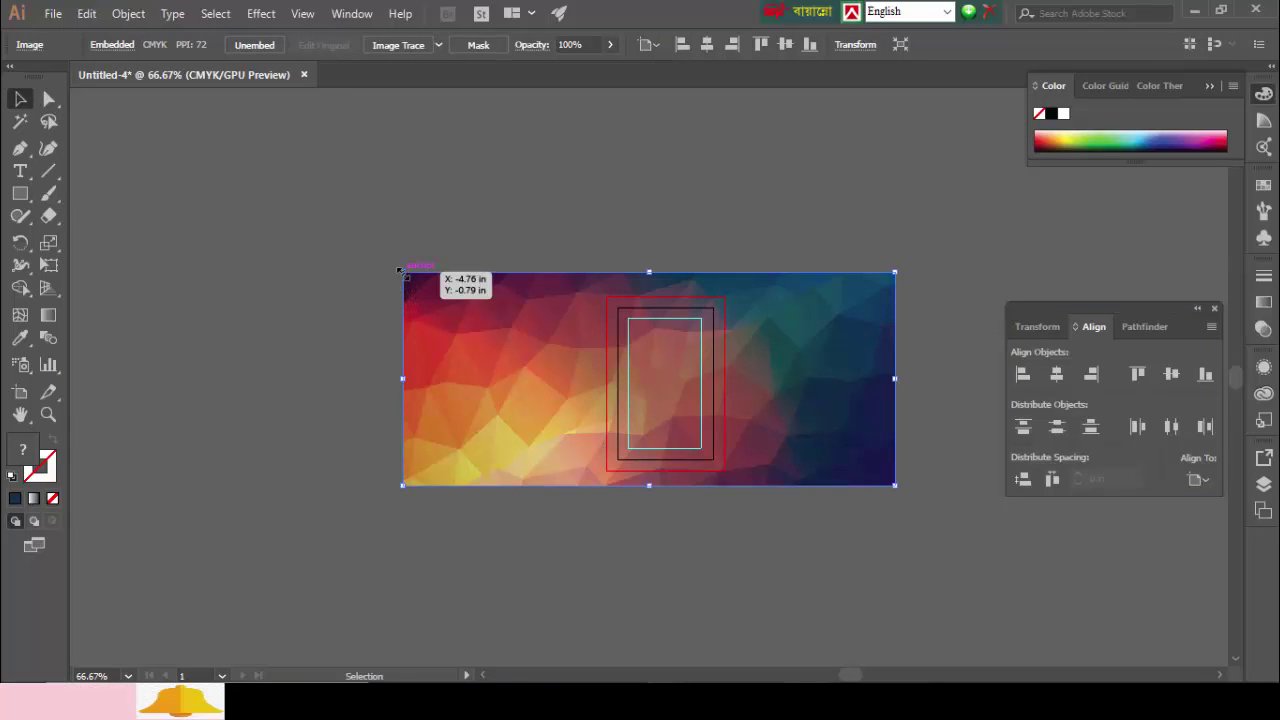
drag(398, 270, 537, 357)
Step: Zoom in and move the polygon image over the navy header
key(ctrl+plus)
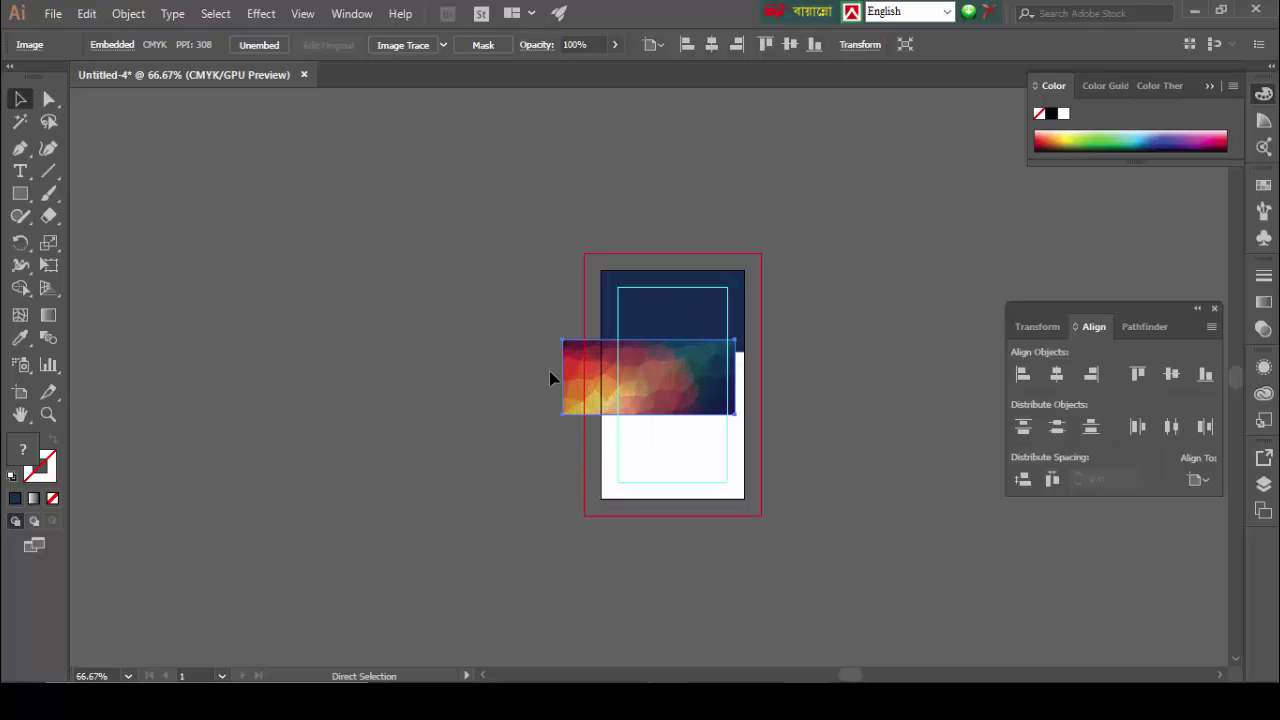
key(ctrl+plus)
key(ctrl+plus)
key(ctrl+plus)
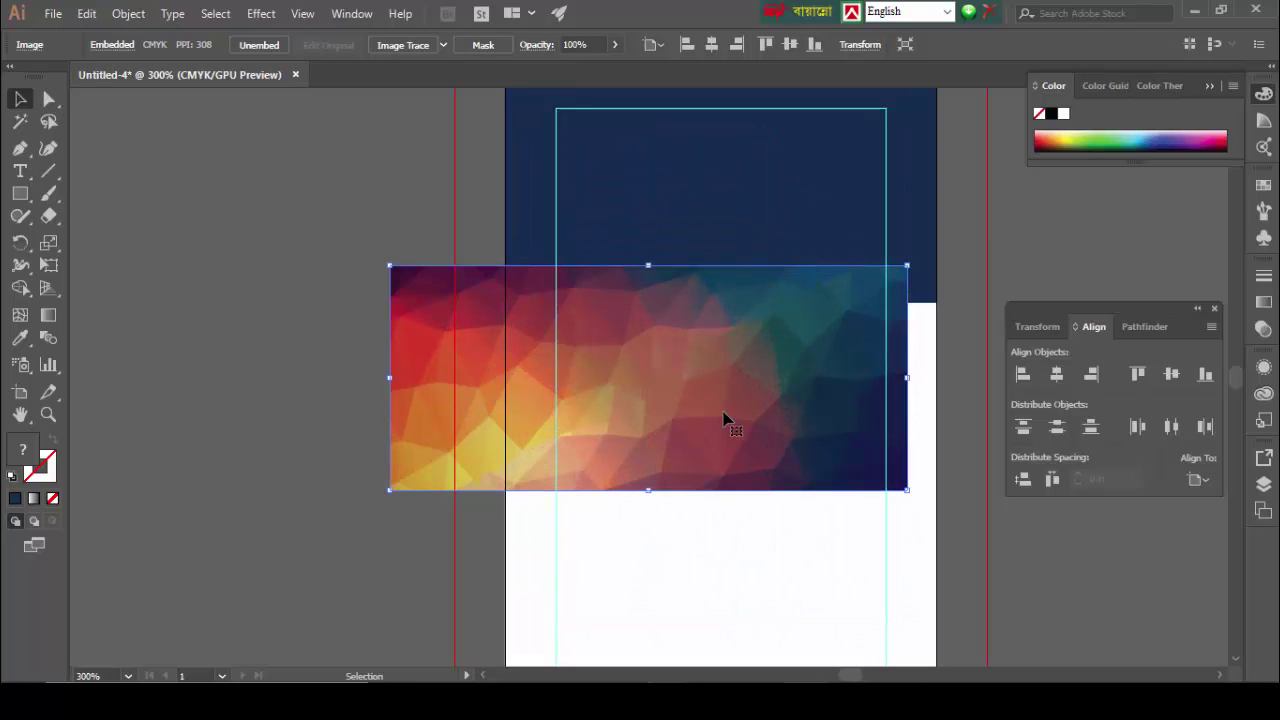
scroll(557, 432, right, 3)
drag(566, 434, 595, 320)
scroll(595, 320, up, 3)
drag(580, 371, 591, 286)
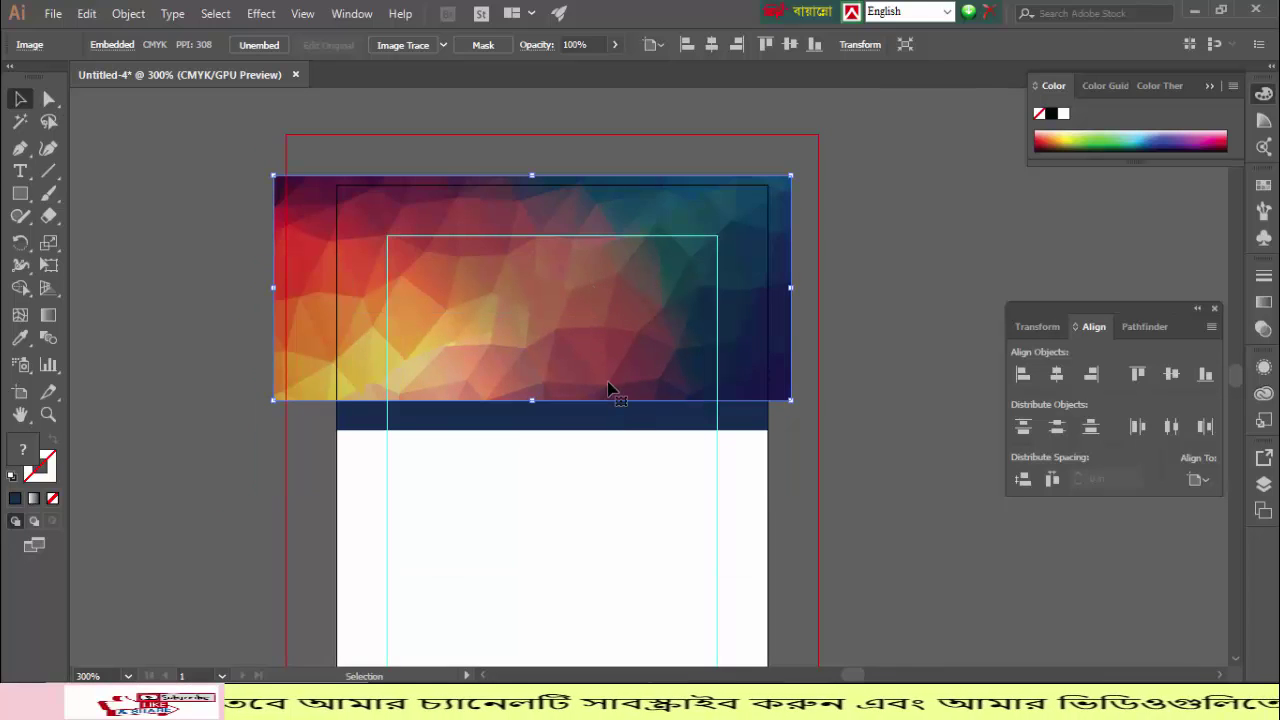
Step: Bring the navy rectangle to the front and enlarge the image to cover the header
click(615, 426)
right_click(617, 428)
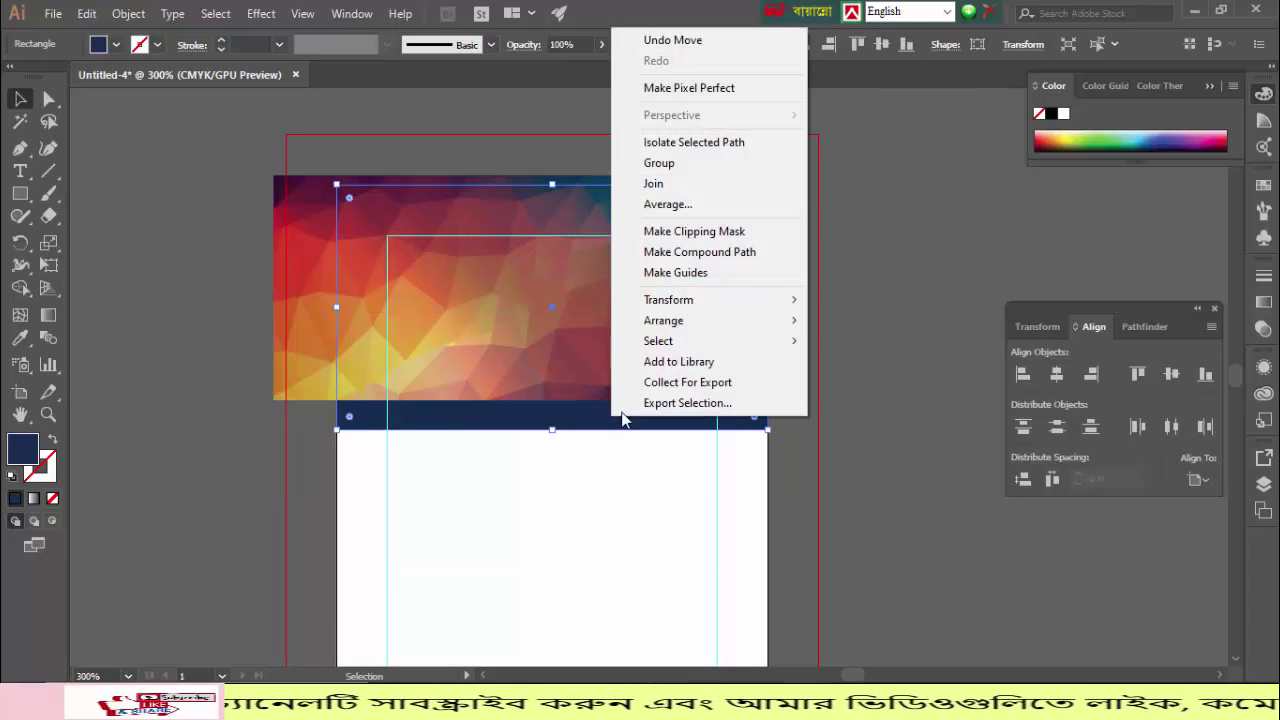
mouse_move(760, 320)
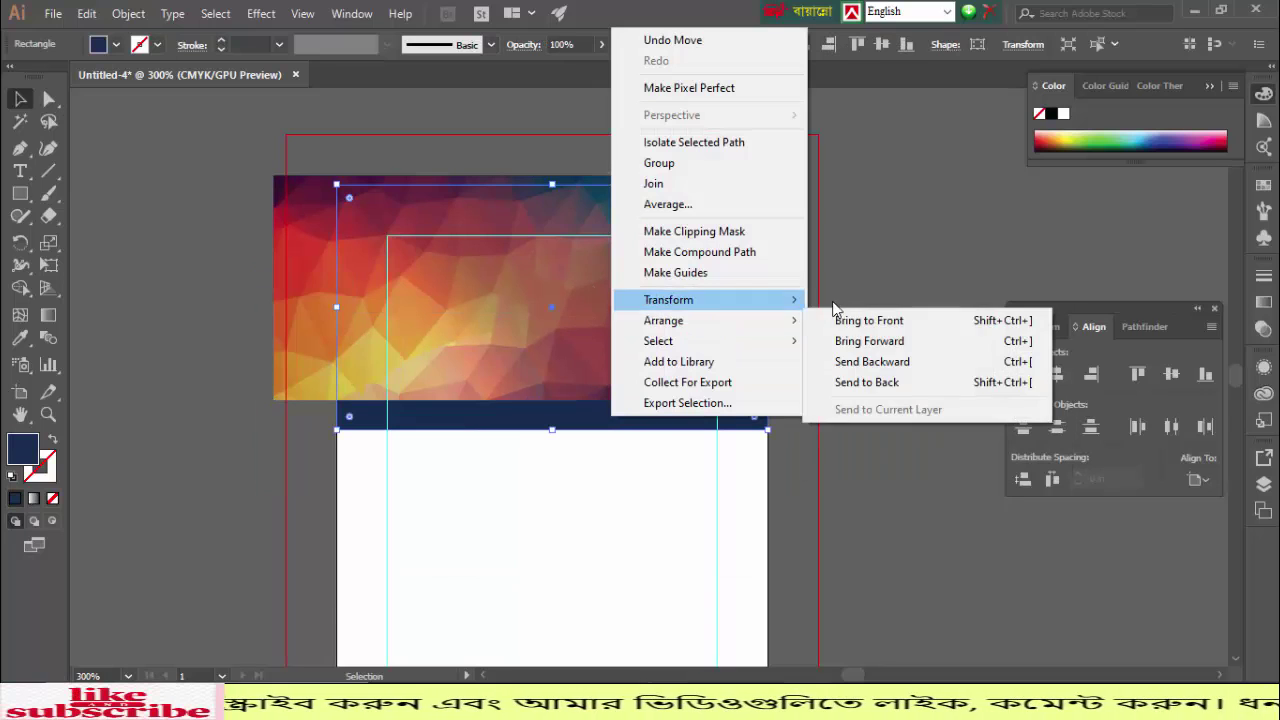
click(851, 322)
click(881, 261)
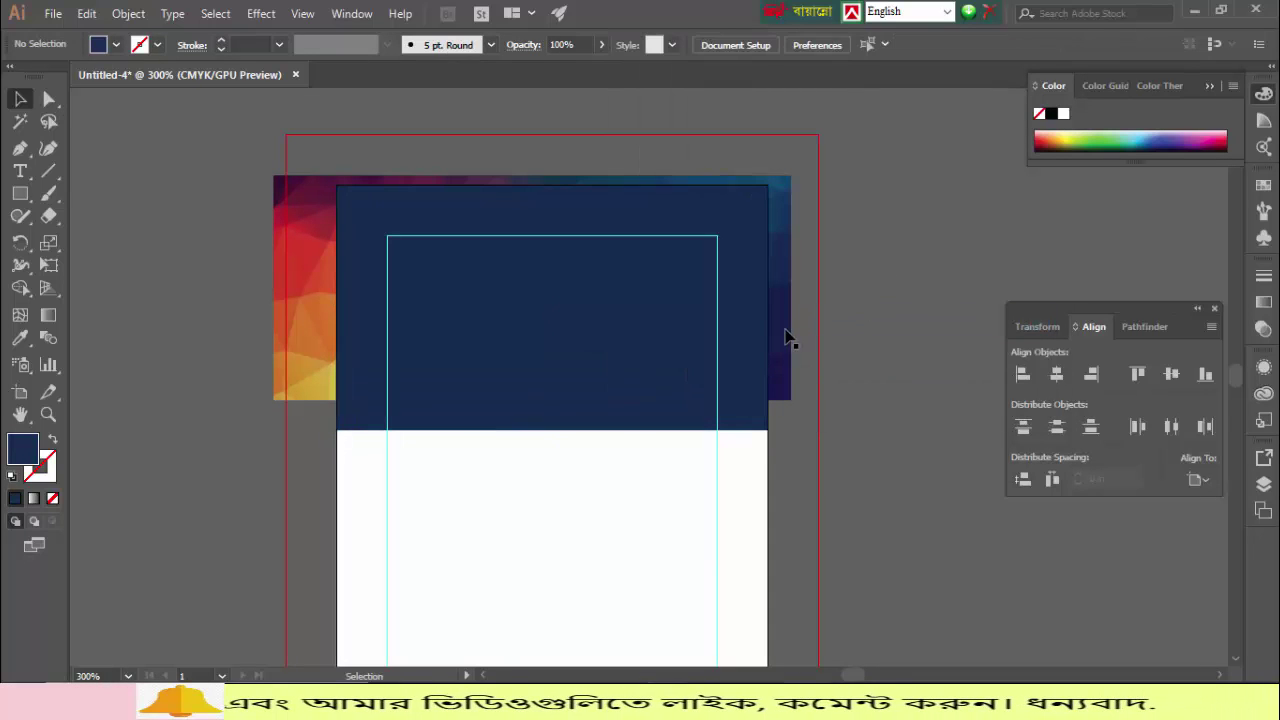
click(790, 354)
drag(791, 400, 895, 590)
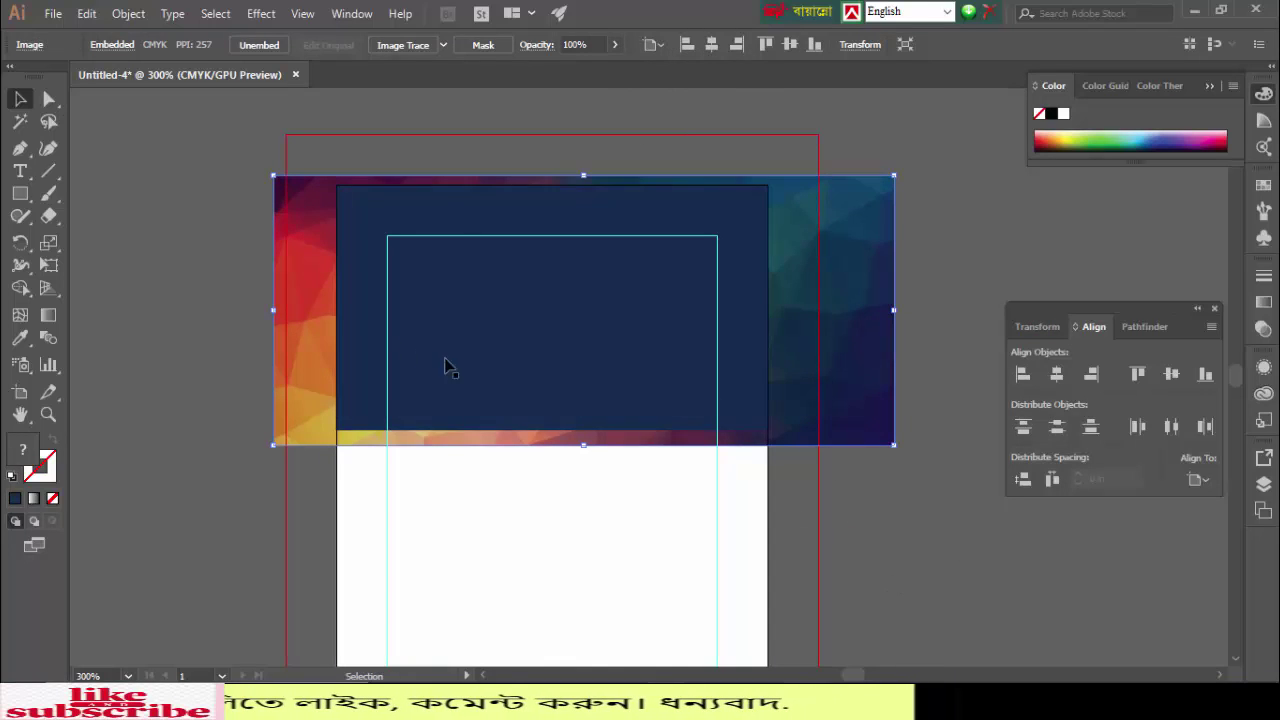
Step: Select the image and navy rectangle together and make a clipping mask
click(206, 214)
drag(612, 377, 612, 377)
right_click(521, 267)
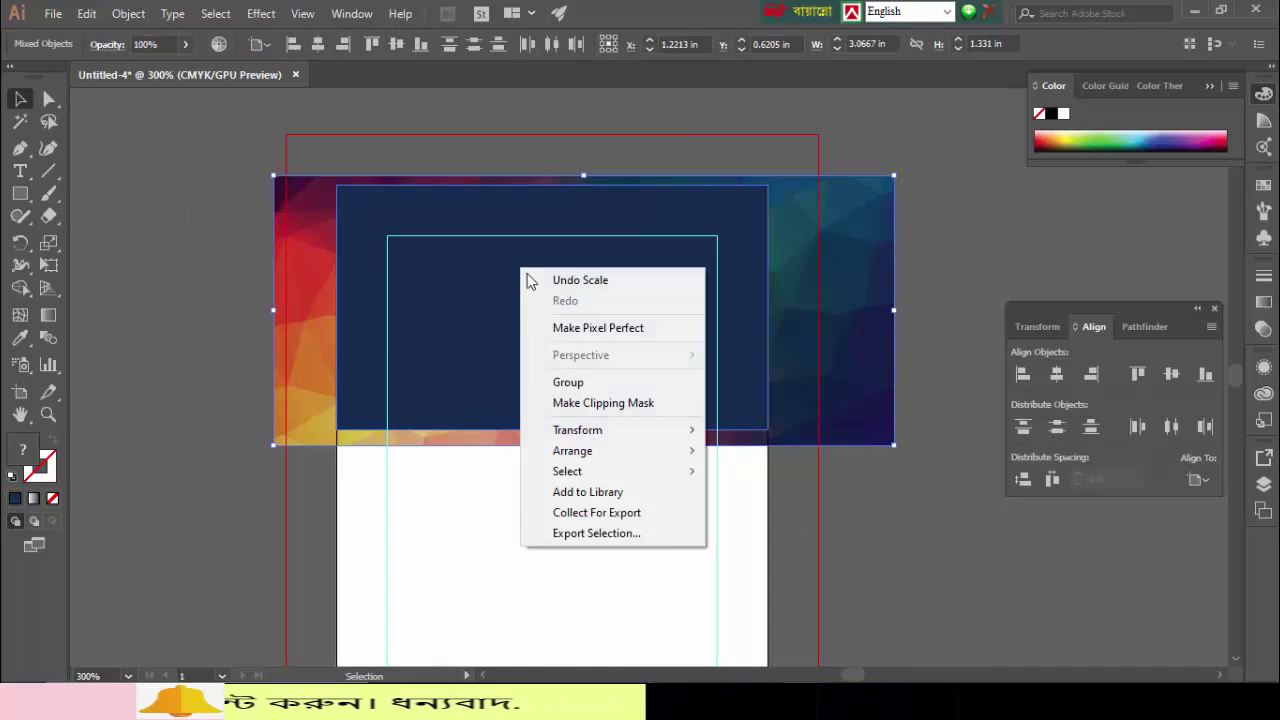
click(598, 404)
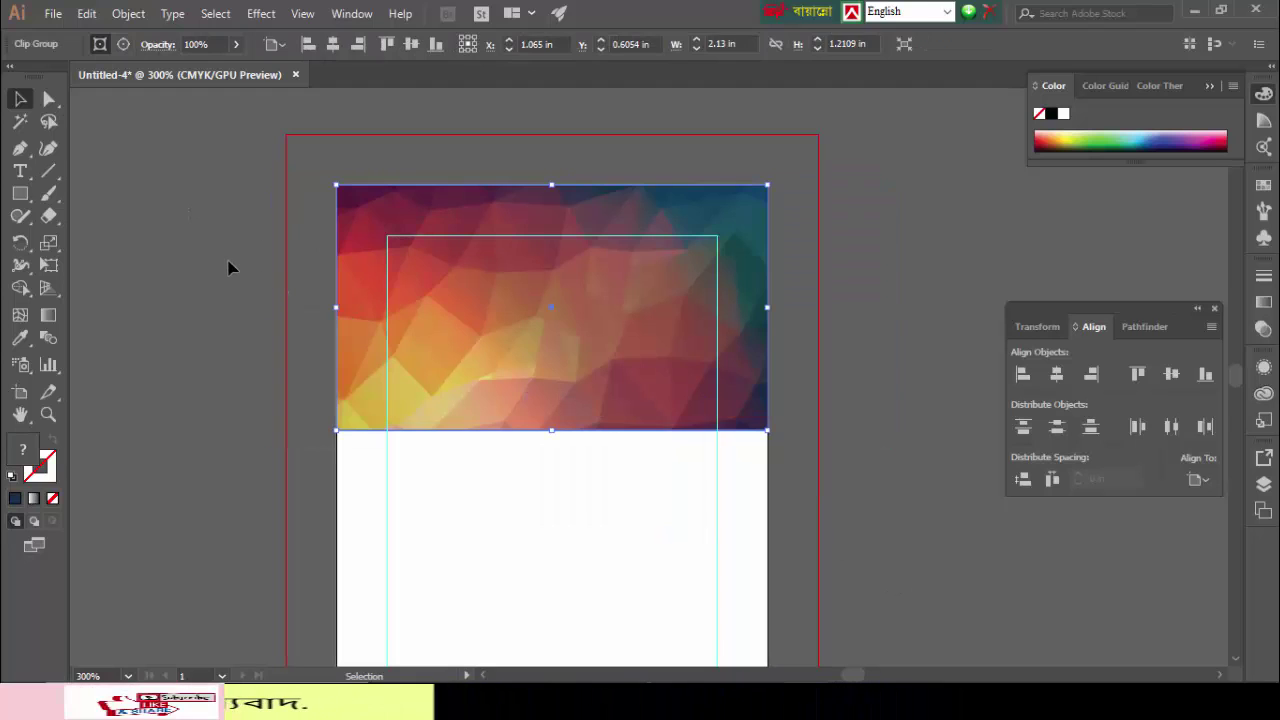
click(229, 267)
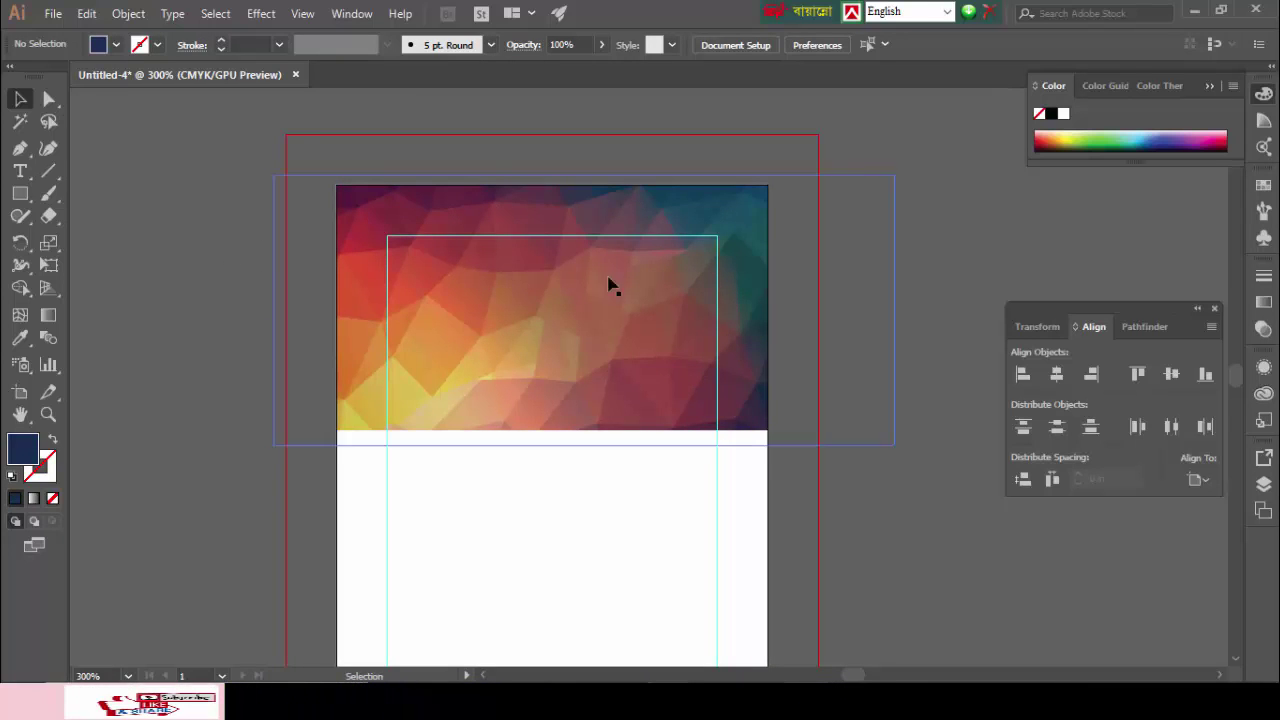
scroll(221, 317, down, 3)
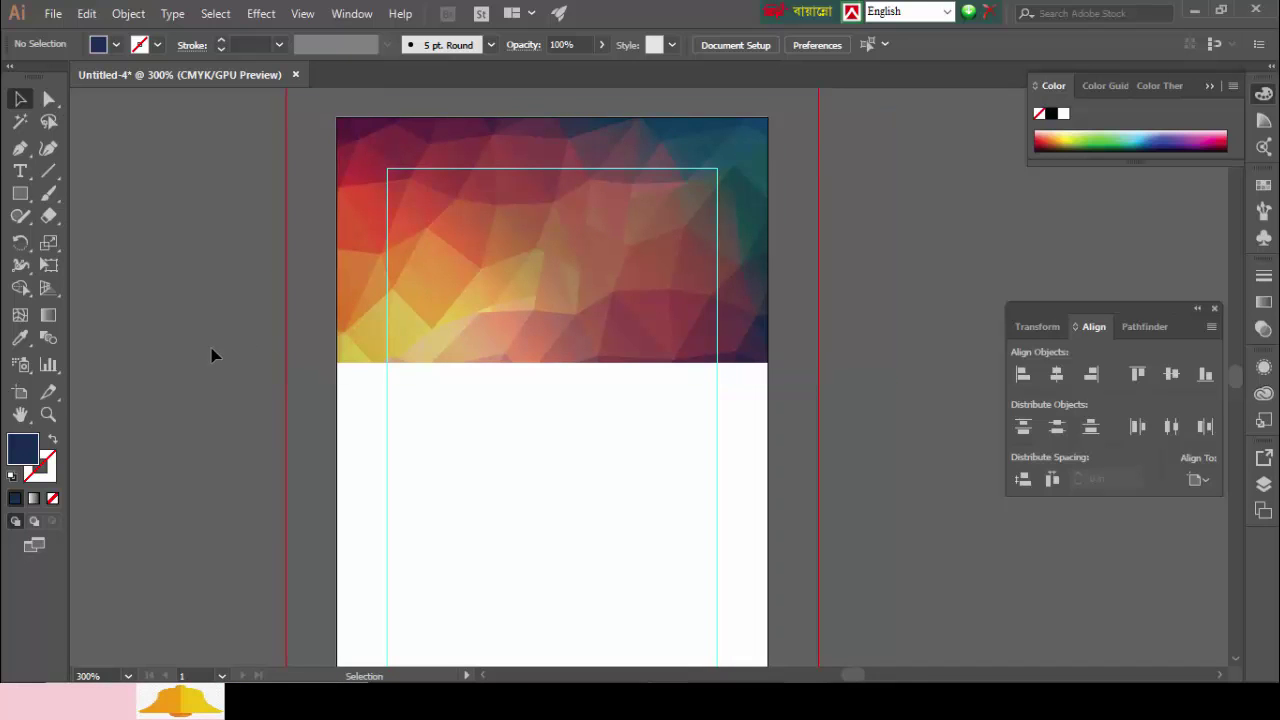
click(20, 197)
Step: Draw a navy circle with a 6 pt black outline
click(94, 241)
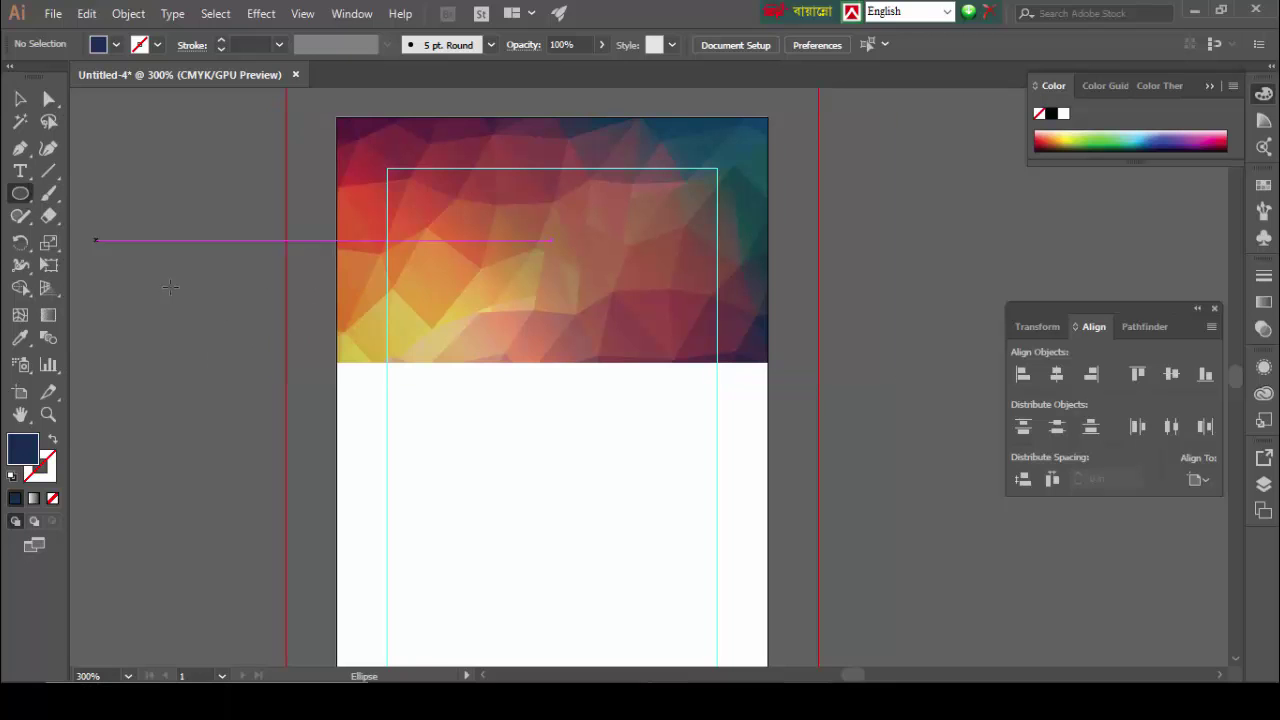
drag(538, 428, 668, 645)
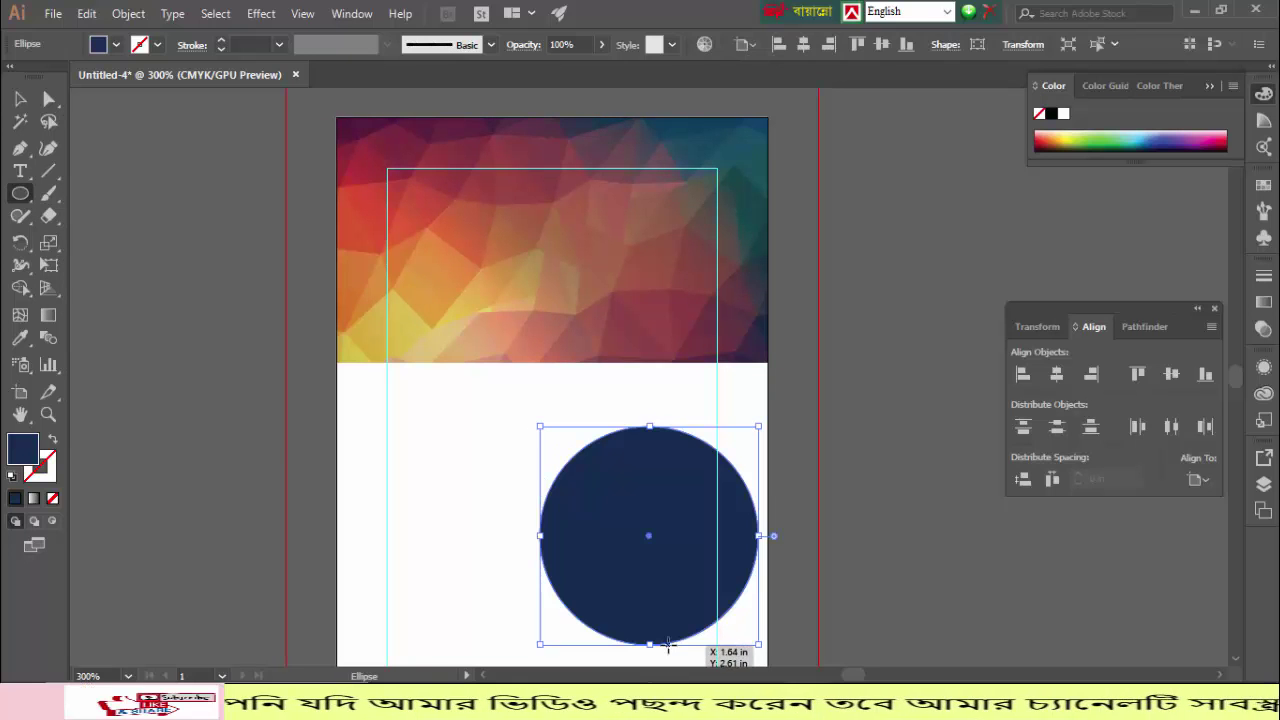
click(221, 41)
click(221, 41)
click(221, 41)
click(221, 41)
click(221, 41)
click(221, 41)
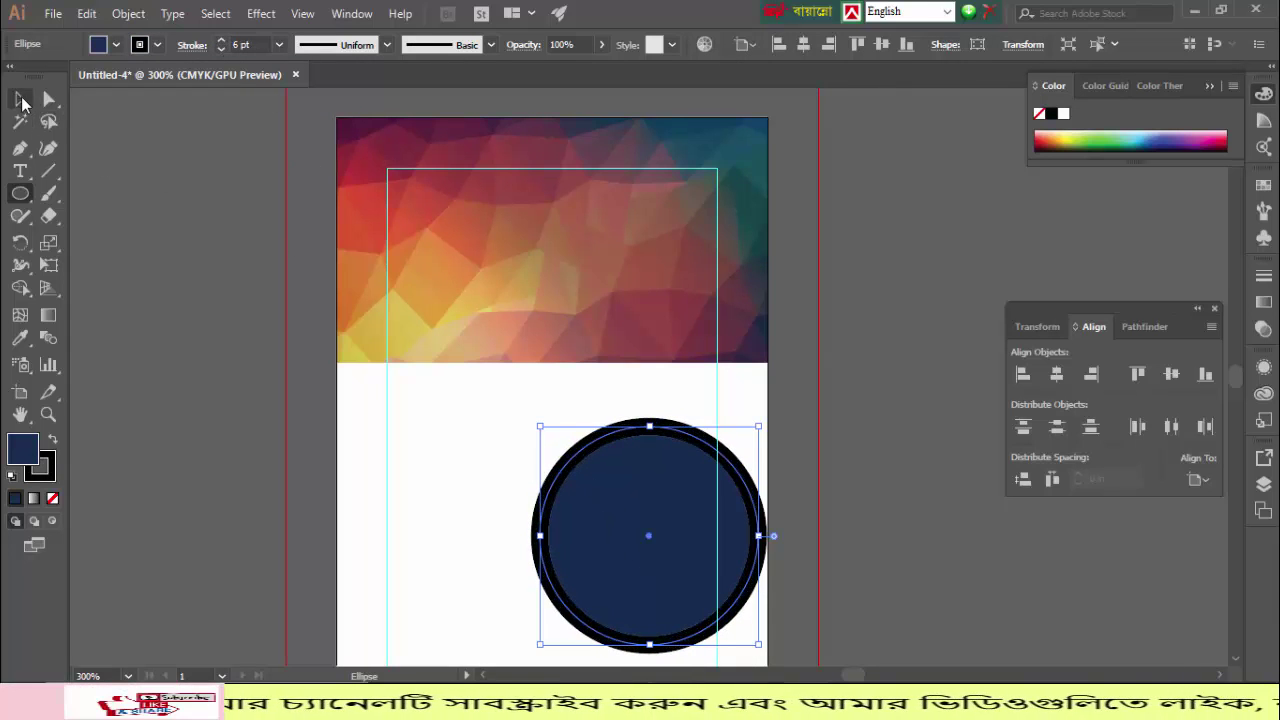
Step: Expand the circle's fill and stroke and centre it horizontally on the card
click(127, 14)
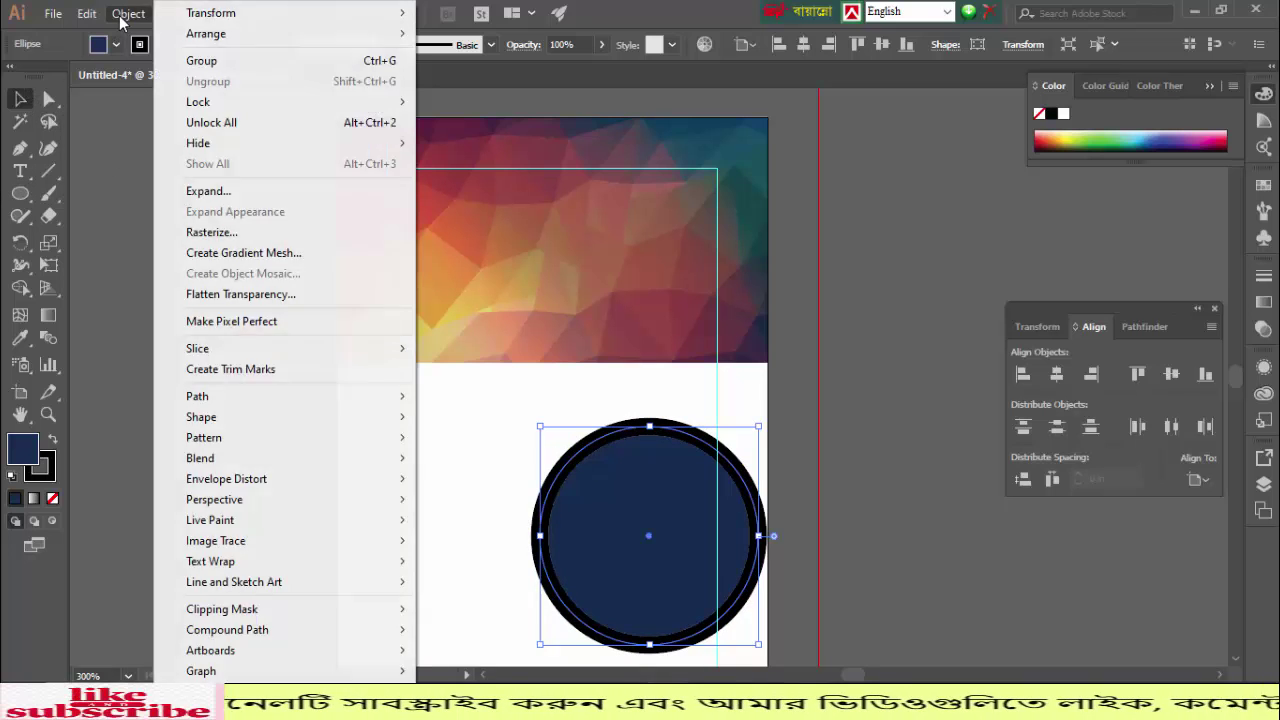
click(210, 191)
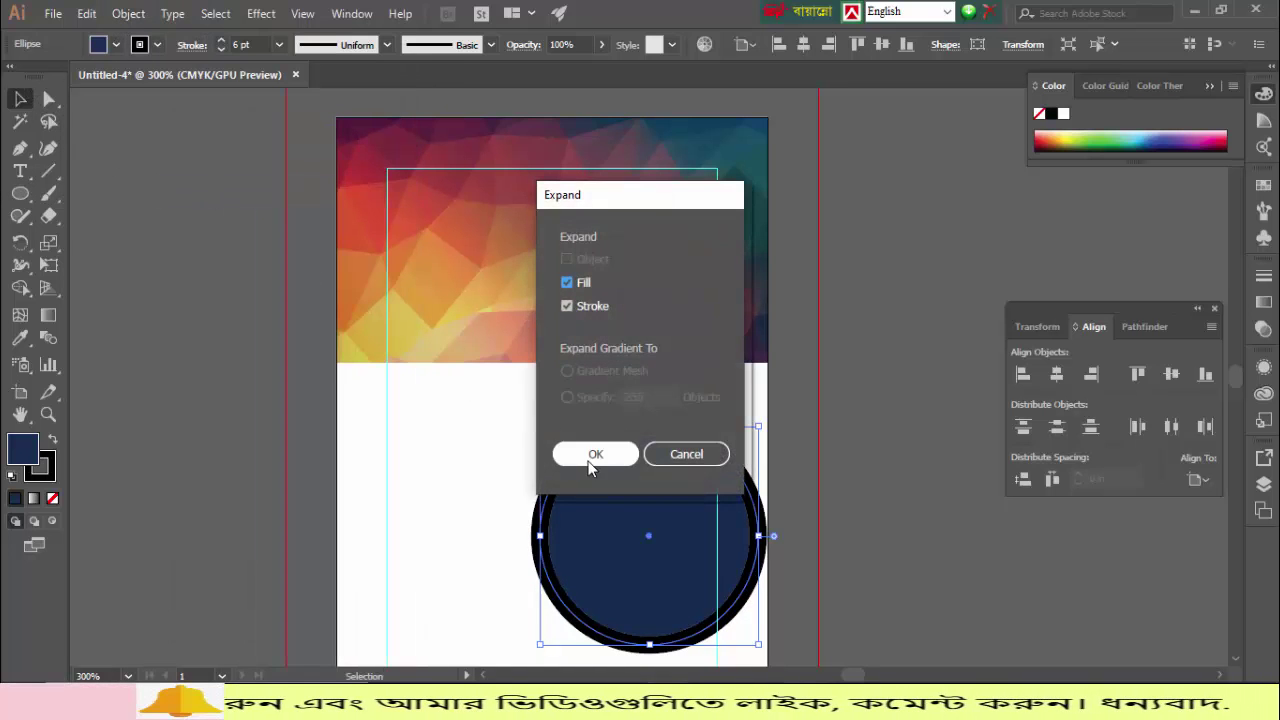
click(592, 454)
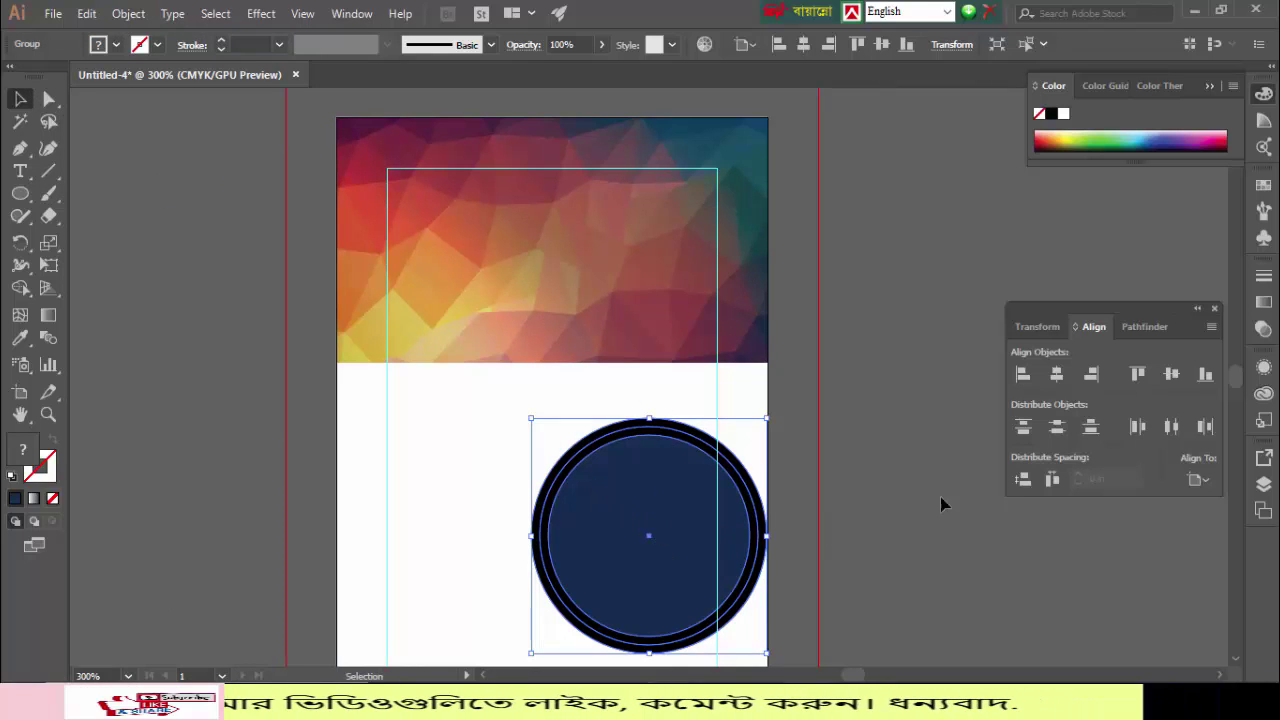
click(1055, 376)
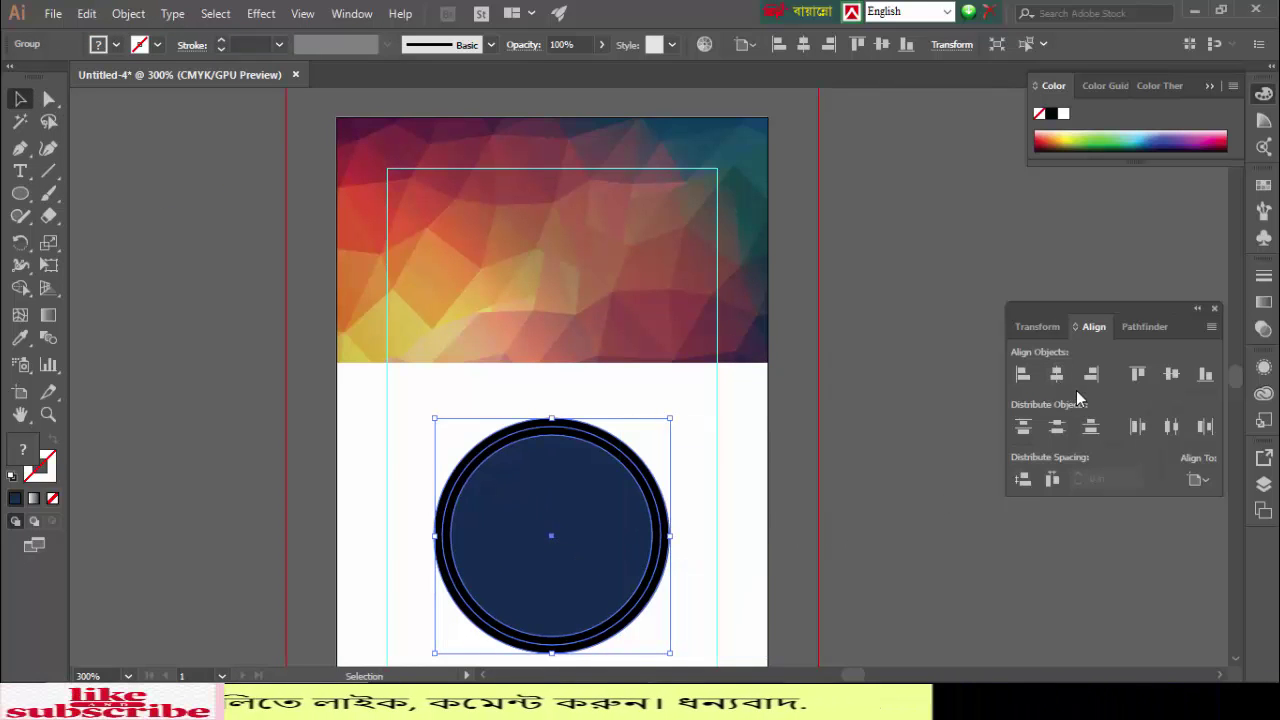
Step: Move the circle up onto the header's lower edge and shrink it slightly
click(898, 480)
drag(555, 543, 551, 366)
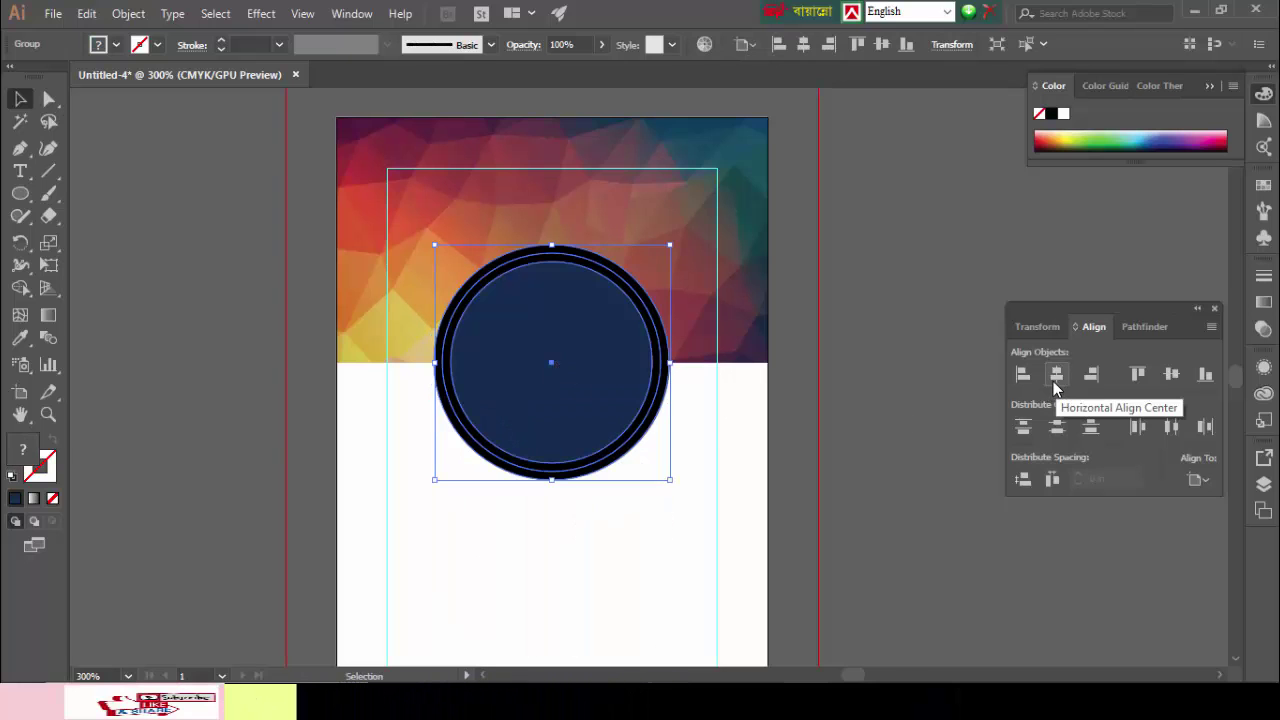
click(937, 428)
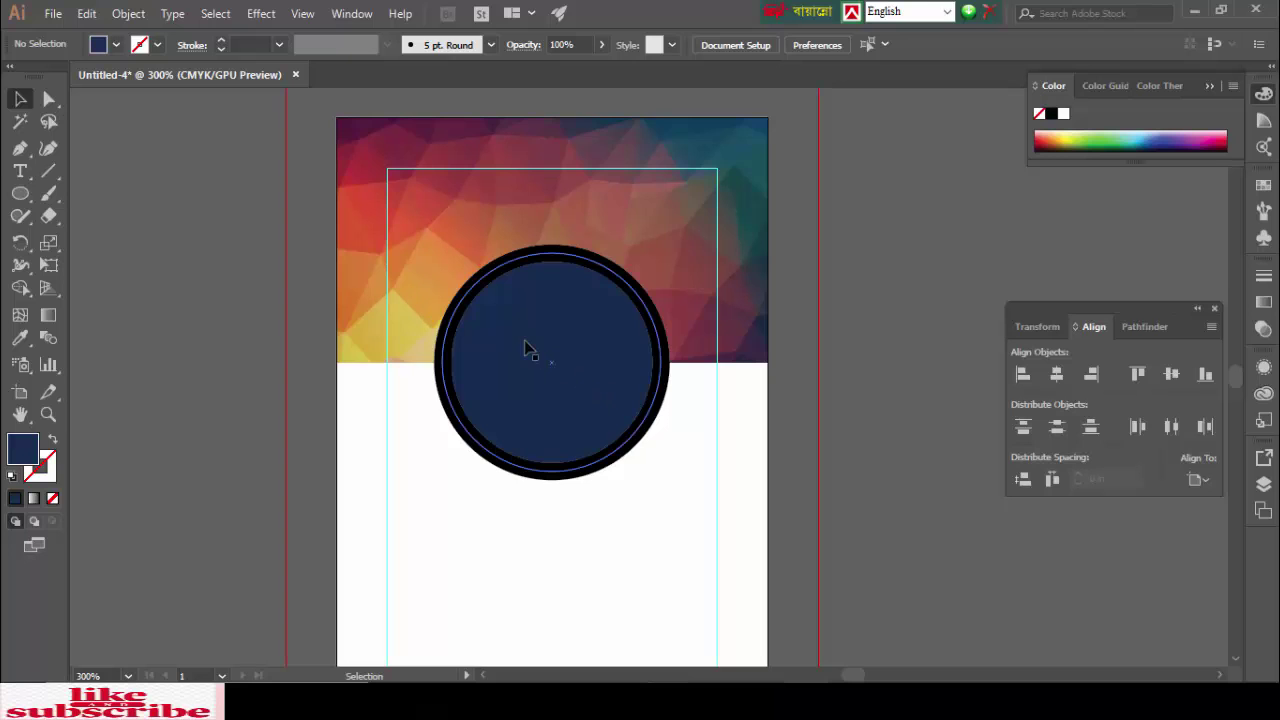
scroll(527, 348, down, 3)
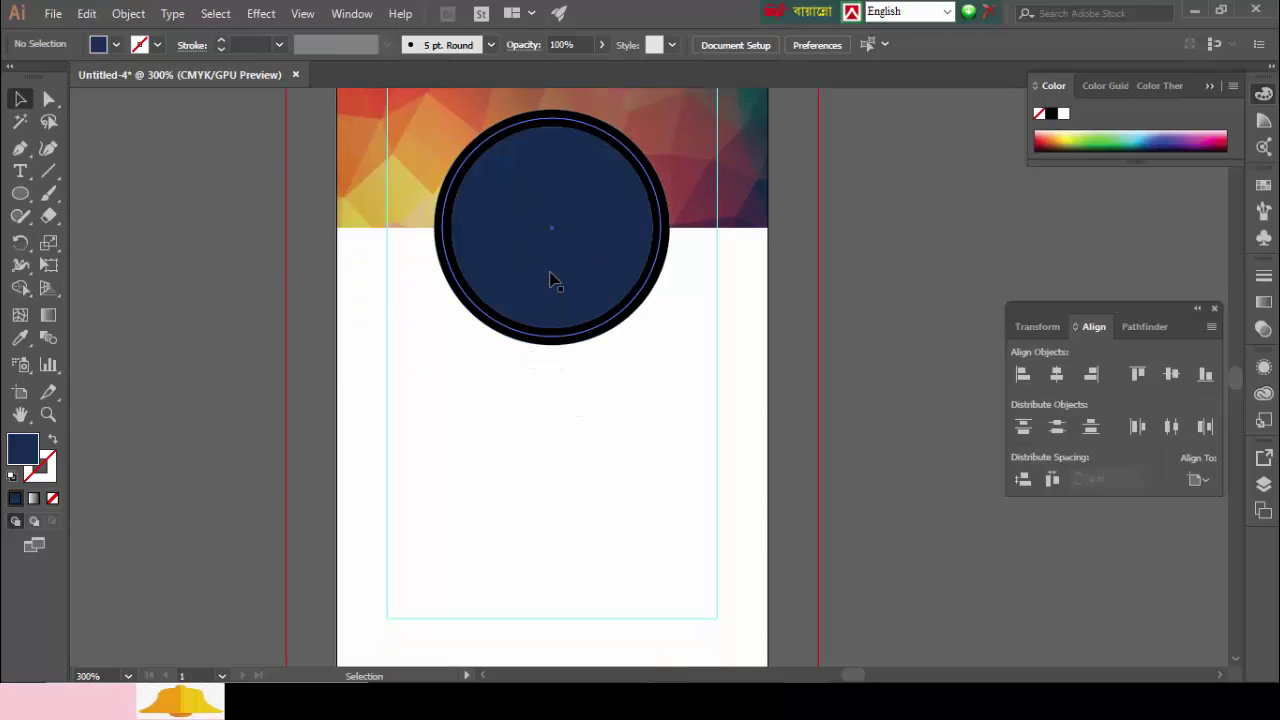
click(551, 277)
drag(669, 345, 662, 336)
Step: Ungroup the circle's fill and outline into separate pieces
click(640, 397)
click(560, 277)
right_click(562, 275)
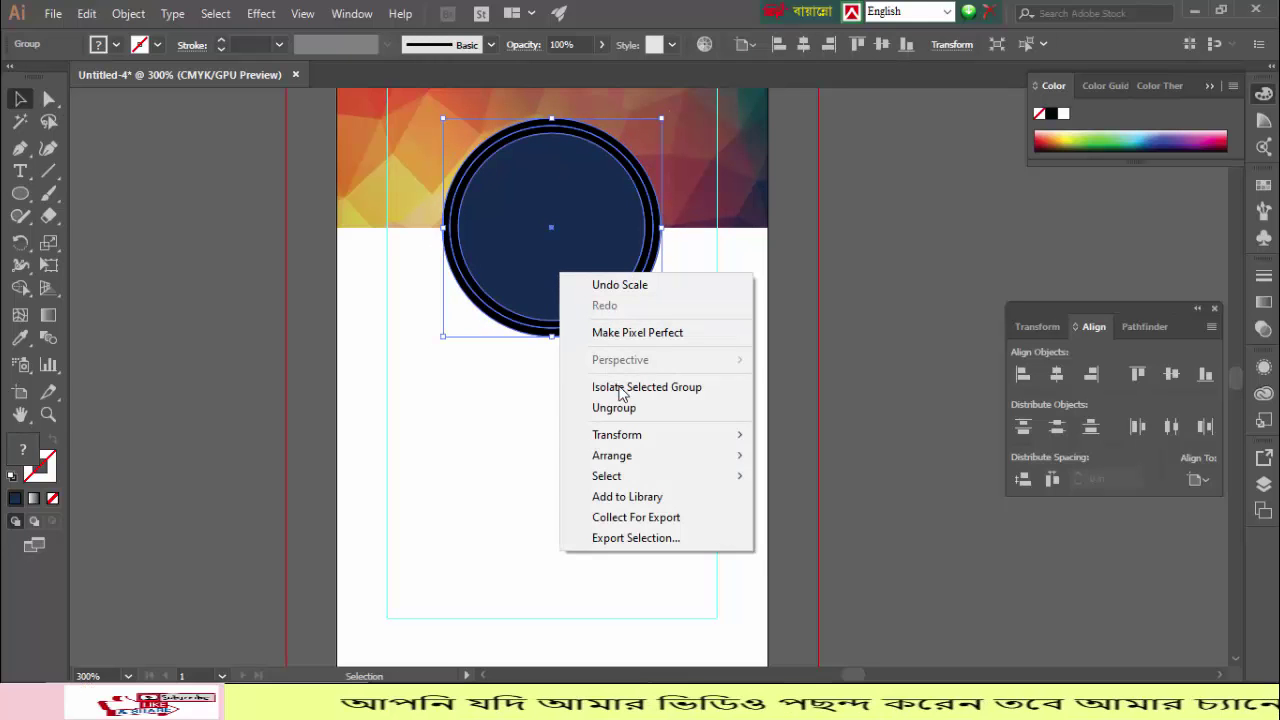
click(614, 408)
click(174, 268)
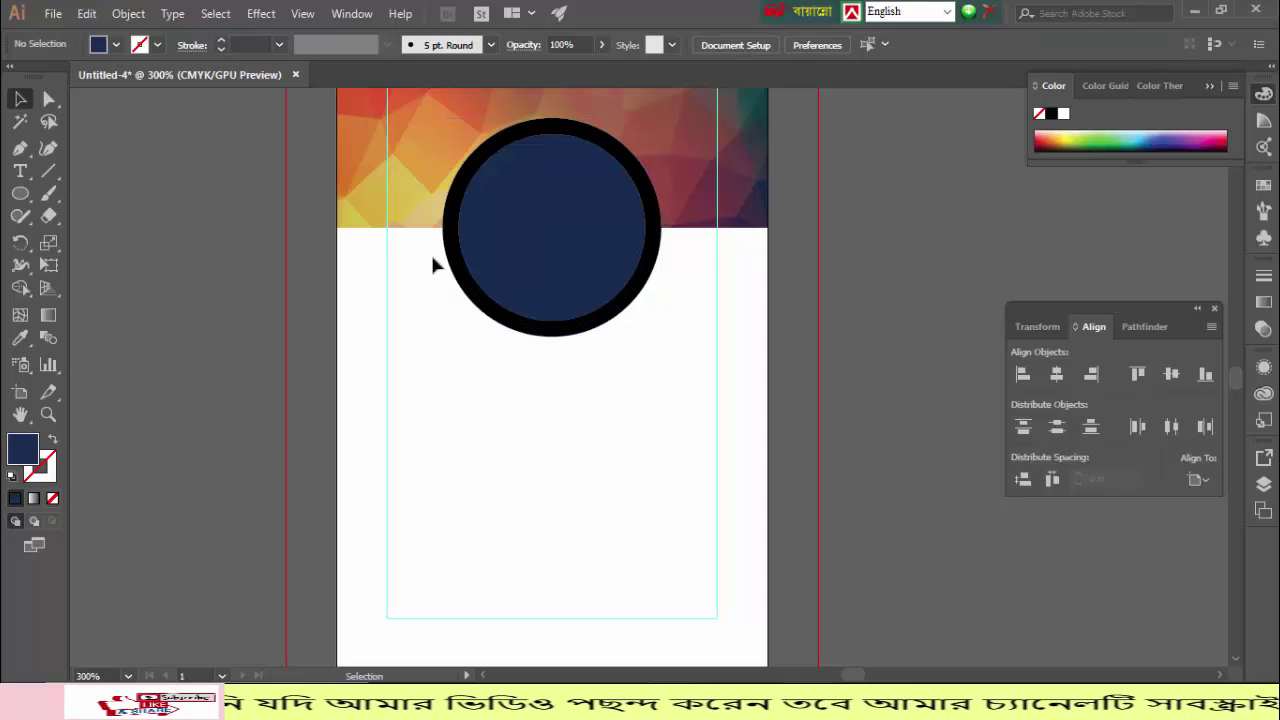
click(500, 250)
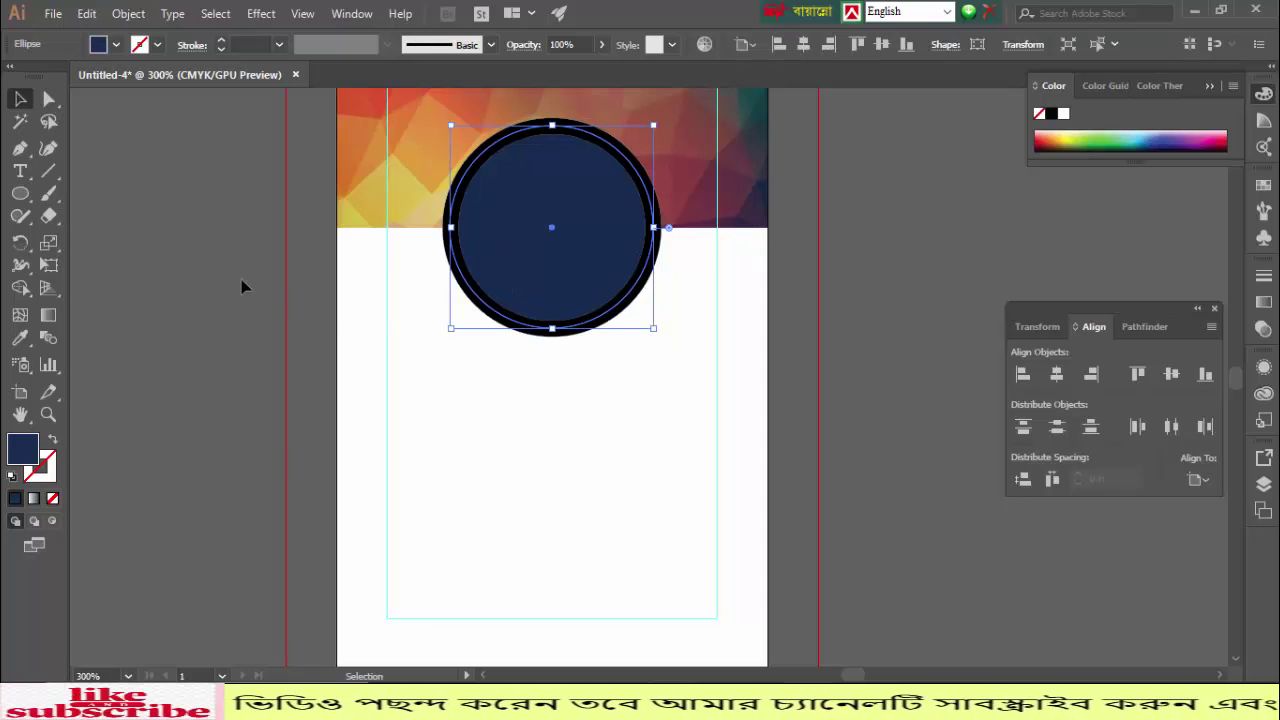
click(207, 222)
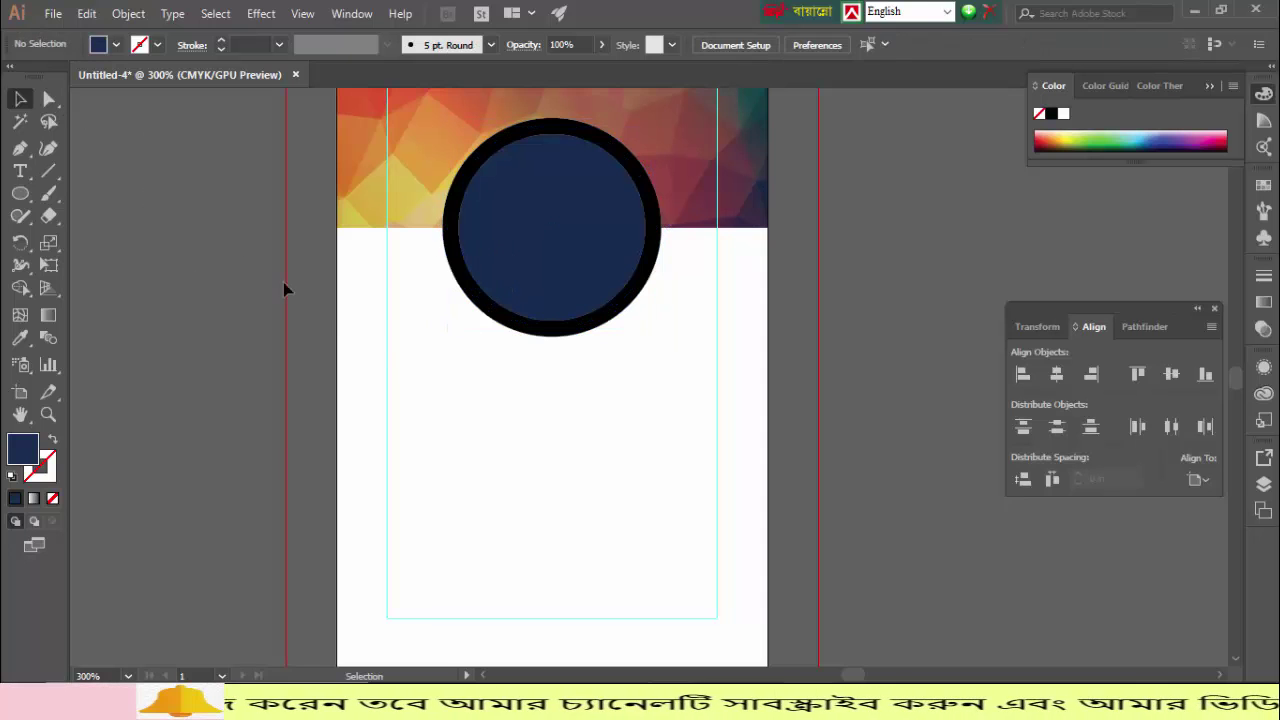
Step: Open File > Place and browse to the Local Disk (G:) drive
click(52, 14)
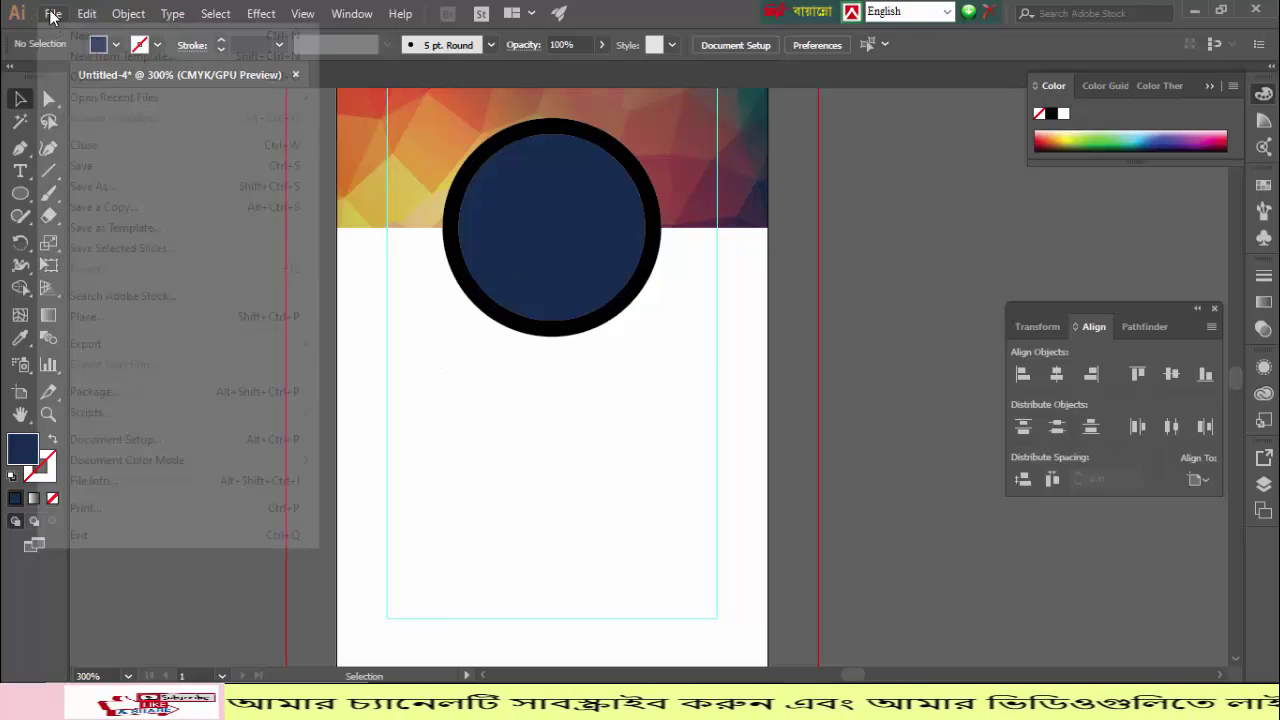
click(95, 317)
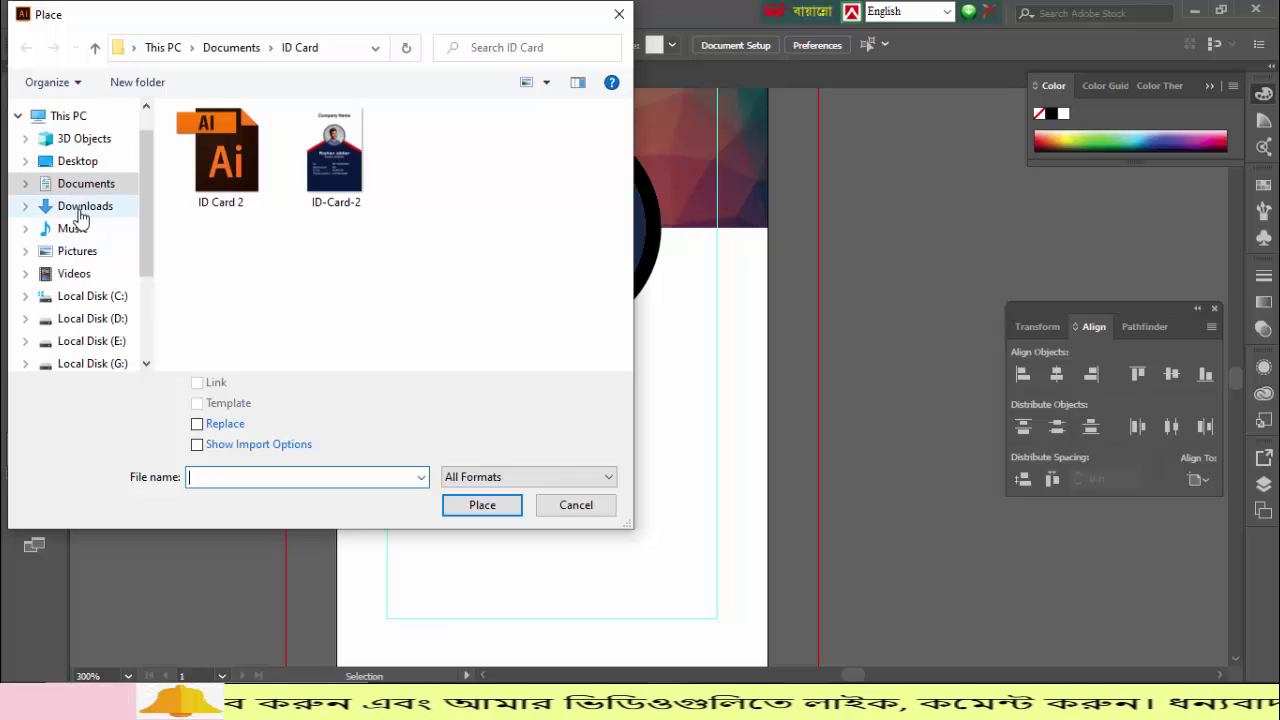
click(80, 215)
scroll(265, 246, down, 3)
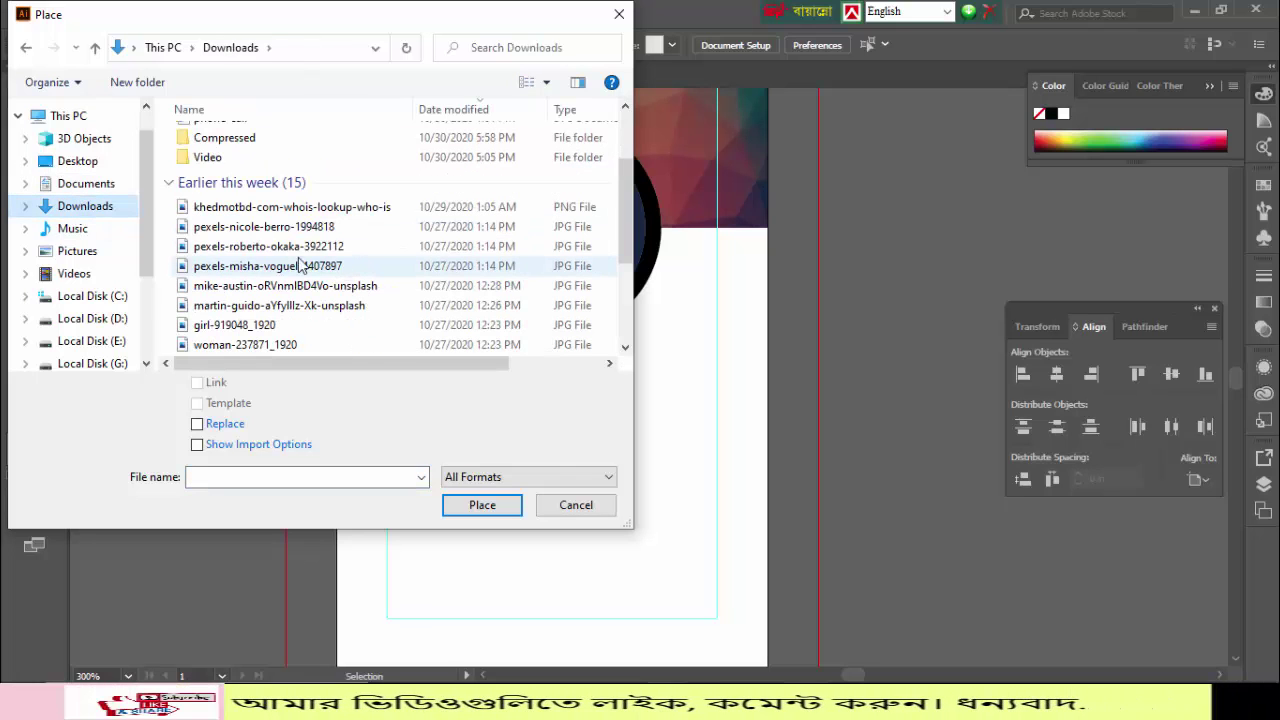
scroll(265, 250, down, 3)
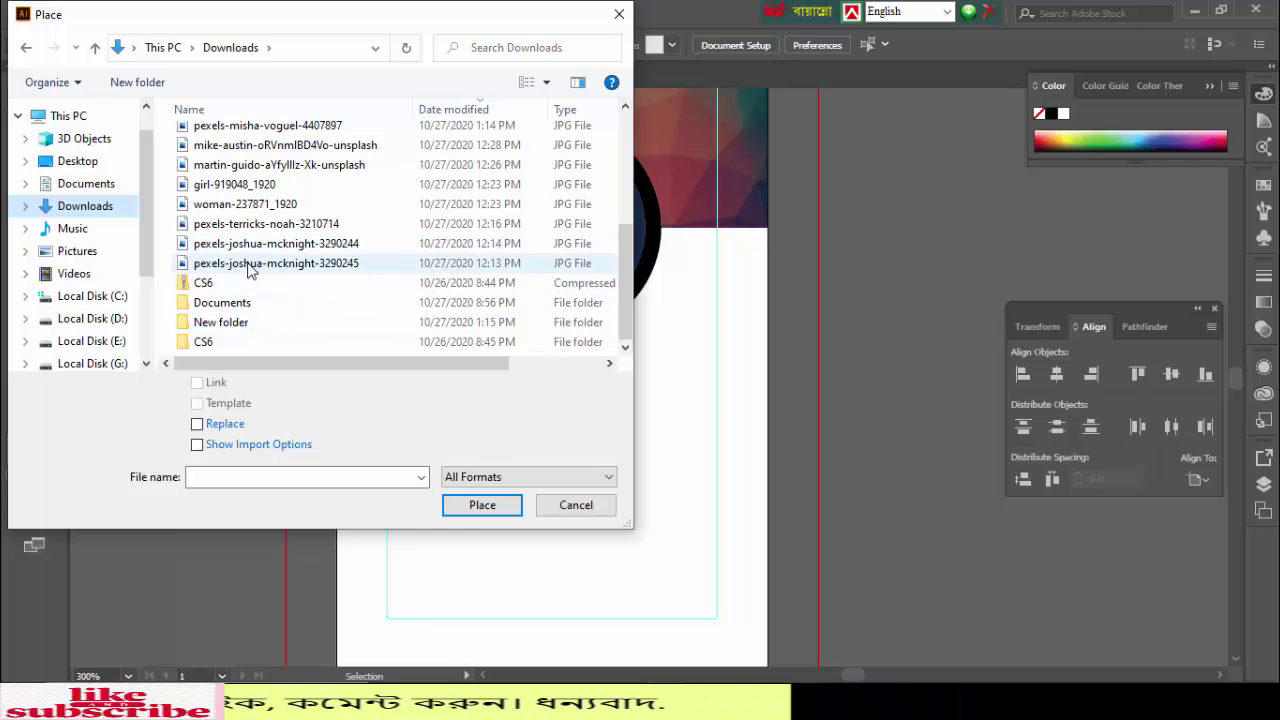
scroll(70, 318, down, 1)
click(76, 314)
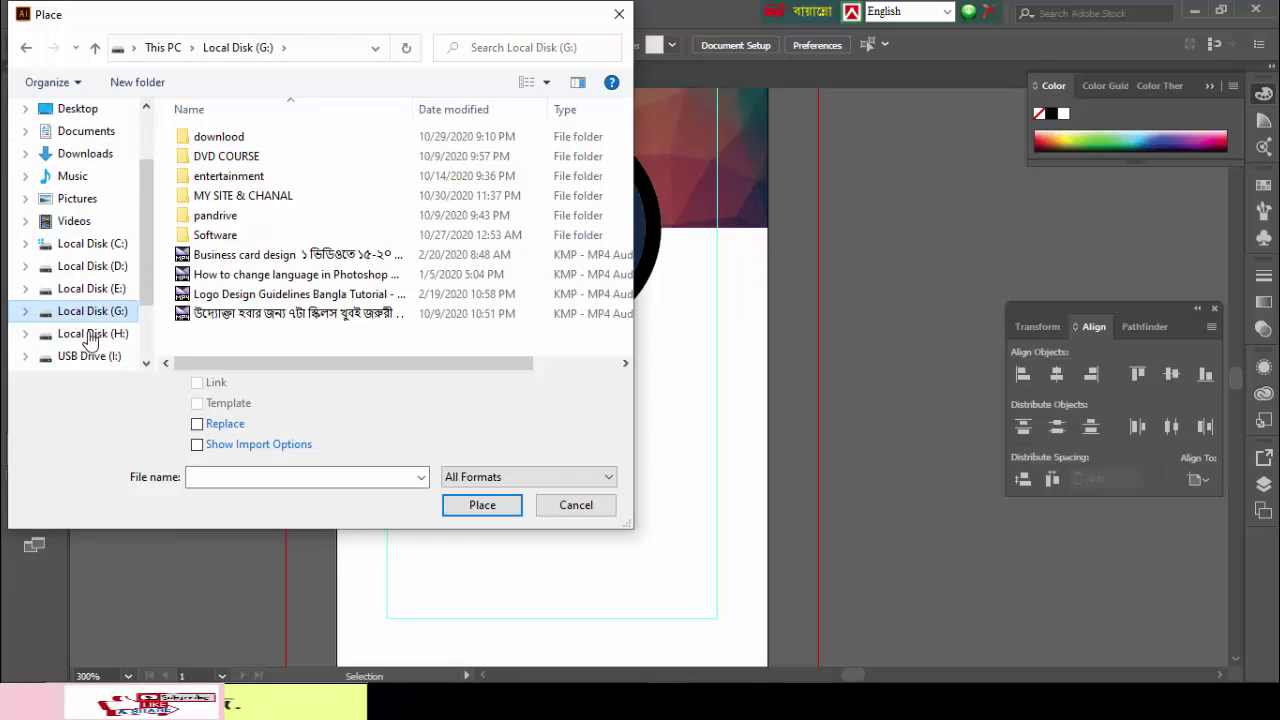
click(90, 336)
click(100, 311)
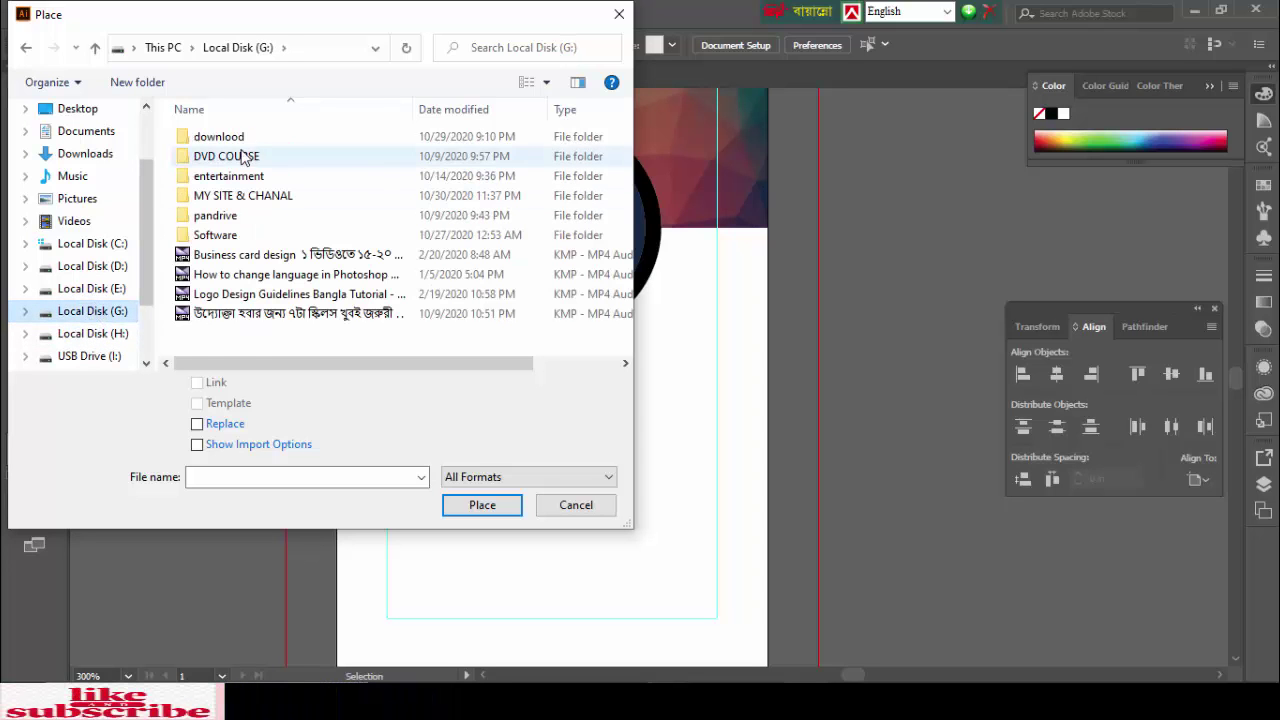
Step: Open the download folder and choose the pexels-italo-melo-2379004 photo
double_click(248, 136)
scroll(298, 252, down, 5)
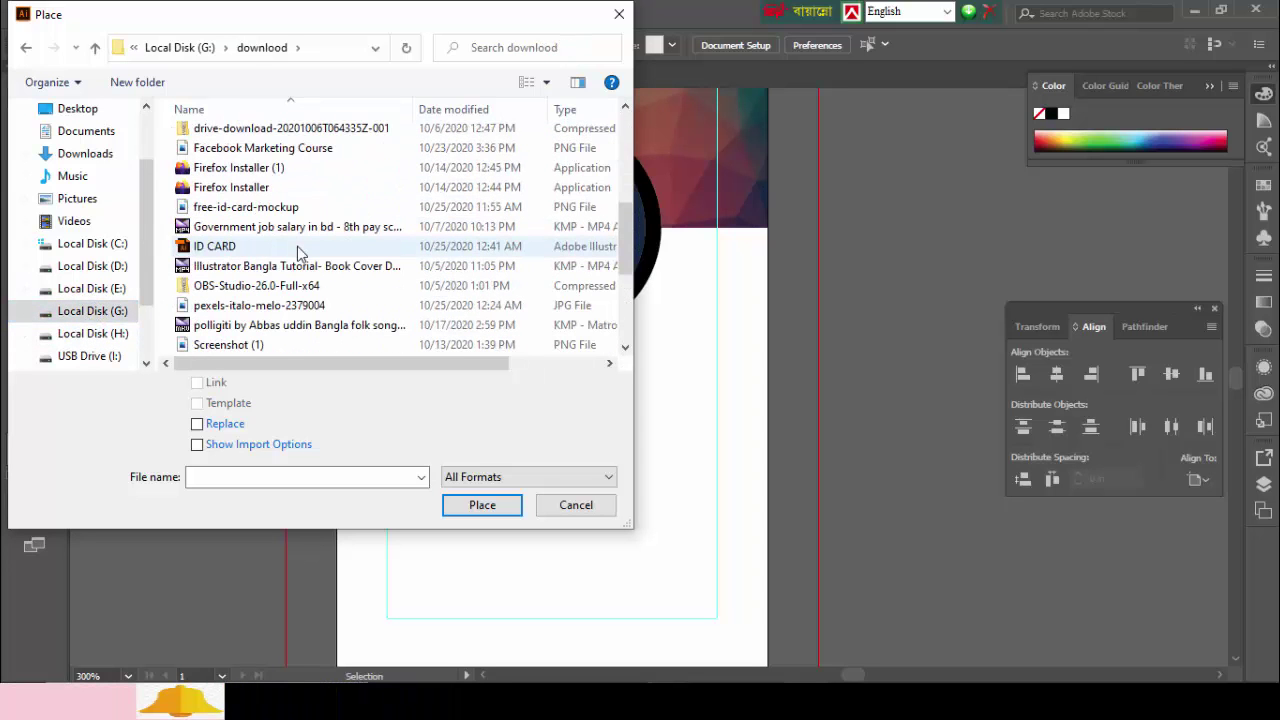
scroll(285, 265, down, 3)
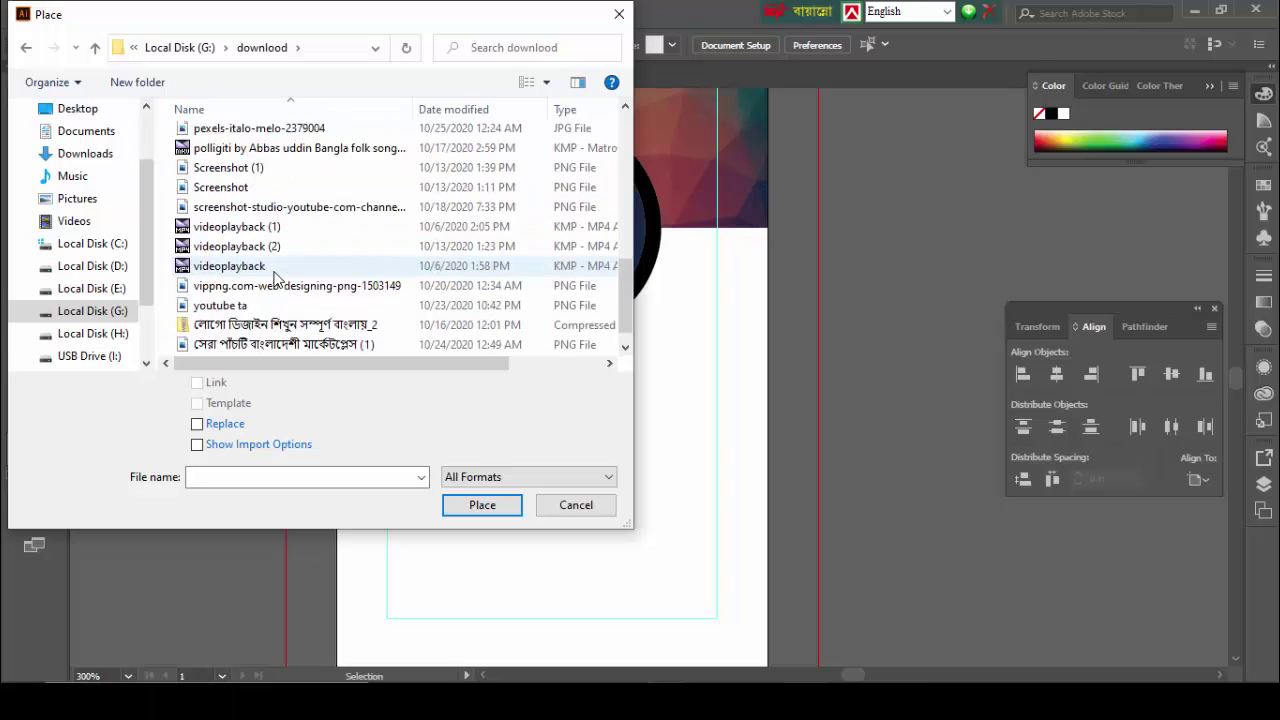
scroll(276, 276, down, 1)
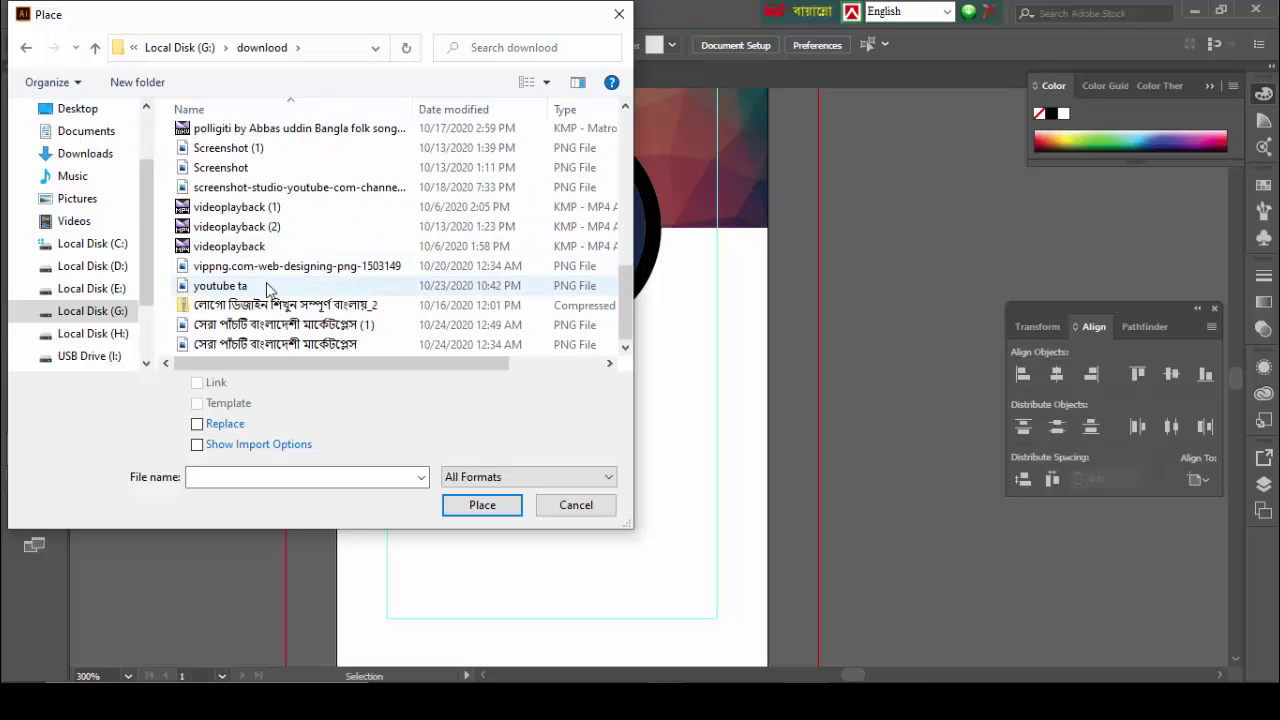
scroll(268, 289, up, 2)
scroll(266, 276, up, 1)
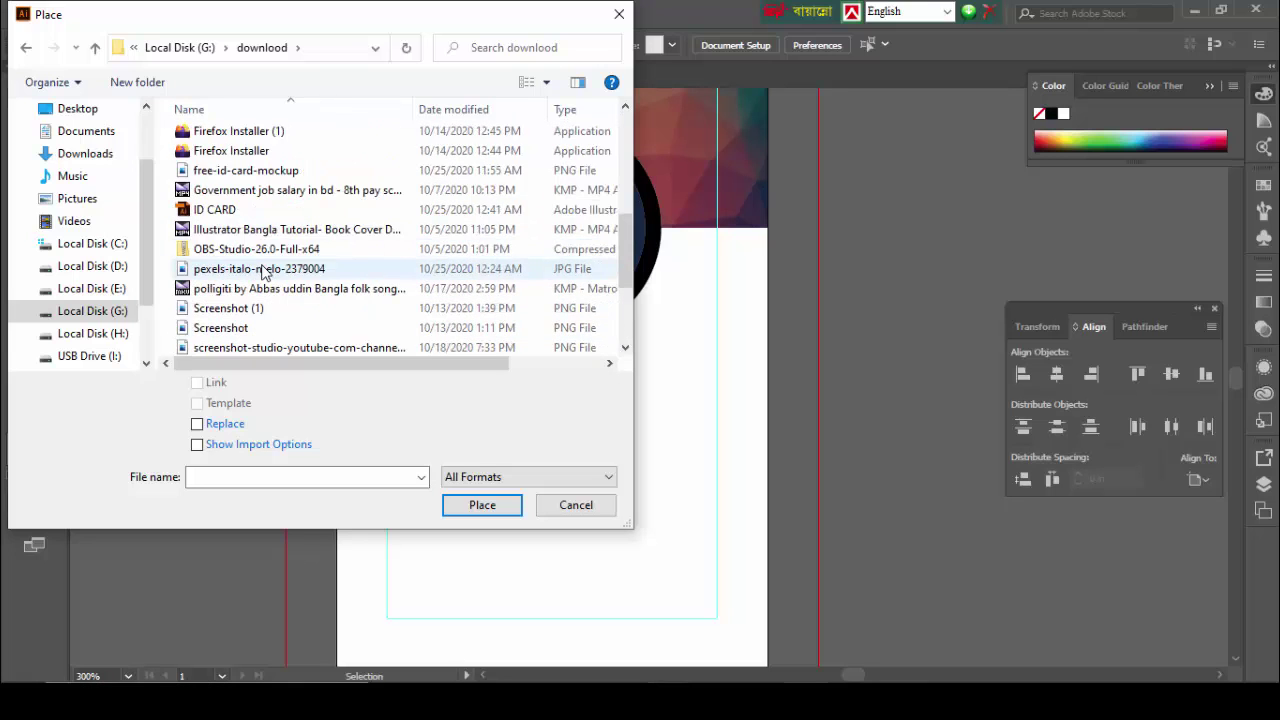
double_click(262, 270)
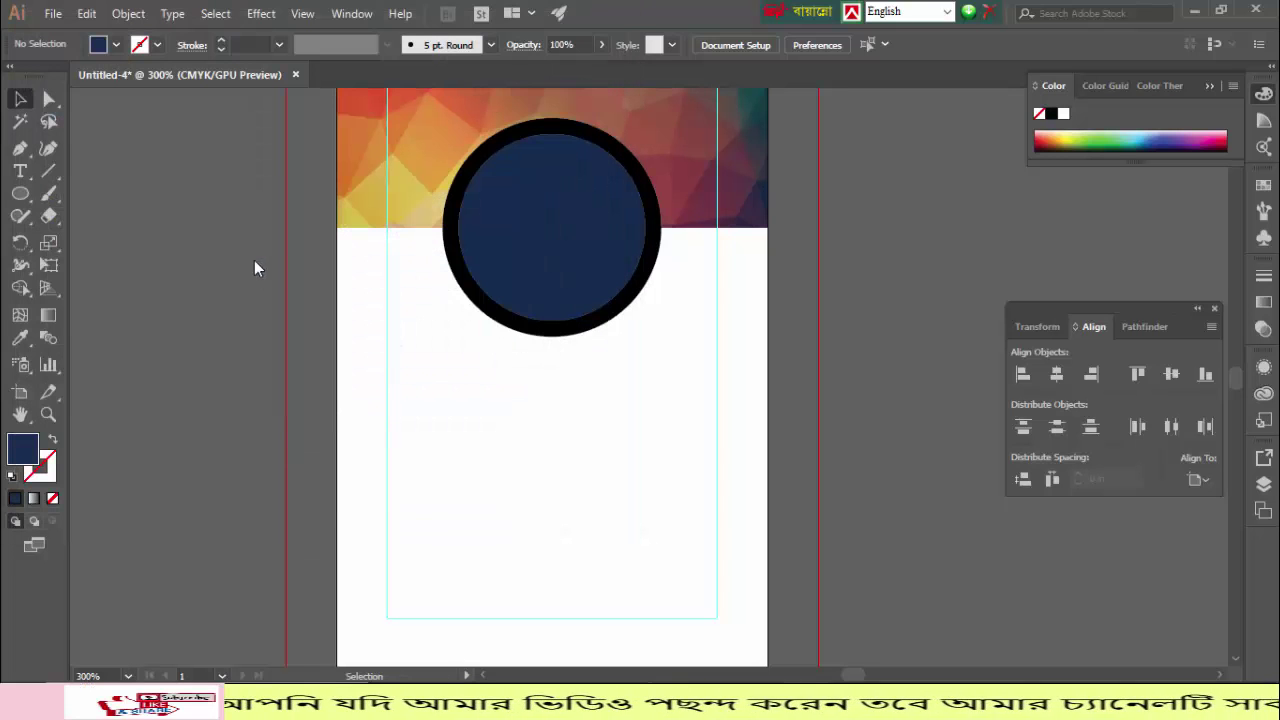
Step: Place the portrait photo over the navy circle and bring the circle to the front
drag(117, 144, 388, 480)
drag(202, 340, 482, 300)
click(631, 230)
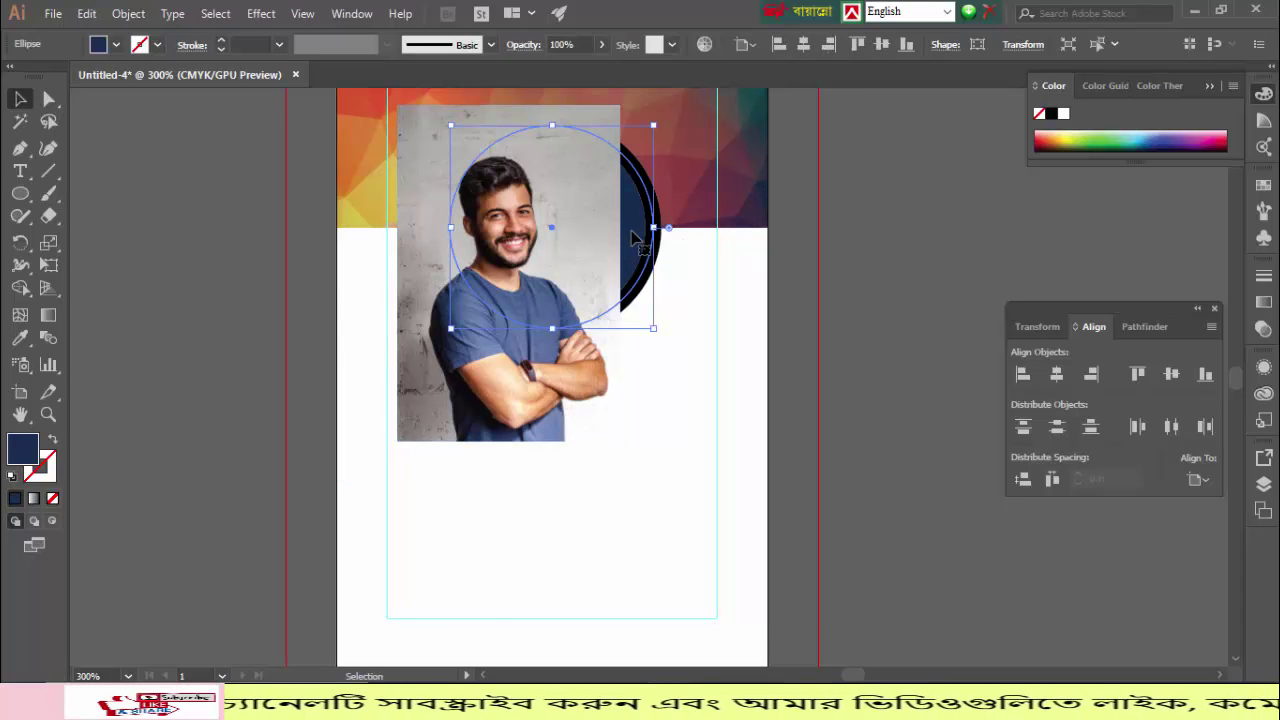
right_click(631, 230)
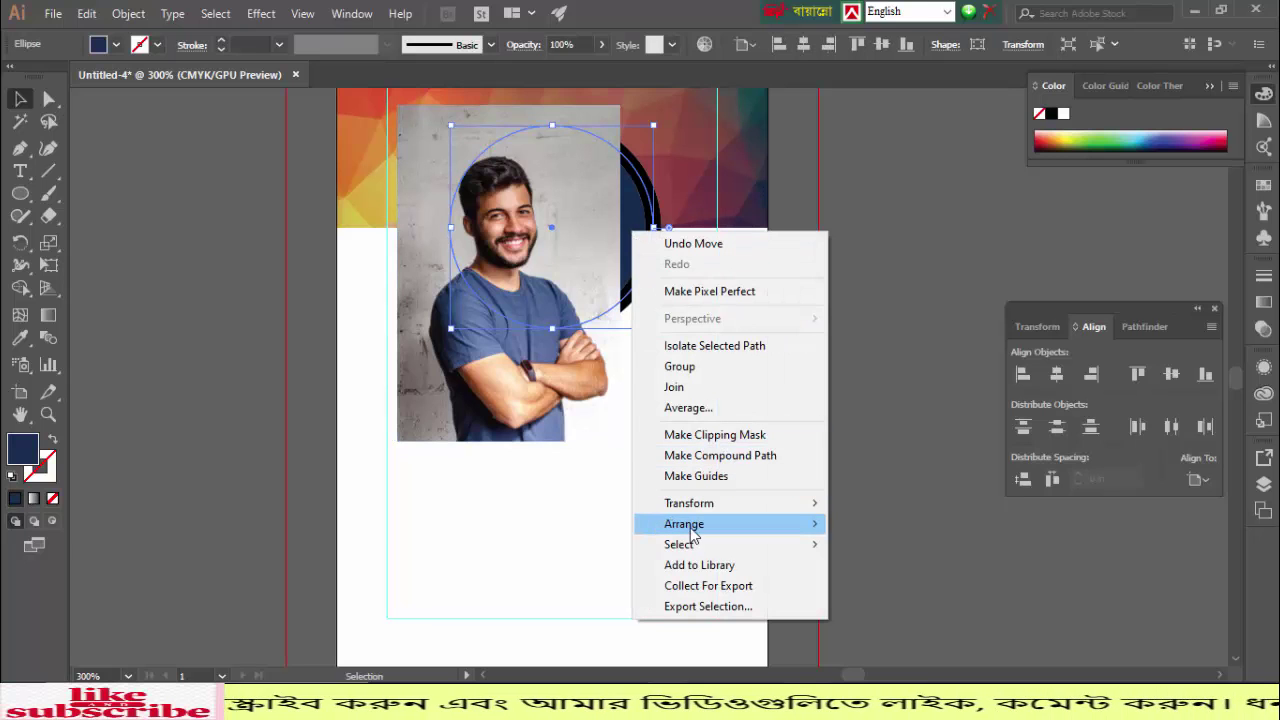
mouse_move(723, 532)
click(900, 524)
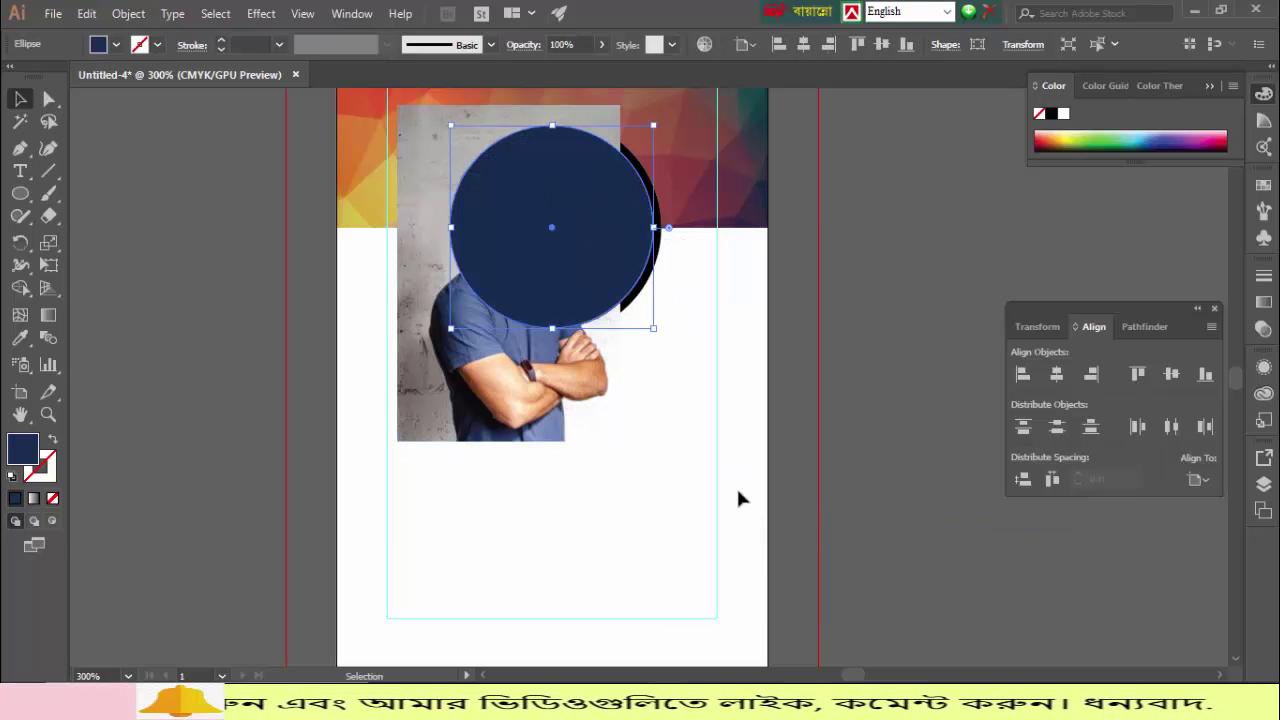
Step: Shift the face under the circle and clip the photo to the circle with a clipping mask
click(885, 400)
drag(471, 403, 530, 406)
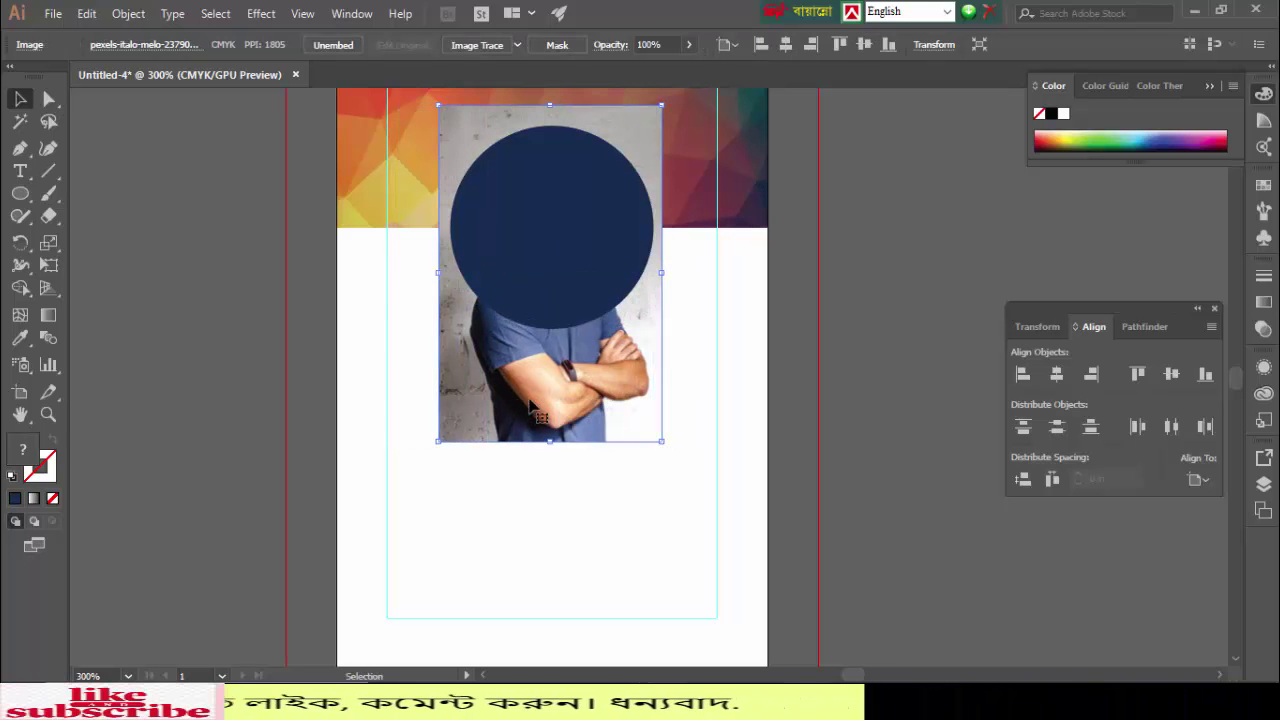
shift+click(570, 240)
right_click(564, 234)
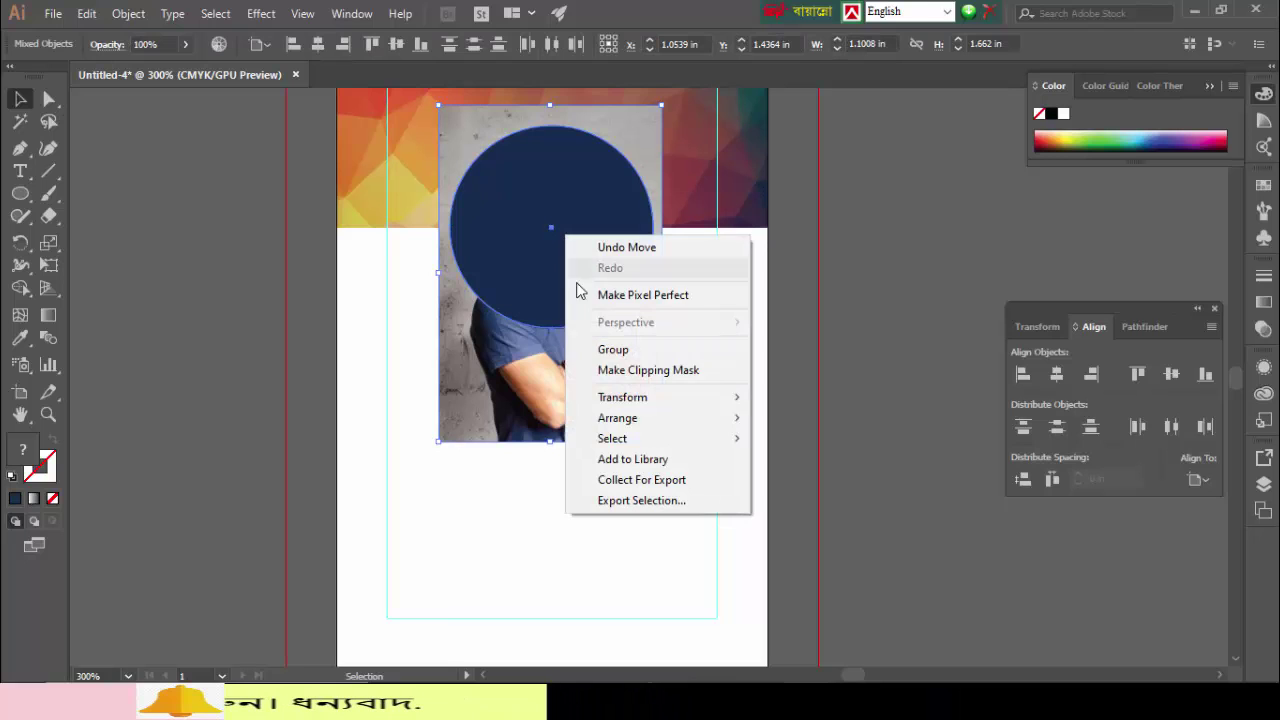
click(621, 373)
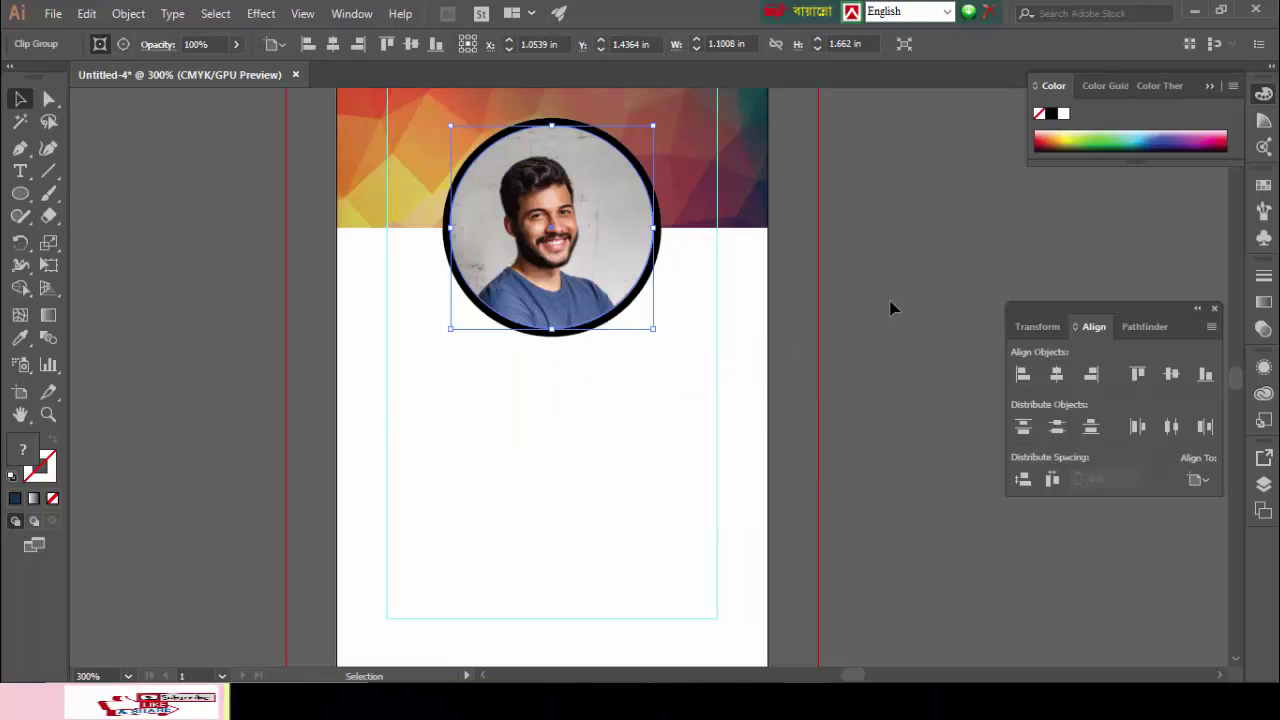
click(916, 279)
scroll(650, 427, up, 3)
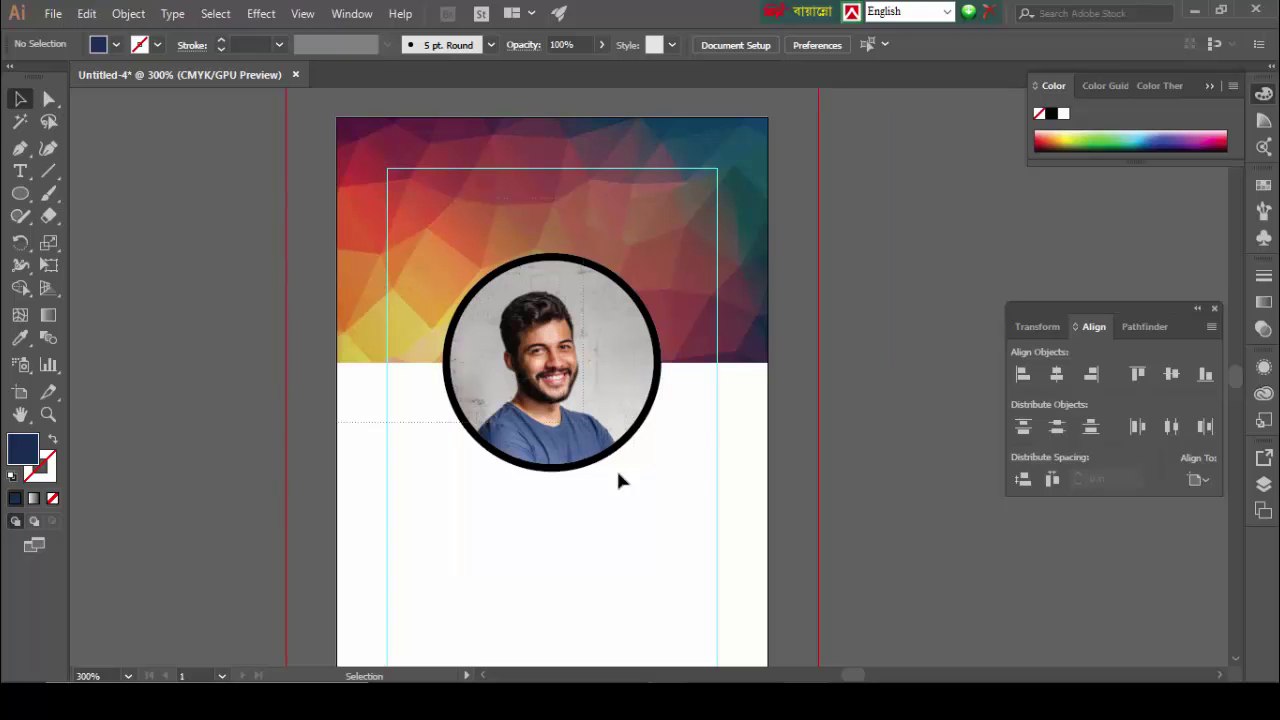
drag(618, 472, 638, 499)
Step: Lock the header background and photo with Ctrl+2, then type 'Company Name' at the card's top
key(ctrl+2)
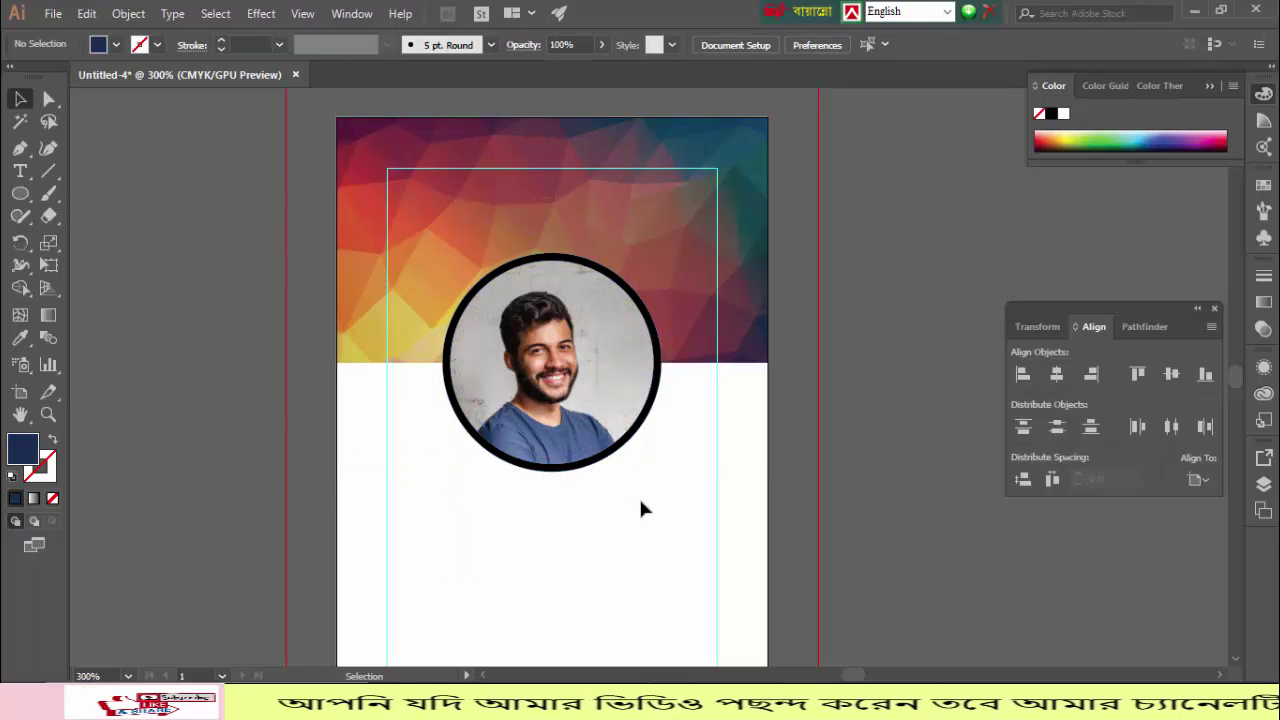
key(t)
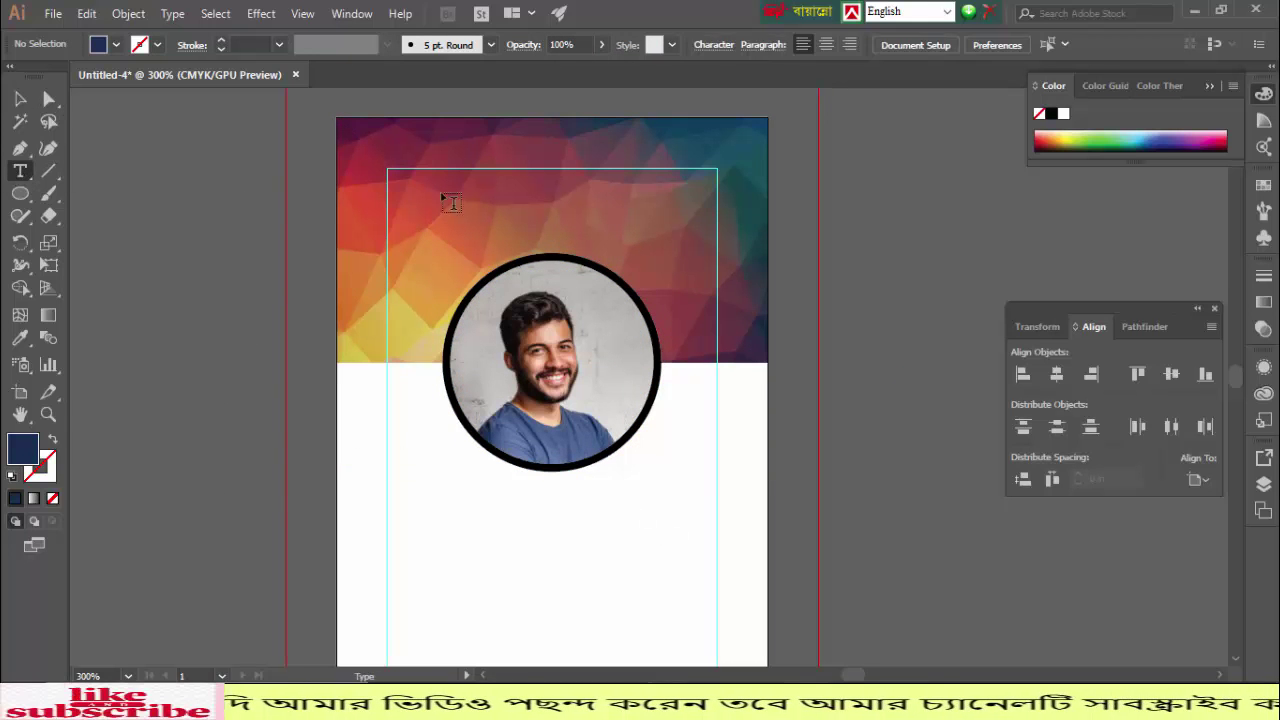
click(437, 196)
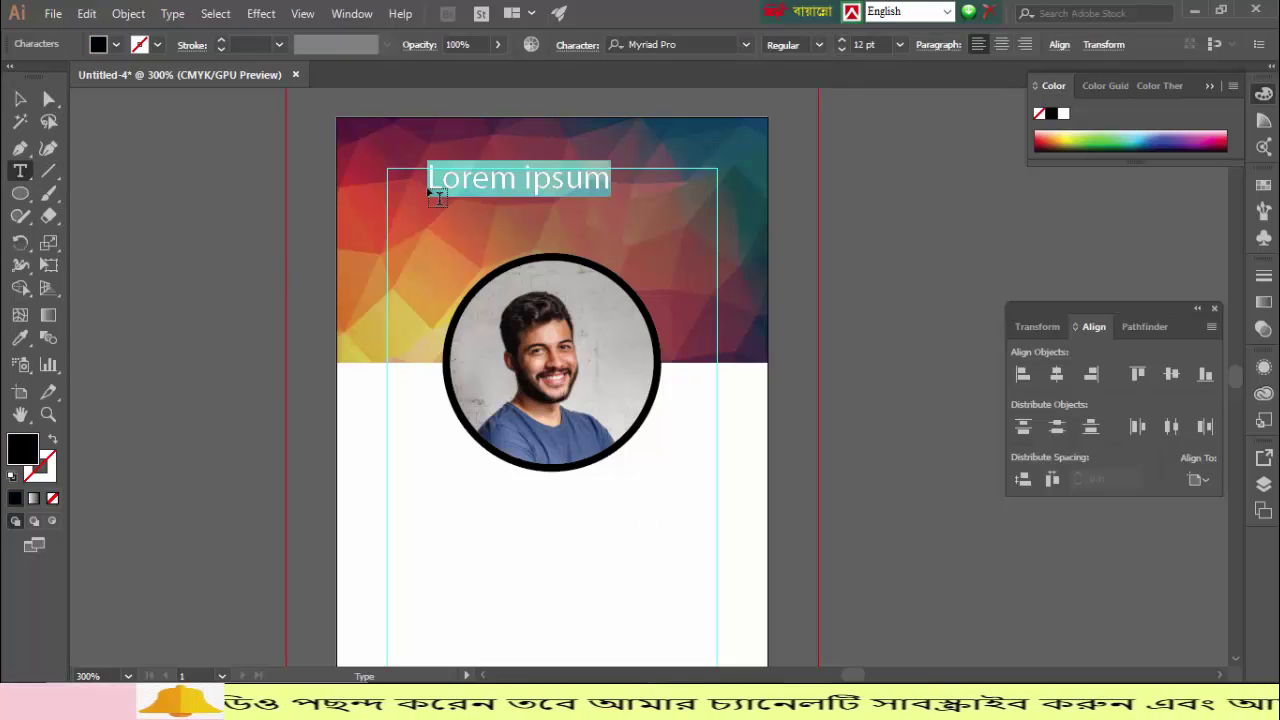
text(Company)
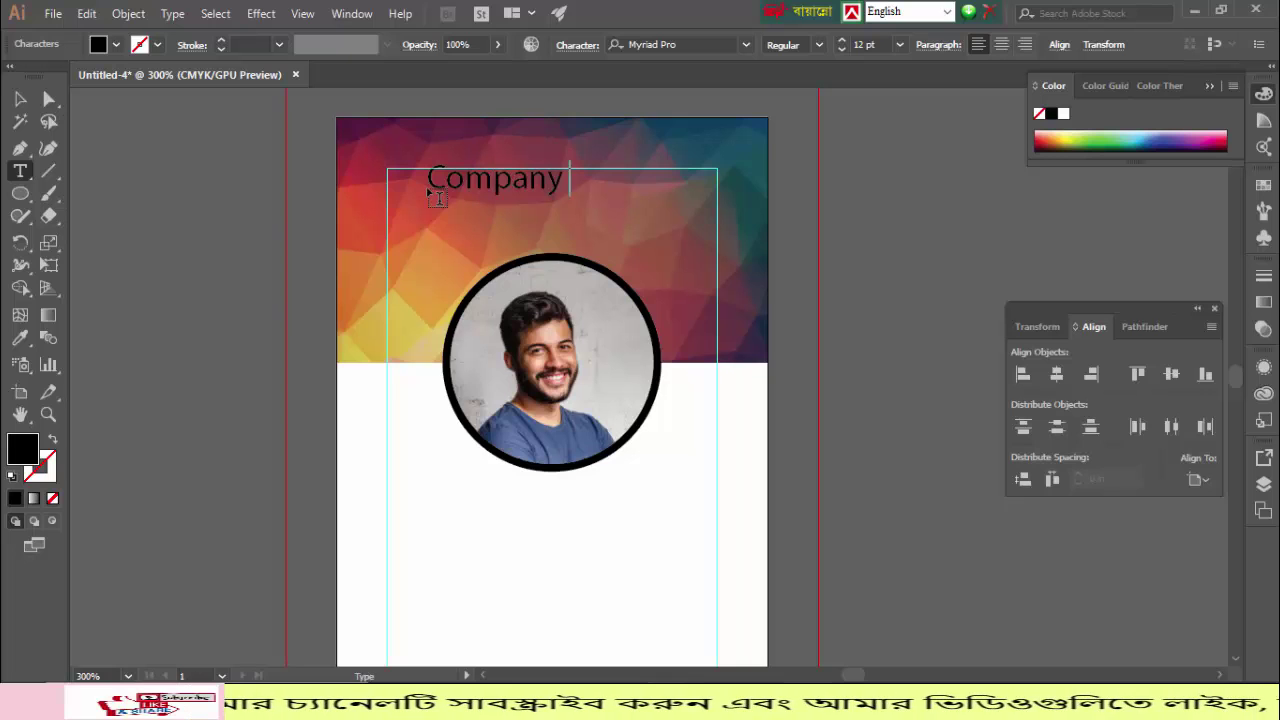
text( Name)
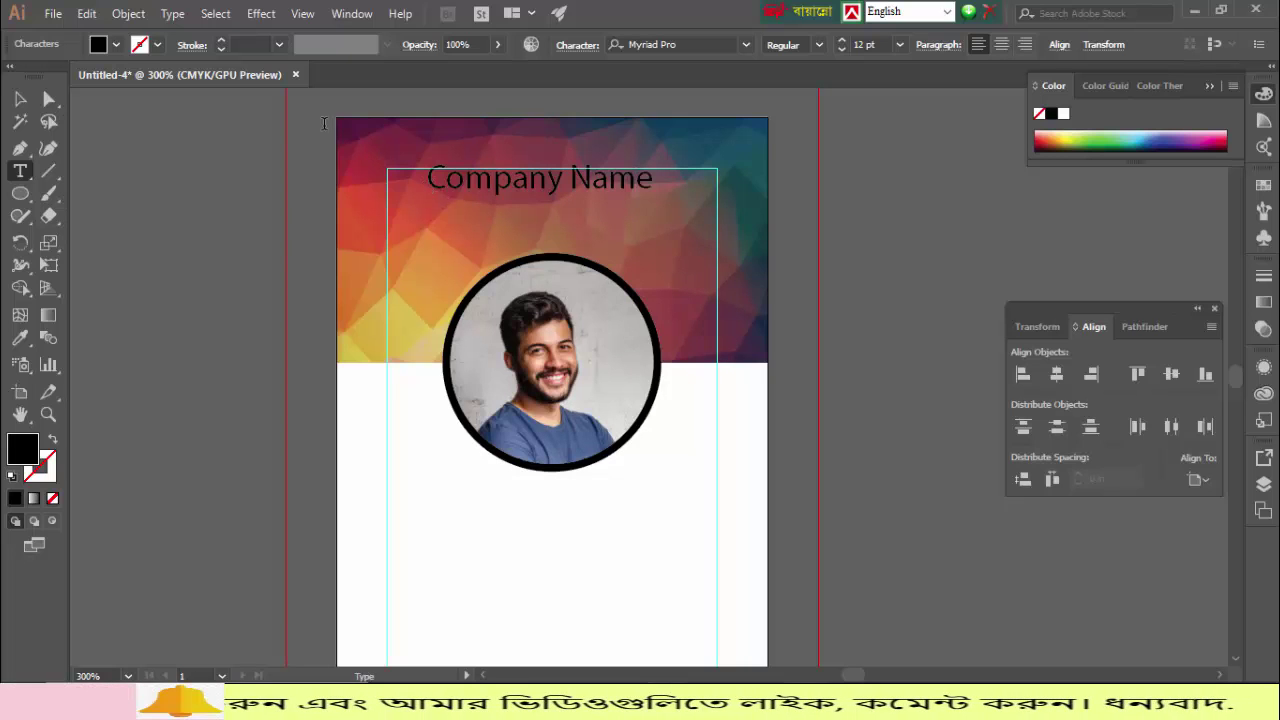
key(Escape)
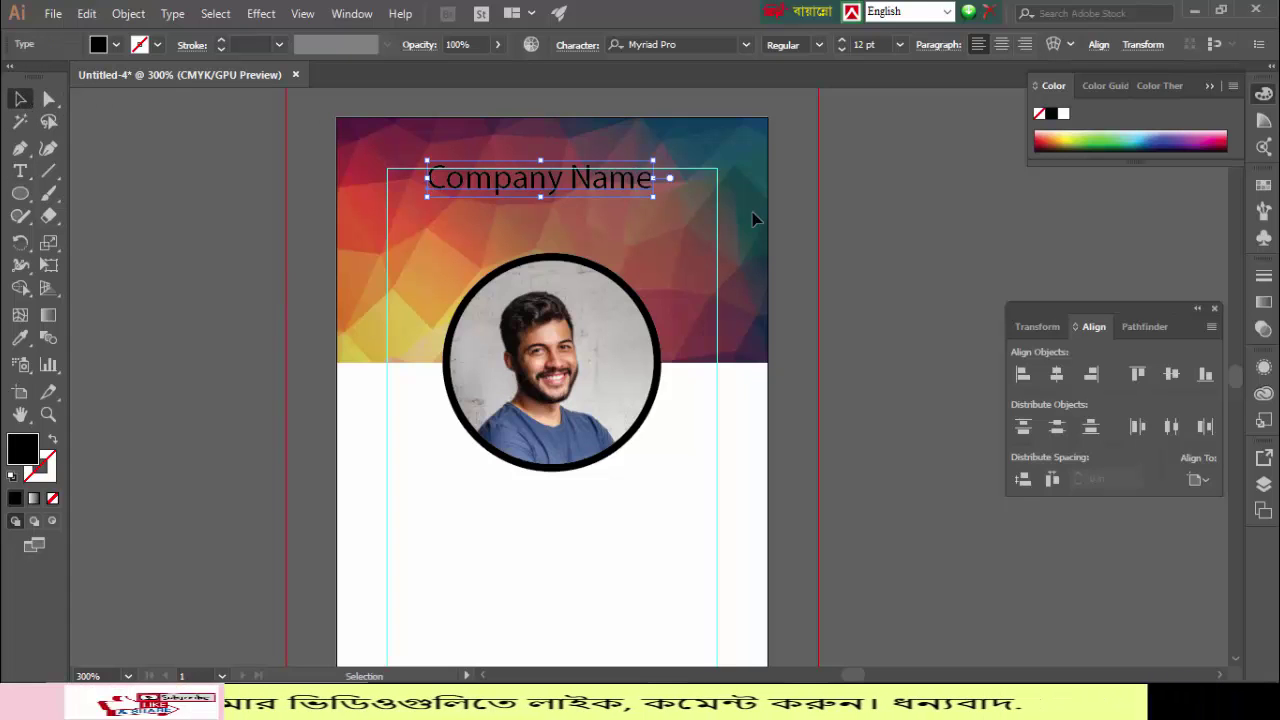
Step: Set the Company Name heading in Monoton at 9 pt, centred horizontally on the card
click(746, 44)
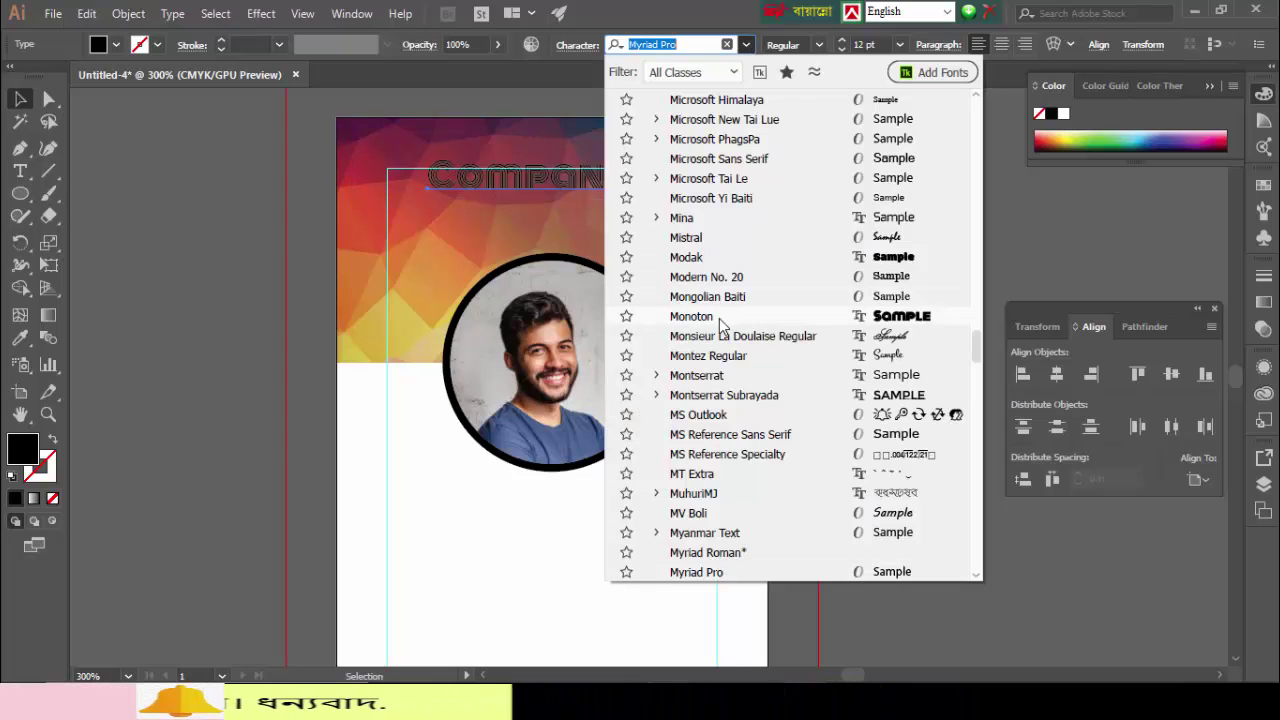
click(719, 318)
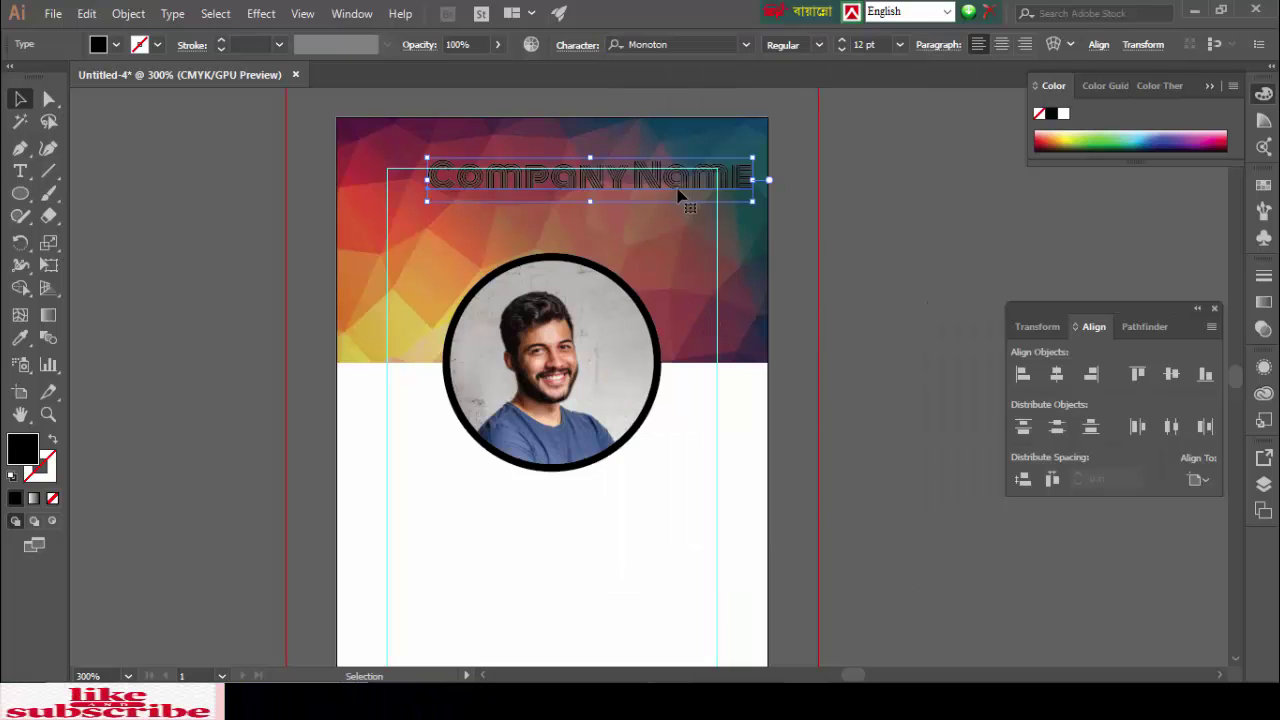
click(1054, 375)
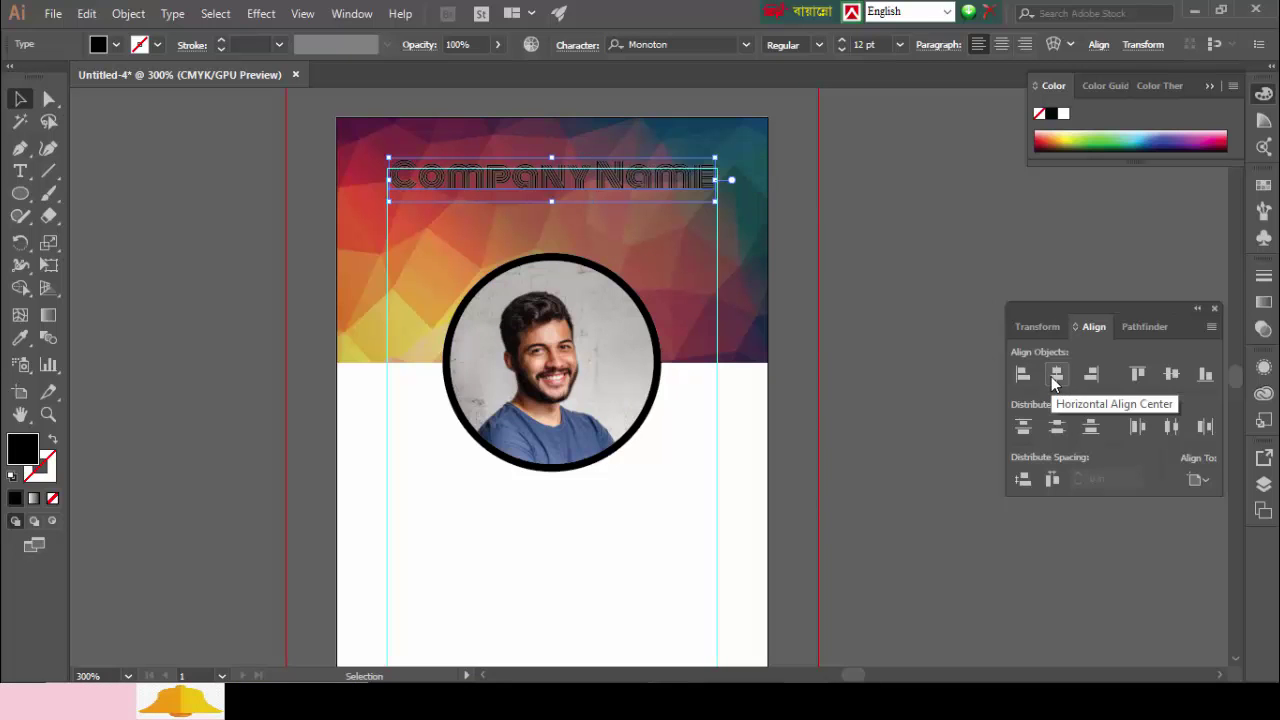
click(843, 49)
click(843, 49)
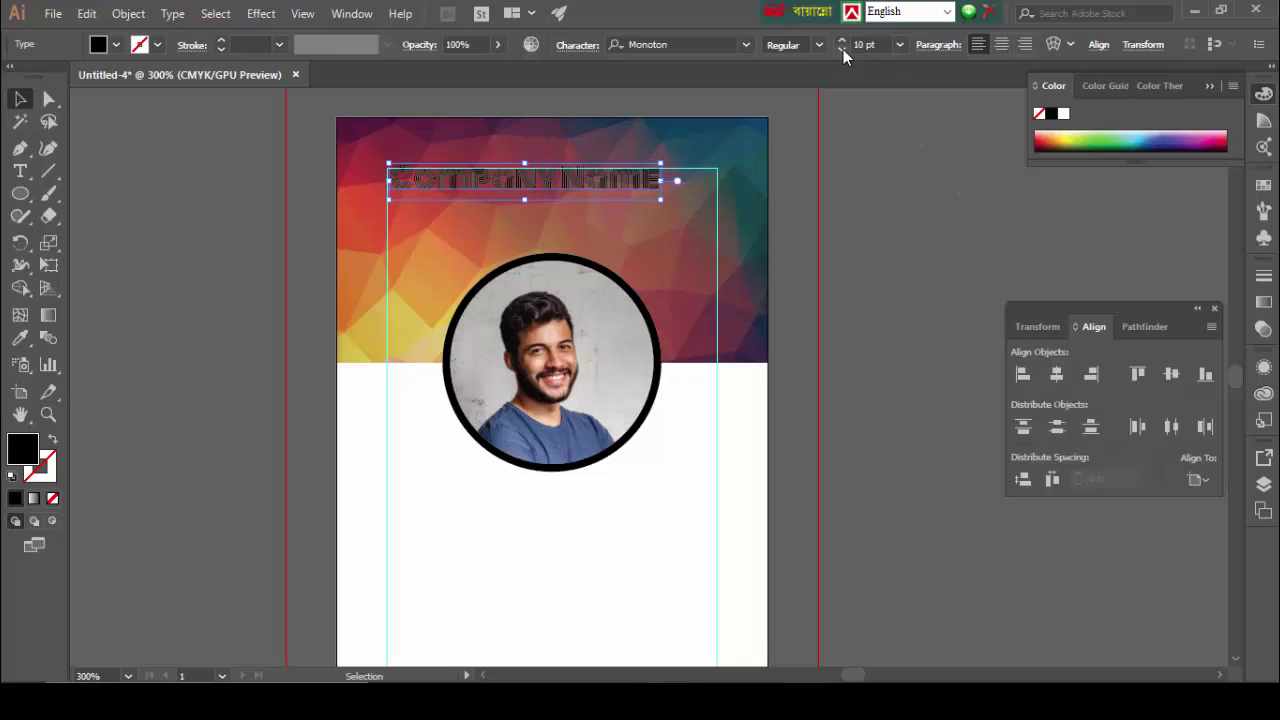
click(843, 49)
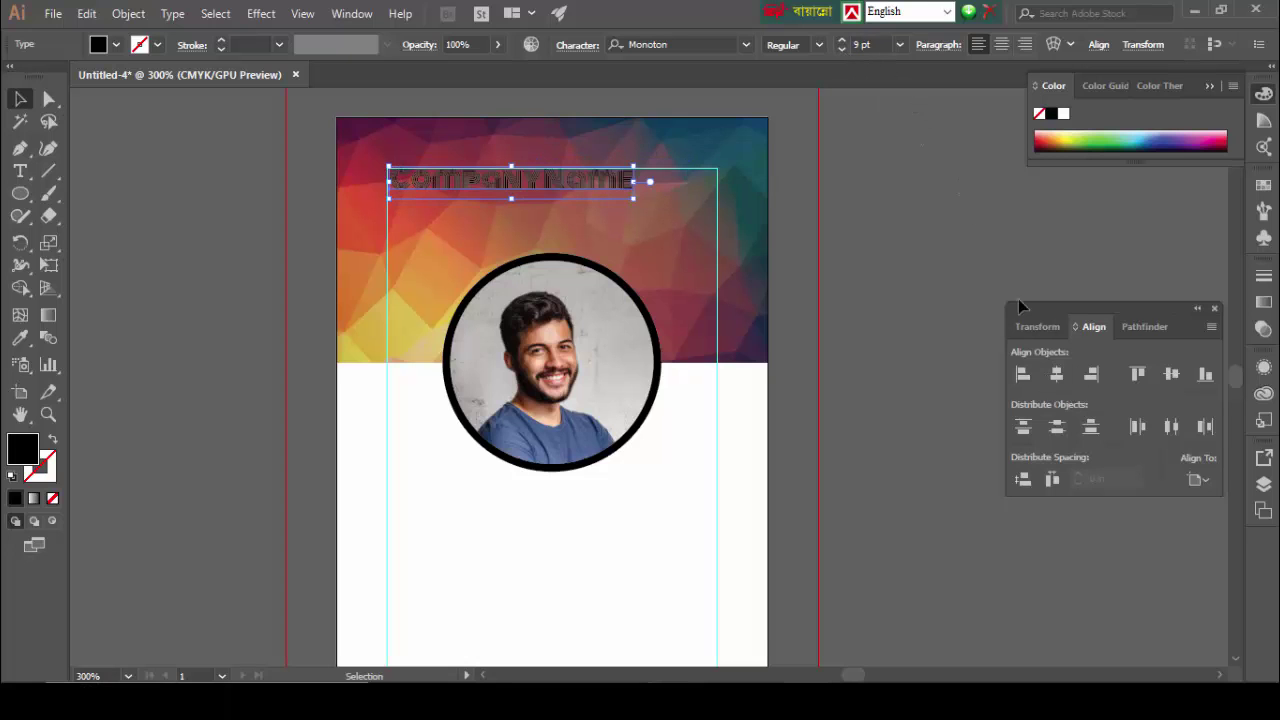
click(1053, 375)
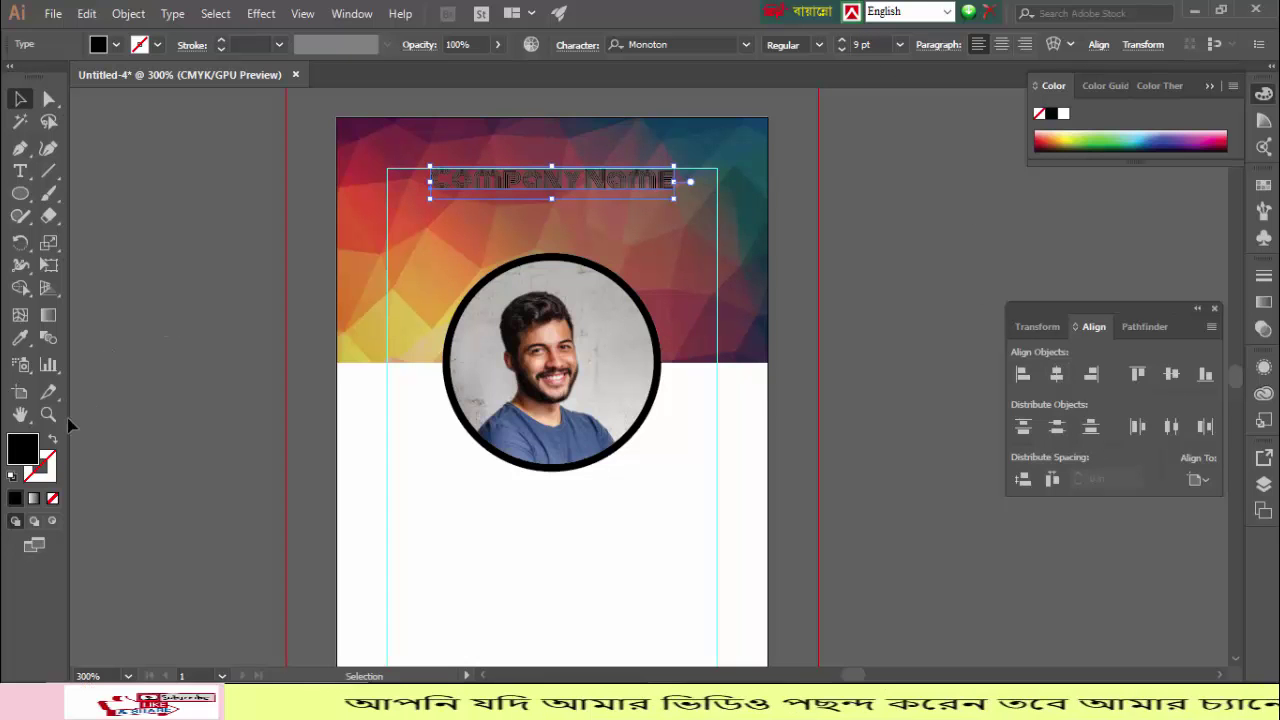
Step: Colour the Company Name text pure red using the Color Picker
double_click(22, 450)
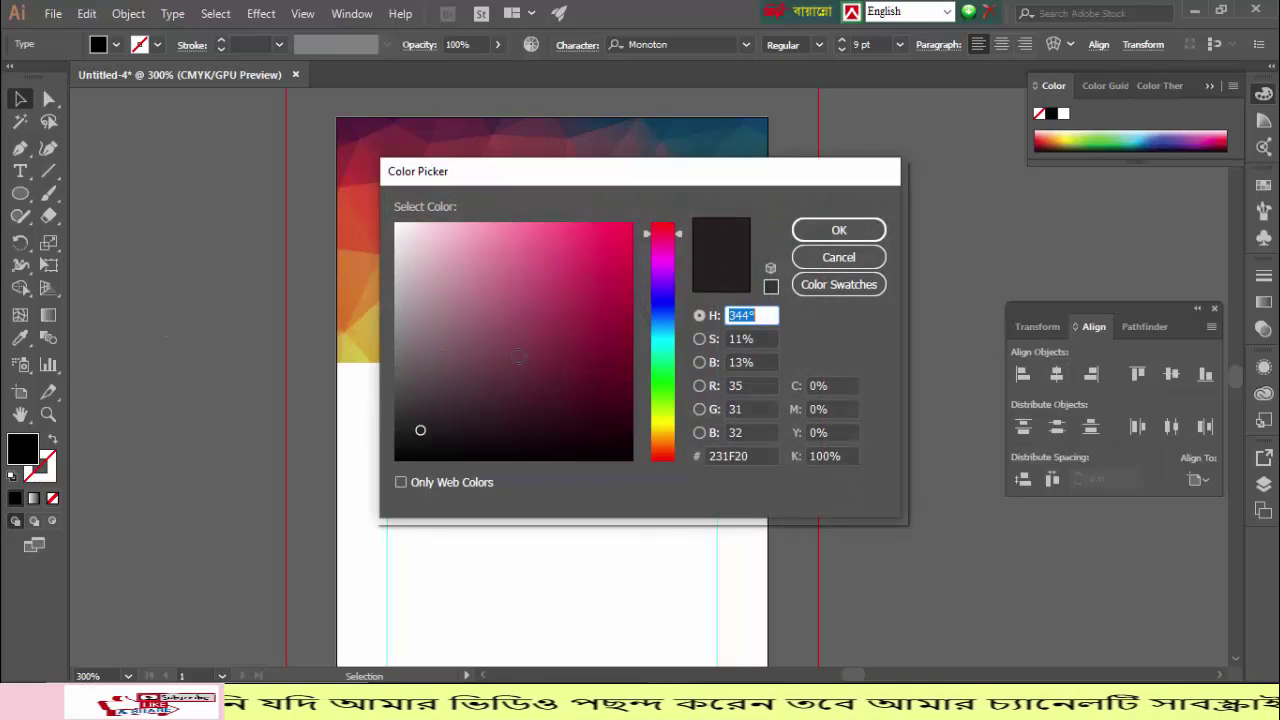
drag(601, 305, 669, 197)
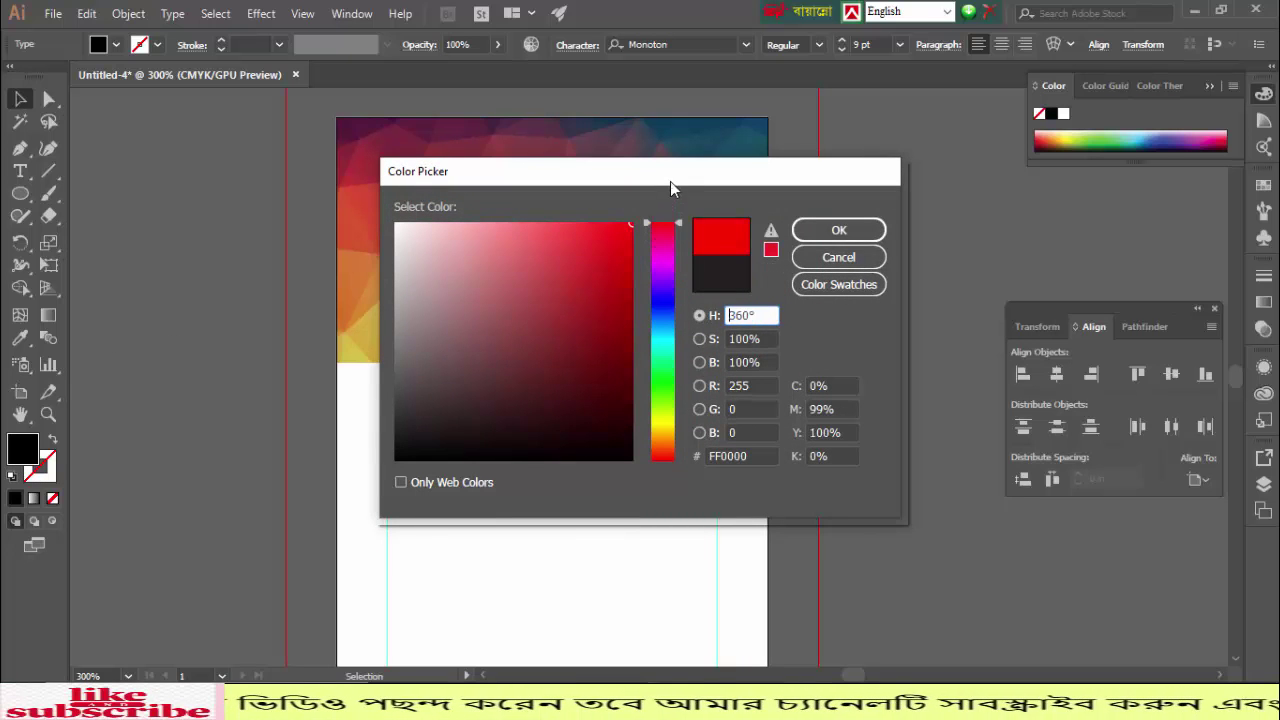
click(873, 229)
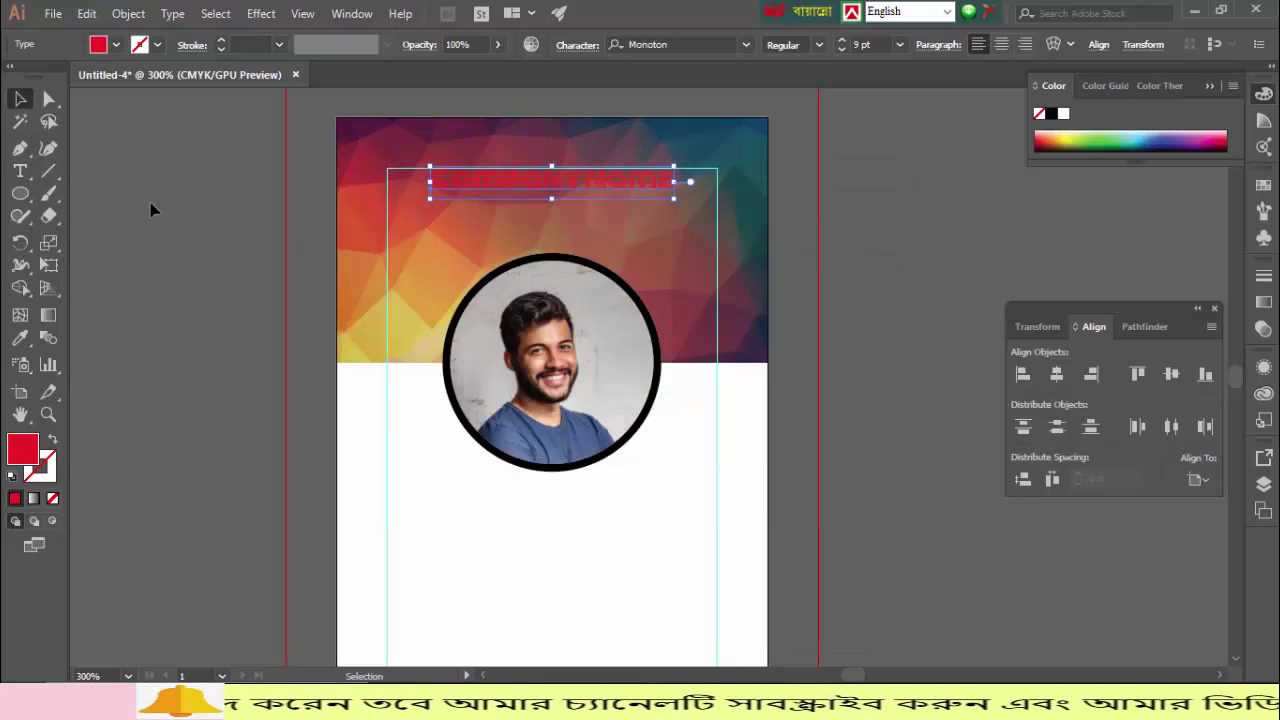
click(152, 208)
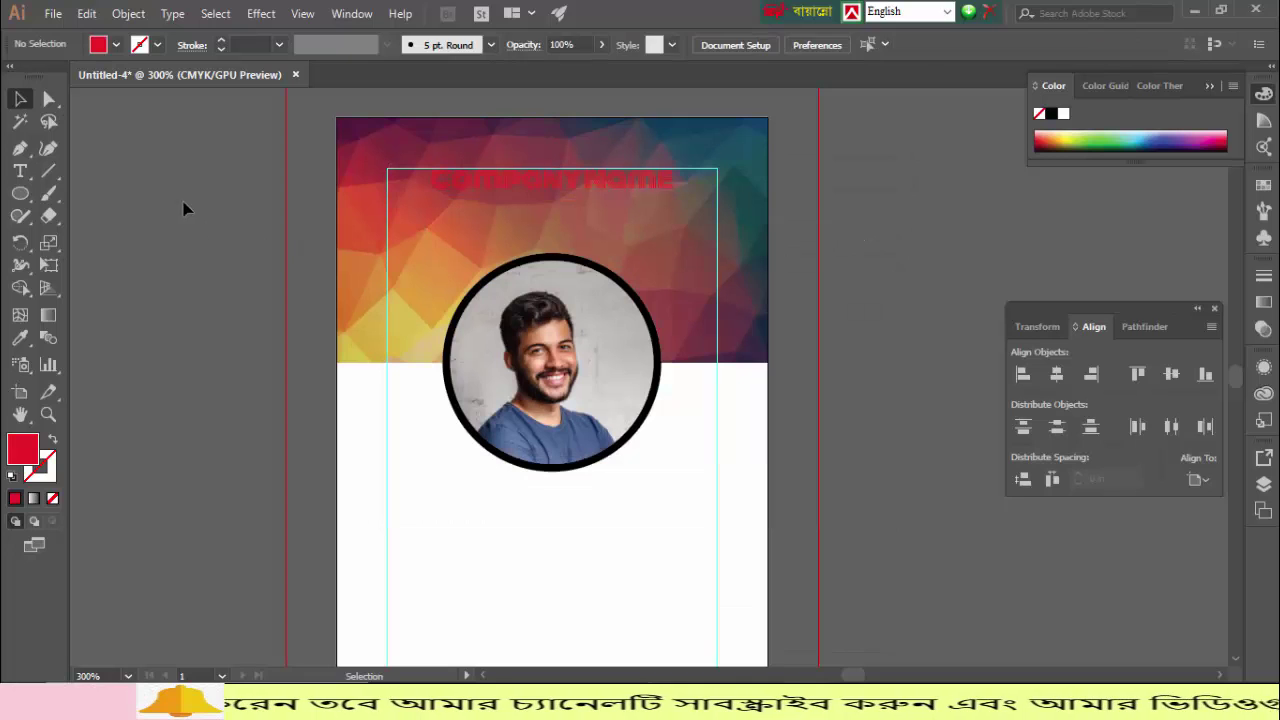
Step: Recolour the Company Name text white by sampling white with the Eyedropper
click(510, 190)
click(19, 337)
click(460, 475)
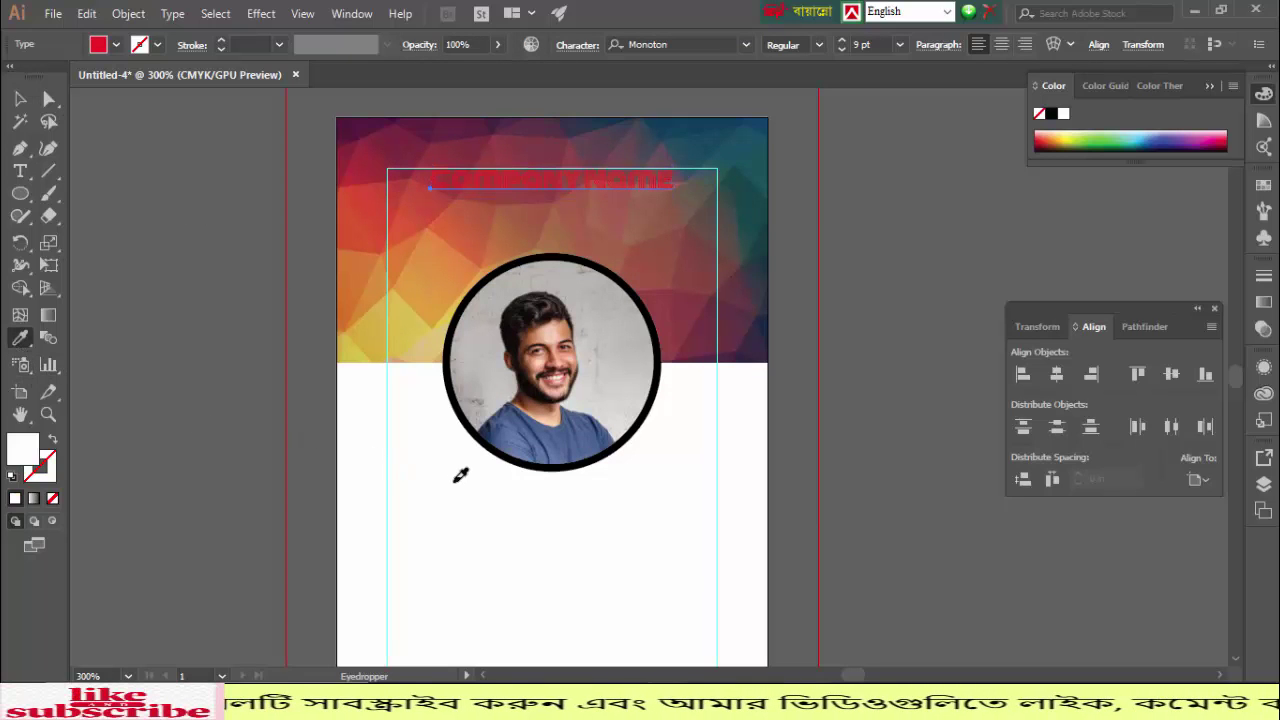
click(20, 99)
click(120, 176)
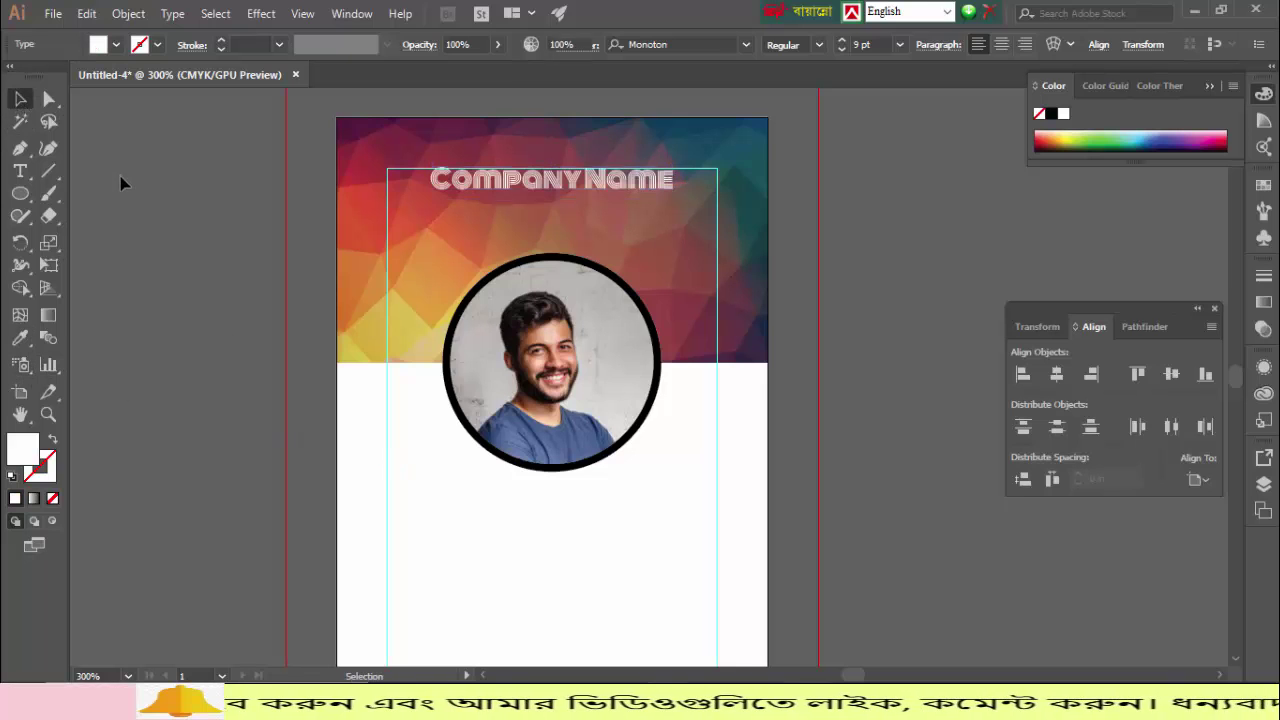
click(510, 194)
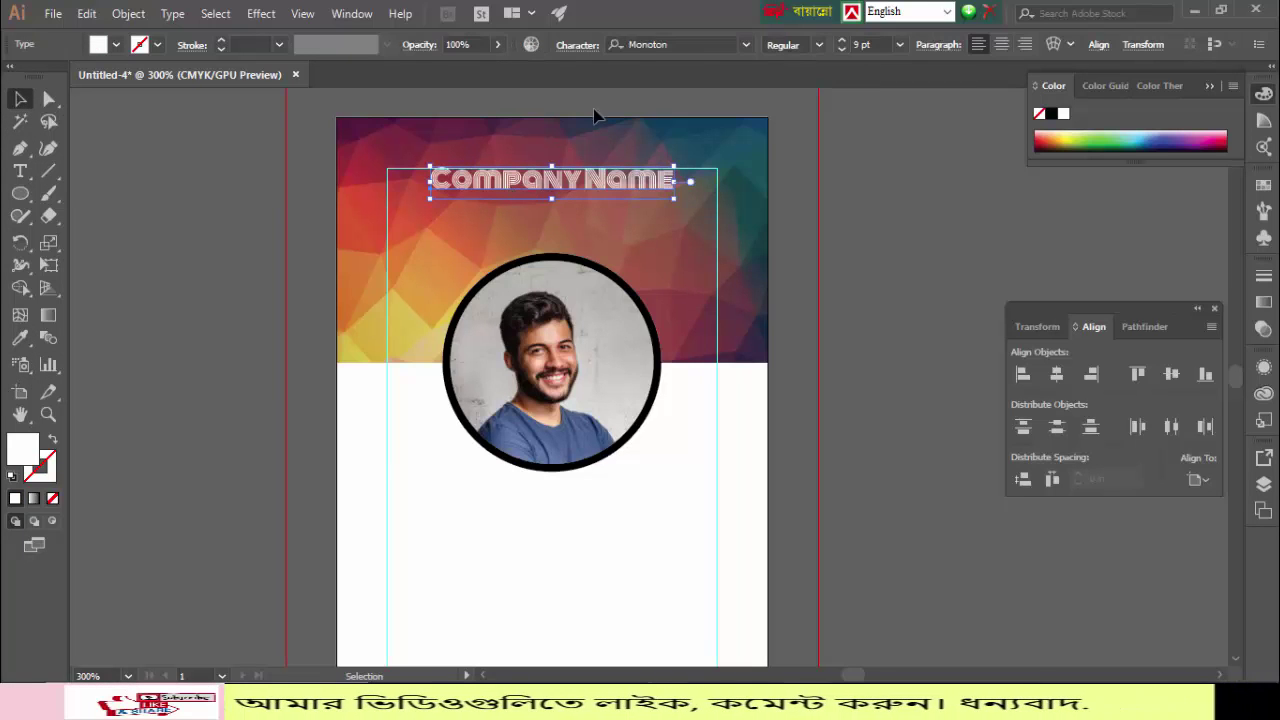
click(747, 46)
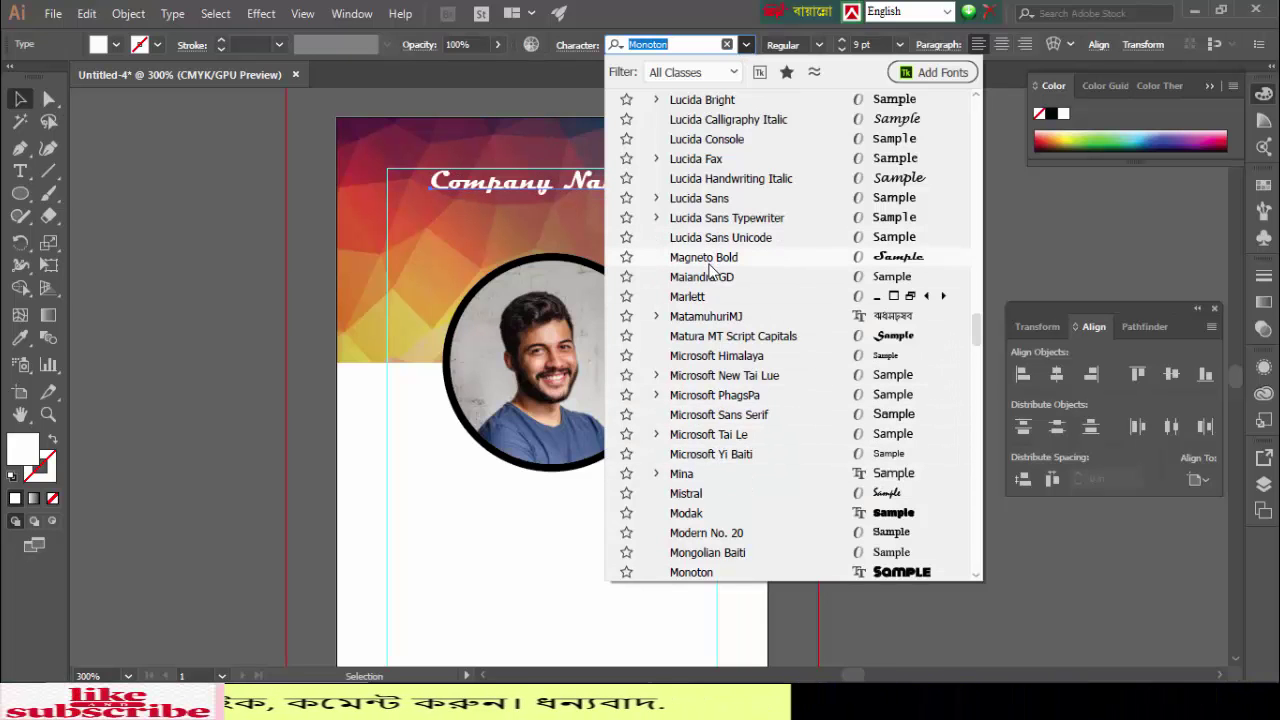
Step: Switch the company name to Bebas, centre it horizontally and nudge it down slightly
scroll(708, 275, up, 20)
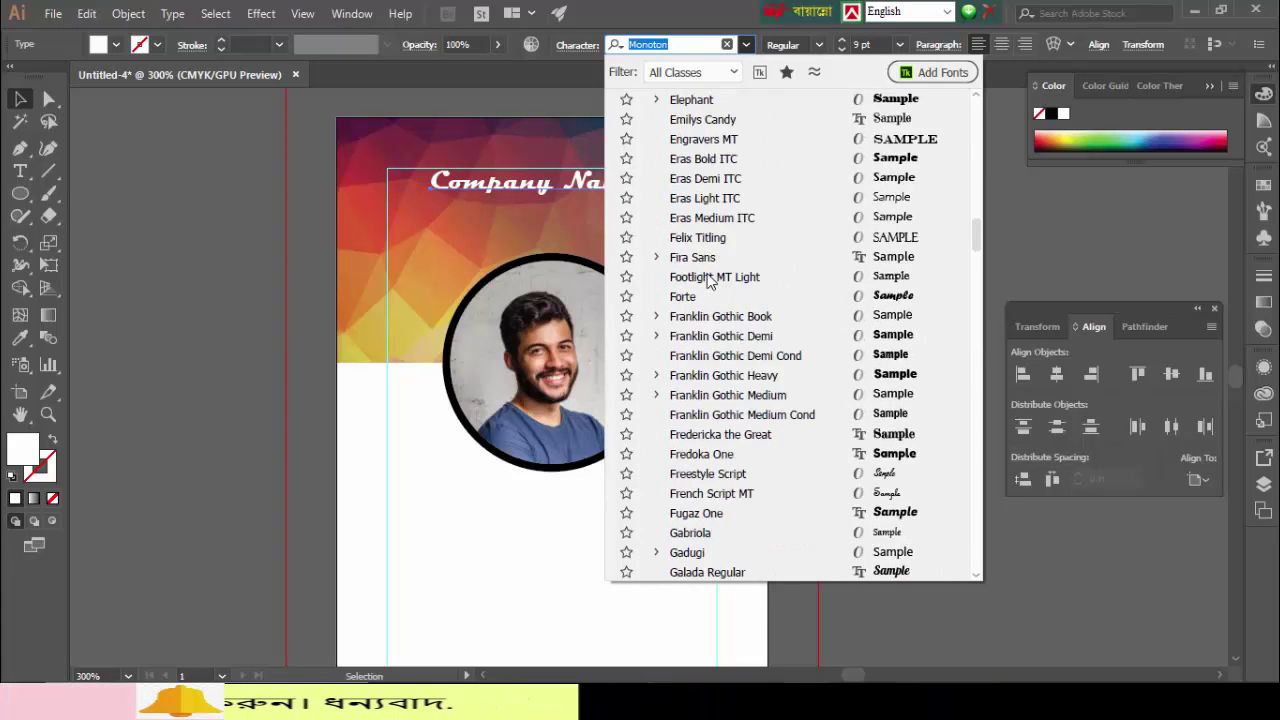
scroll(708, 280, up, 7)
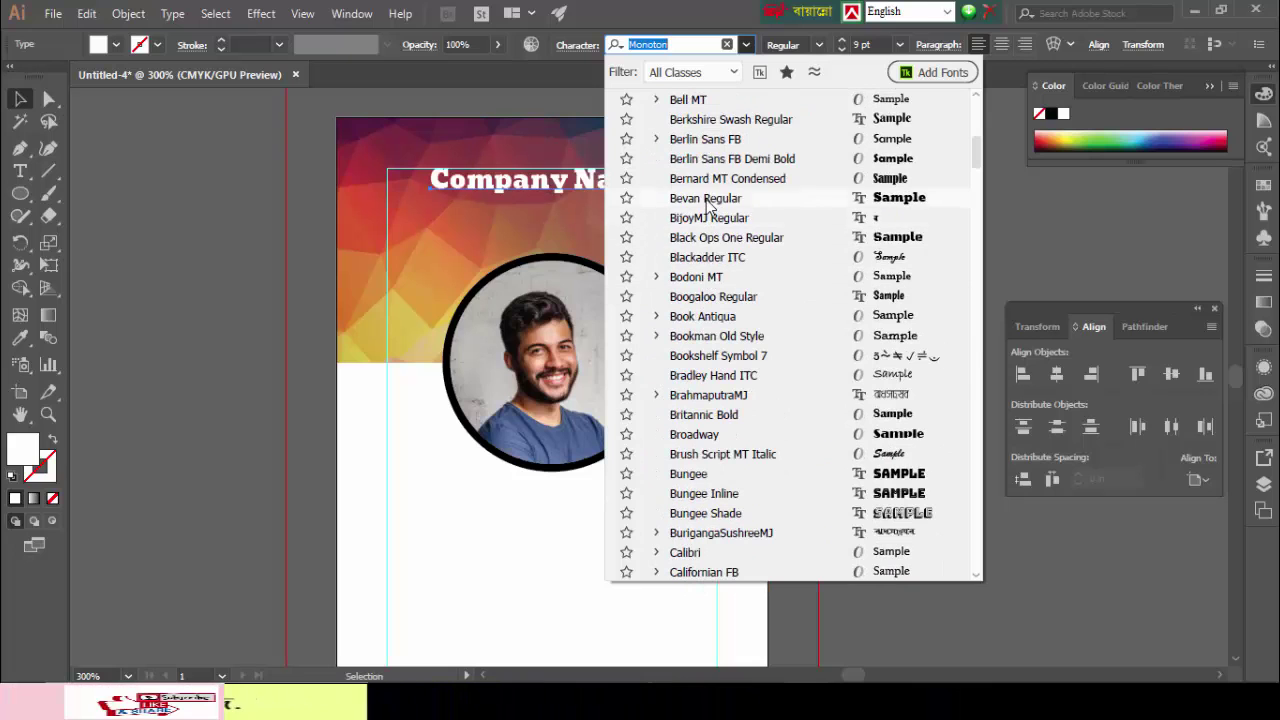
scroll(706, 210, up, 10)
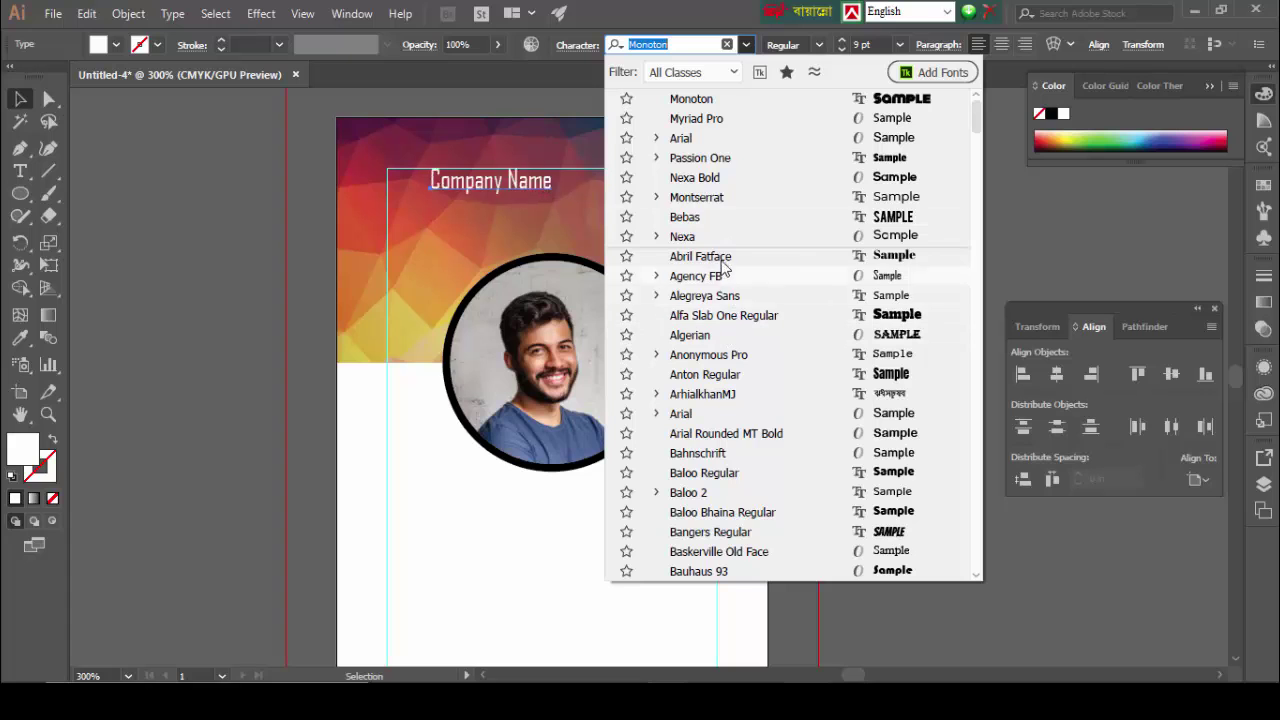
click(709, 218)
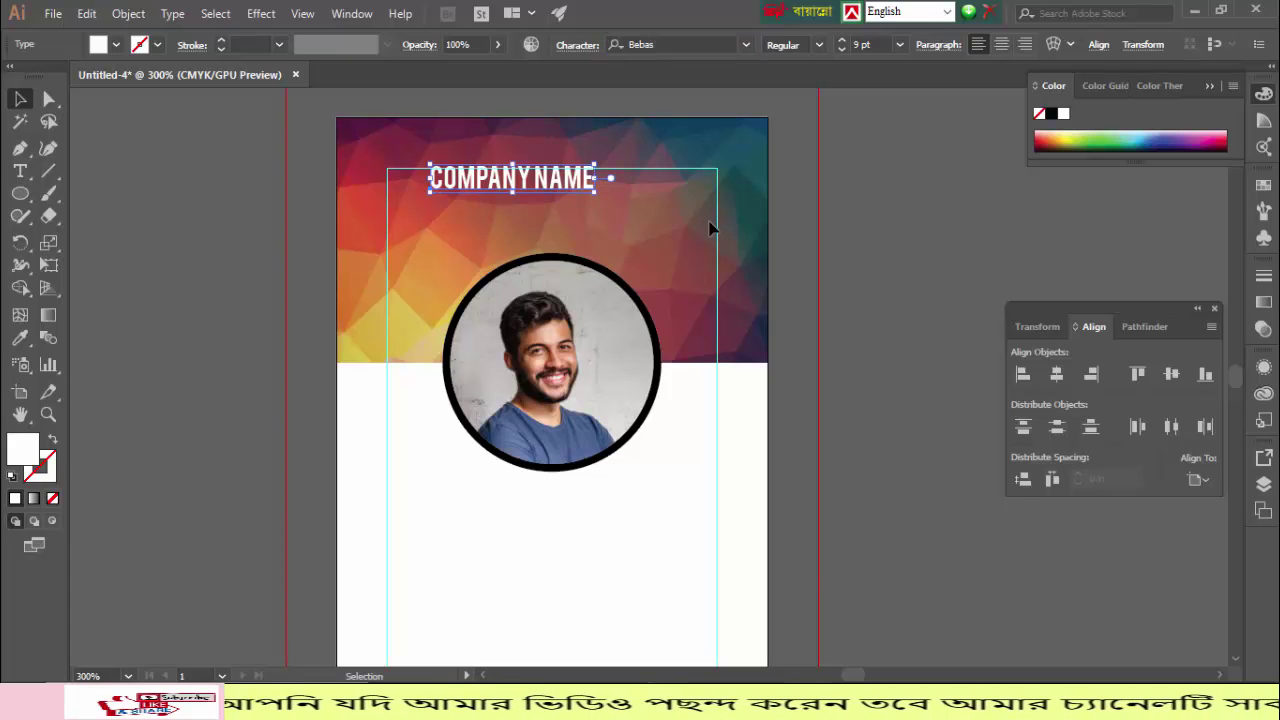
click(1057, 374)
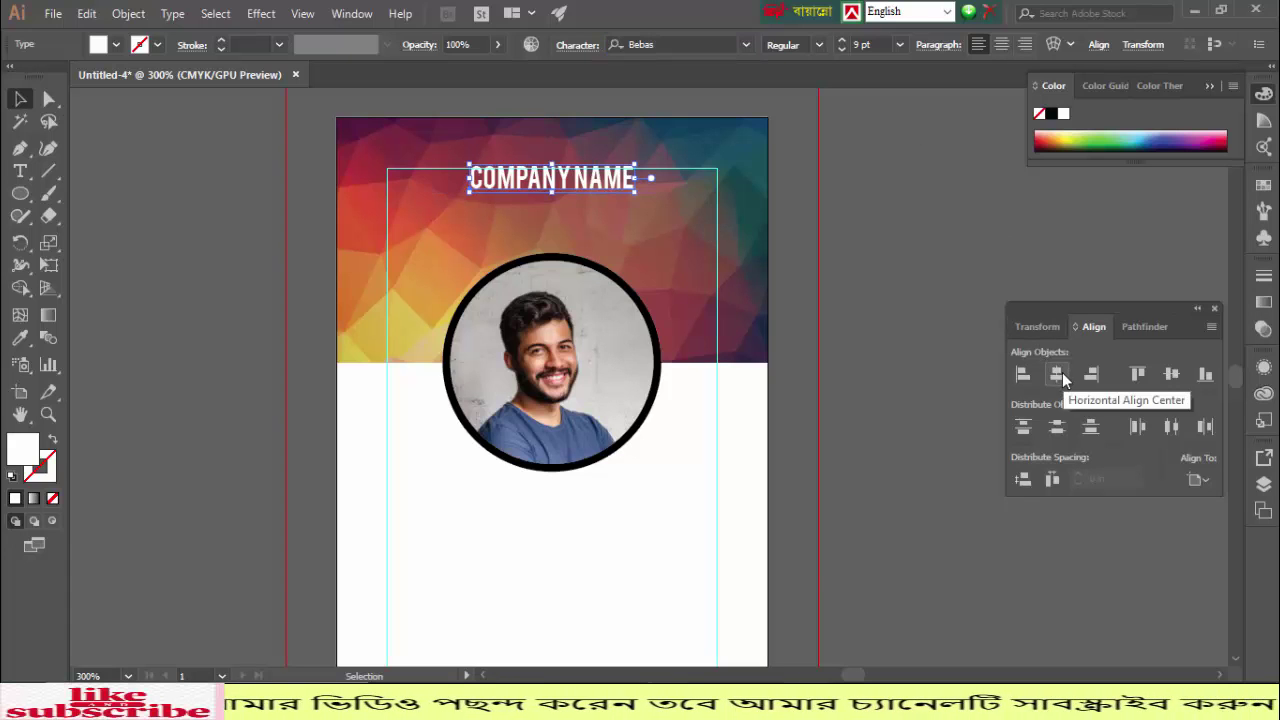
key(Down)
key(Down)
key(Down)
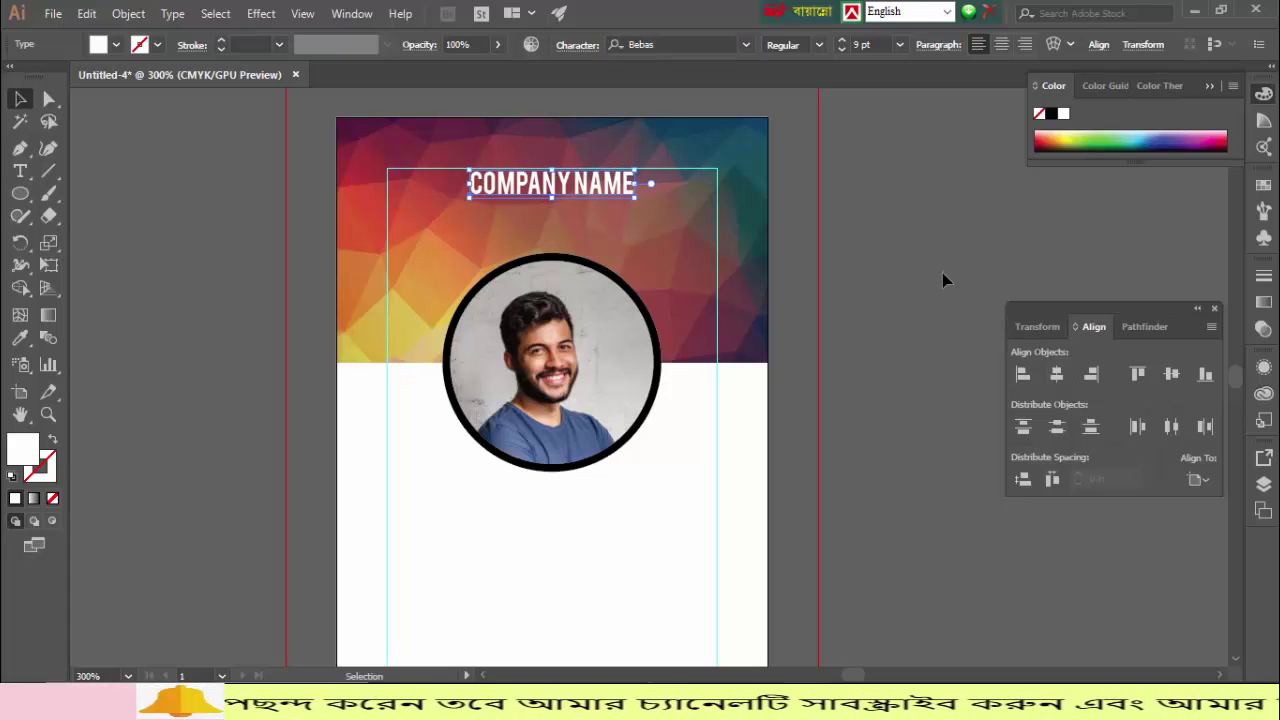
click(941, 276)
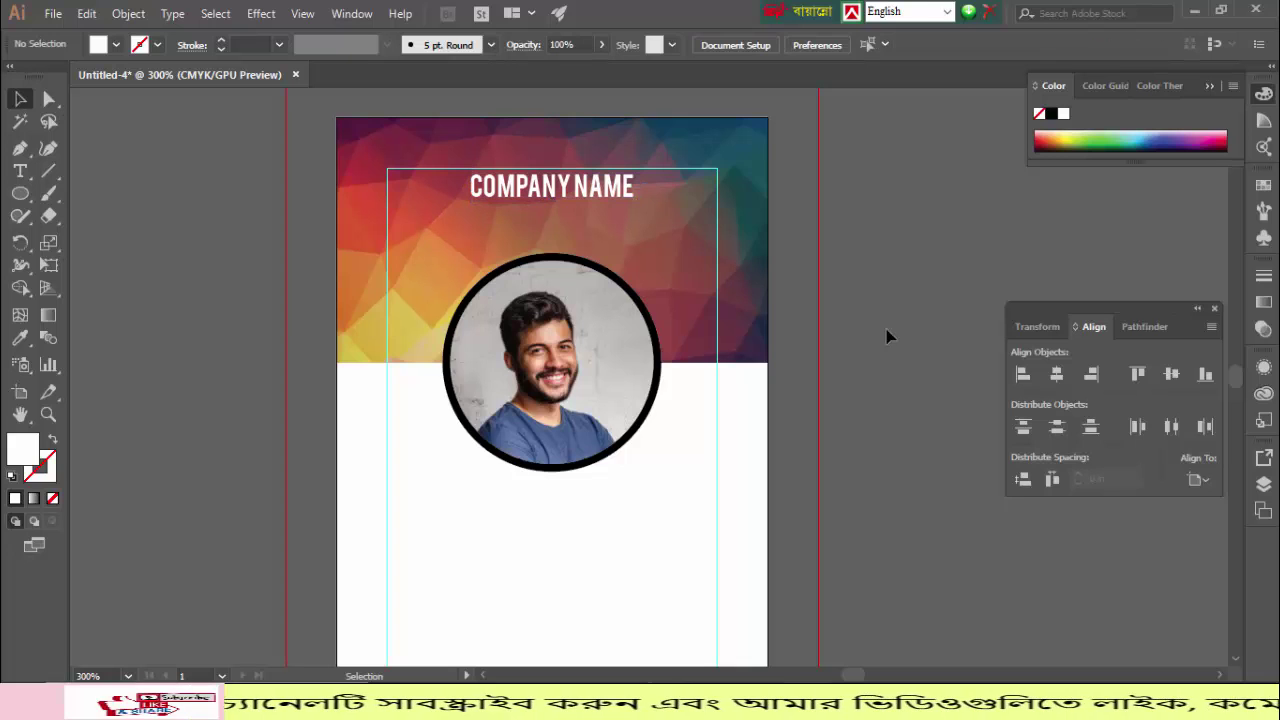
Step: Type the cardholder's name below the photo and centre it horizontally on the card
scroll(887, 331, down, 1)
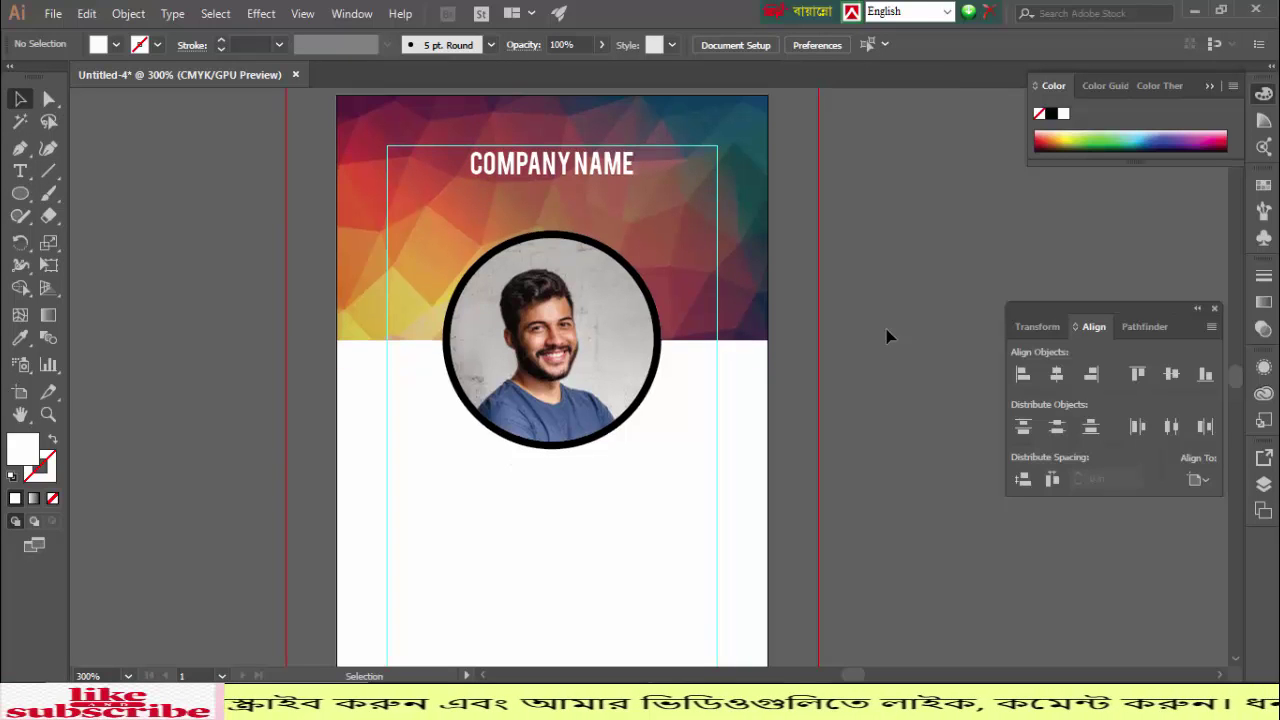
scroll(887, 336, down, 1)
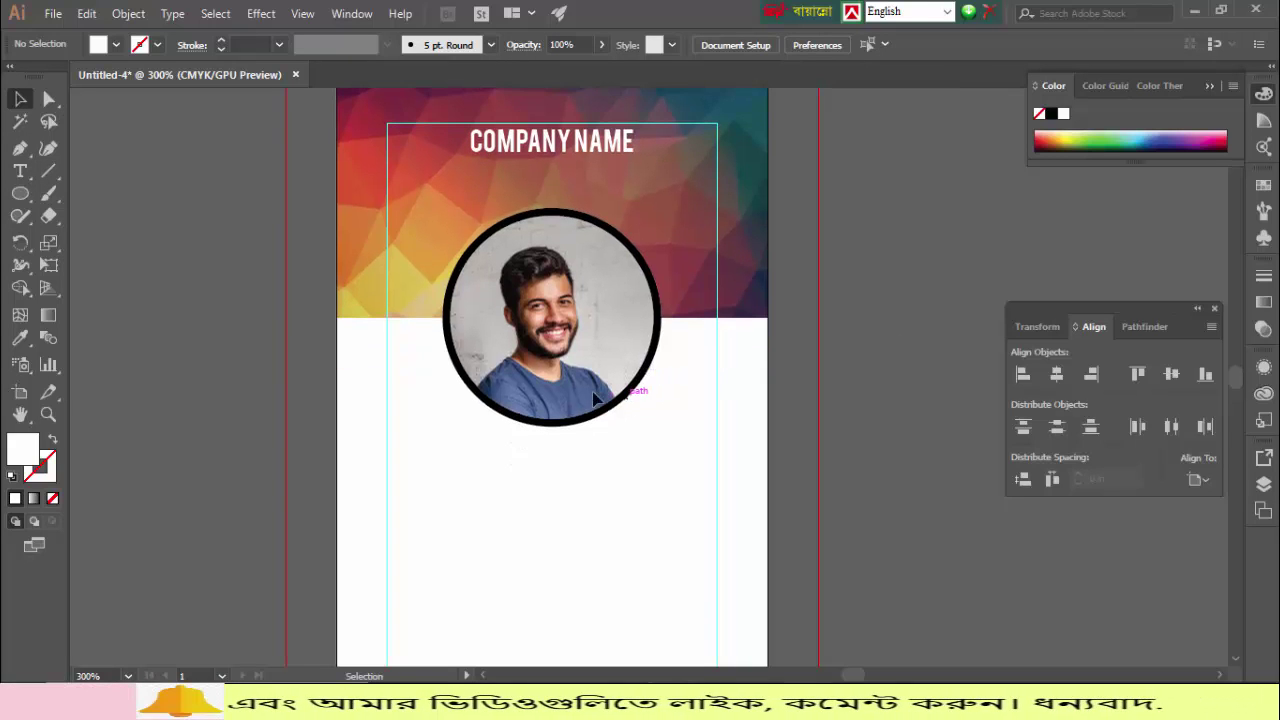
scroll(595, 398, down, 4)
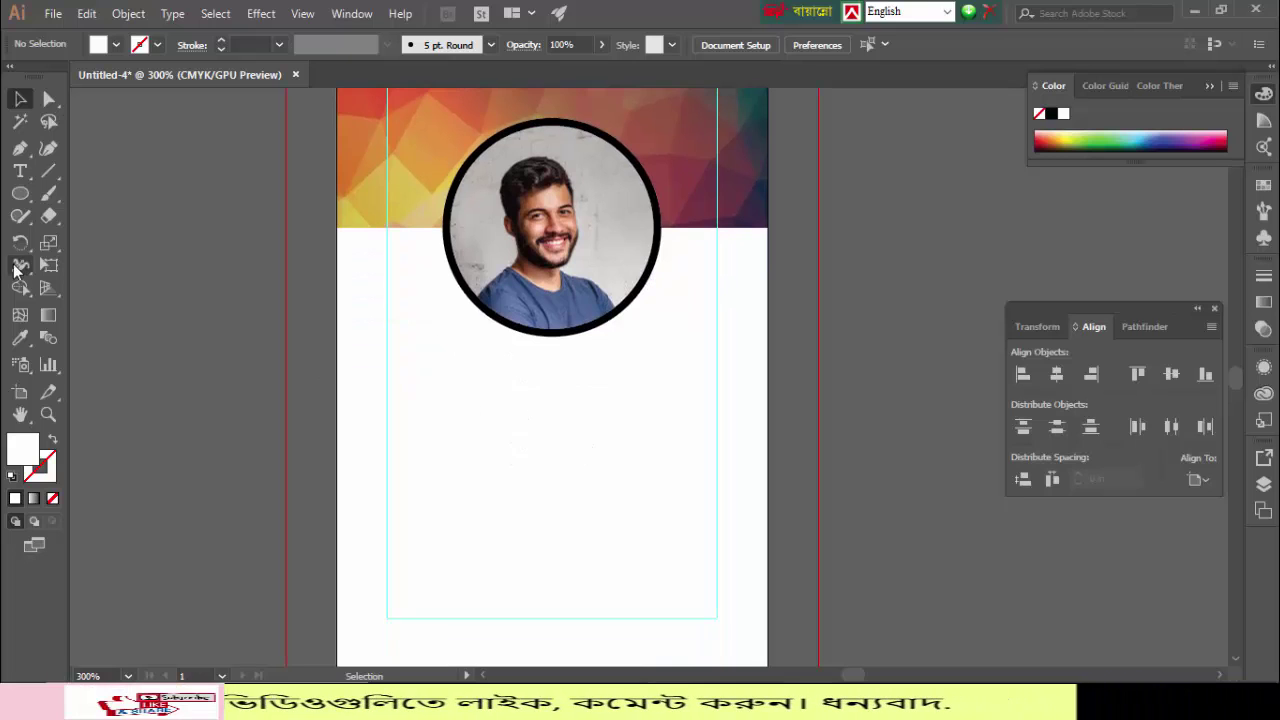
click(20, 171)
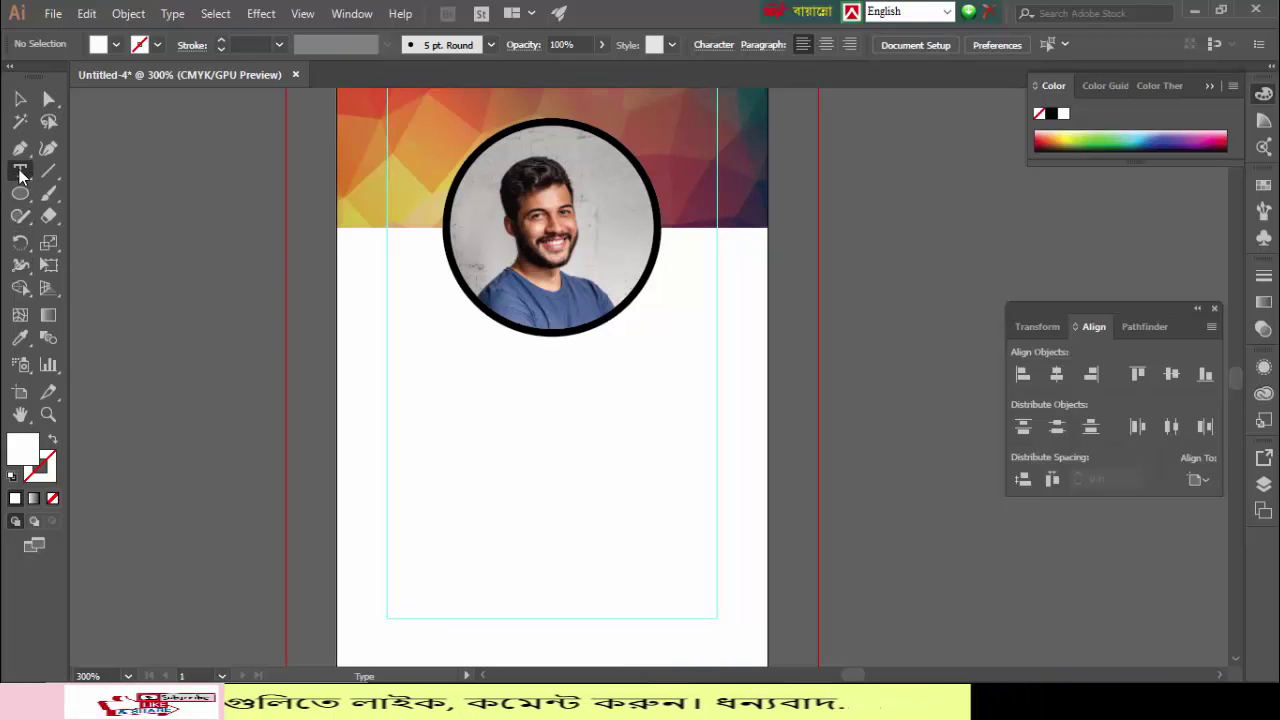
click(478, 381)
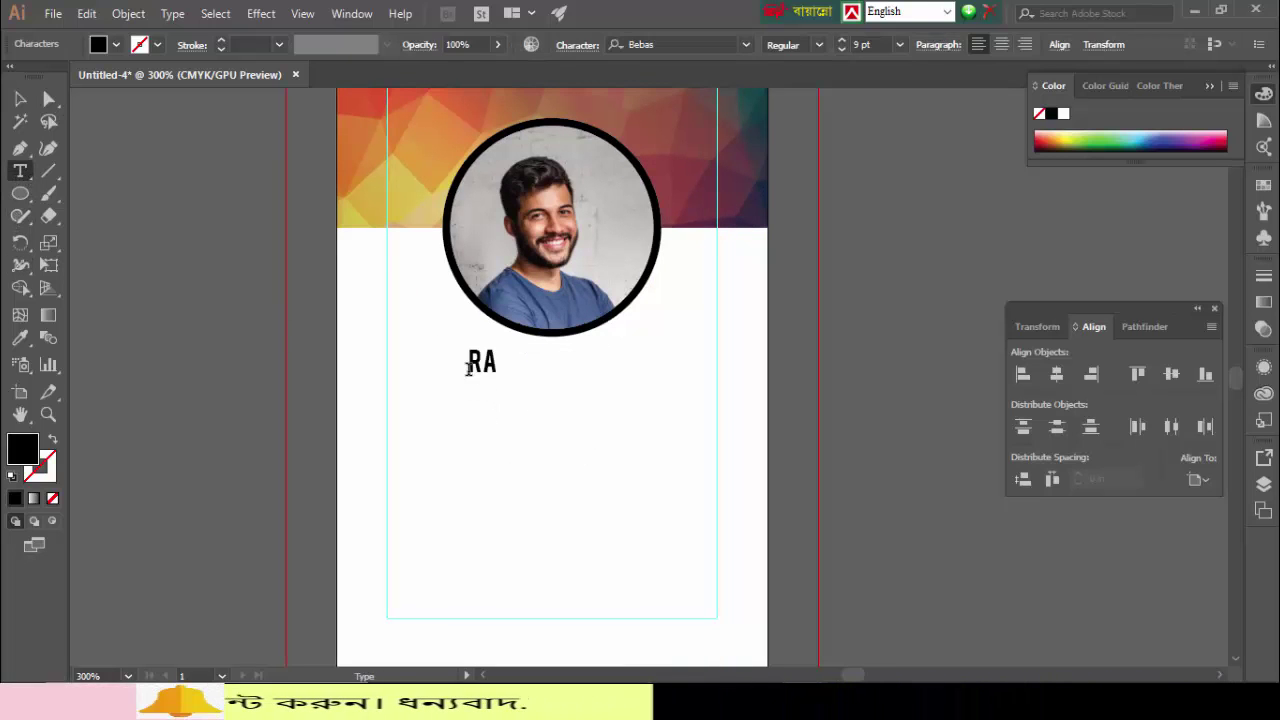
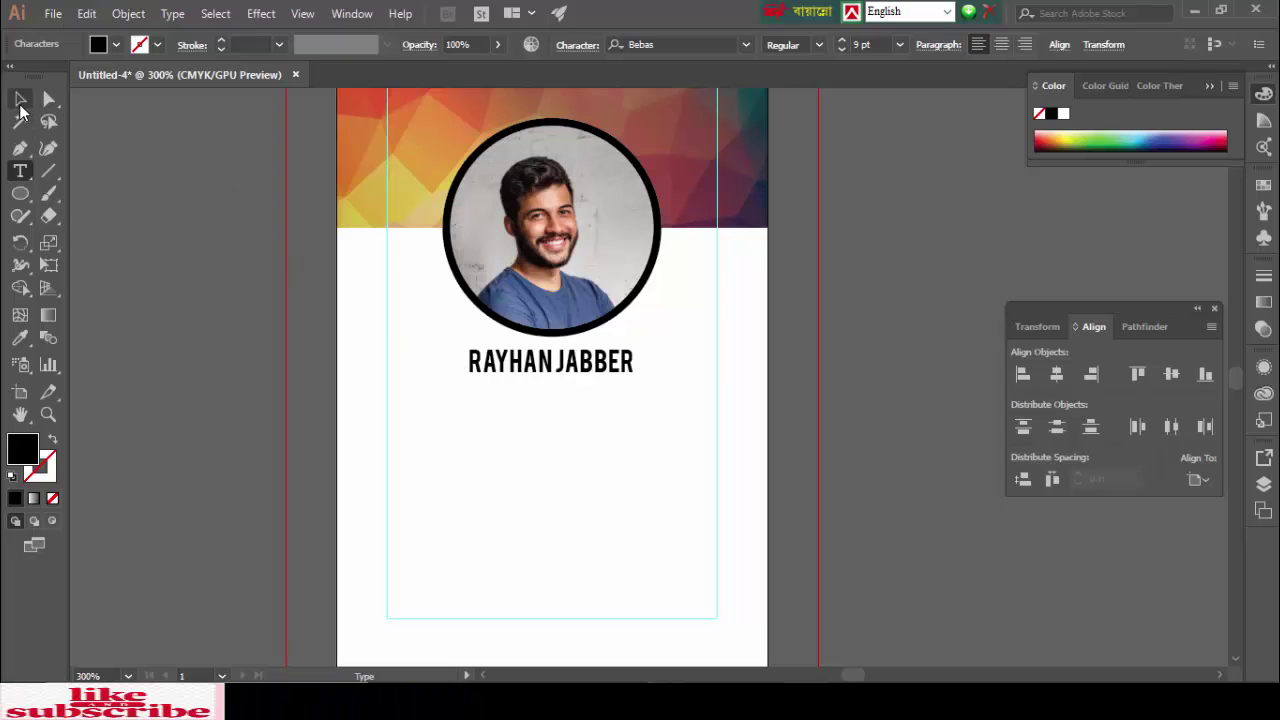
click(20, 102)
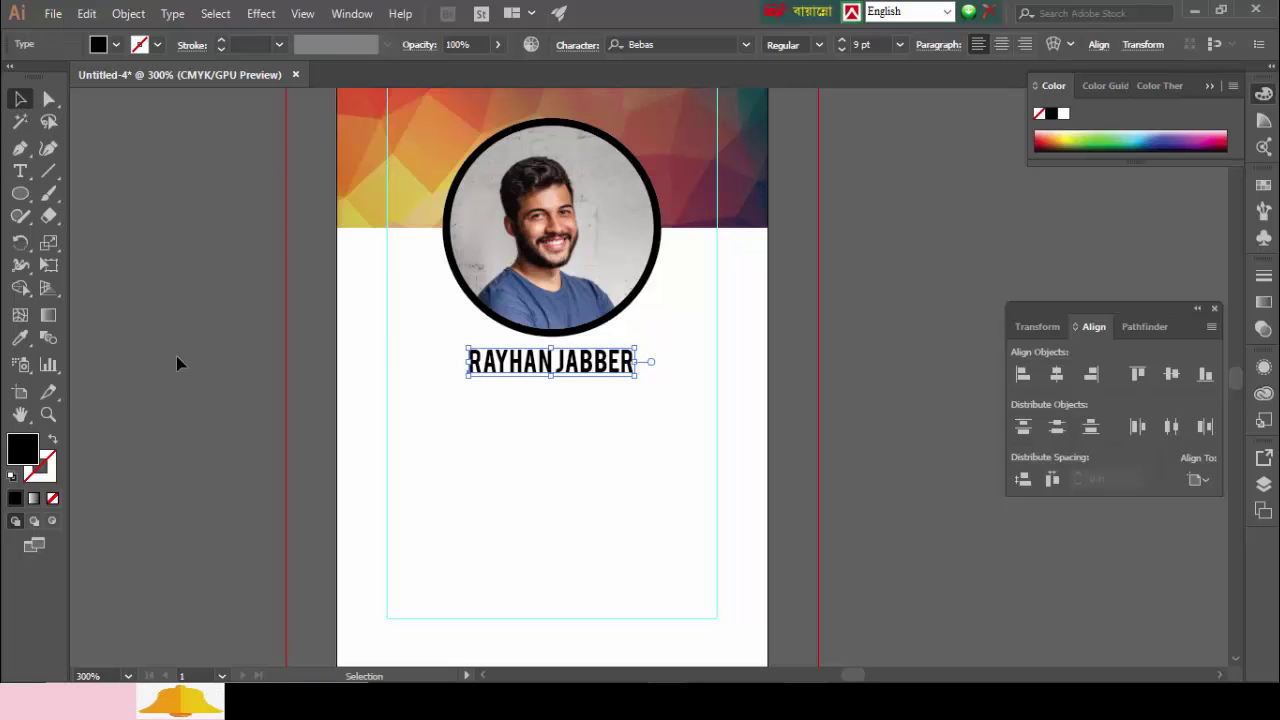
click(197, 469)
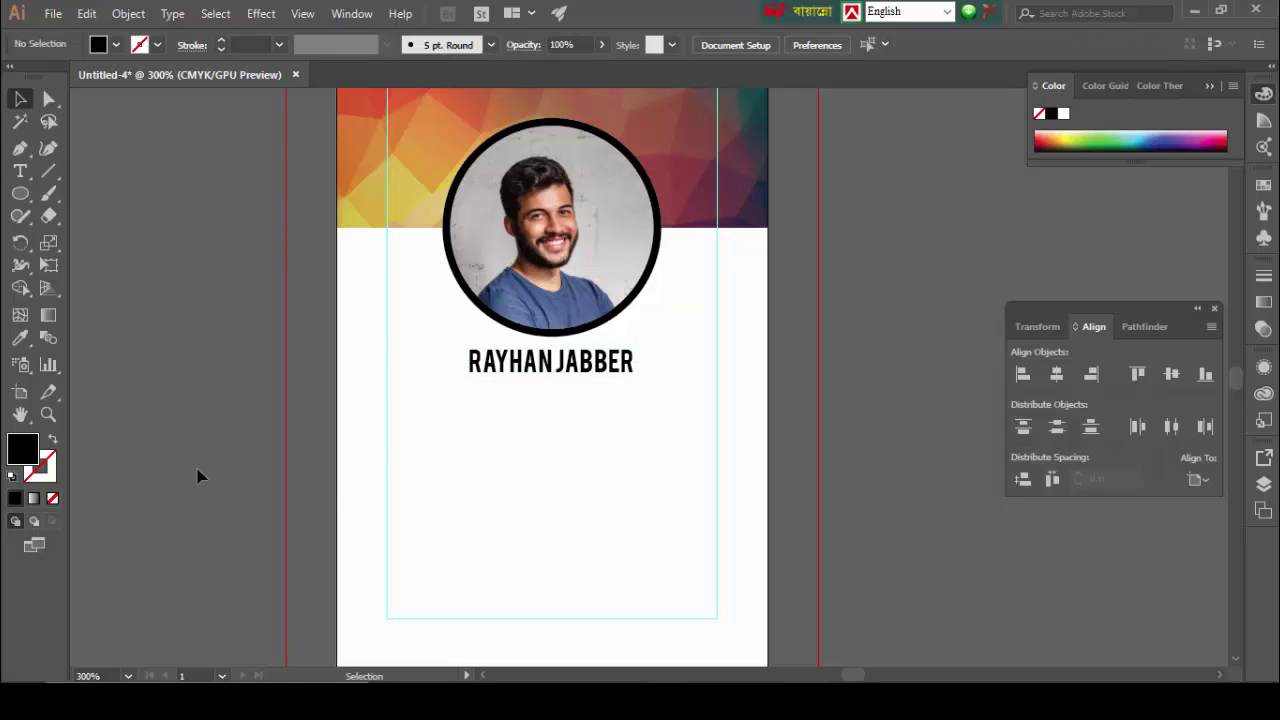
click(551, 370)
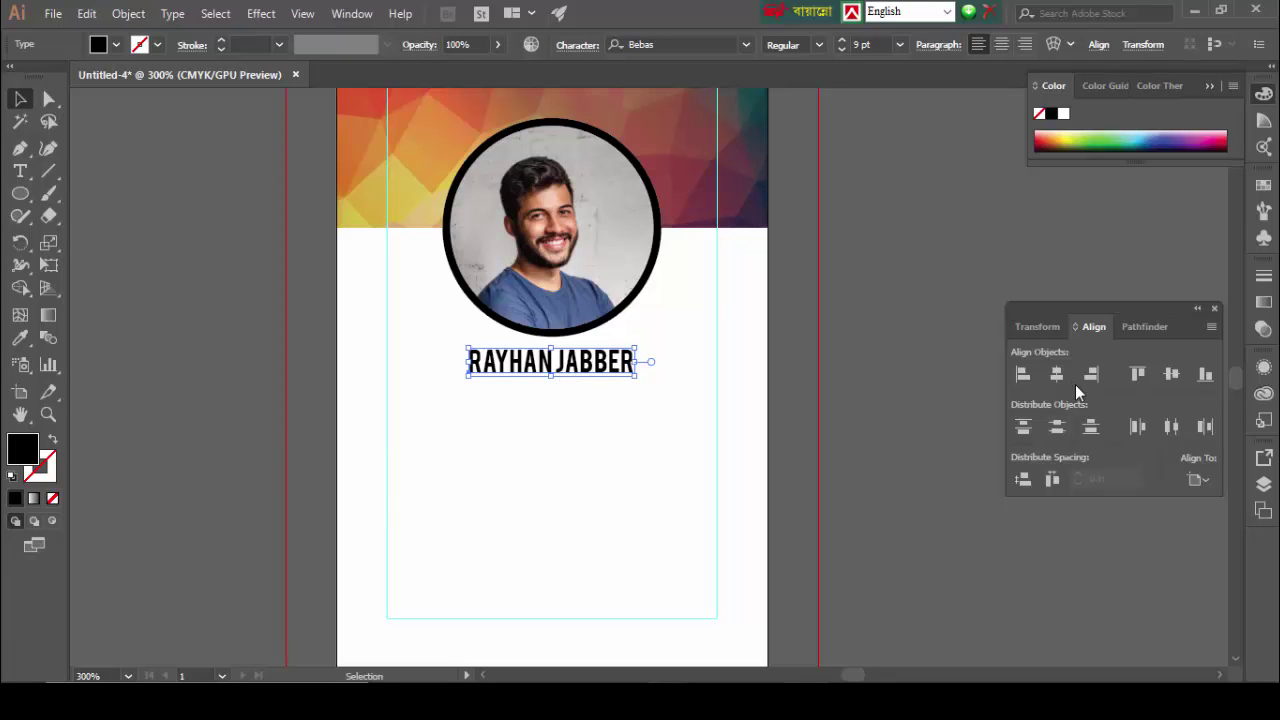
click(1056, 375)
click(850, 390)
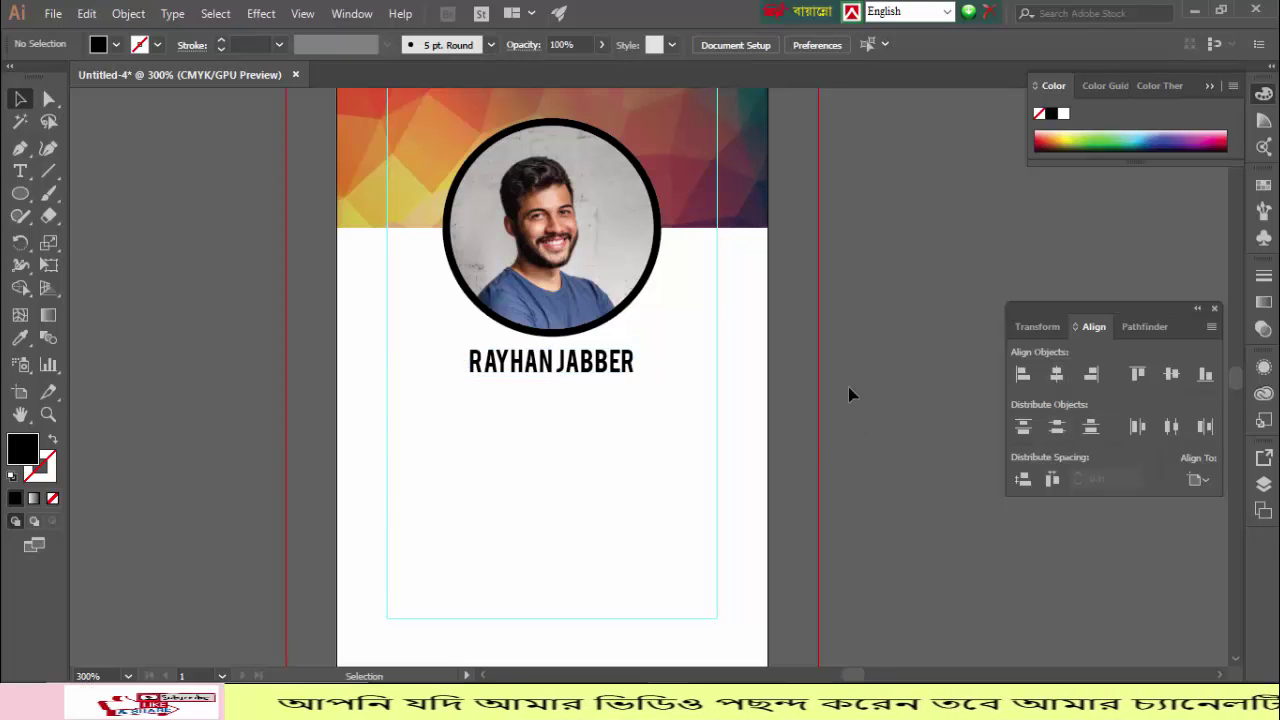
click(537, 367)
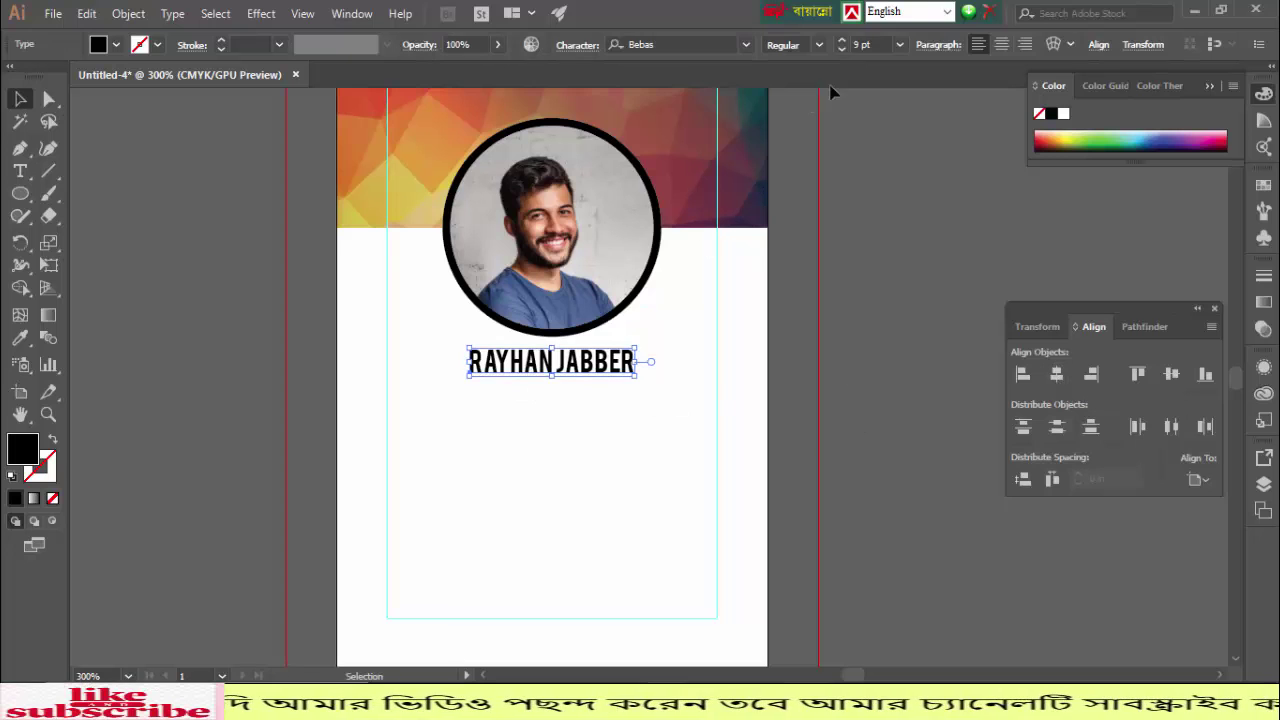
click(842, 40)
click(842, 40)
click(842, 40)
click(842, 40)
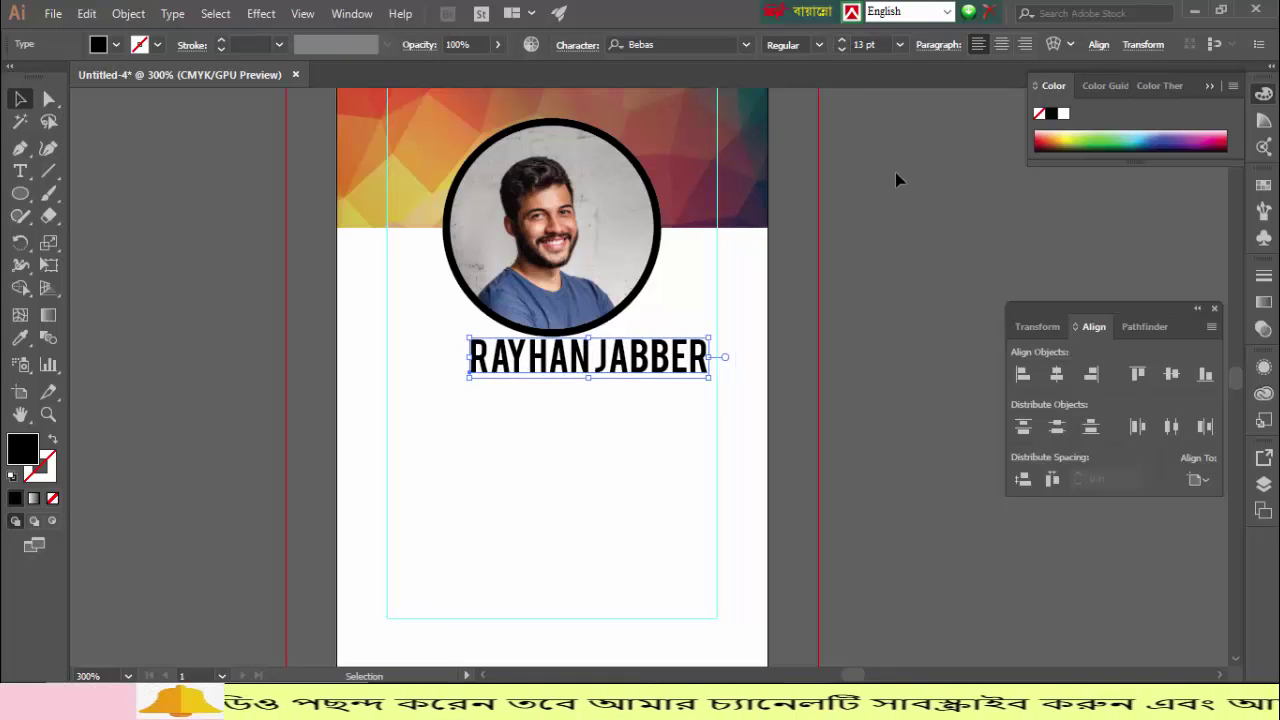
click(838, 49)
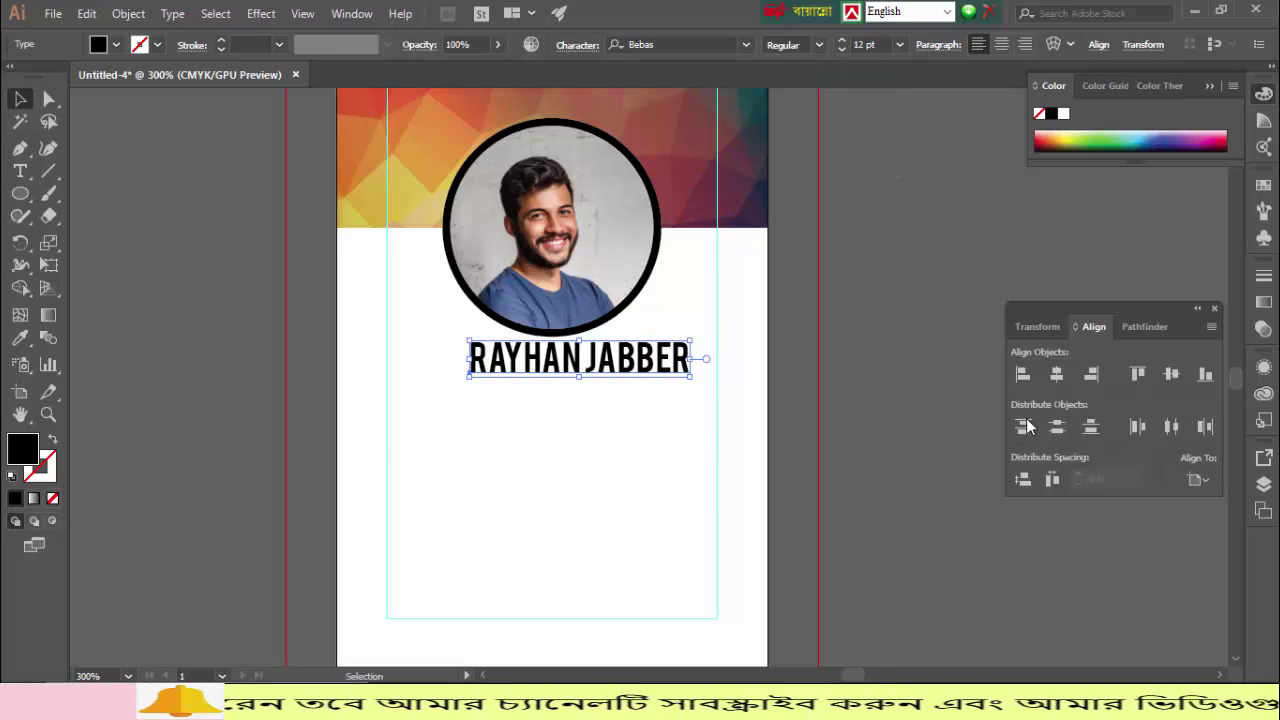
click(1056, 374)
click(913, 397)
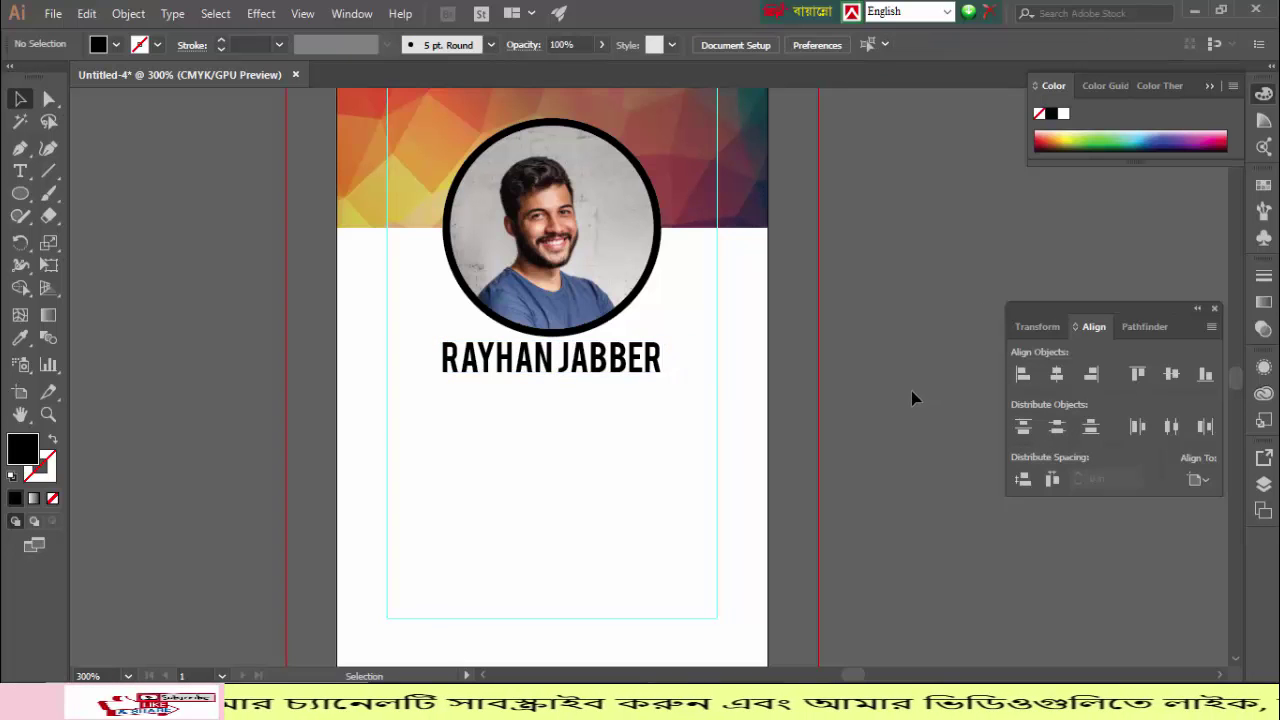
click(588, 371)
key(Down)
key(Down)
key(Down)
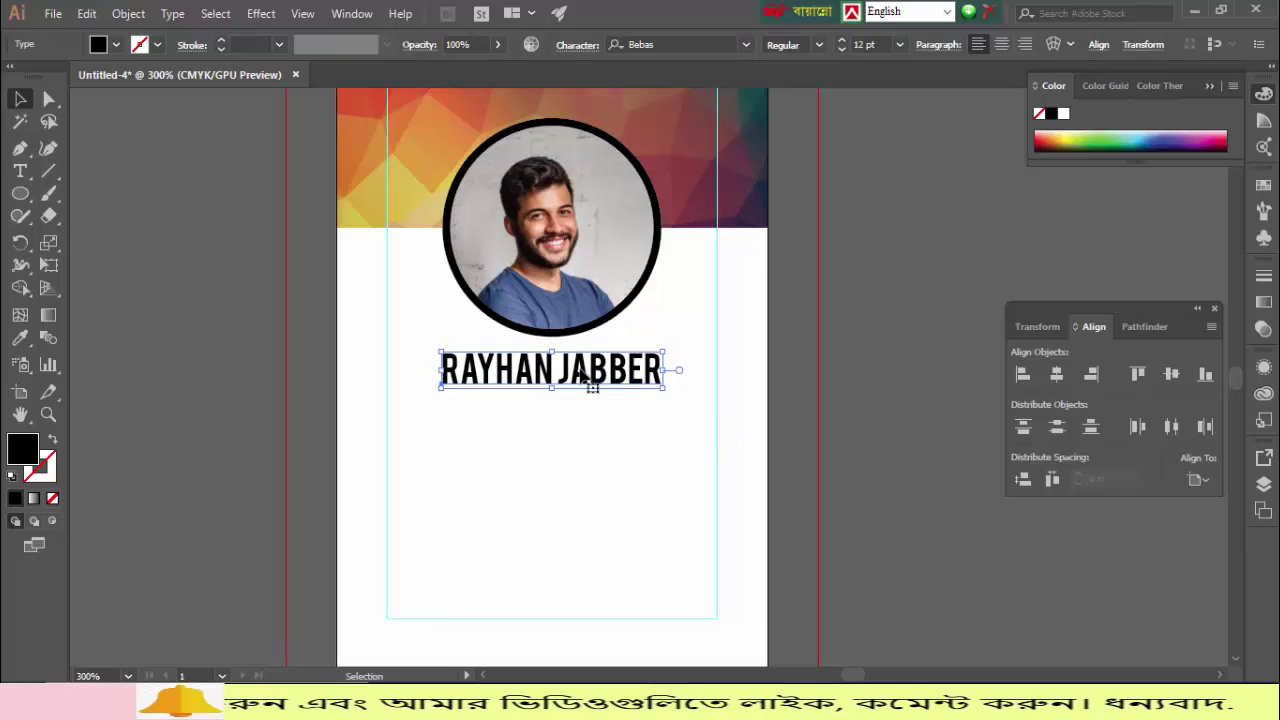
scroll(851, 314, up, 3)
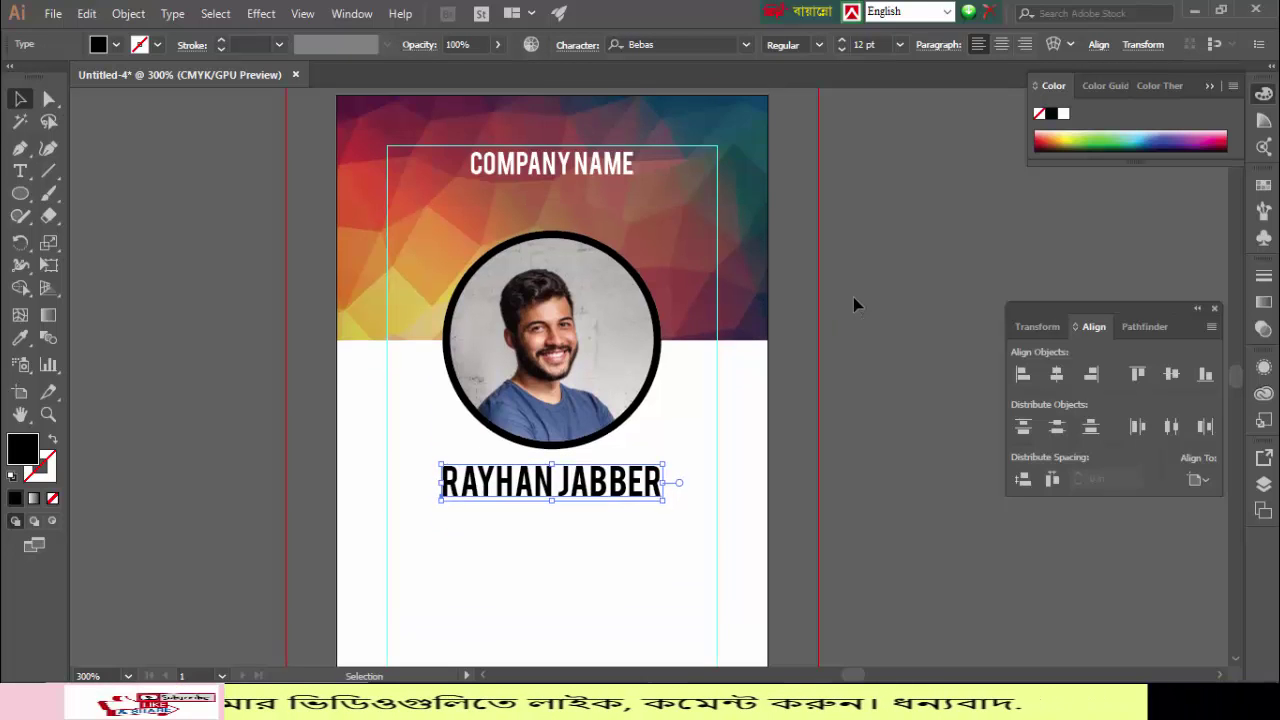
scroll(860, 318, down, 5)
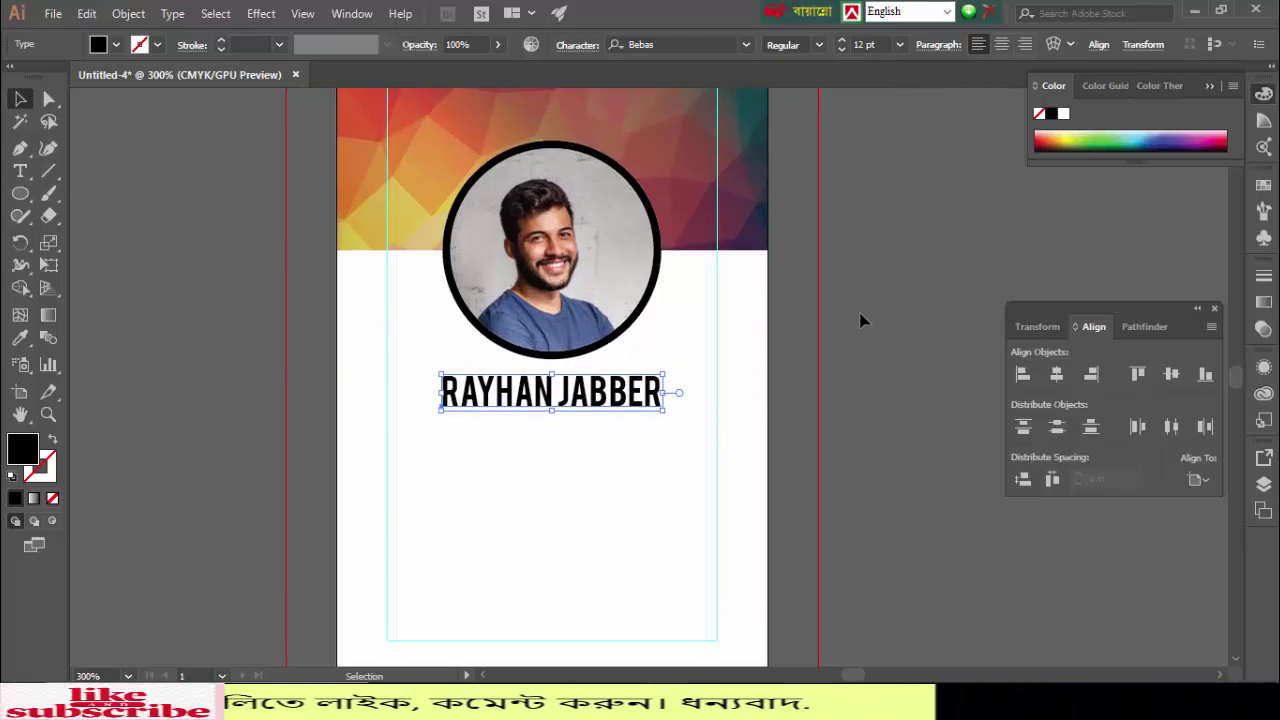
scroll(830, 354, down, 2)
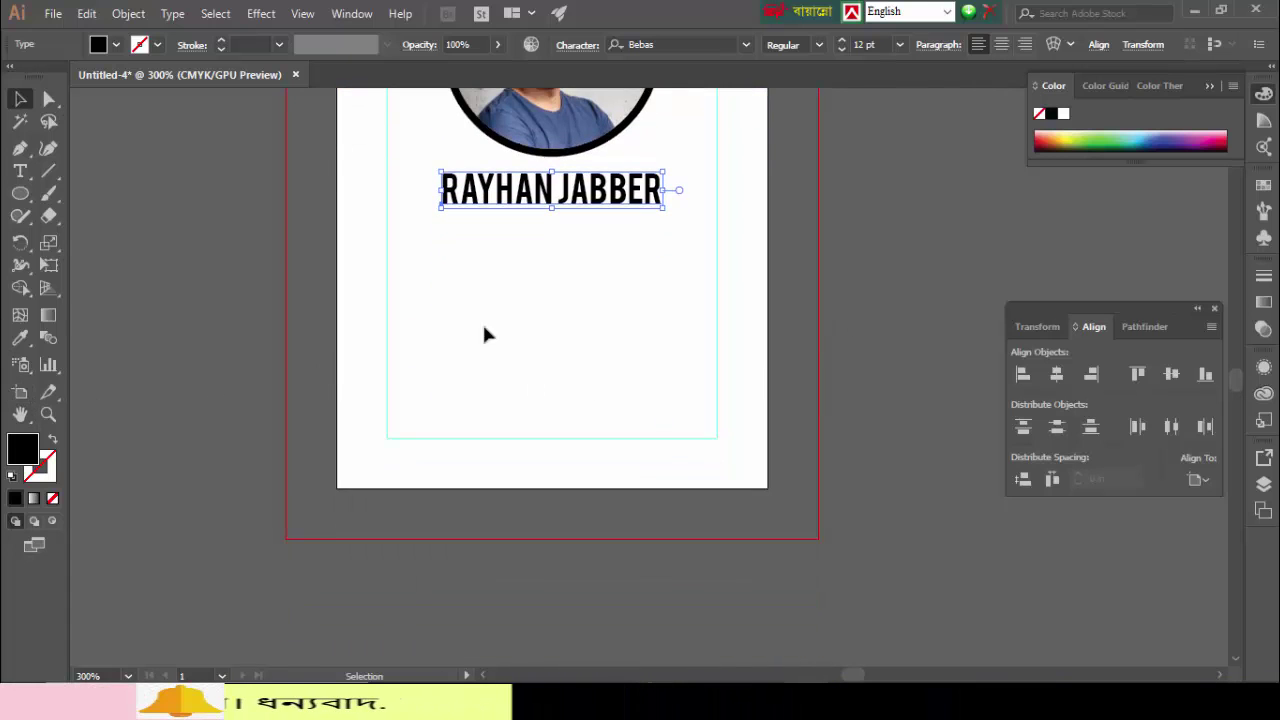
click(238, 242)
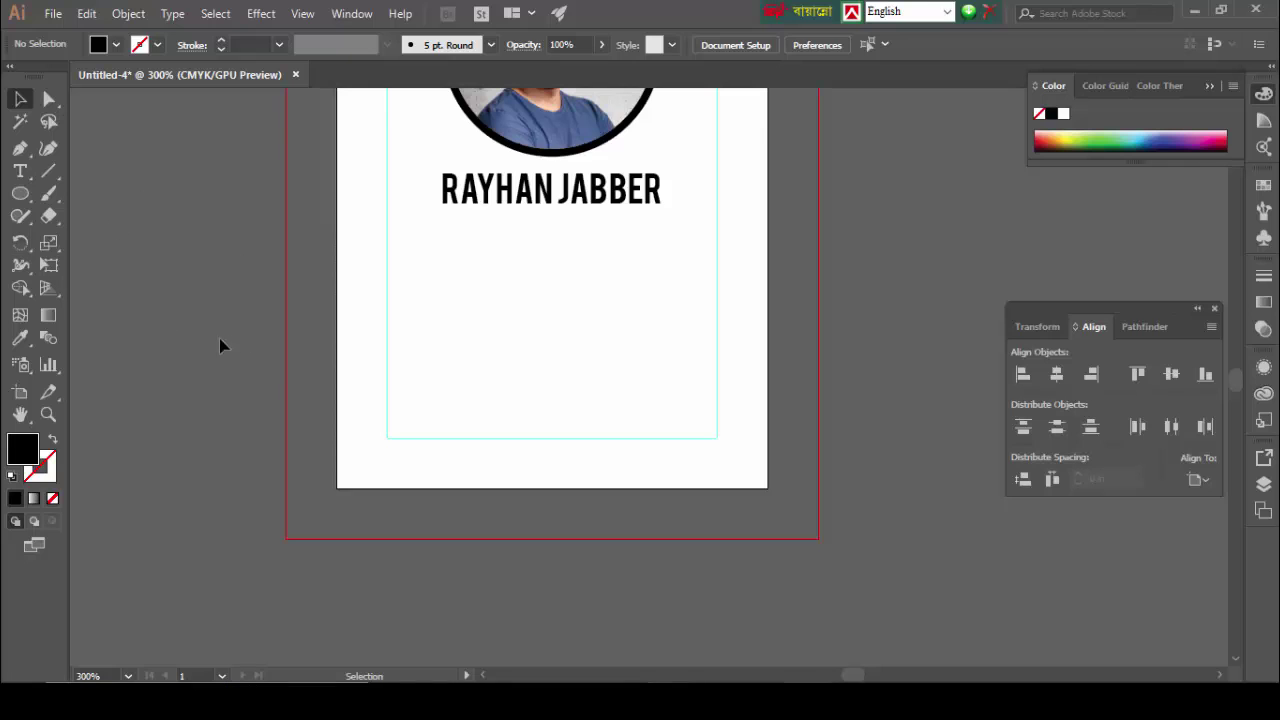
Step: Draw a black rectangle across the full width of the card's bottom edge
click(21, 197)
click(107, 195)
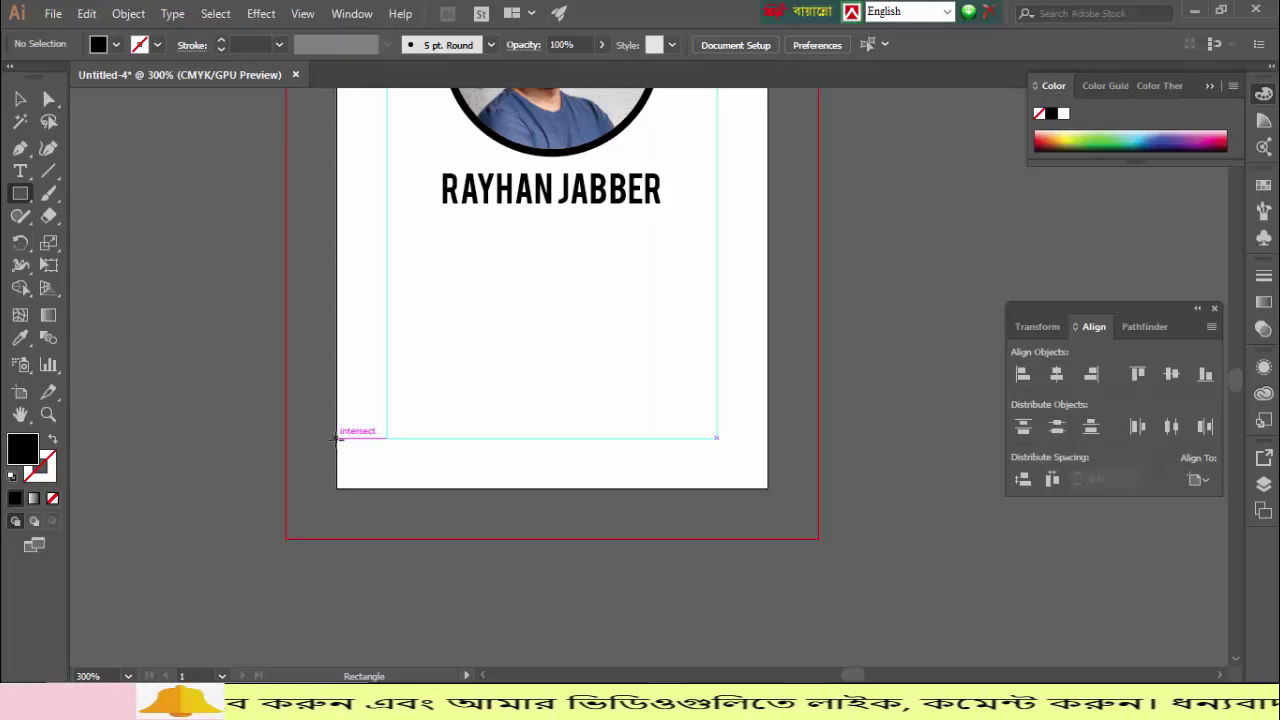
drag(336, 451, 767, 488)
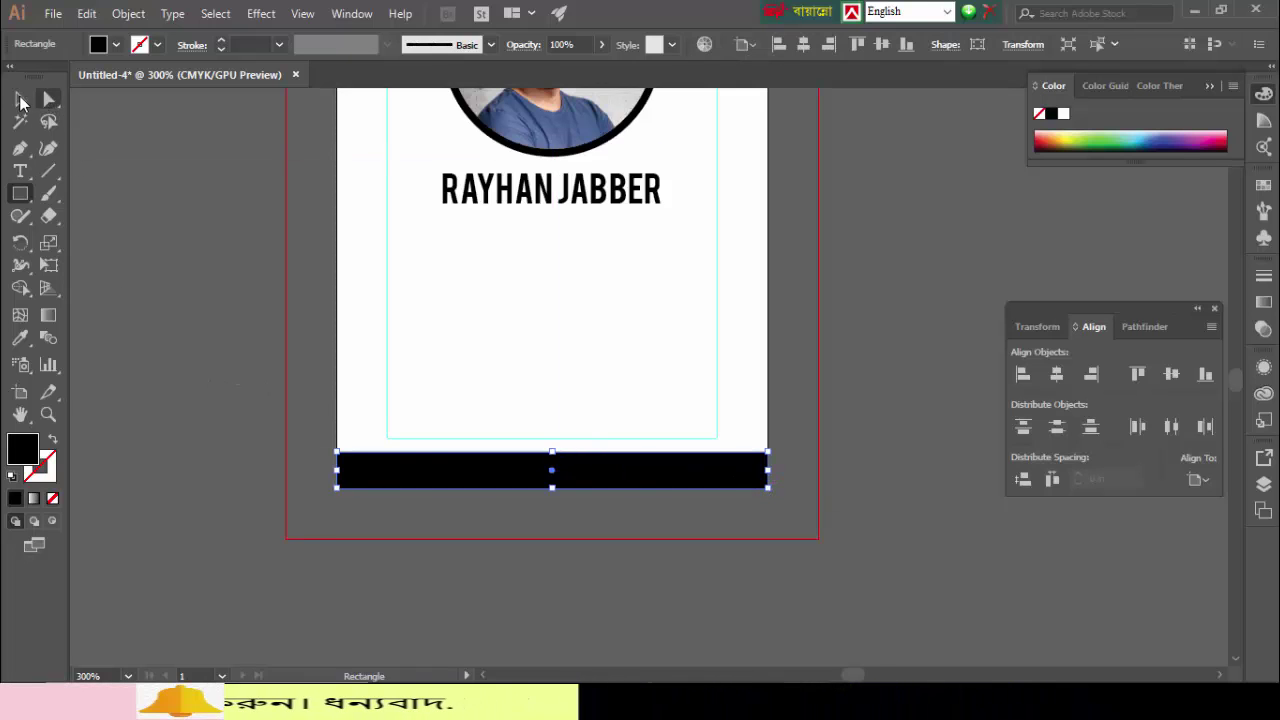
click(19, 101)
click(176, 247)
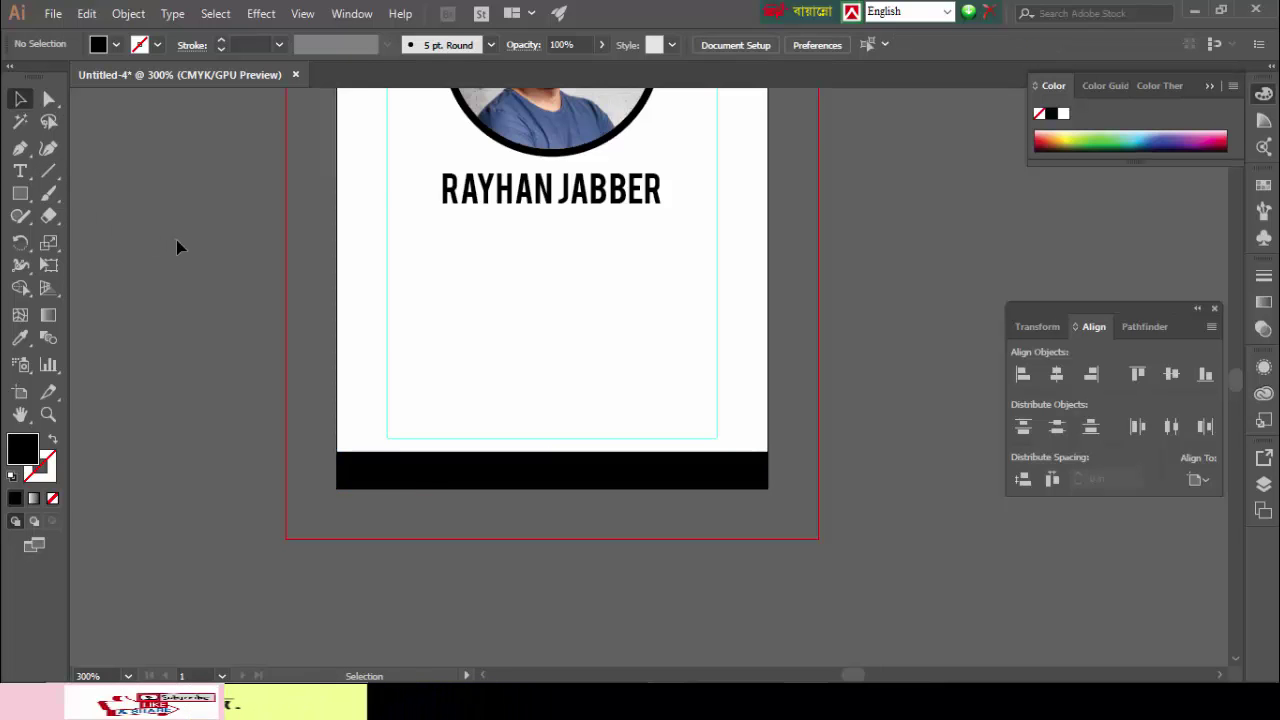
Step: Paste the polygon background image, shrink it to card width and move it over the bottom bar
key(ctrl+v)
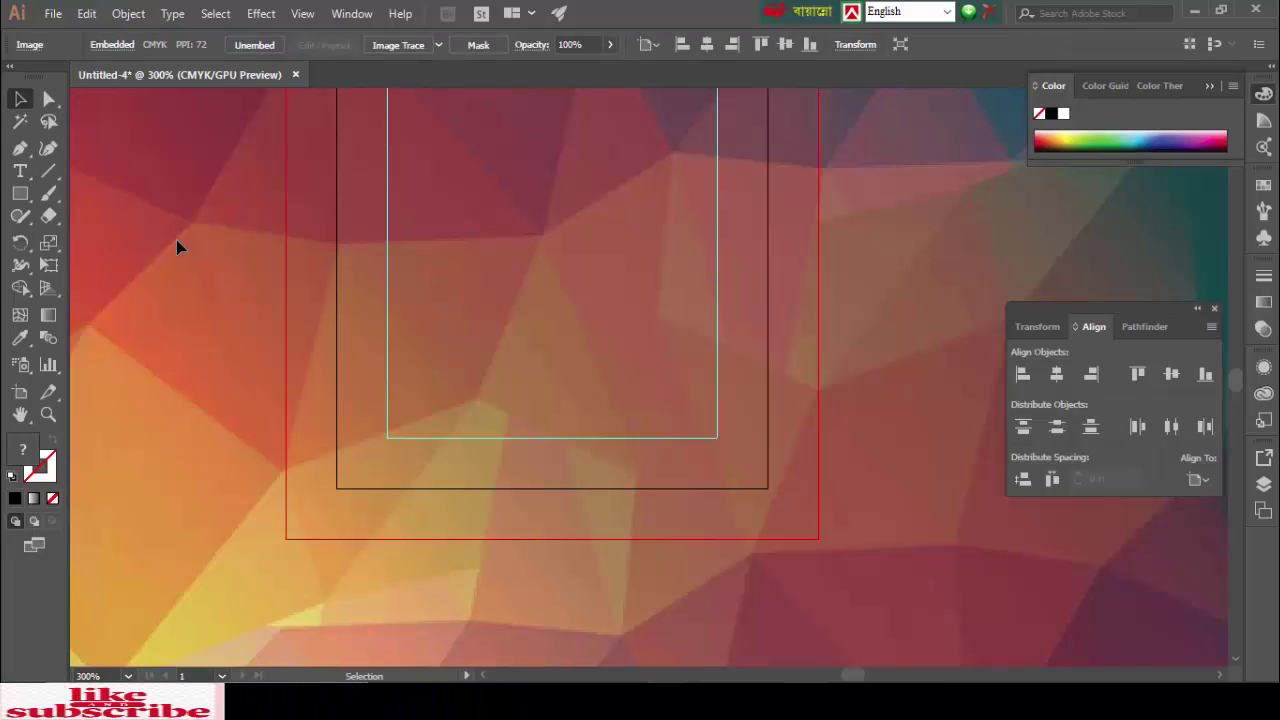
key(ctrl+minus)
key(ctrl+minus)
key(ctrl+minus)
key(ctrl+minus)
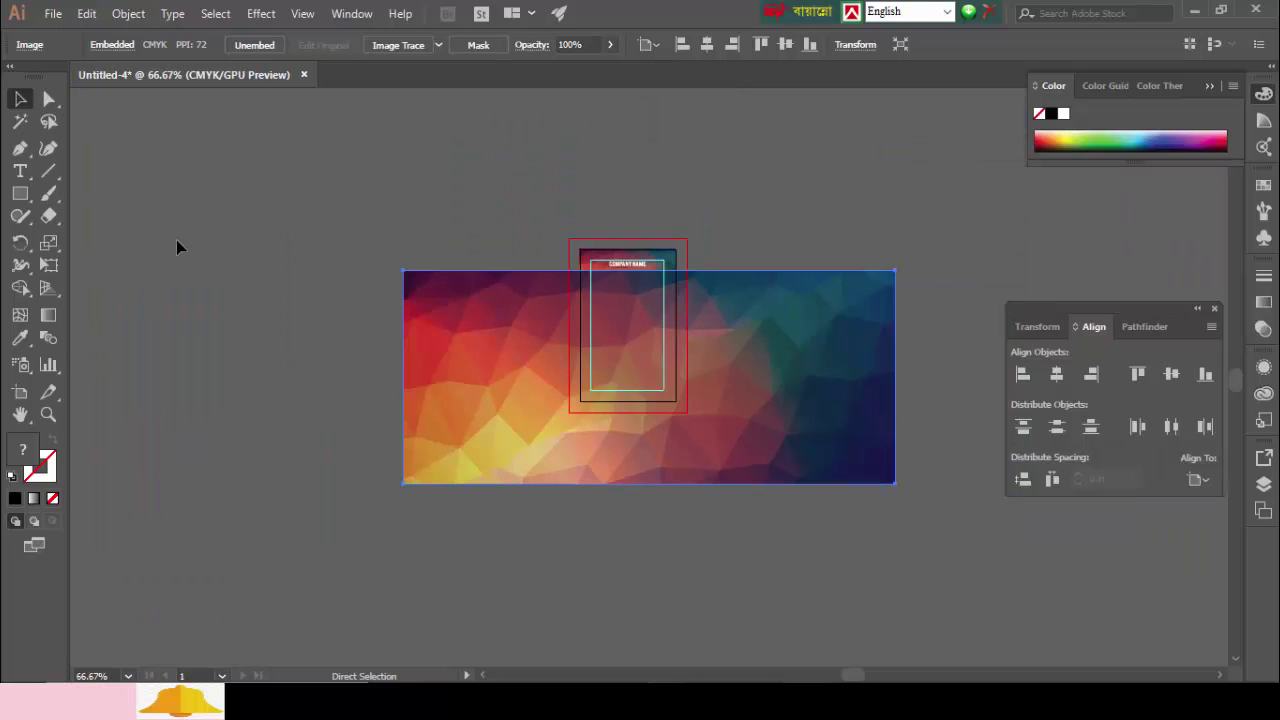
drag(402, 270, 507, 352)
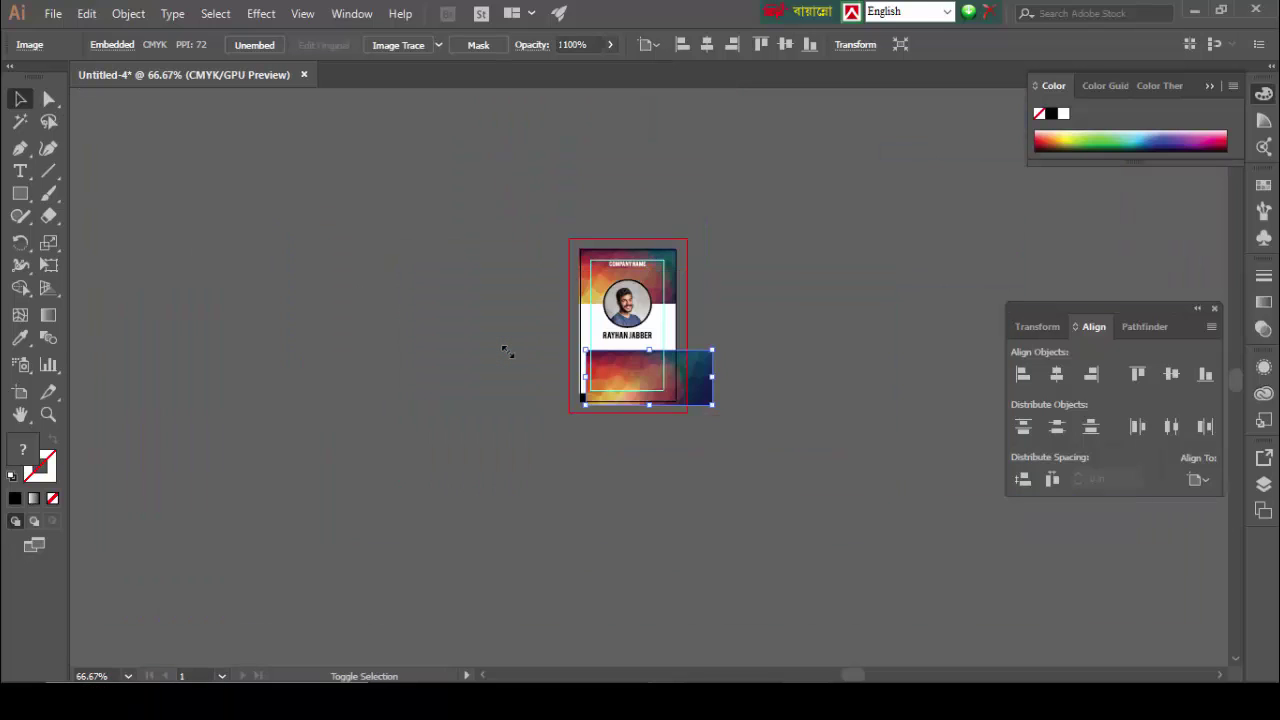
key(ctrl+plus)
key(ctrl+plus)
key(ctrl+plus)
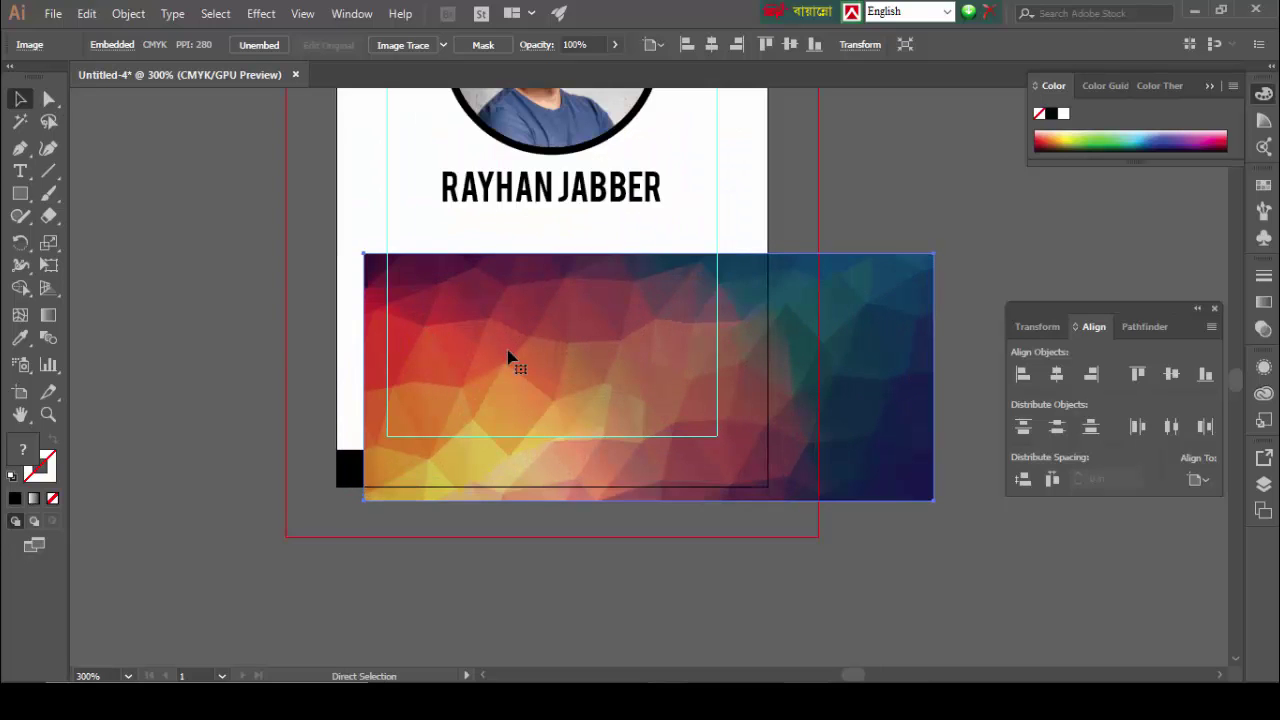
drag(780, 410, 785, 462)
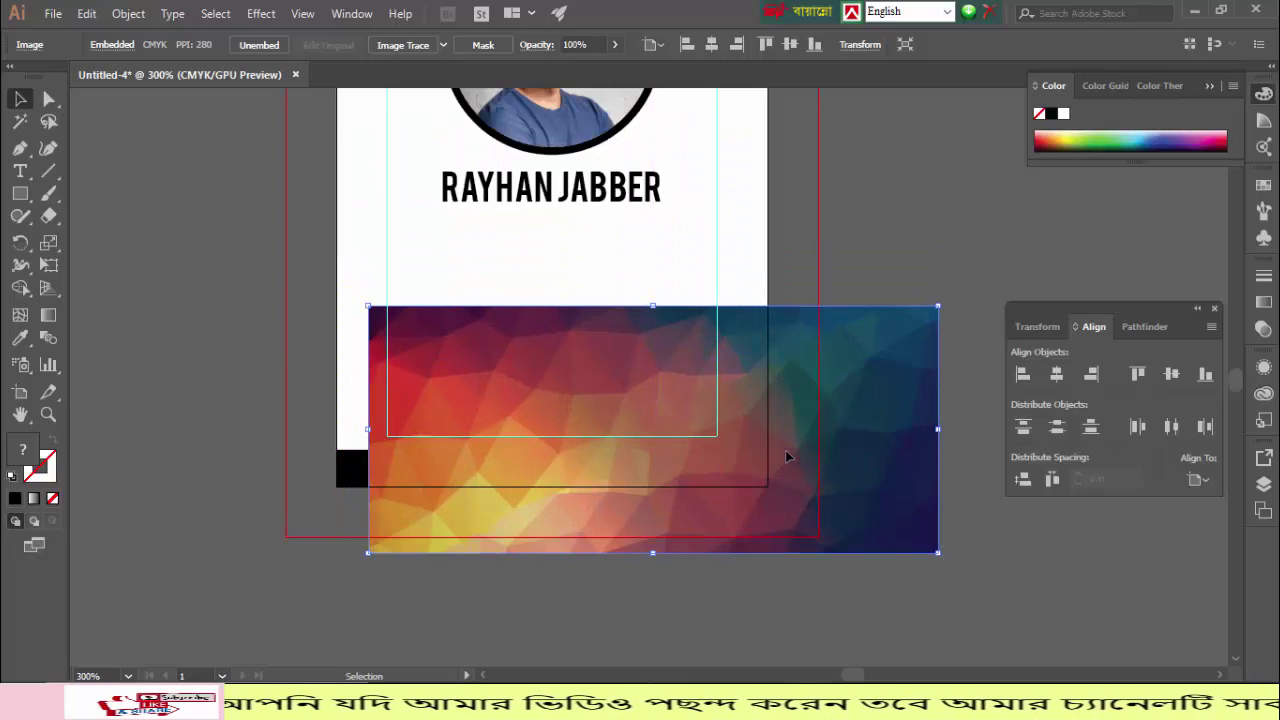
Step: Bring the black bar in front of the image and clip the image to the bar
click(356, 470)
right_click(355, 468)
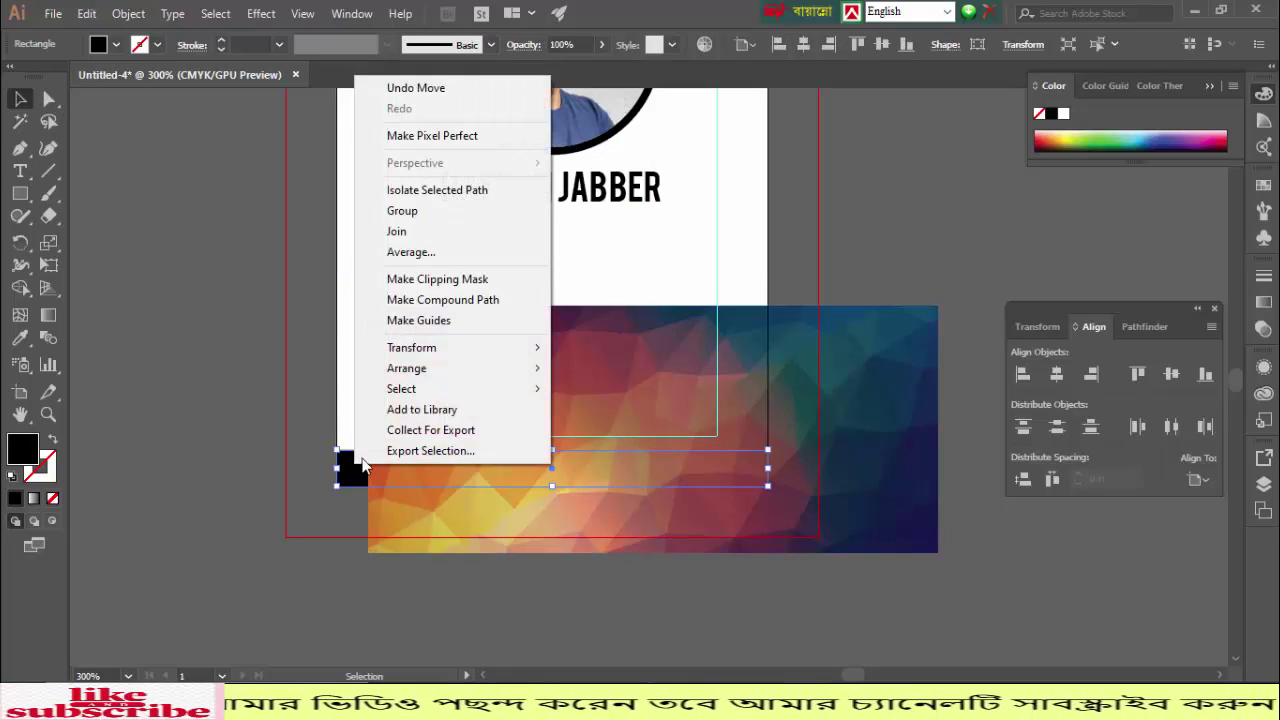
mouse_move(418, 369)
click(603, 370)
click(330, 375)
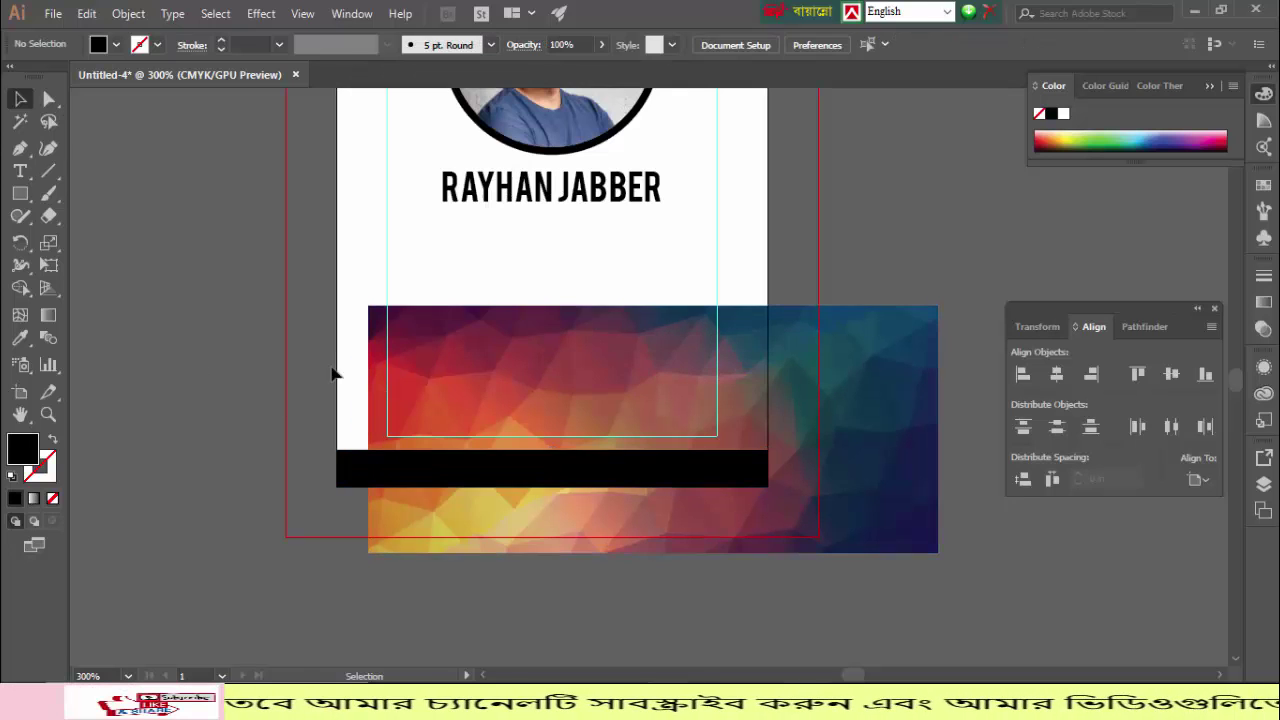
drag(558, 364, 515, 428)
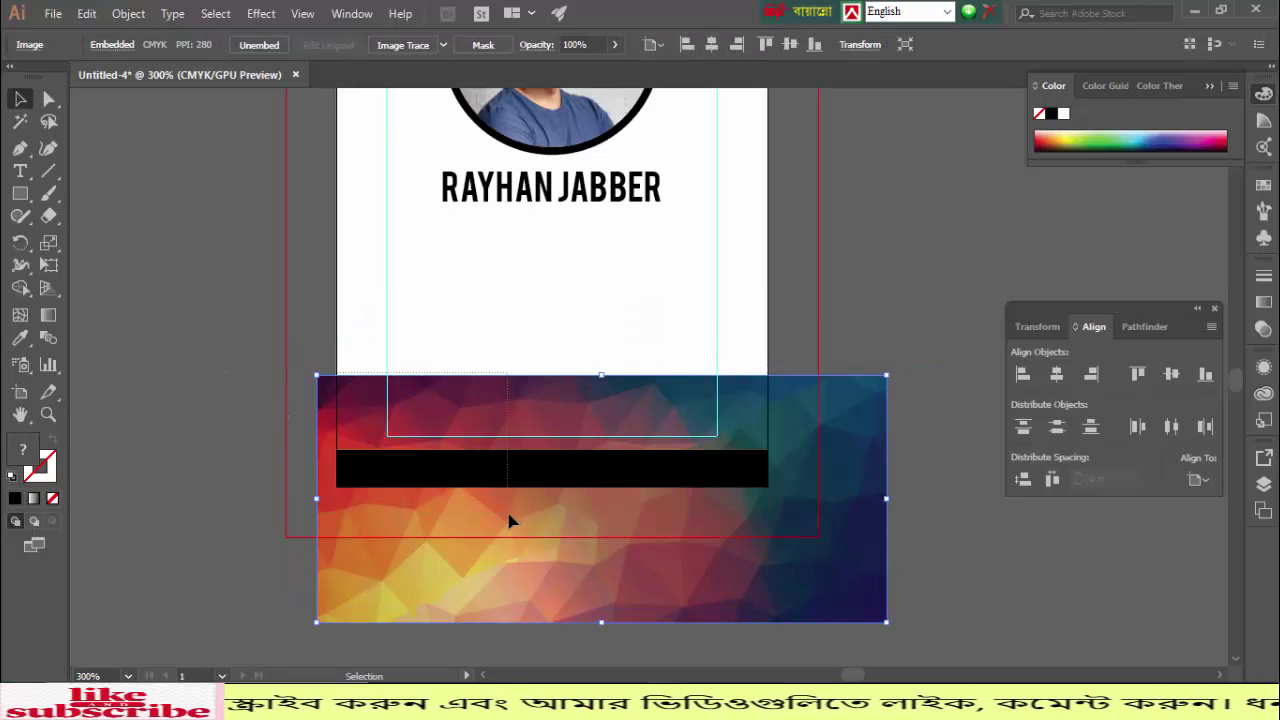
shift+click(483, 468)
right_click(483, 470)
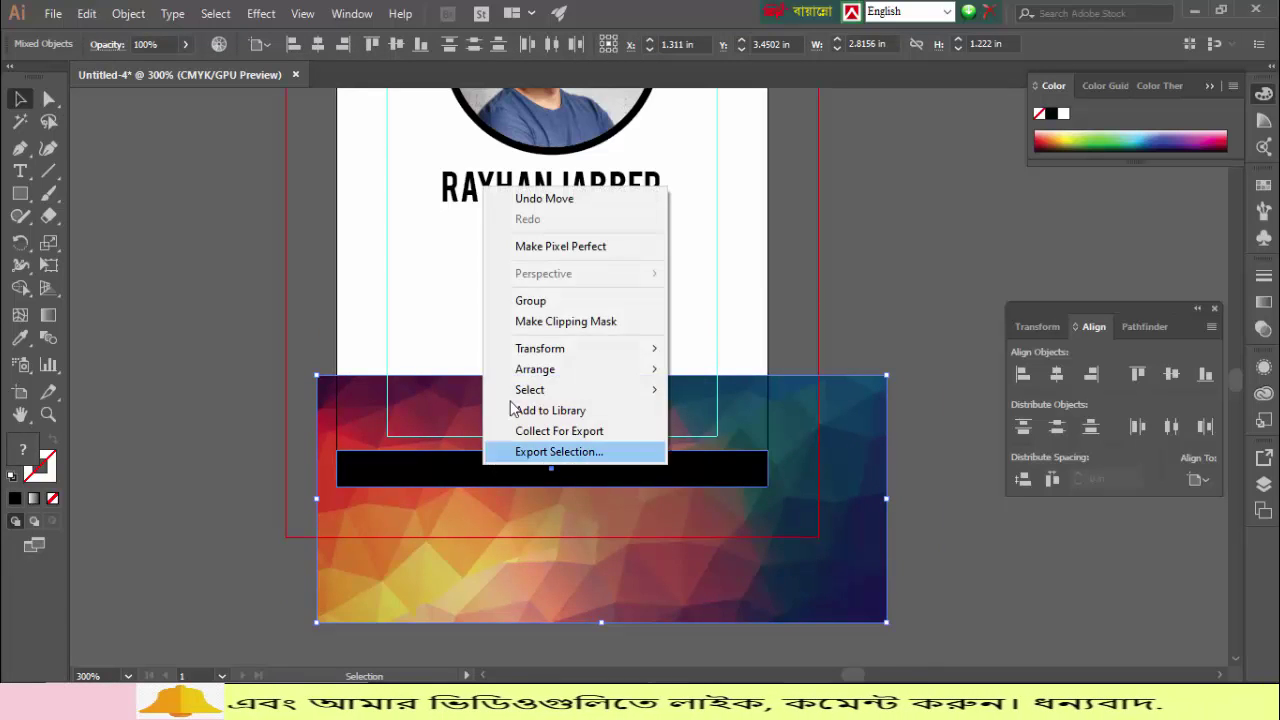
click(534, 322)
click(214, 344)
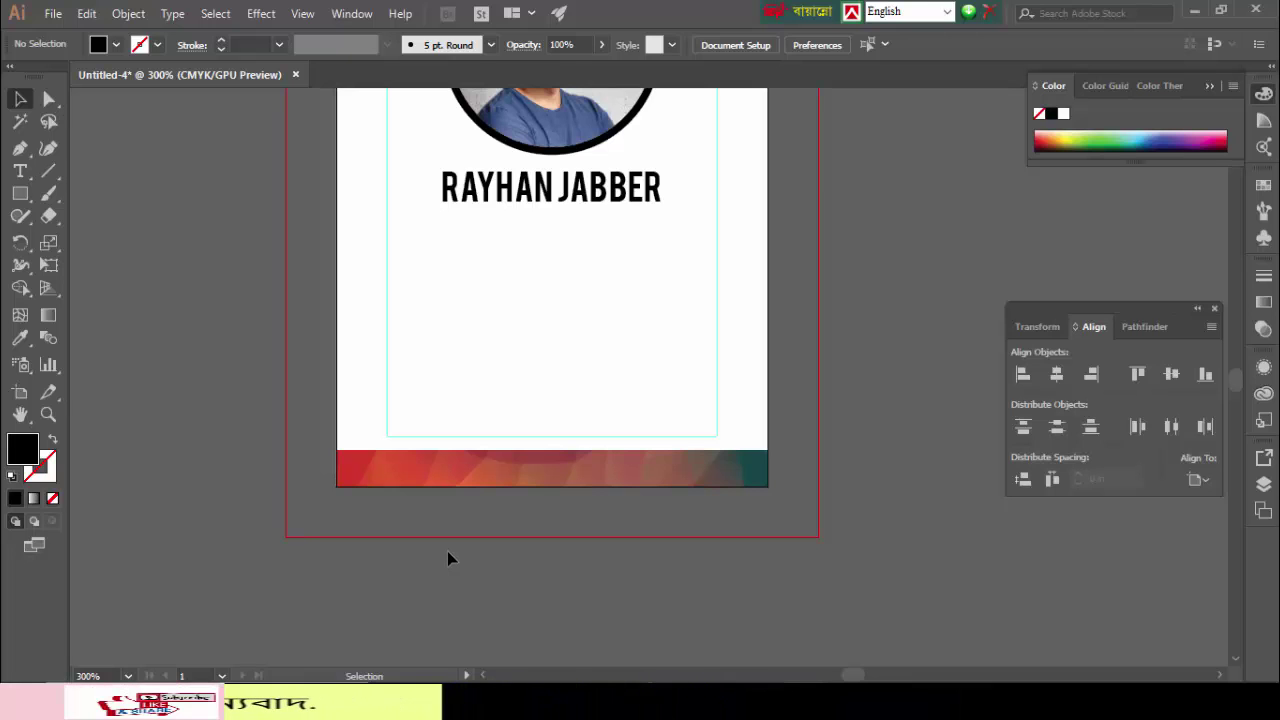
Step: Undo the clip, reposition the polygon image, and clip it to the black bar again
key(ctrl+z)
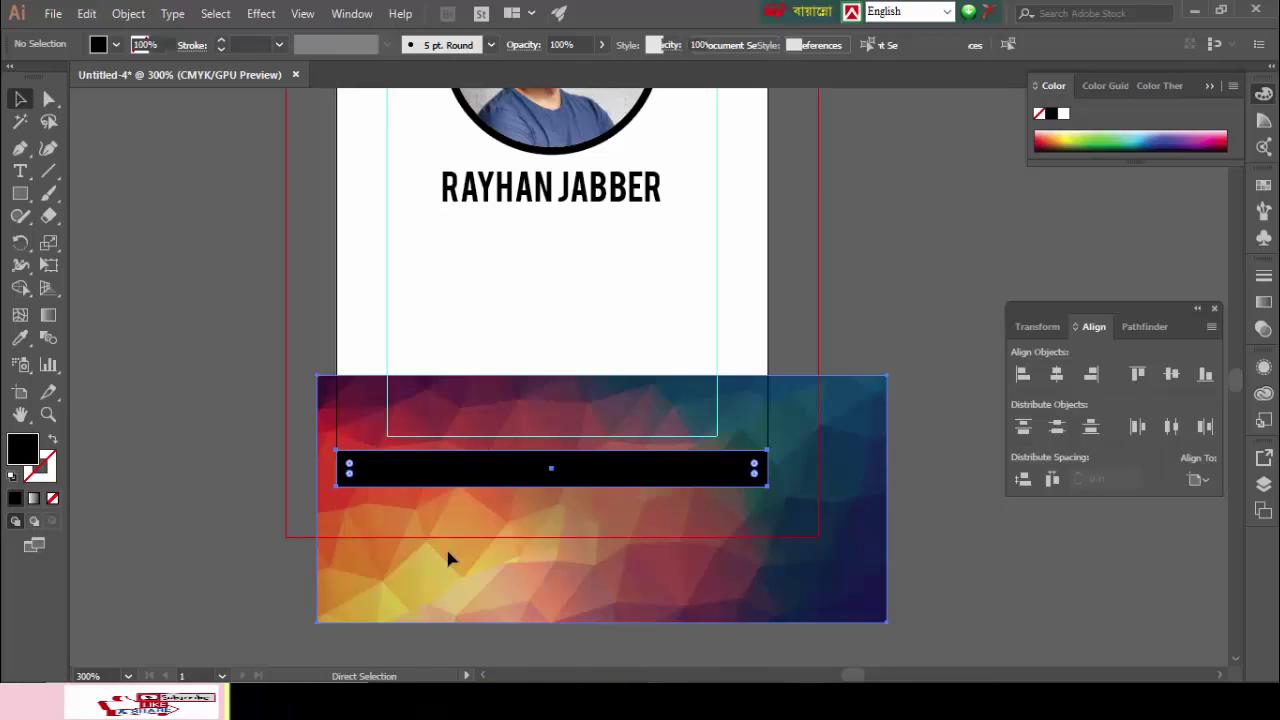
scroll(448, 553, down, 1)
scroll(448, 556, down, 5)
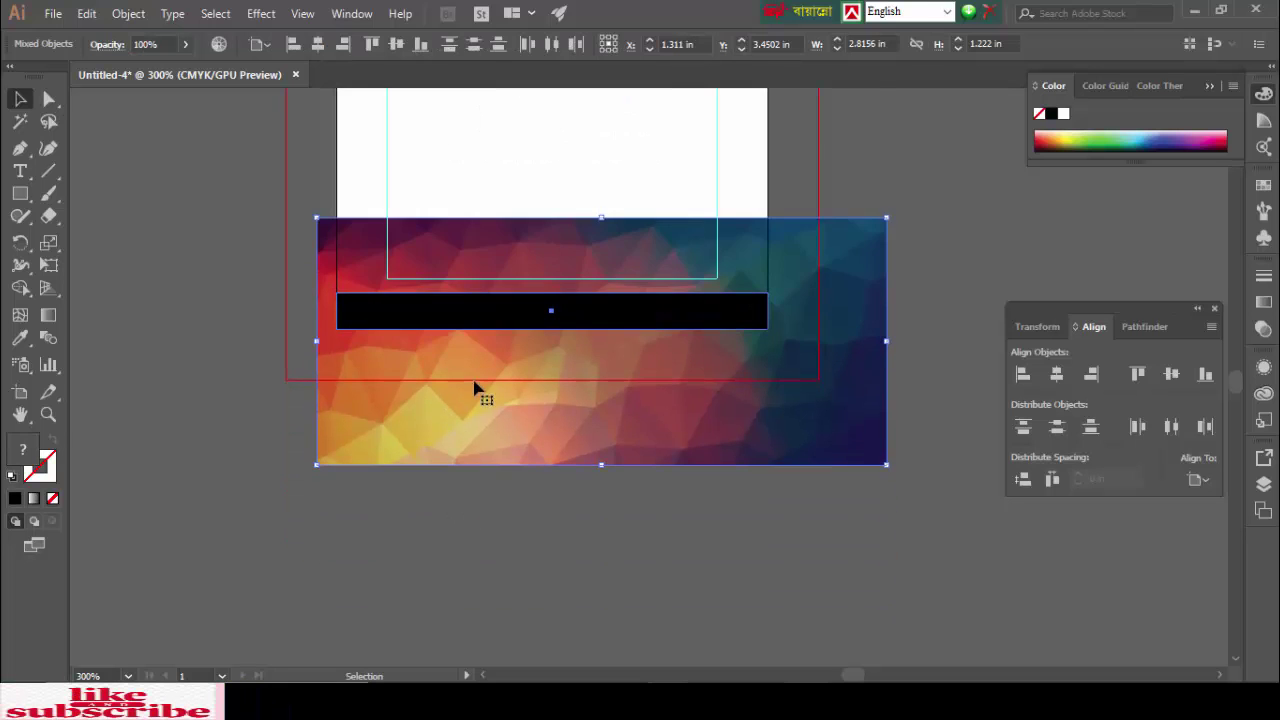
click(463, 382)
drag(491, 228, 503, 577)
scroll(229, 384, up, 1)
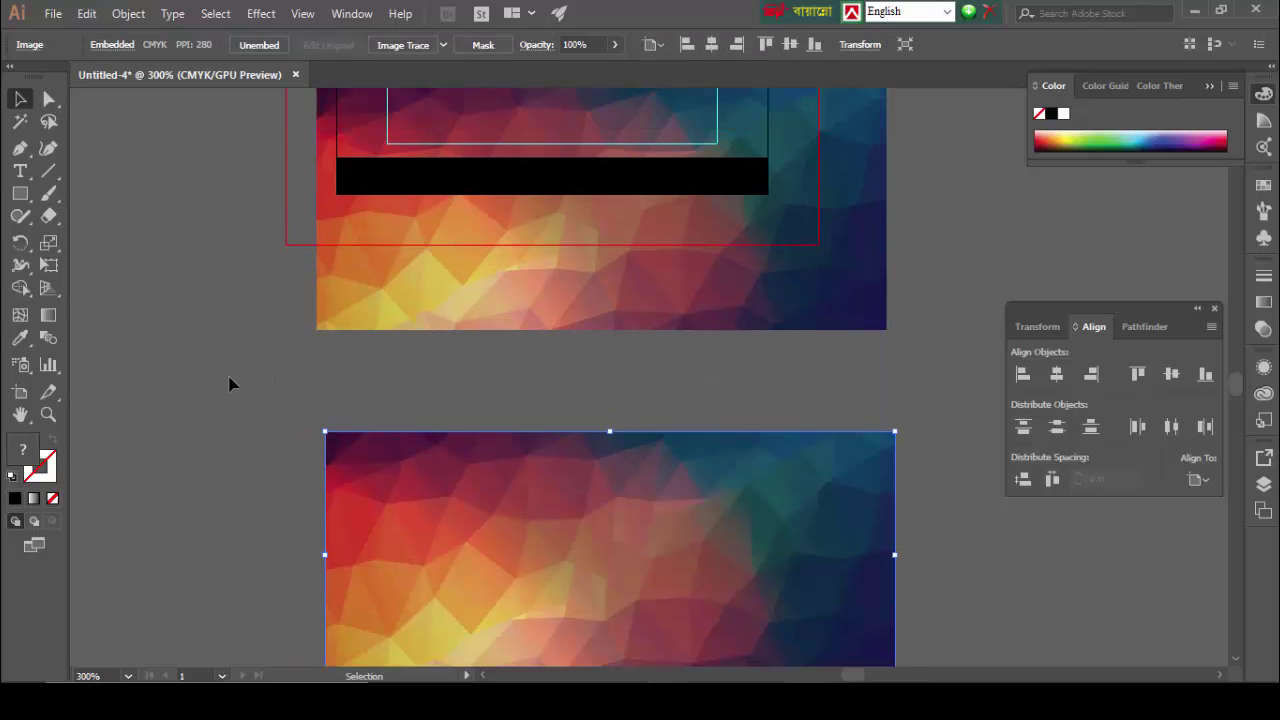
scroll(229, 384, up, 2)
click(514, 360)
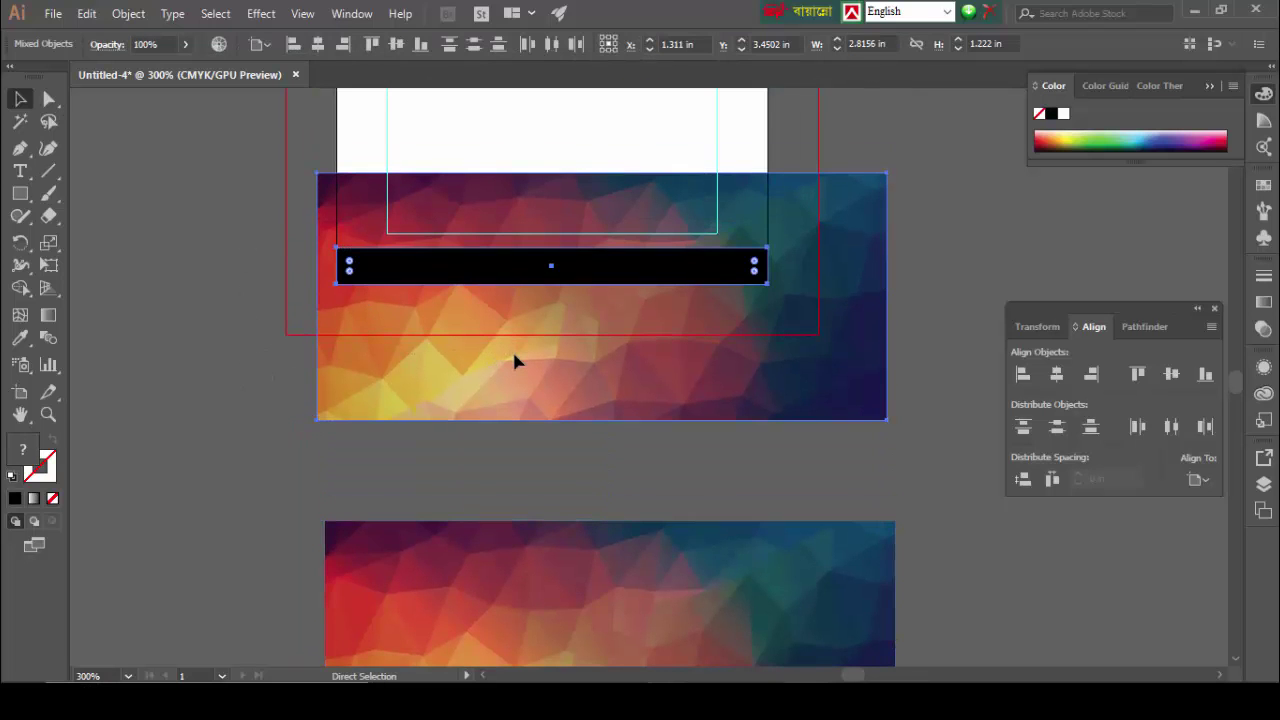
right_click(561, 340)
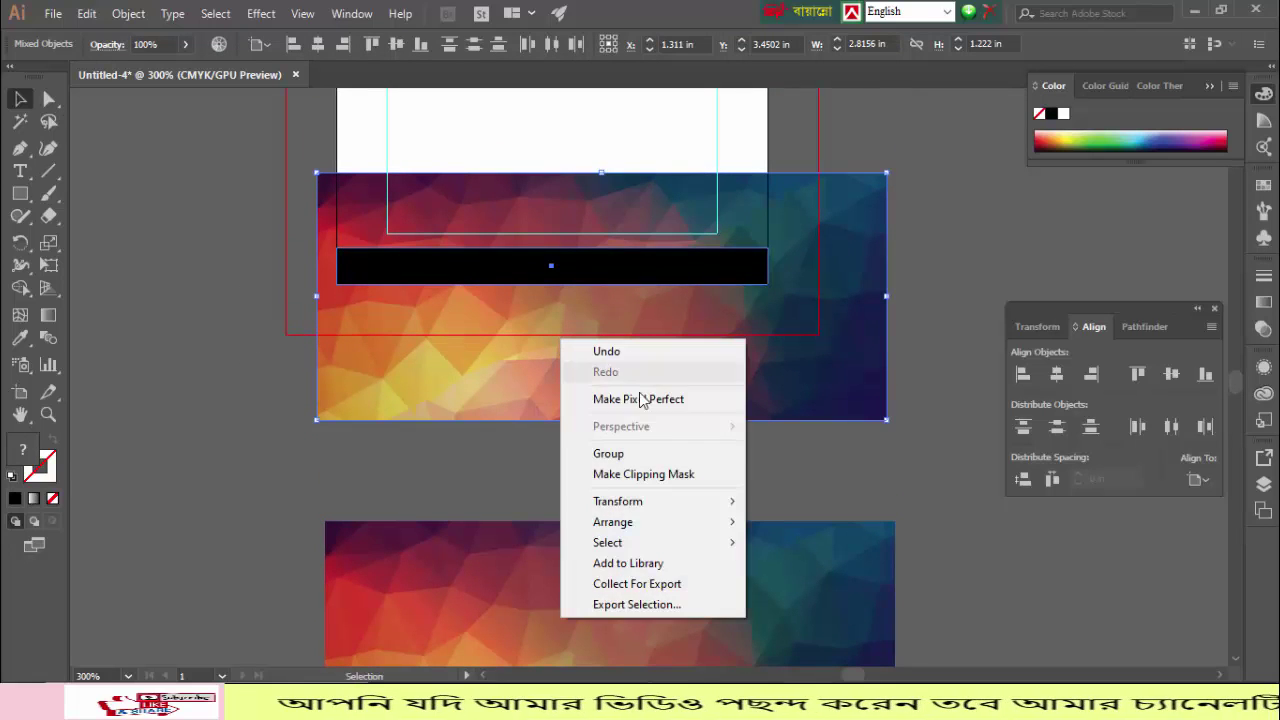
click(648, 473)
click(205, 299)
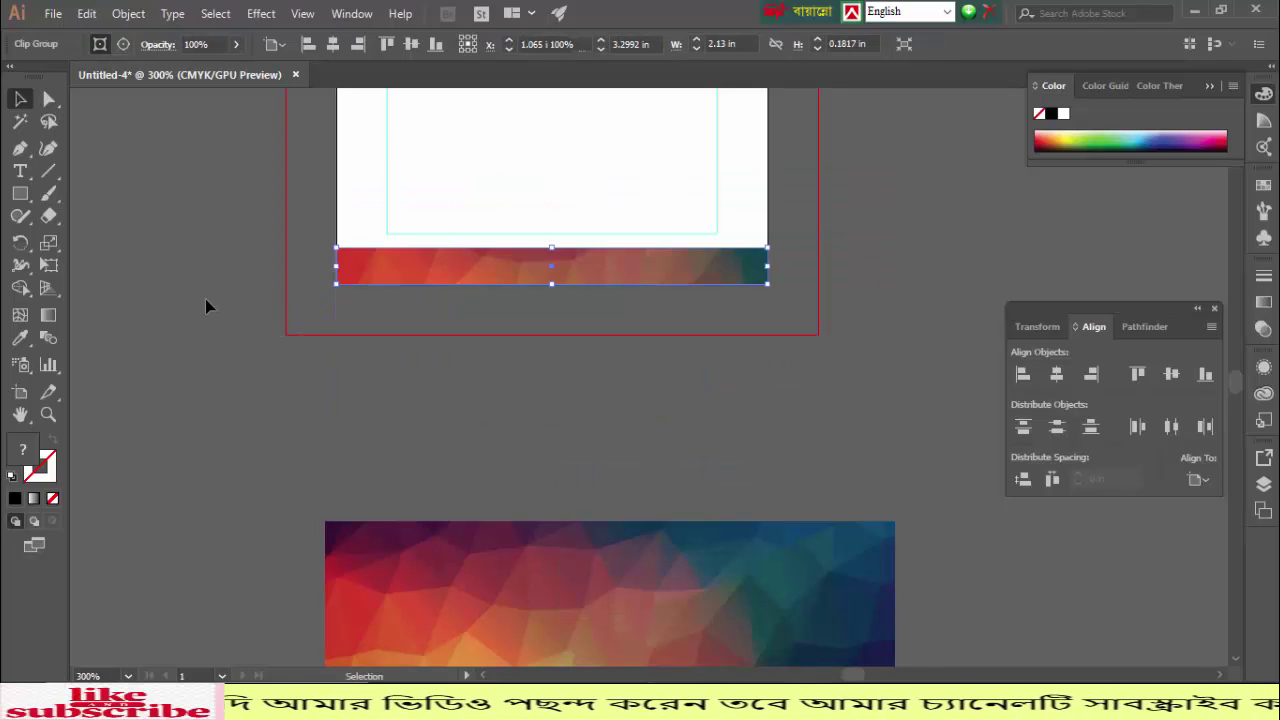
Step: Select the clipped bottom strip and lock it with Ctrl+2
scroll(240, 281, up, 2)
drag(230, 233, 465, 417)
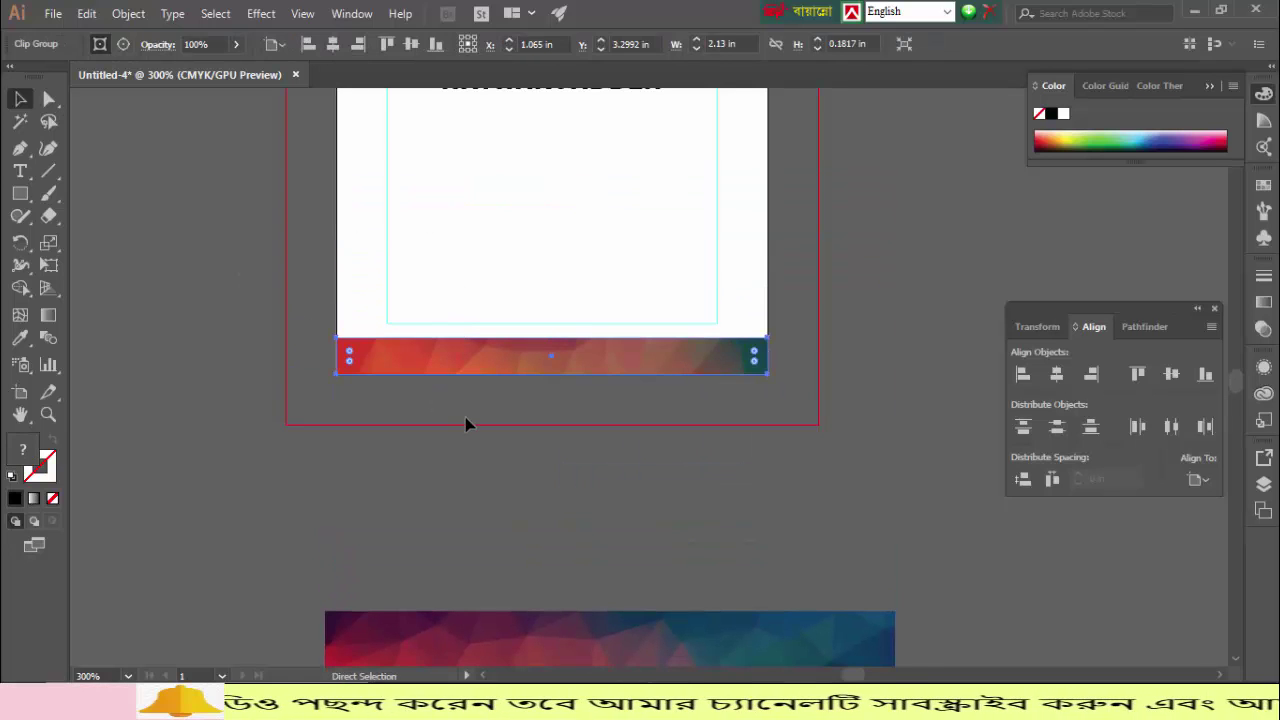
key(ctrl+2)
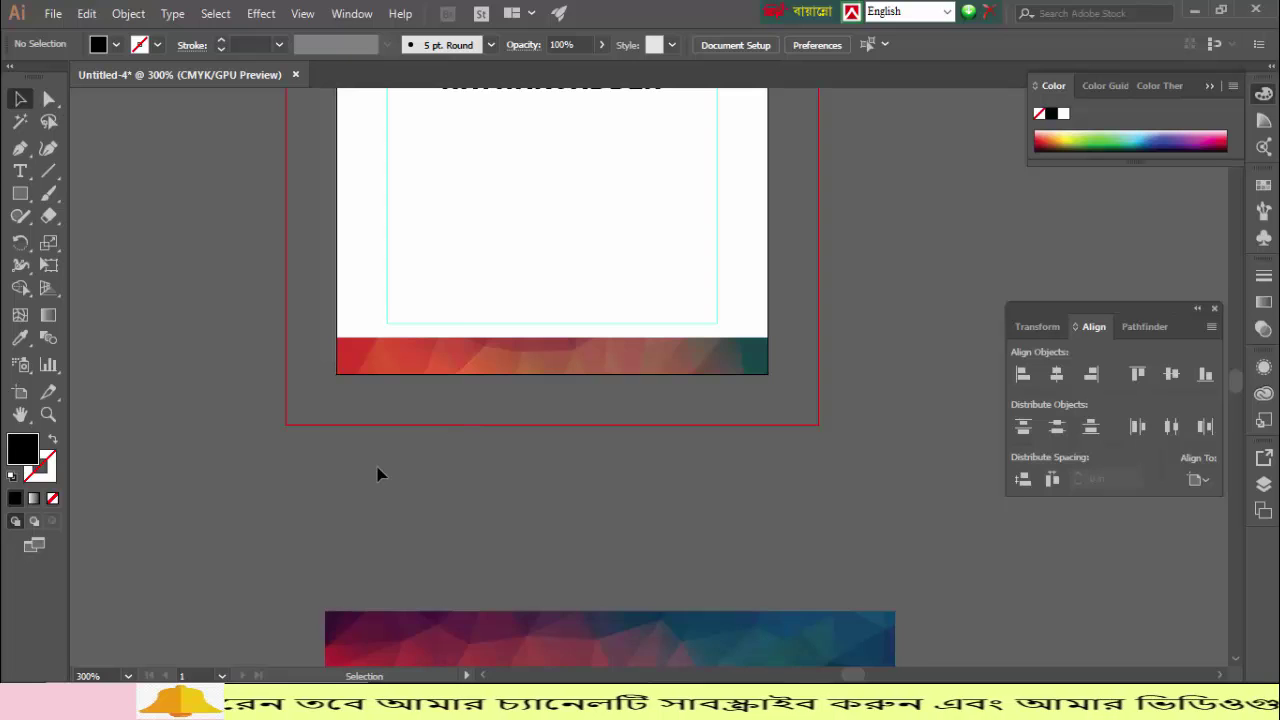
scroll(378, 473, up, 3)
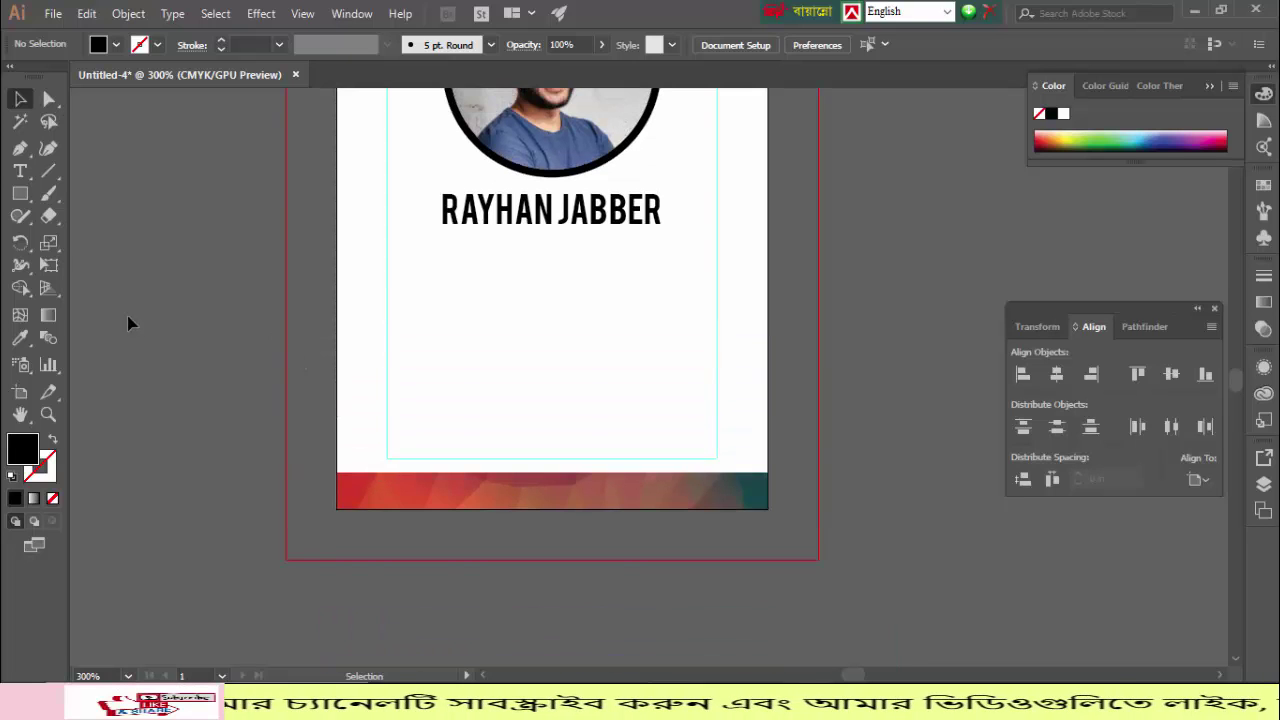
Step: Draw a narrow black bar on the card's left edge and copy it straight across to the right edge
click(21, 194)
drag(339, 265, 381, 384)
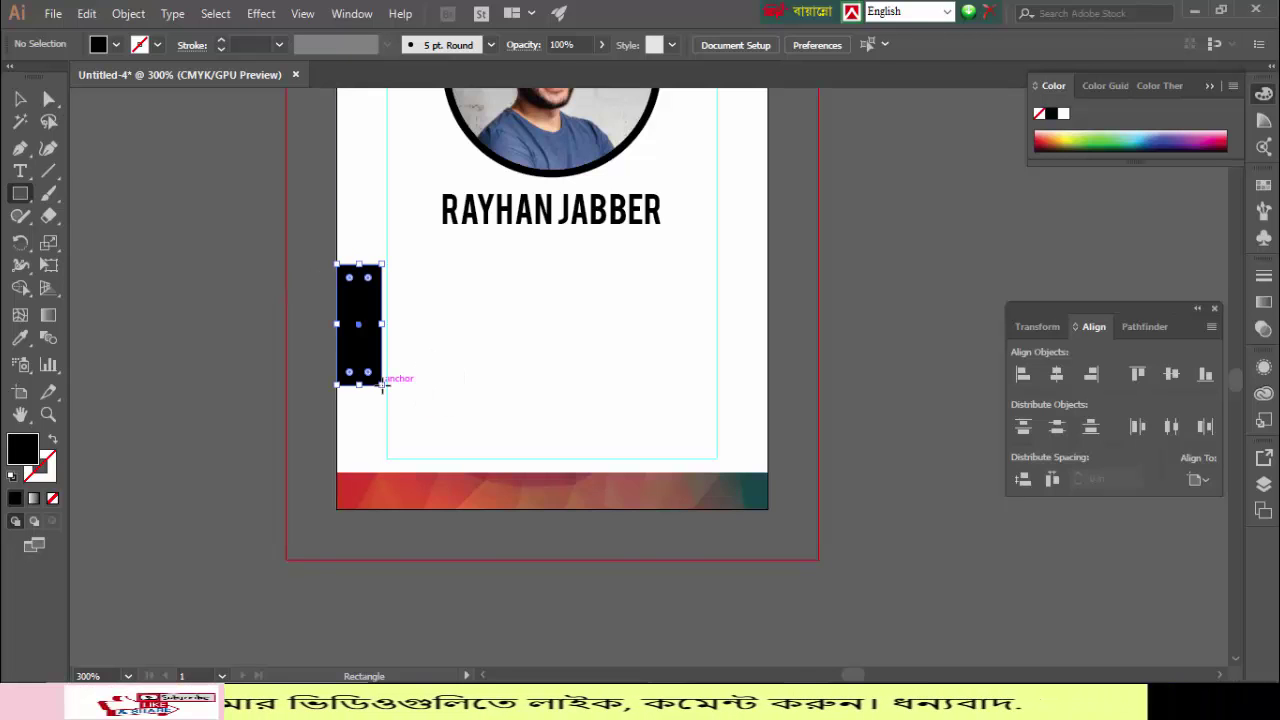
click(20, 98)
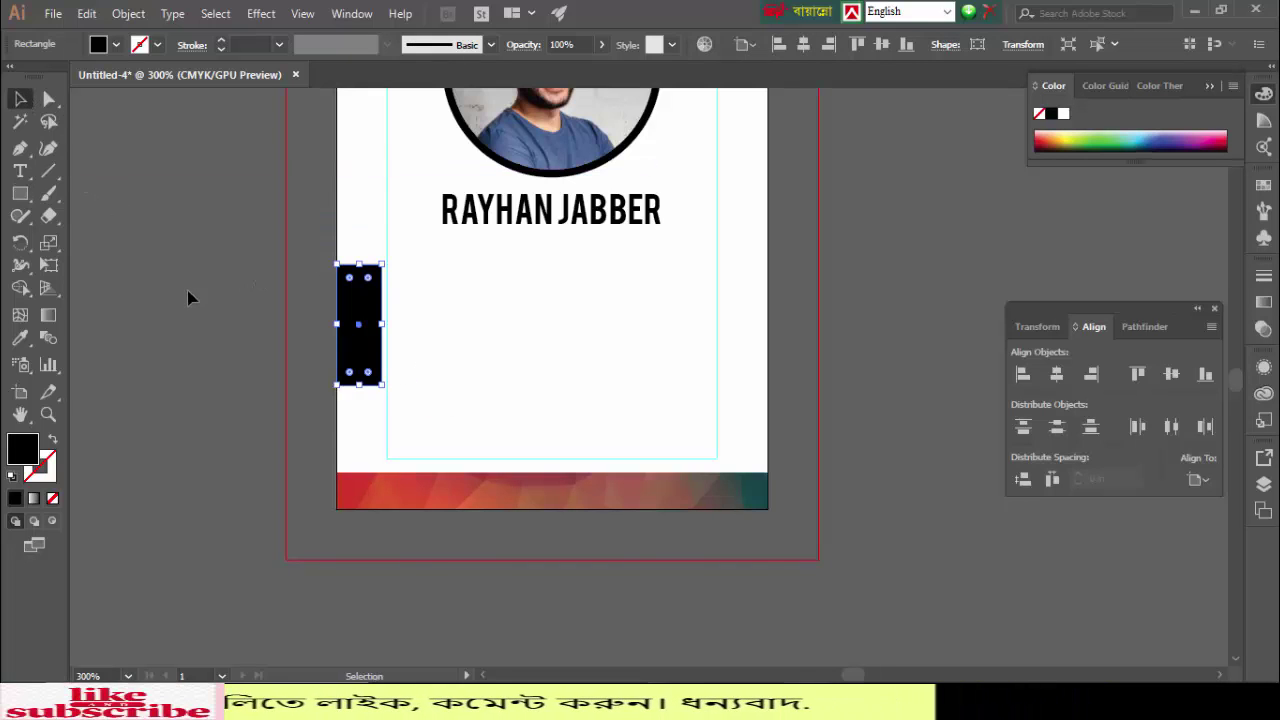
click(390, 345)
click(365, 337)
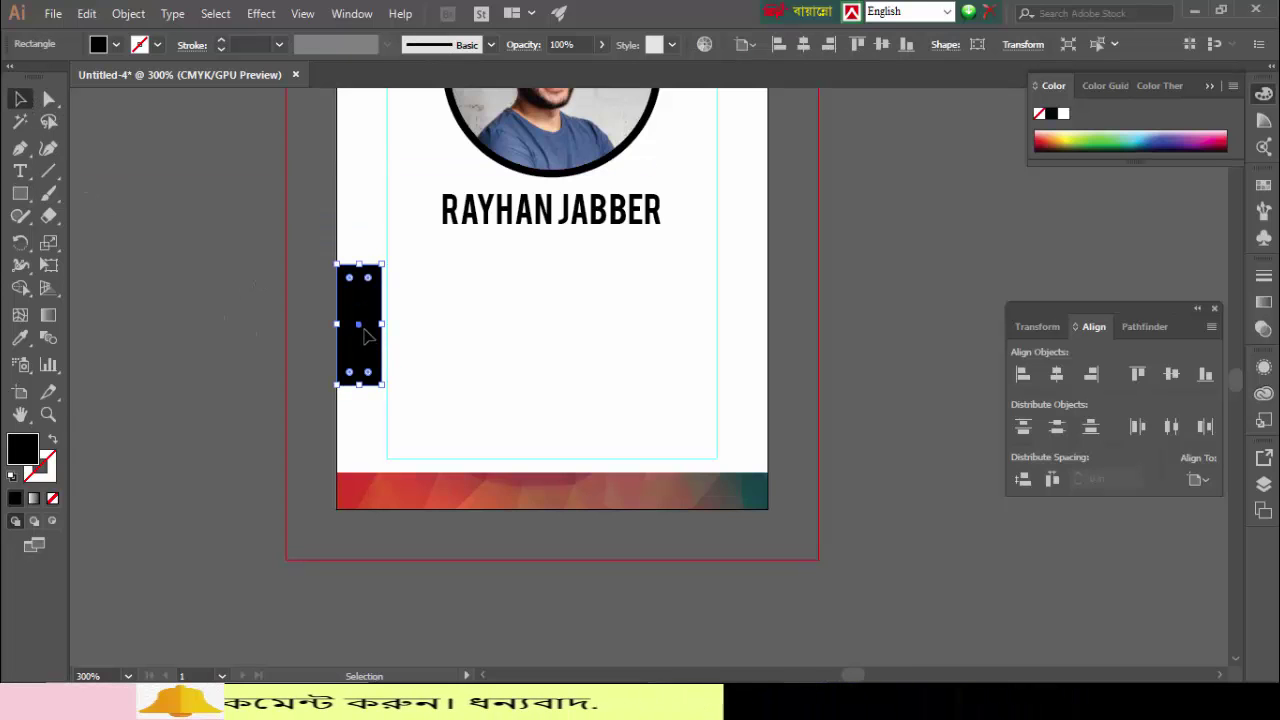
shift+click(380, 337)
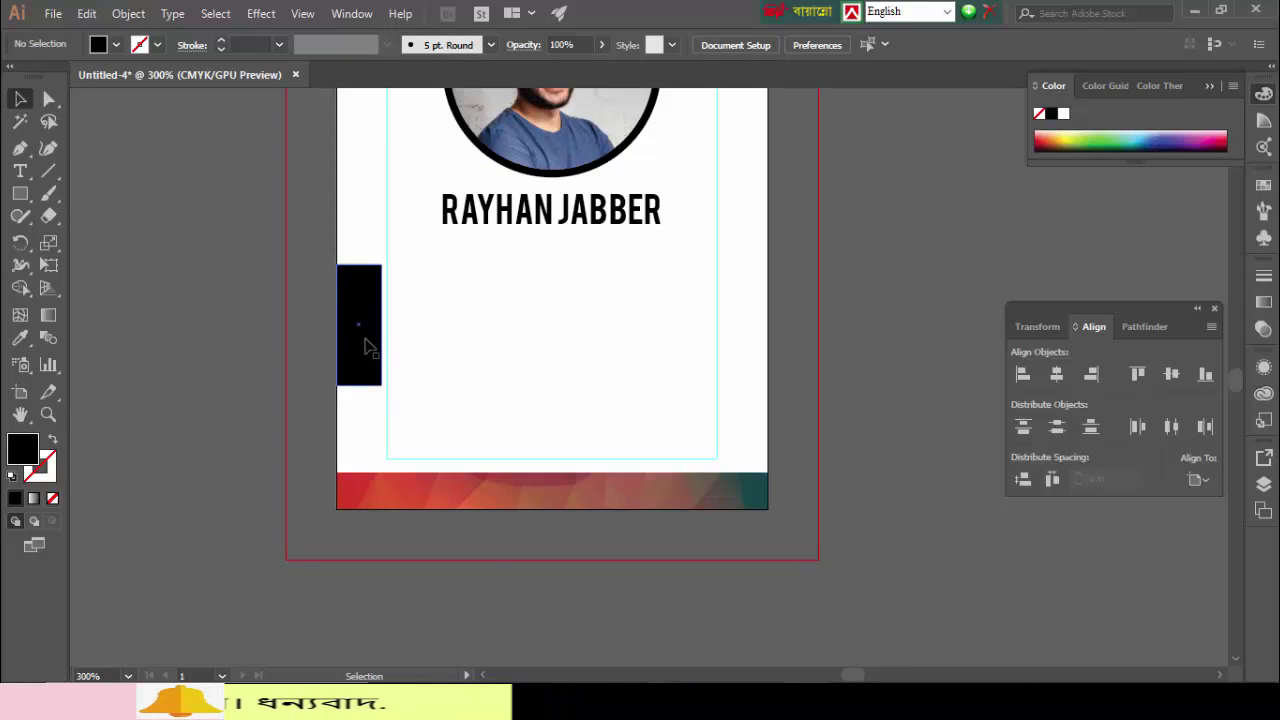
click(365, 345)
drag(368, 344, 756, 342)
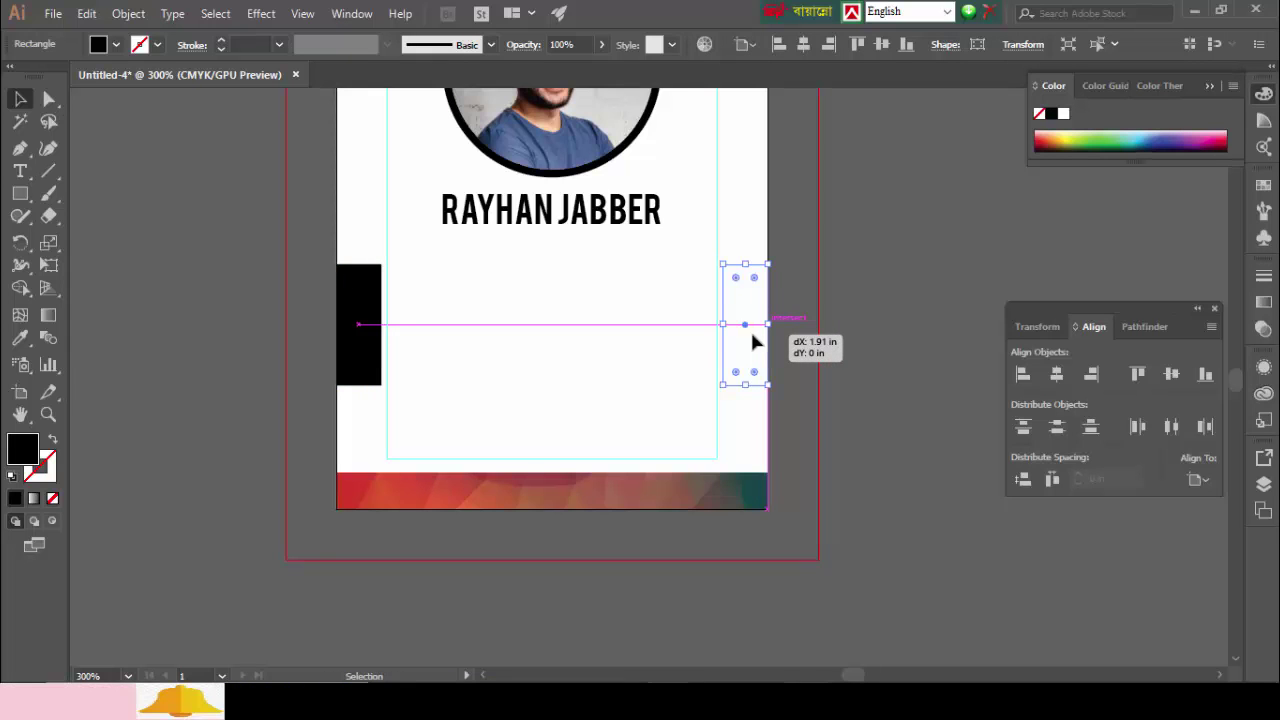
click(190, 301)
Step: Position the polygon image over the left strip and clip it to that strip
scroll(365, 527, down, 5)
drag(510, 618, 470, 435)
scroll(480, 491, up, 1)
drag(465, 483, 394, 175)
scroll(270, 430, up, 3)
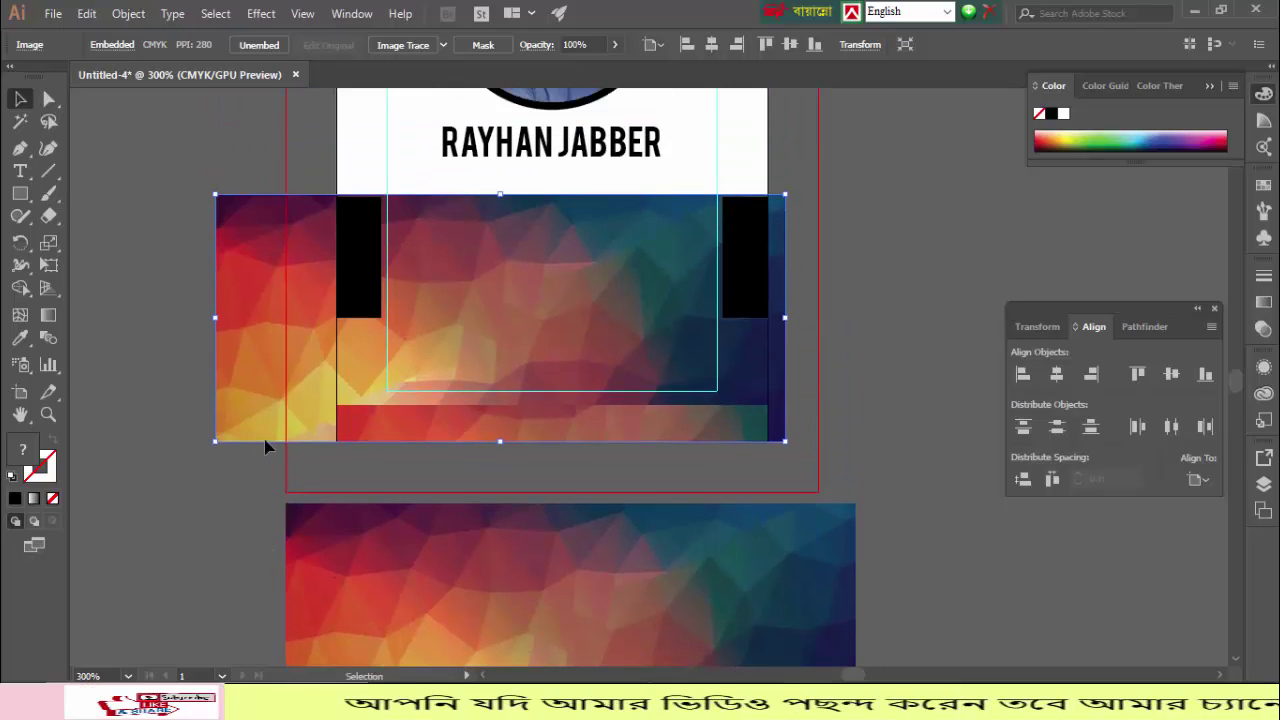
scroll(265, 447, up, 1)
drag(440, 366, 440, 323)
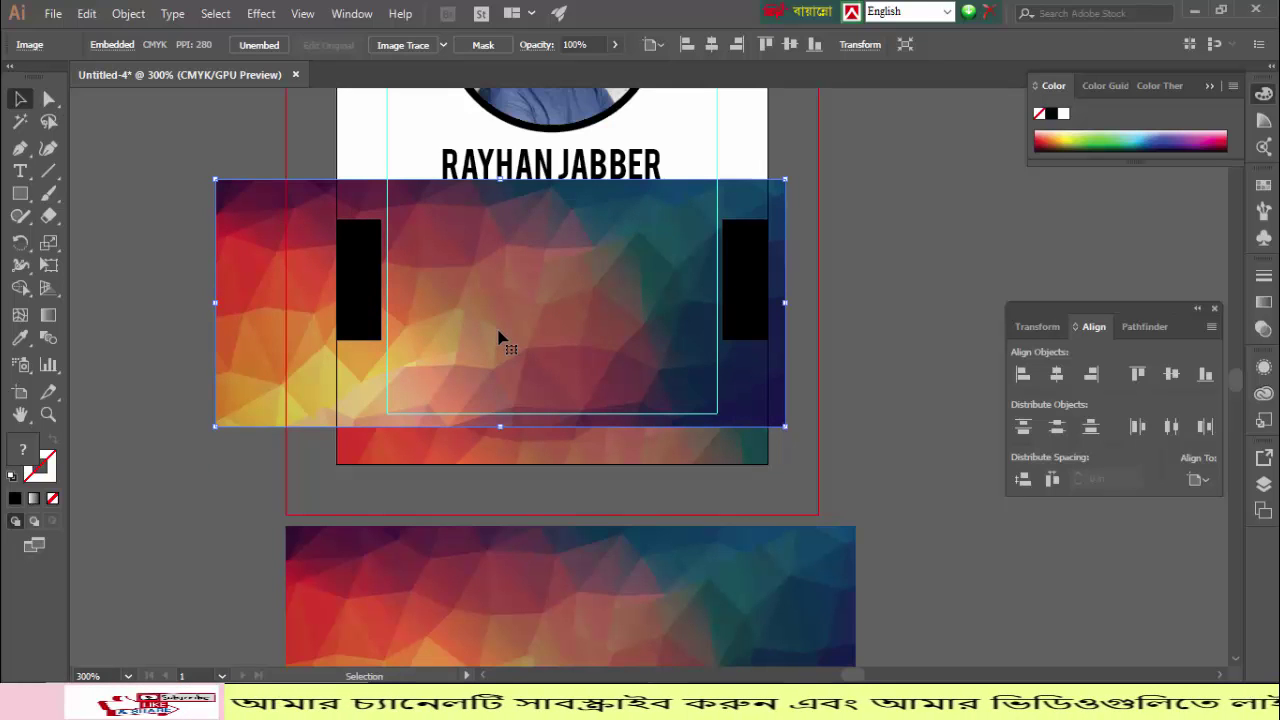
shift+click(358, 280)
right_click(352, 280)
click(445, 423)
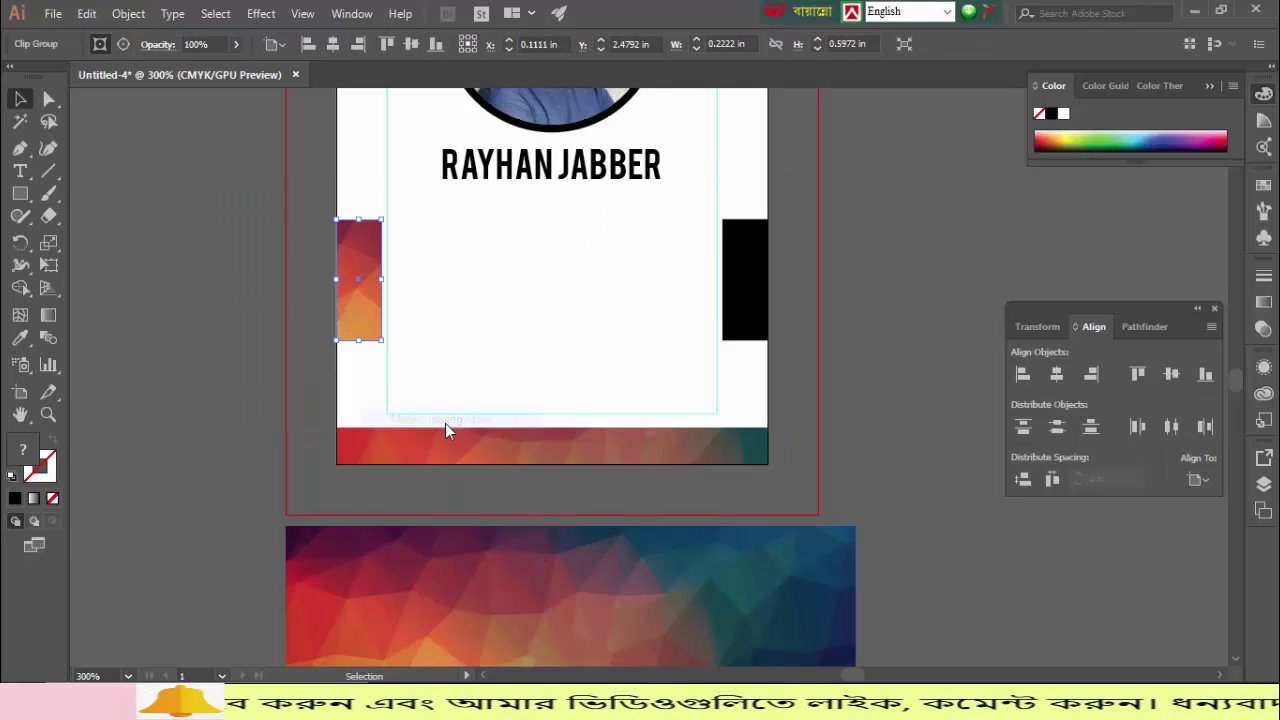
click(214, 329)
Step: Copy the polygon image over the right strip and clip it to that strip
scroll(478, 530, down, 2)
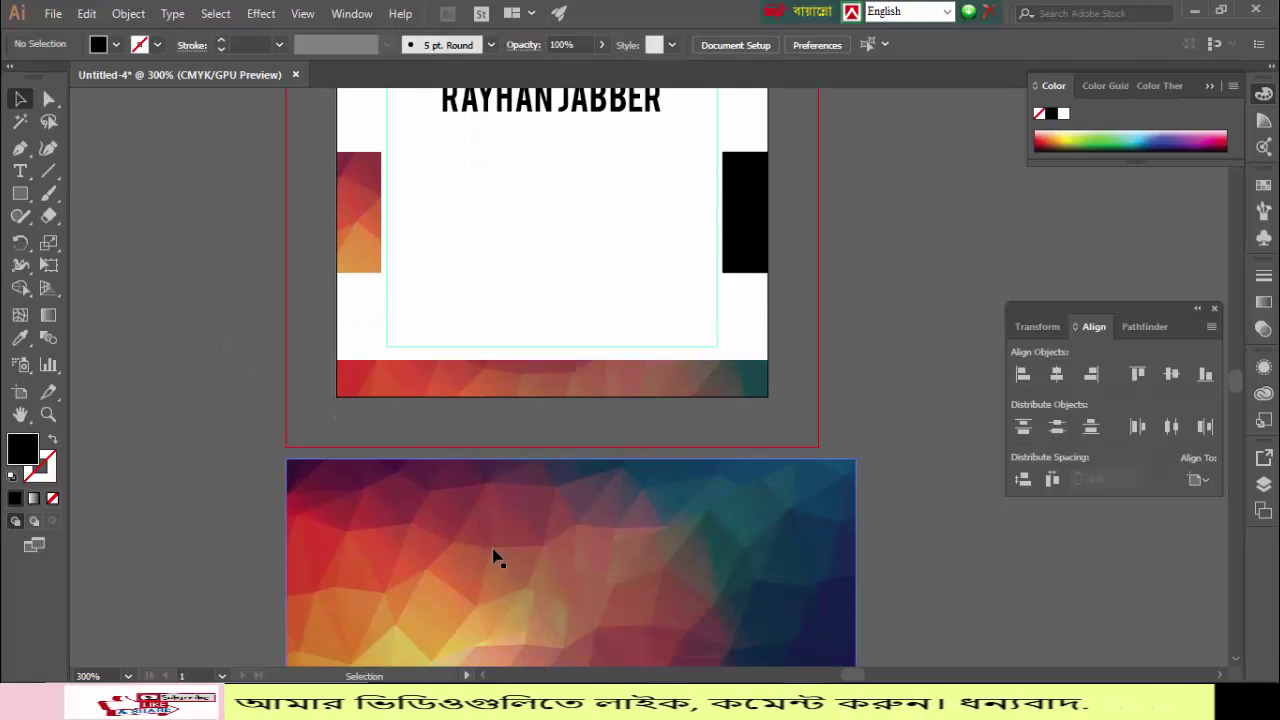
drag(527, 496, 826, 236)
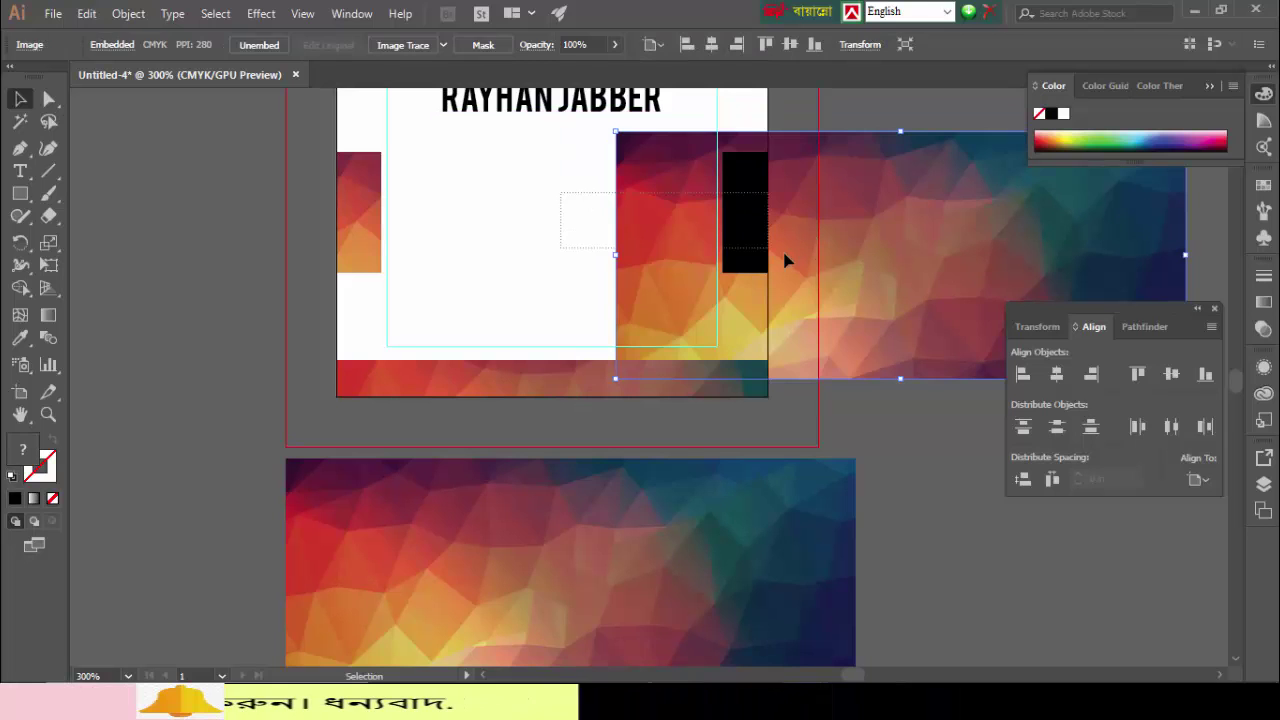
shift+click(737, 240)
right_click(726, 229)
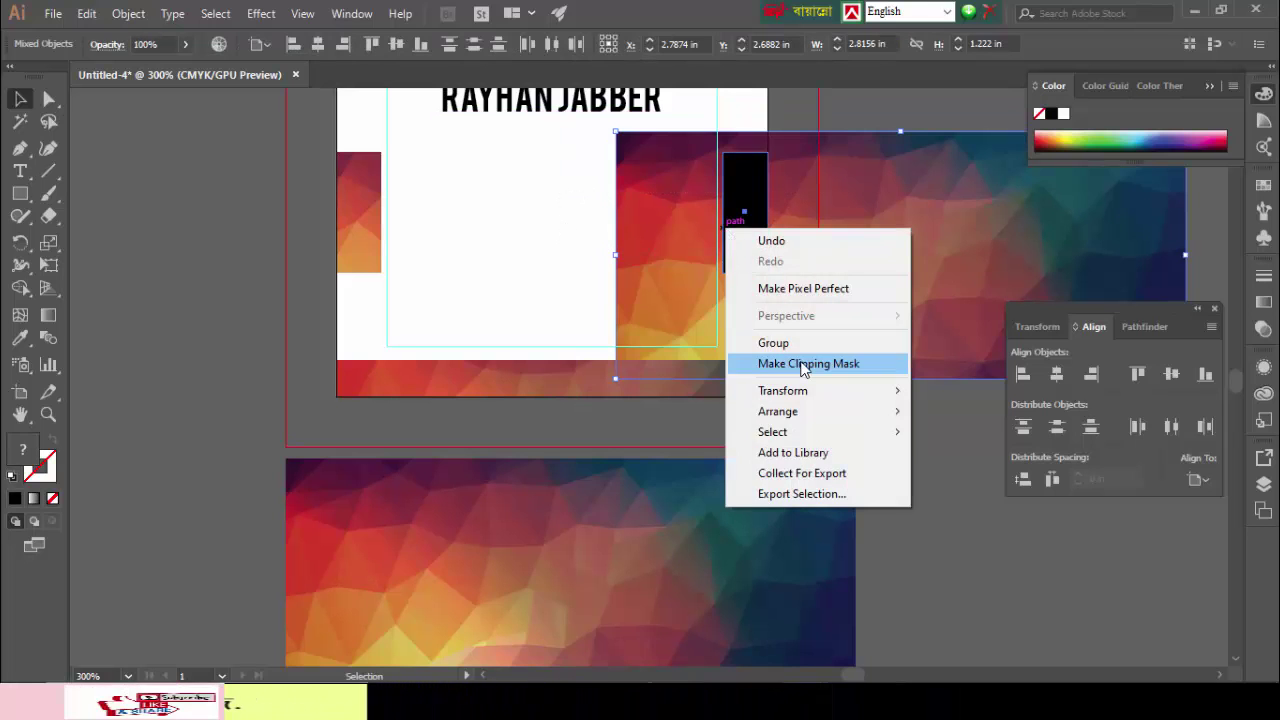
click(803, 364)
click(882, 312)
scroll(882, 312, up, 2)
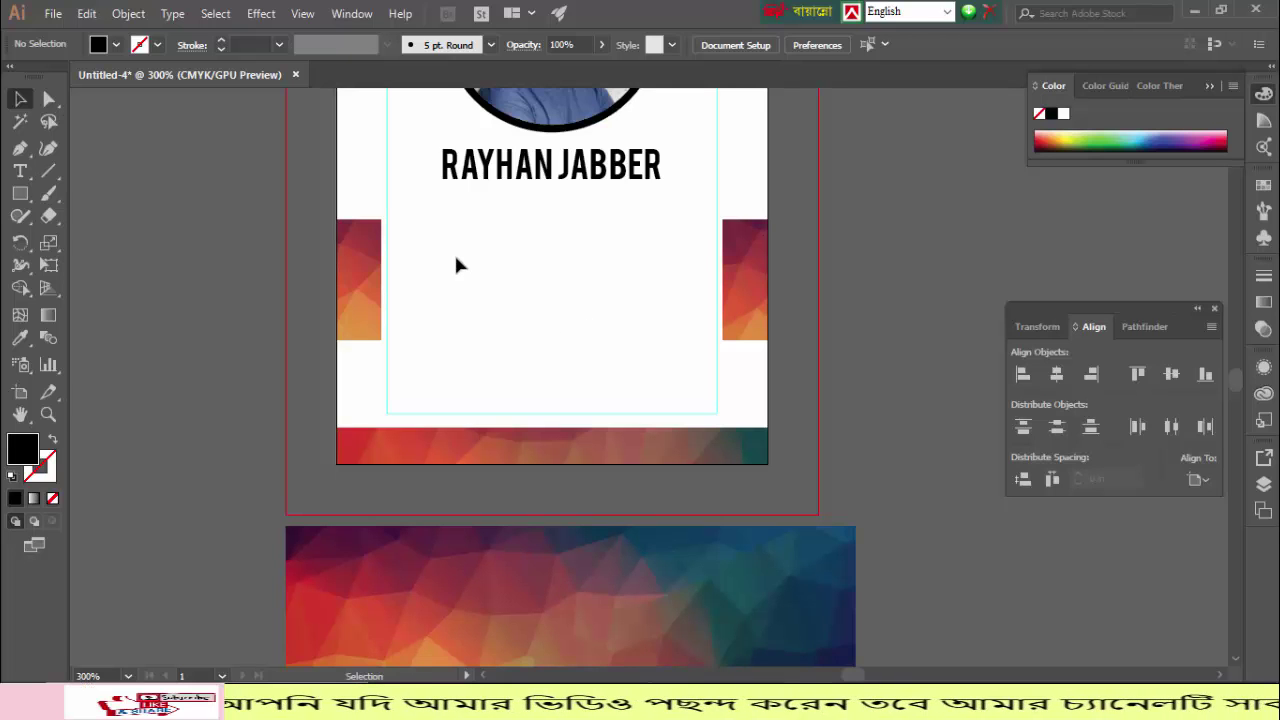
Step: Start the details text block below the name with the ID line and its number
click(20, 171)
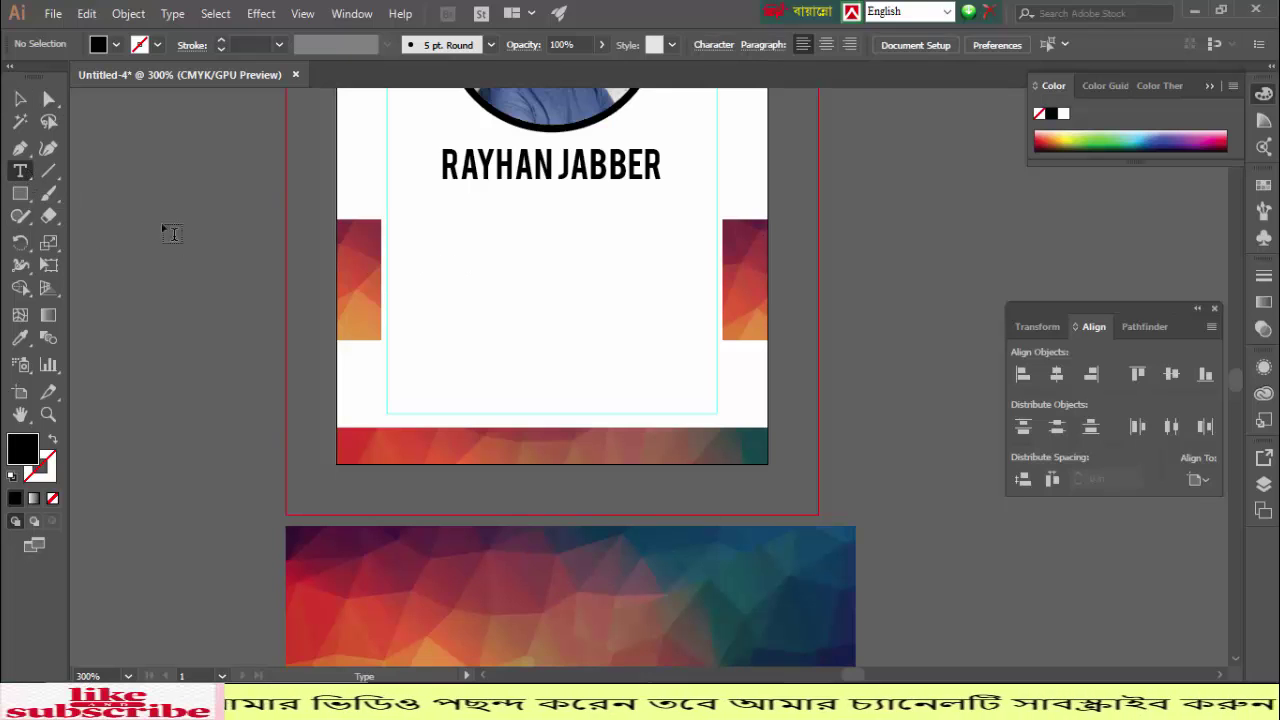
click(398, 244)
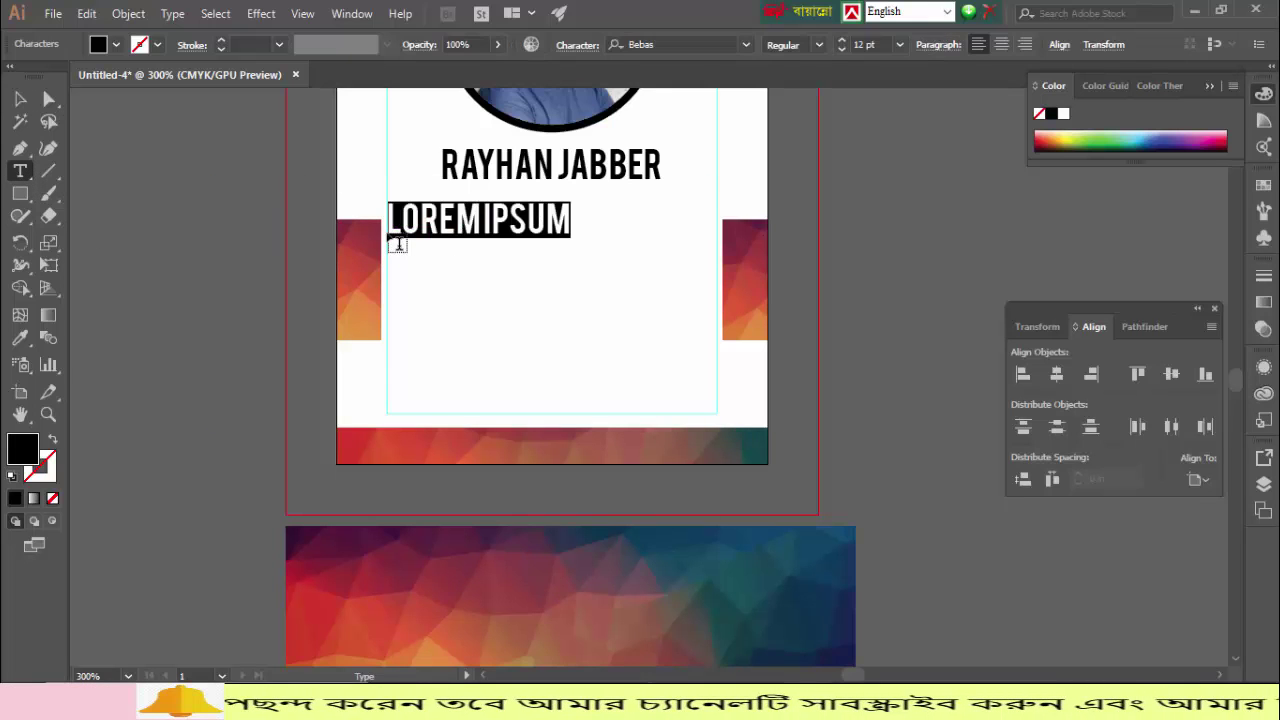
text(ID)
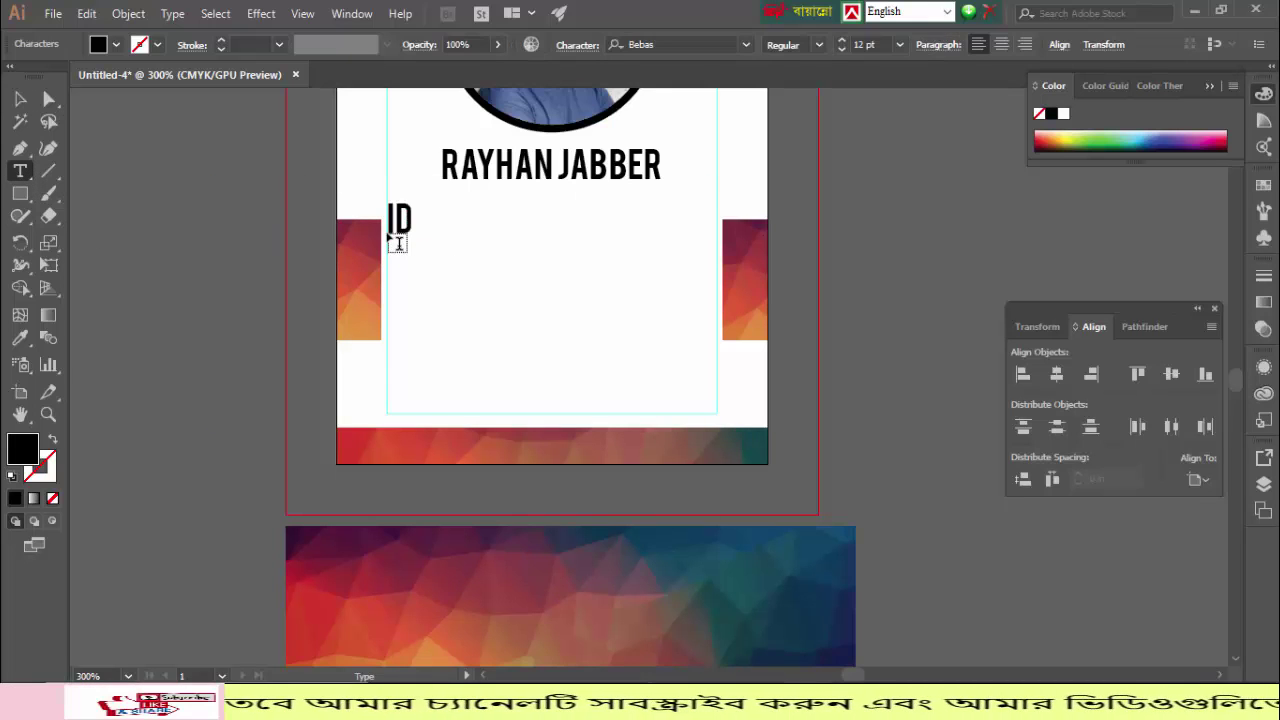
text(:)
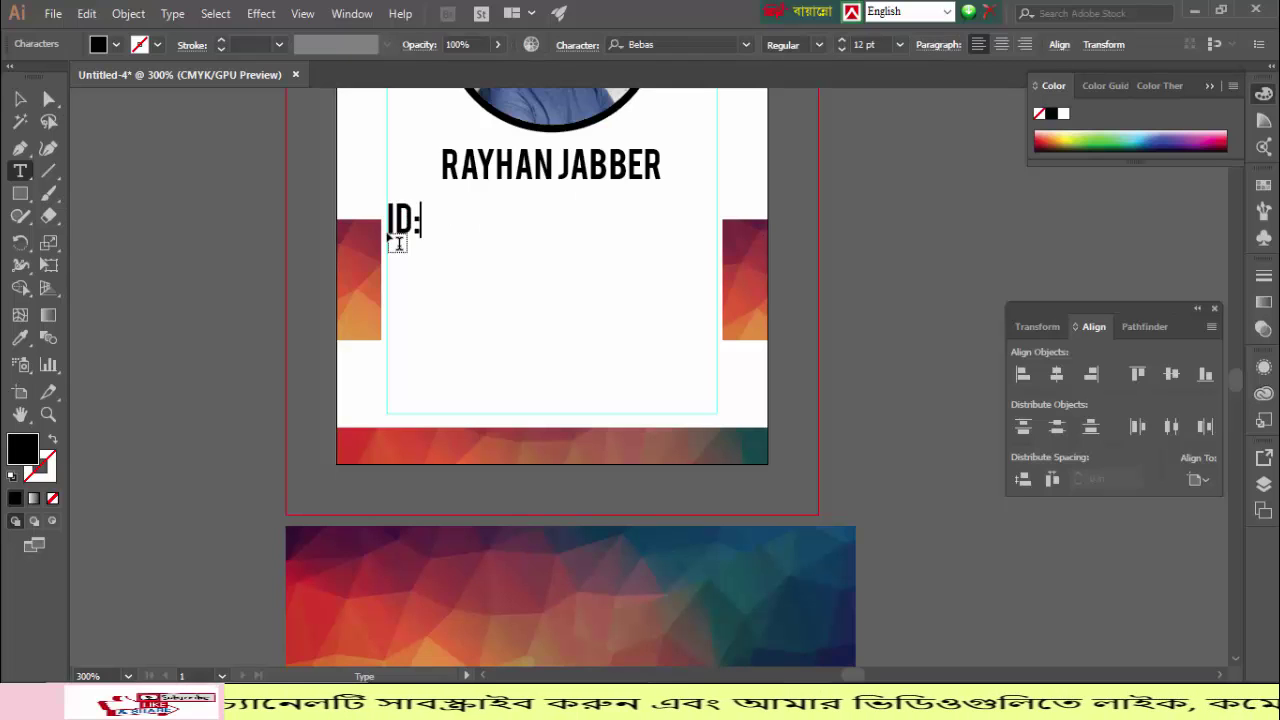
key(BackSpace)
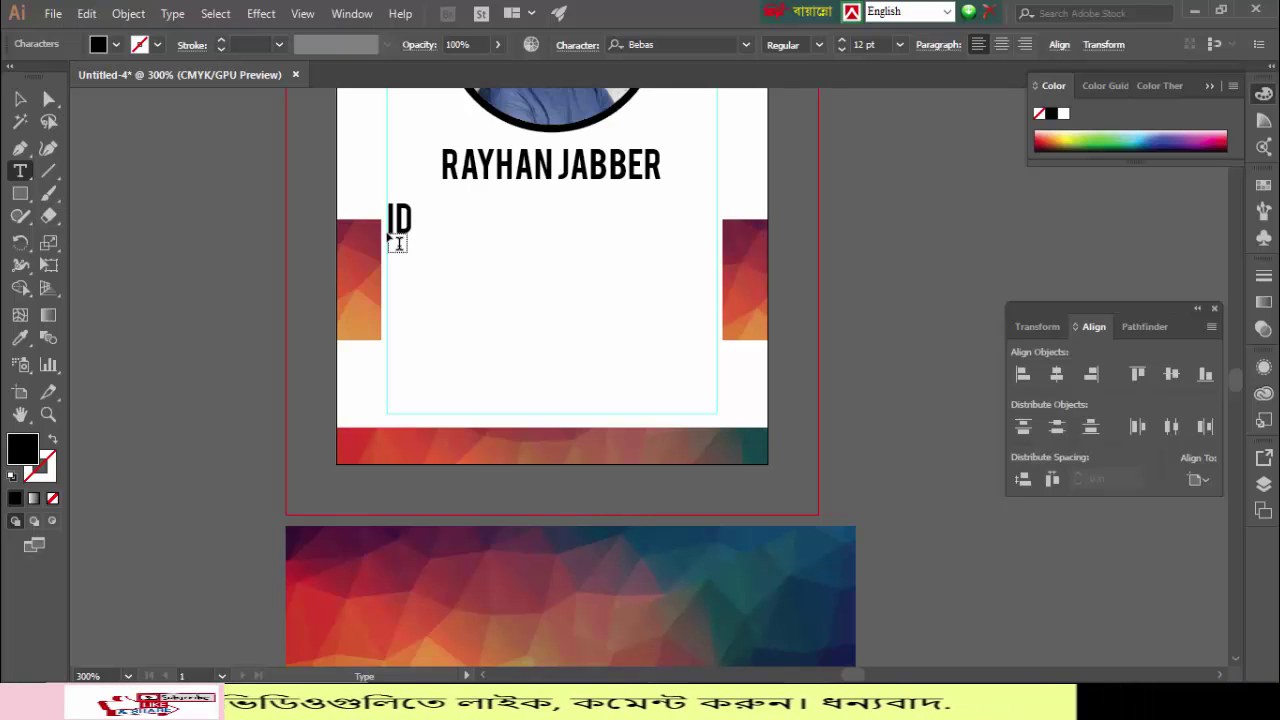
text(112)
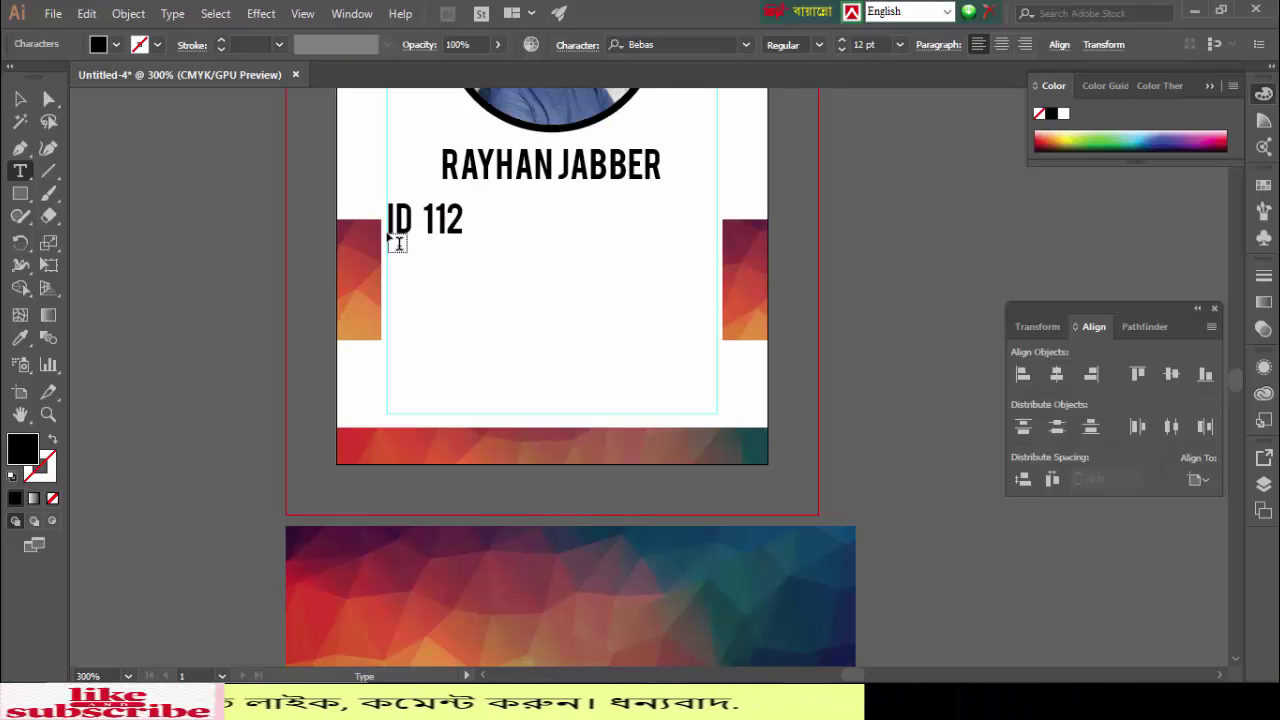
text(23344)
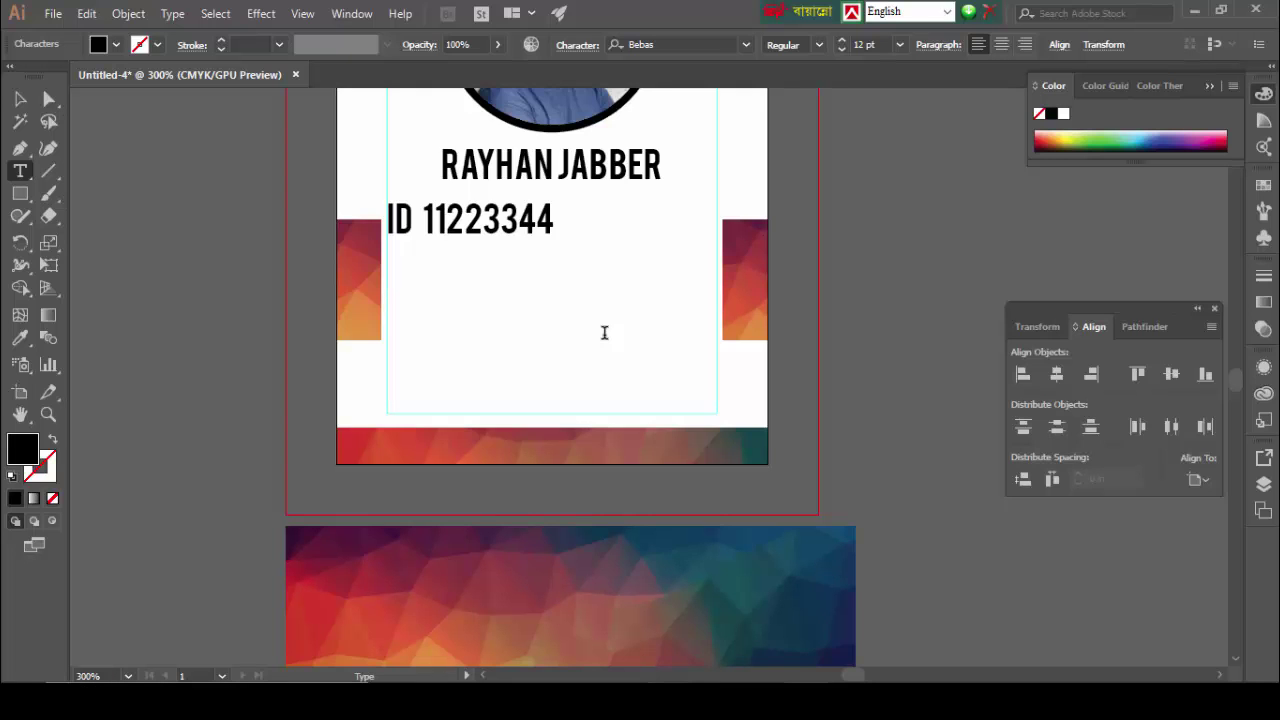
text(ONE)
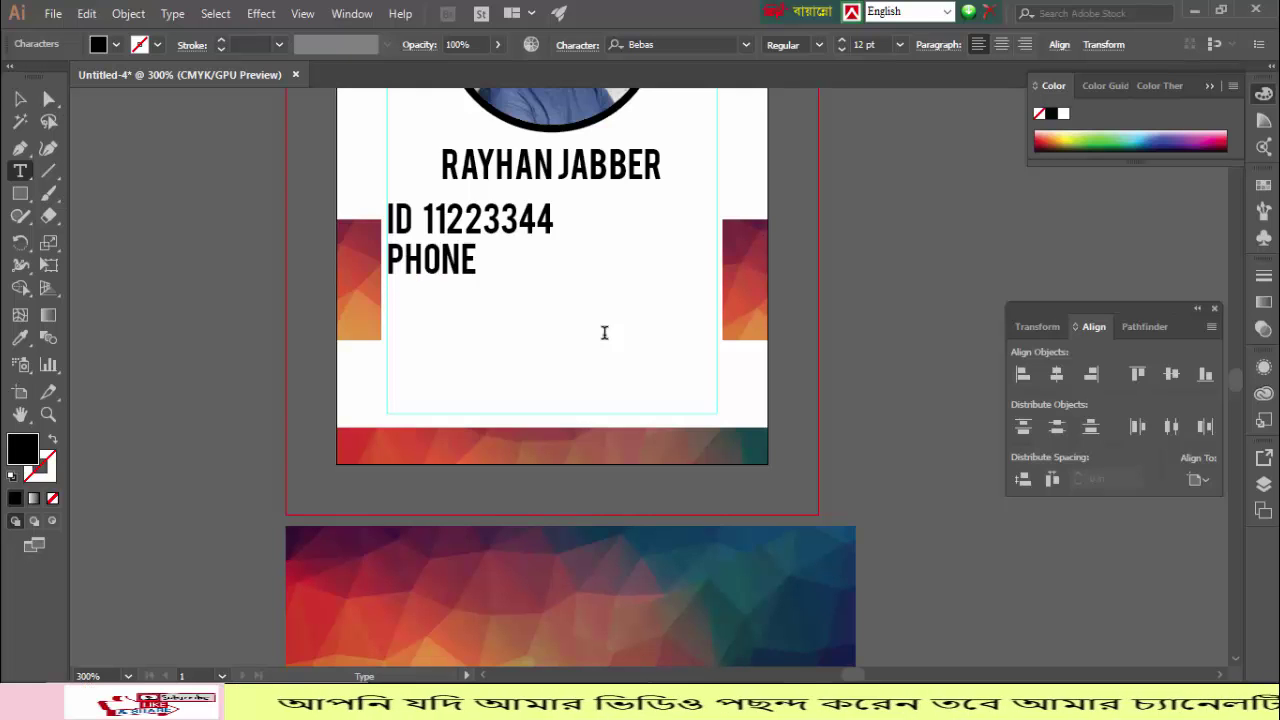
Step: Fix the colons, enter the phone number digits, and clear the third line
click(422, 217)
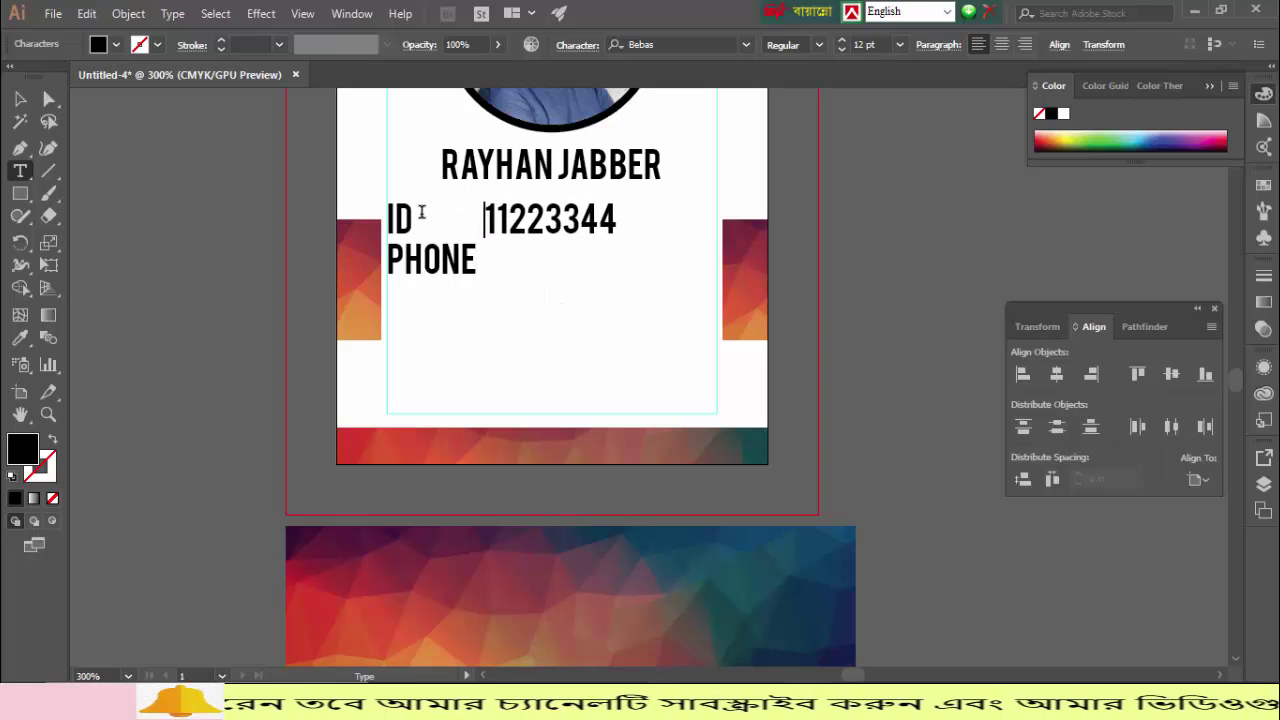
text(:)
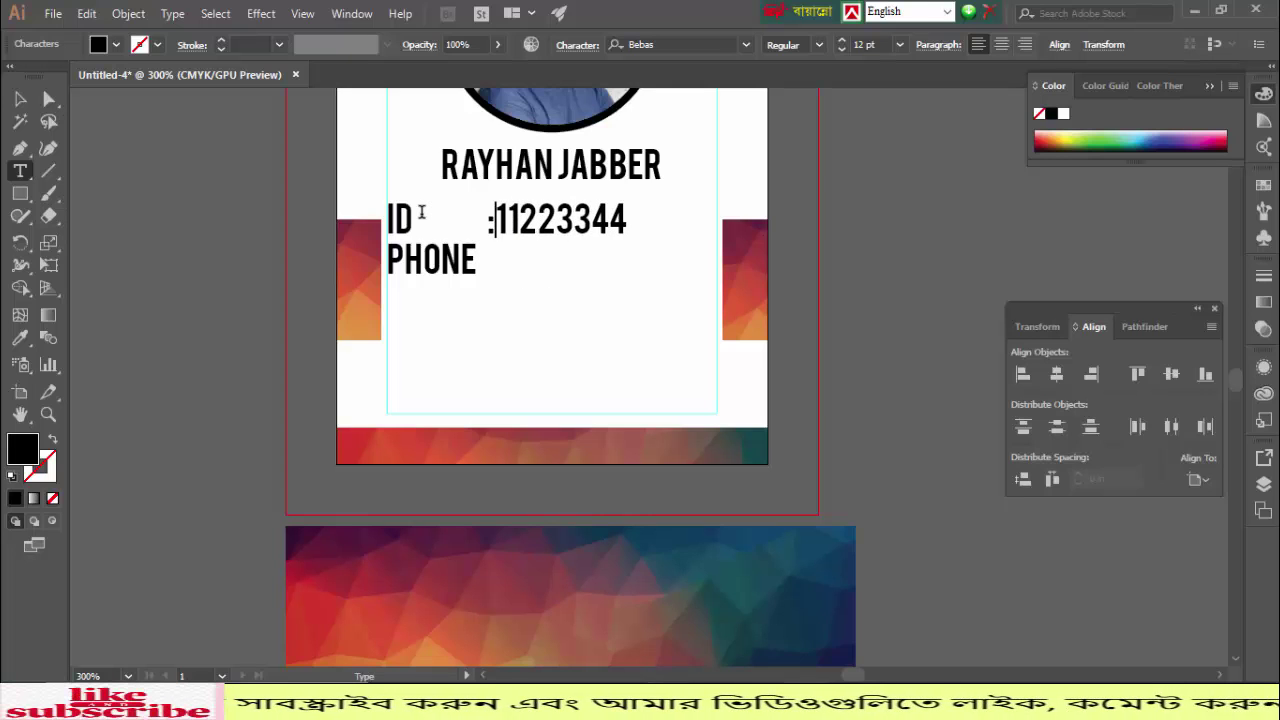
key(BackSpace)
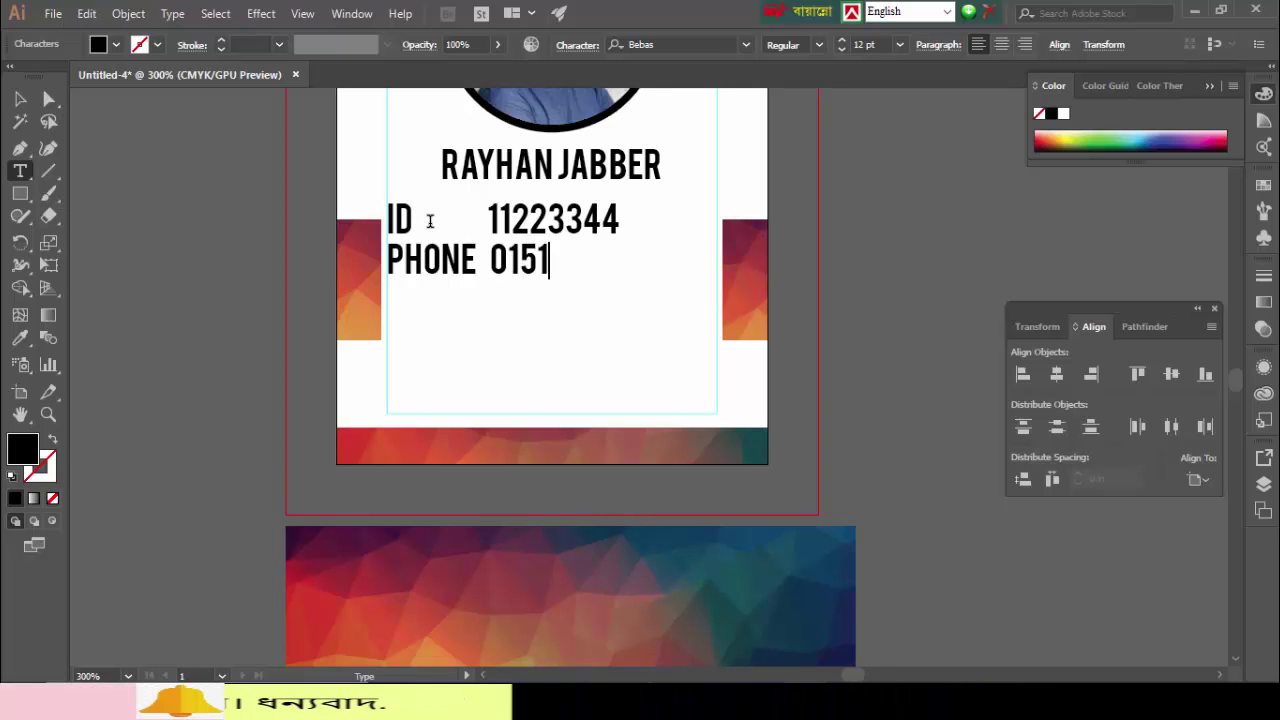
text(8411)
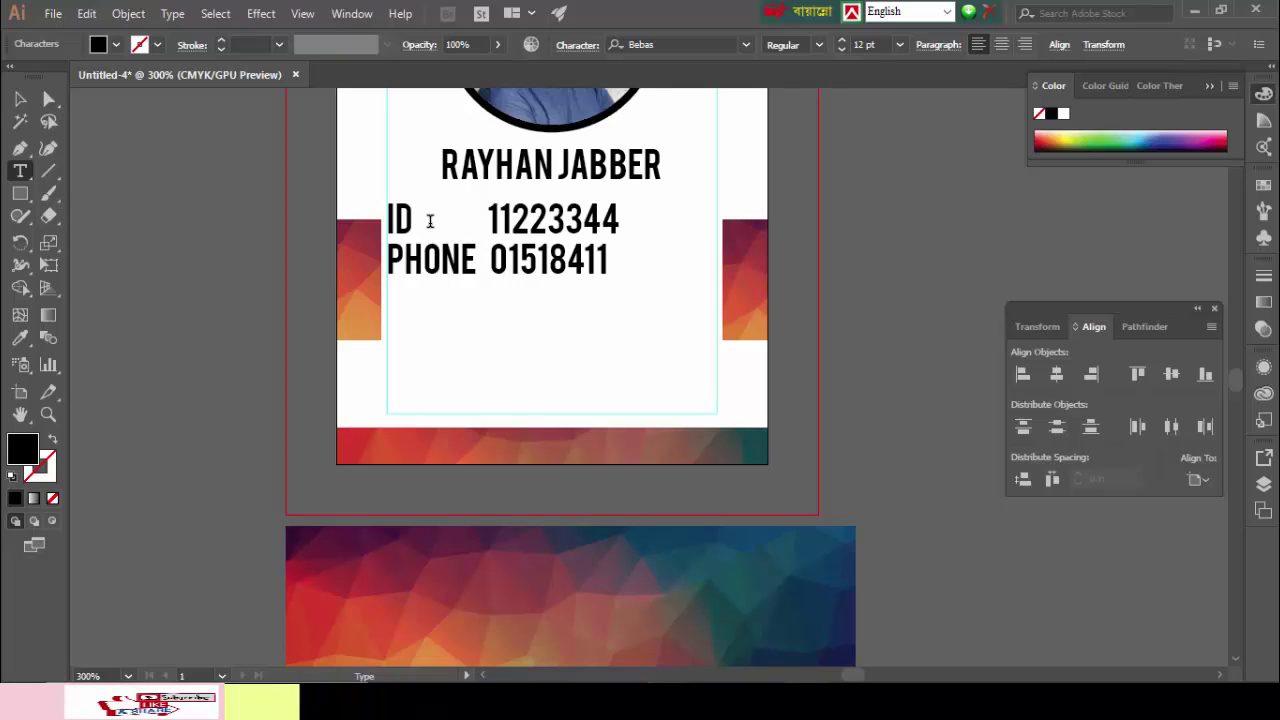
text(824)
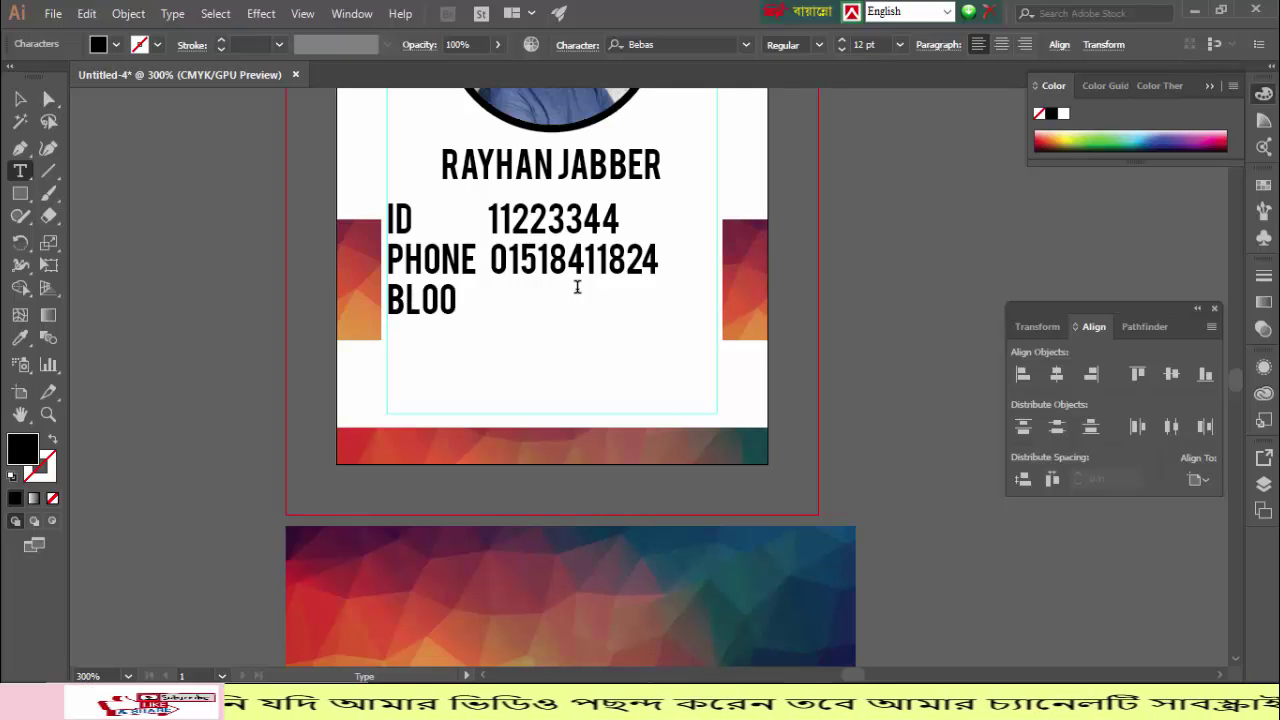
text(D)
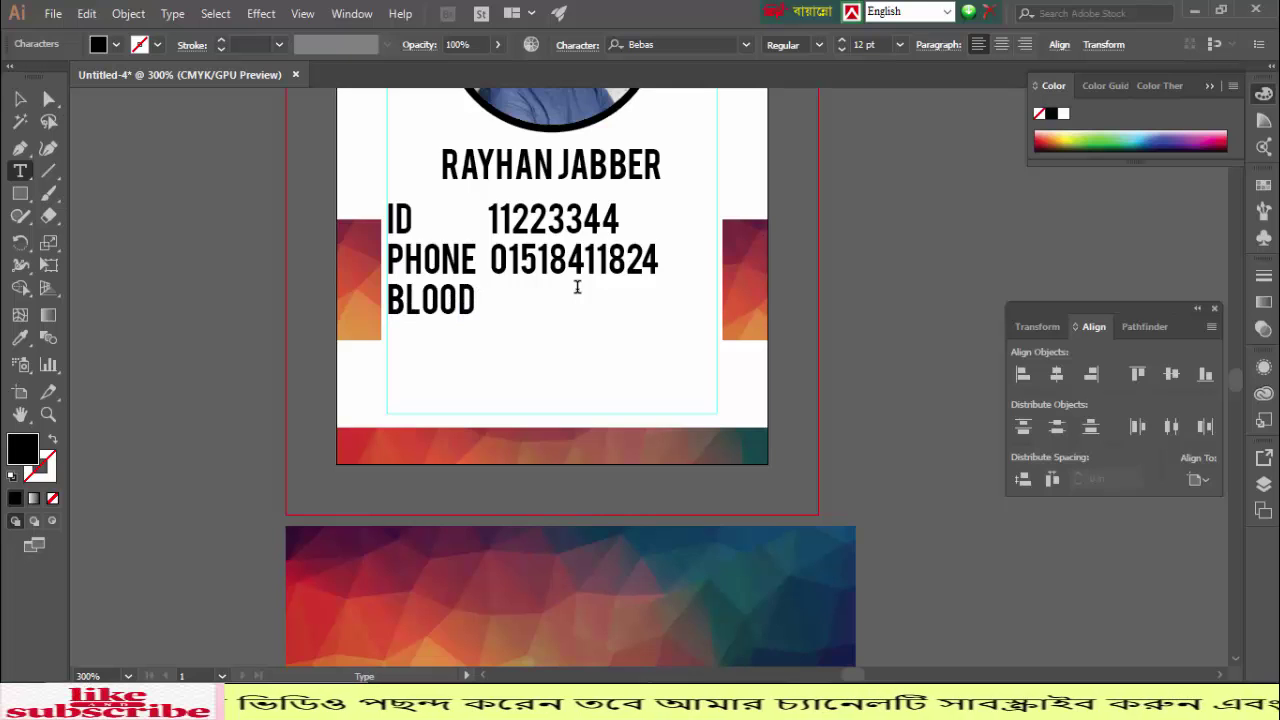
key(BackSpace)
key(BackSpace)
key(BackSpace)
key(BackSpace)
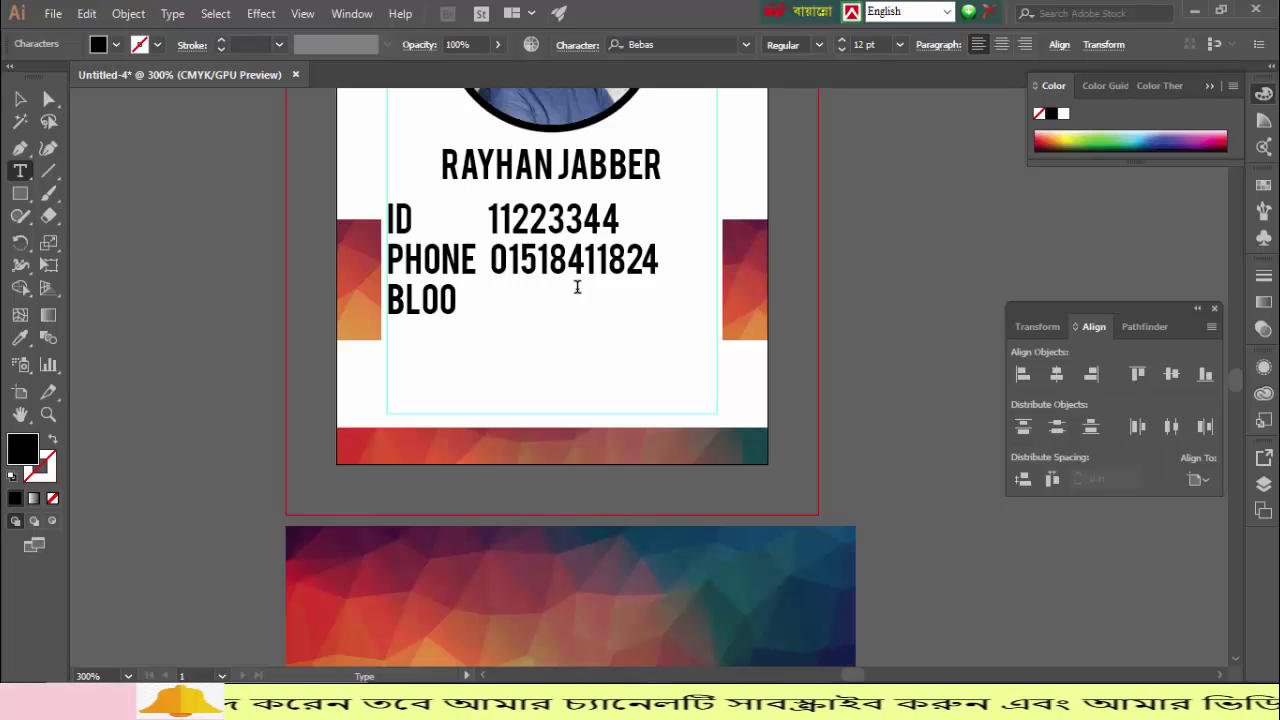
key(BackSpace)
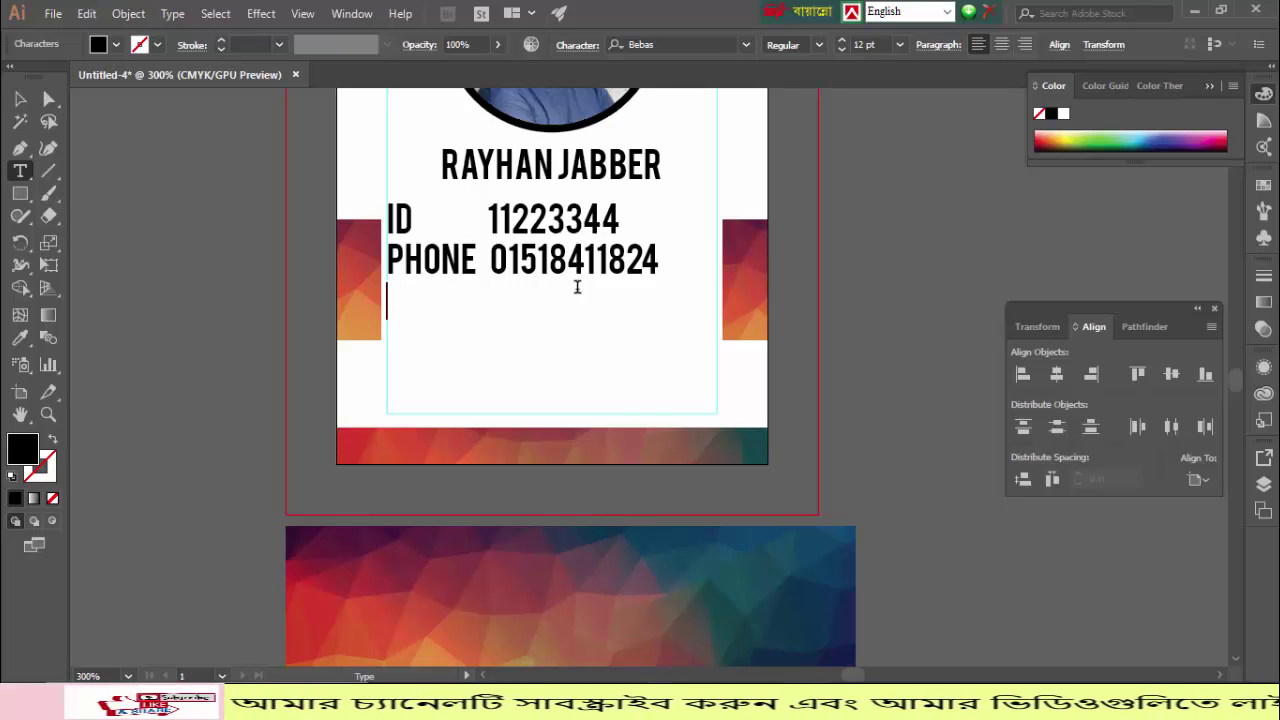
Step: Add the HIGH 5'10" line and a BG line with blood group AB
text(HI)
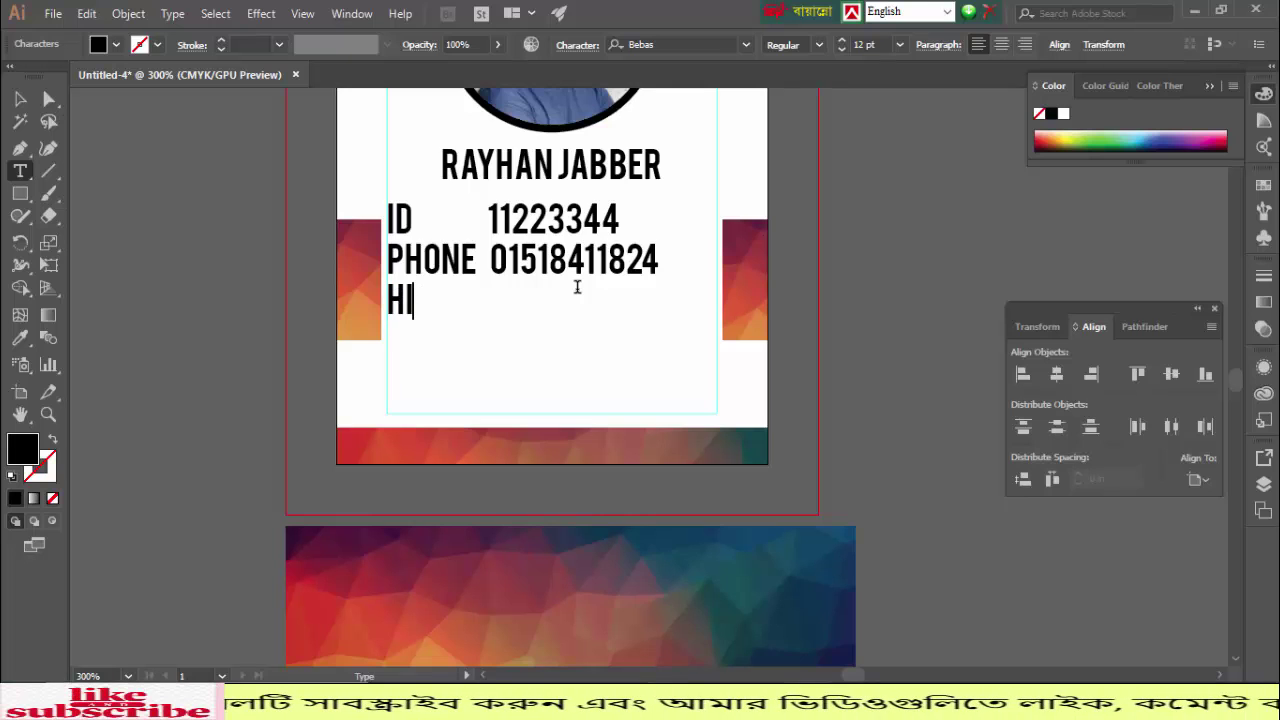
text(GH)
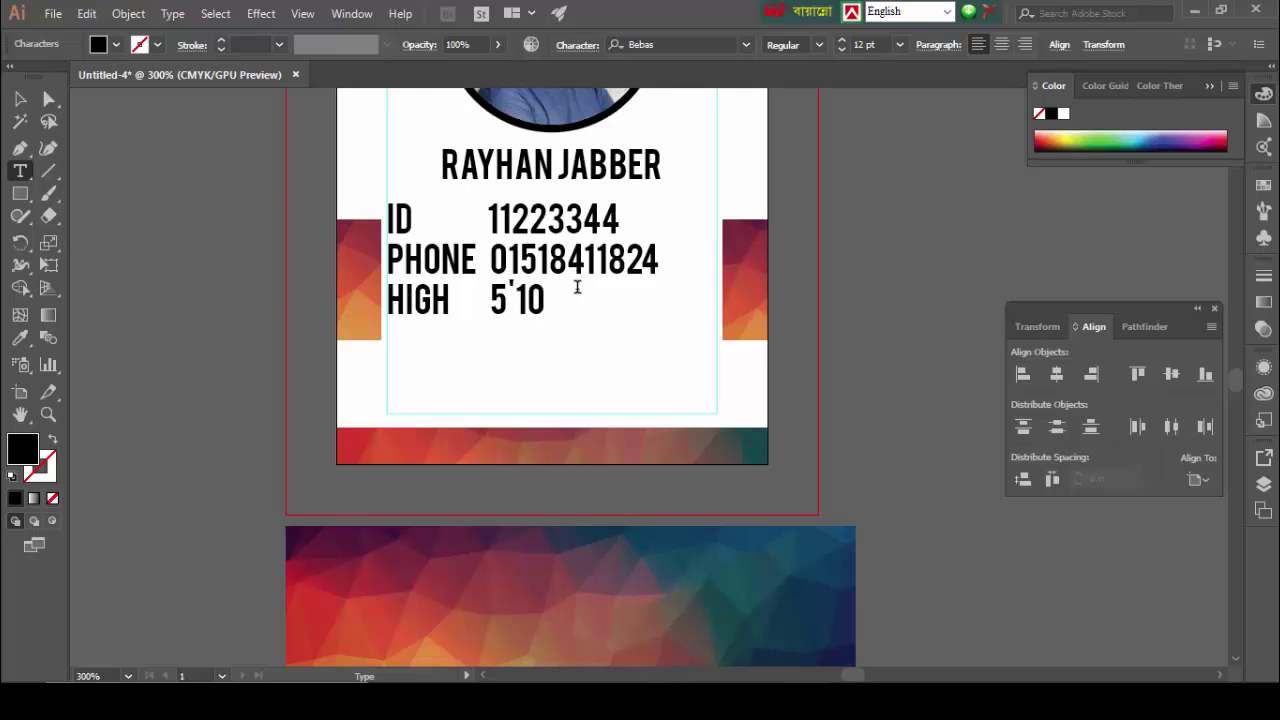
text(")
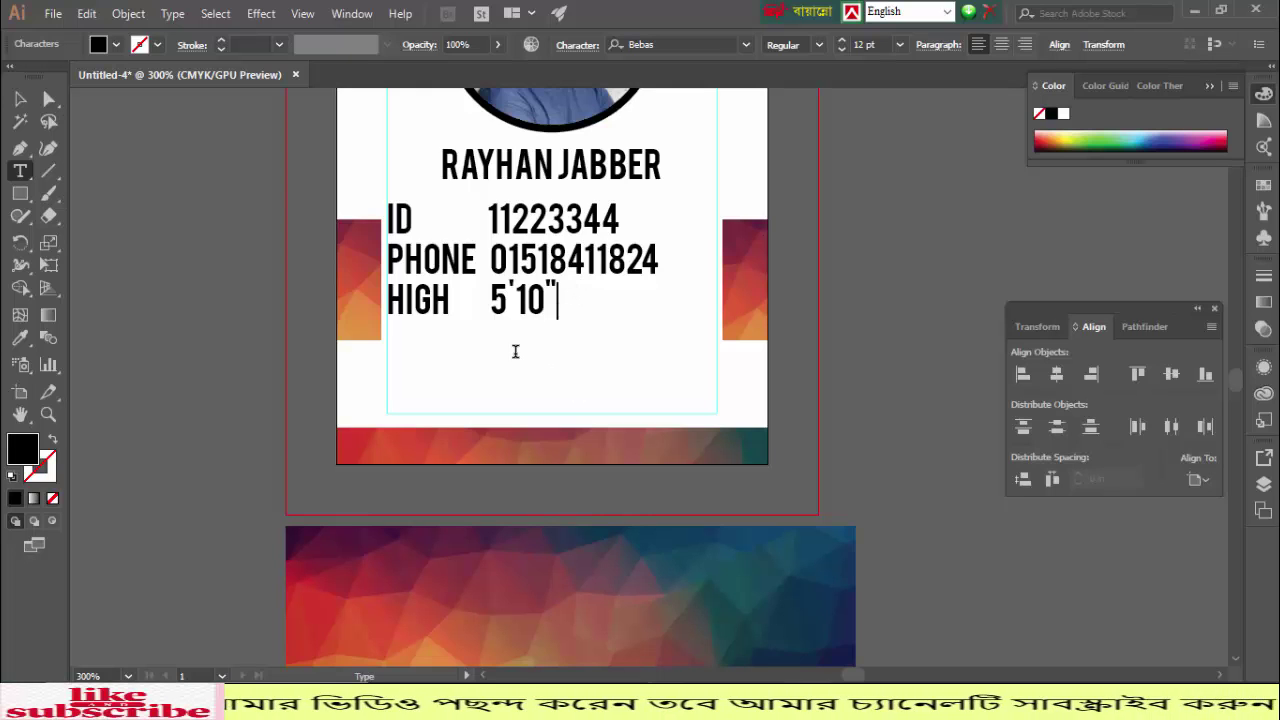
key(Return)
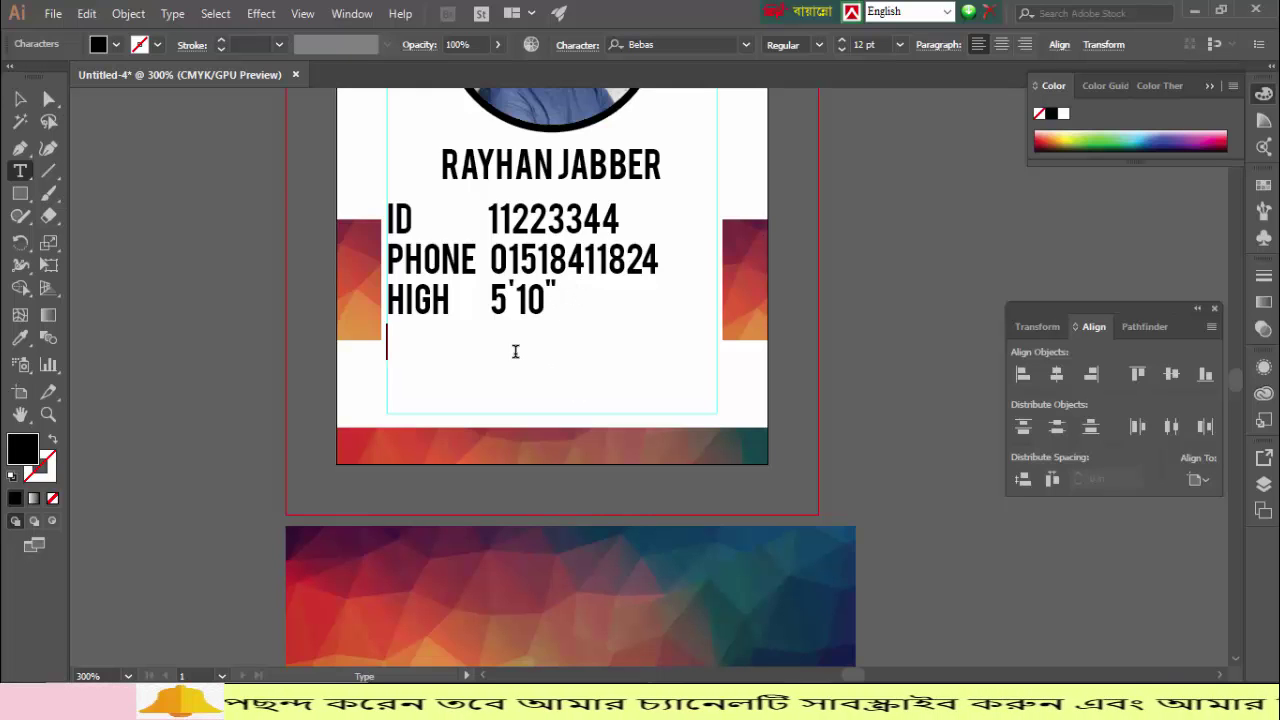
text(BG        )
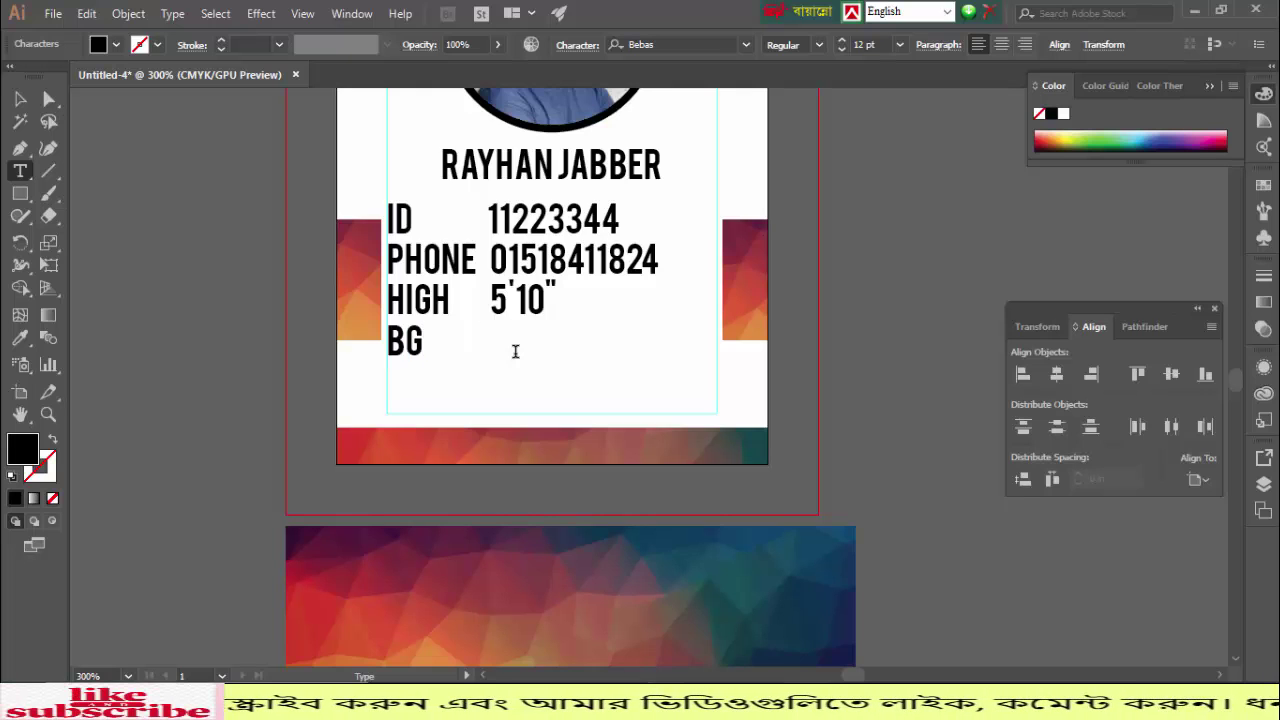
text(  AB)
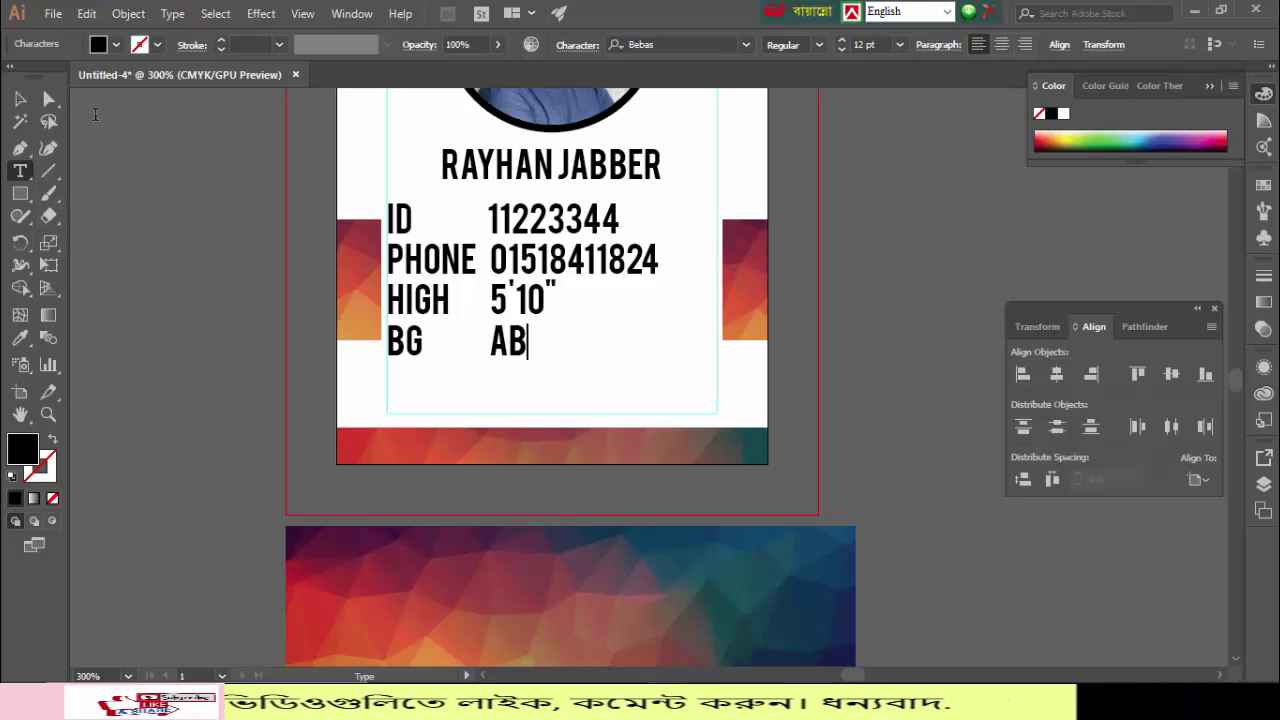
Step: Reduce the details text block to 6 pt and nudge it slightly downward
click(20, 100)
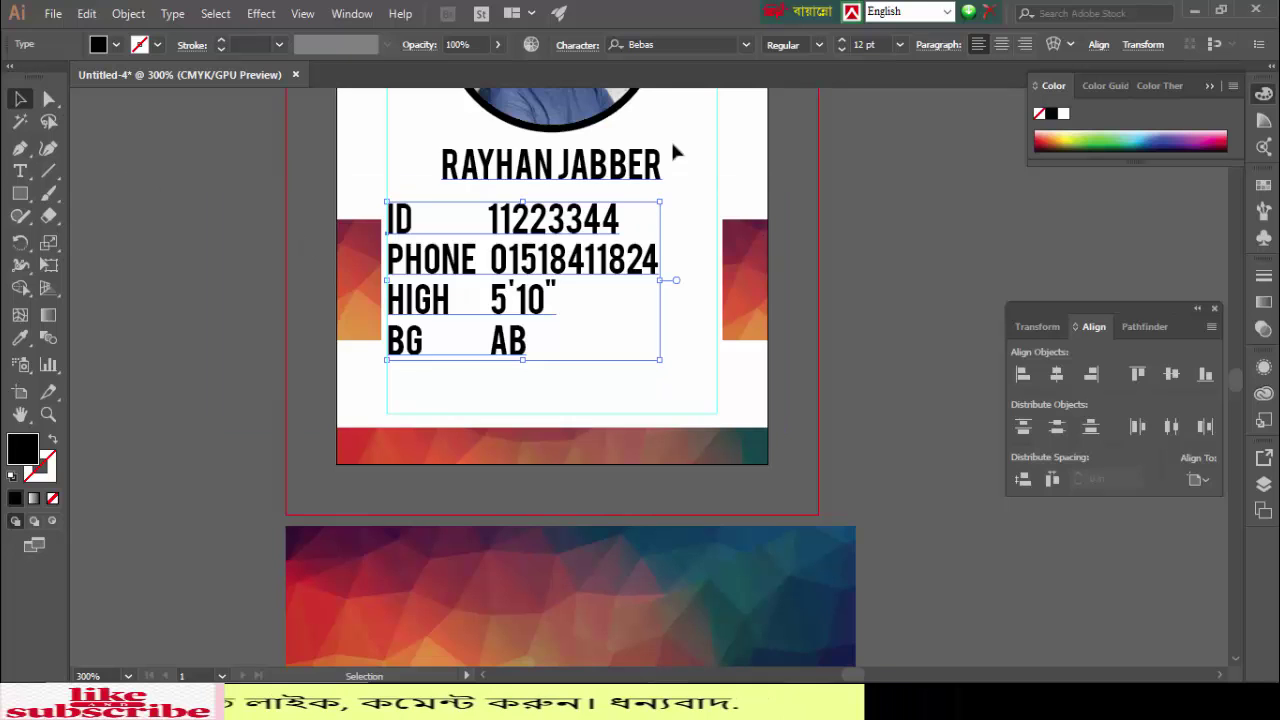
click(844, 52)
click(844, 52)
click(844, 52)
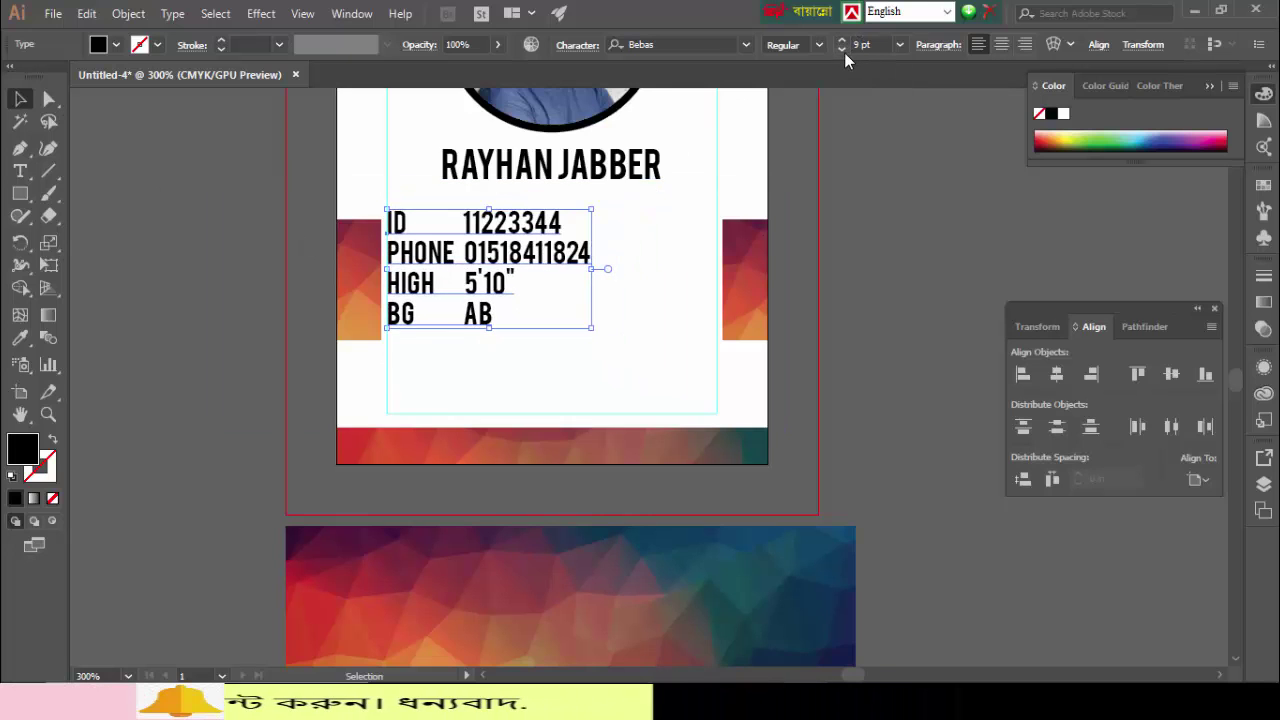
click(844, 52)
click(844, 52)
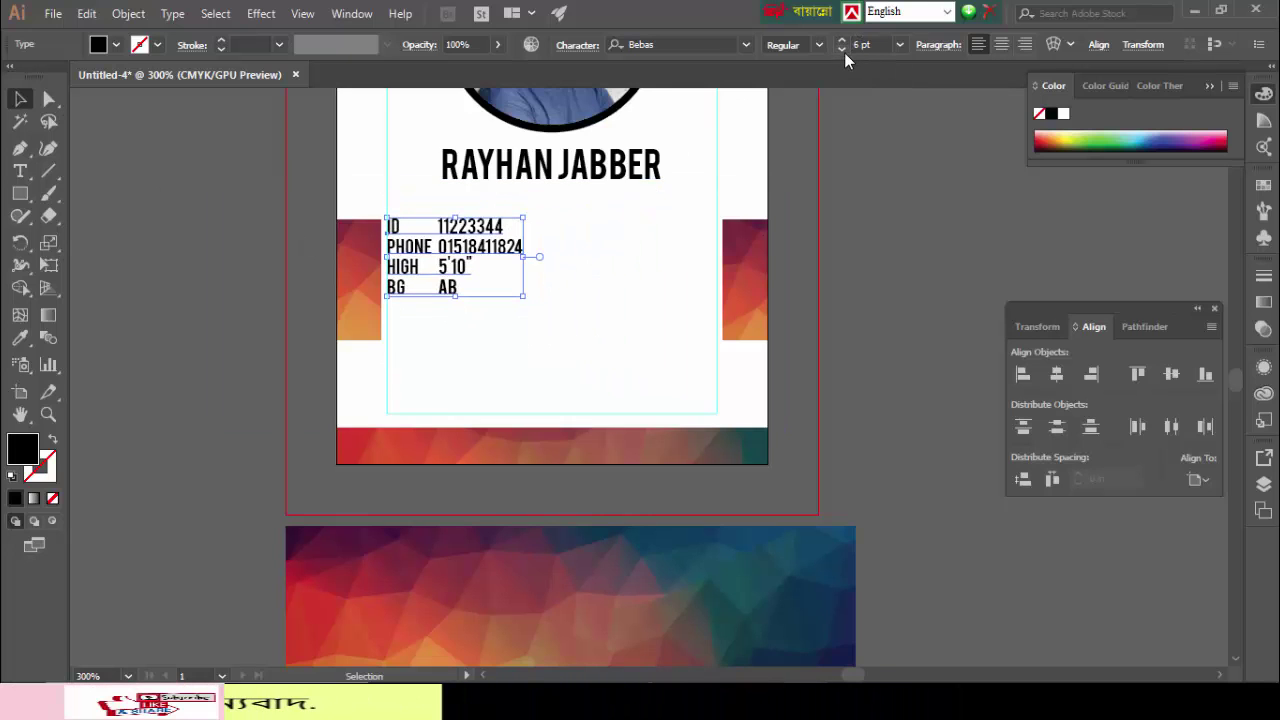
scroll(259, 386, up, 3)
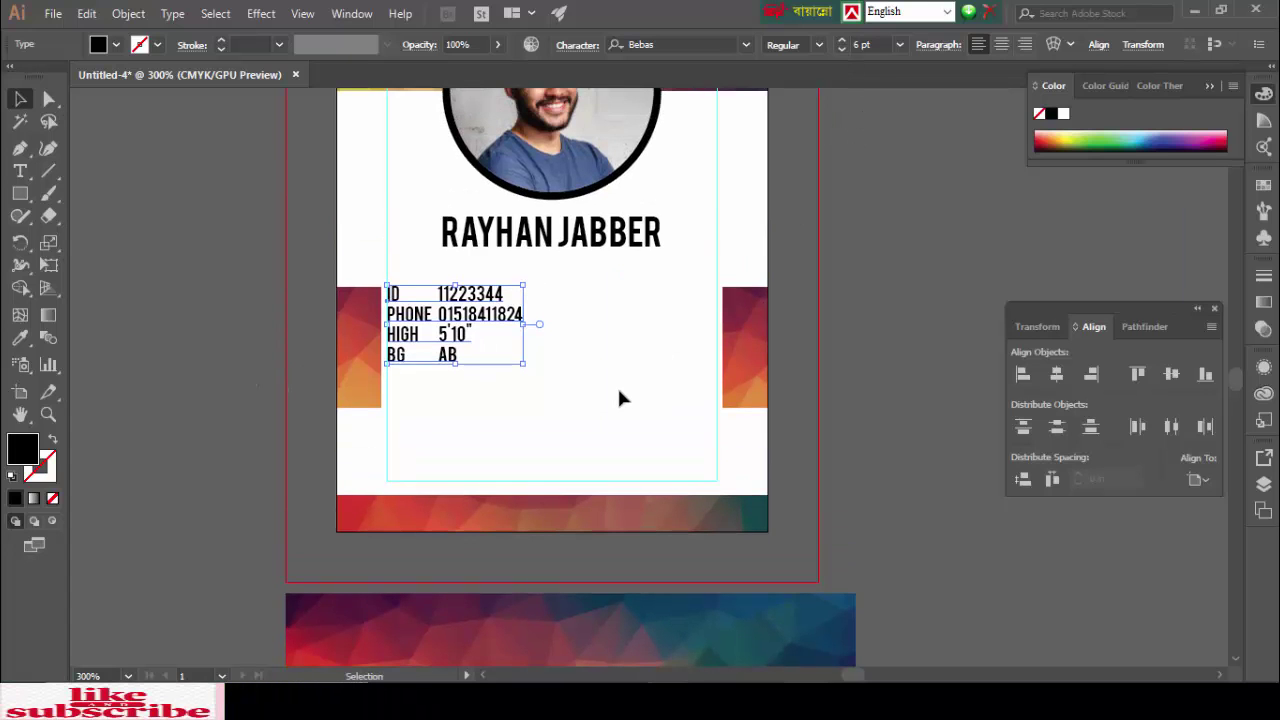
key(Down)
key(Down)
key(Down)
key(Down)
key(Down)
key(Down)
key(Down)
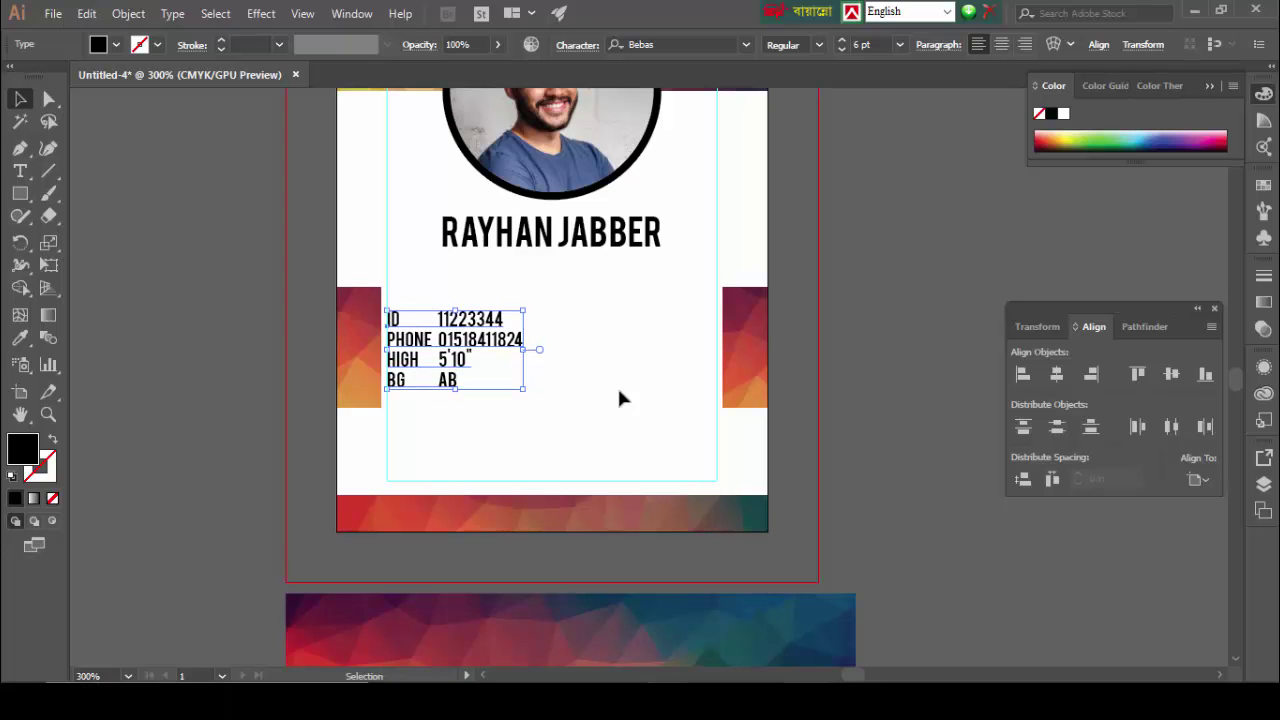
Step: Reselect the details list and enter text editing mode
click(194, 291)
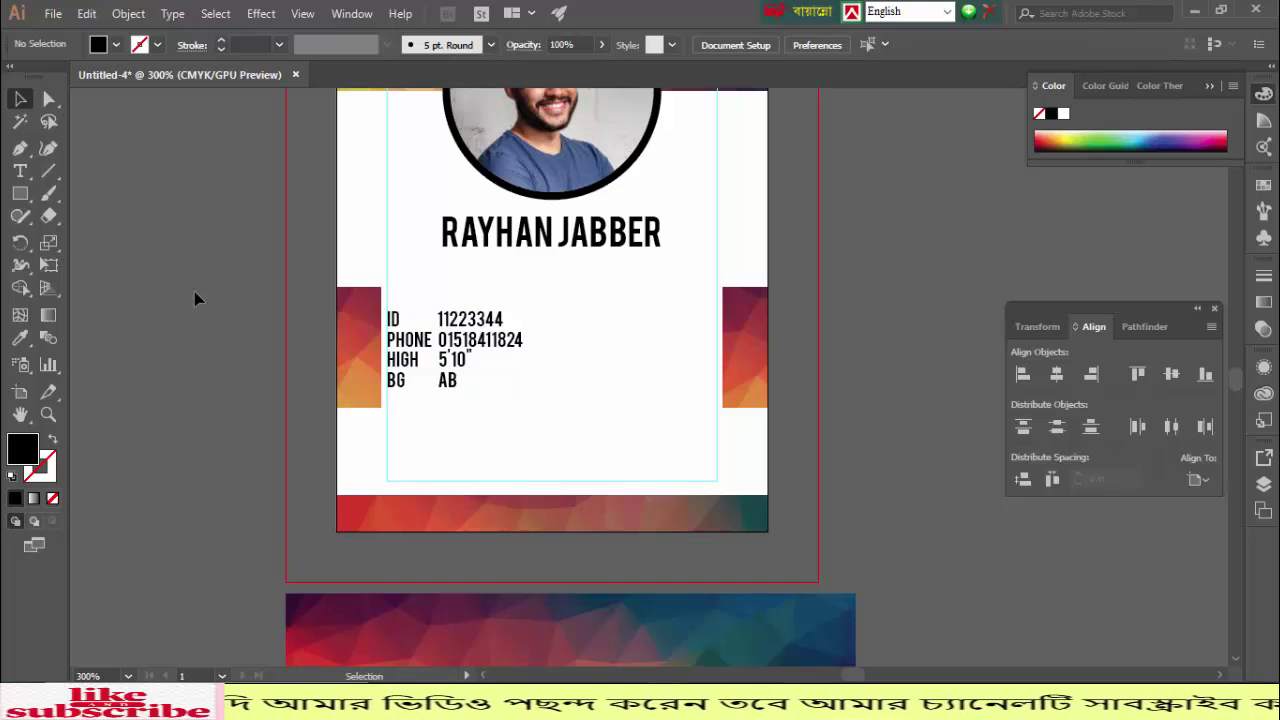
click(458, 388)
click(441, 414)
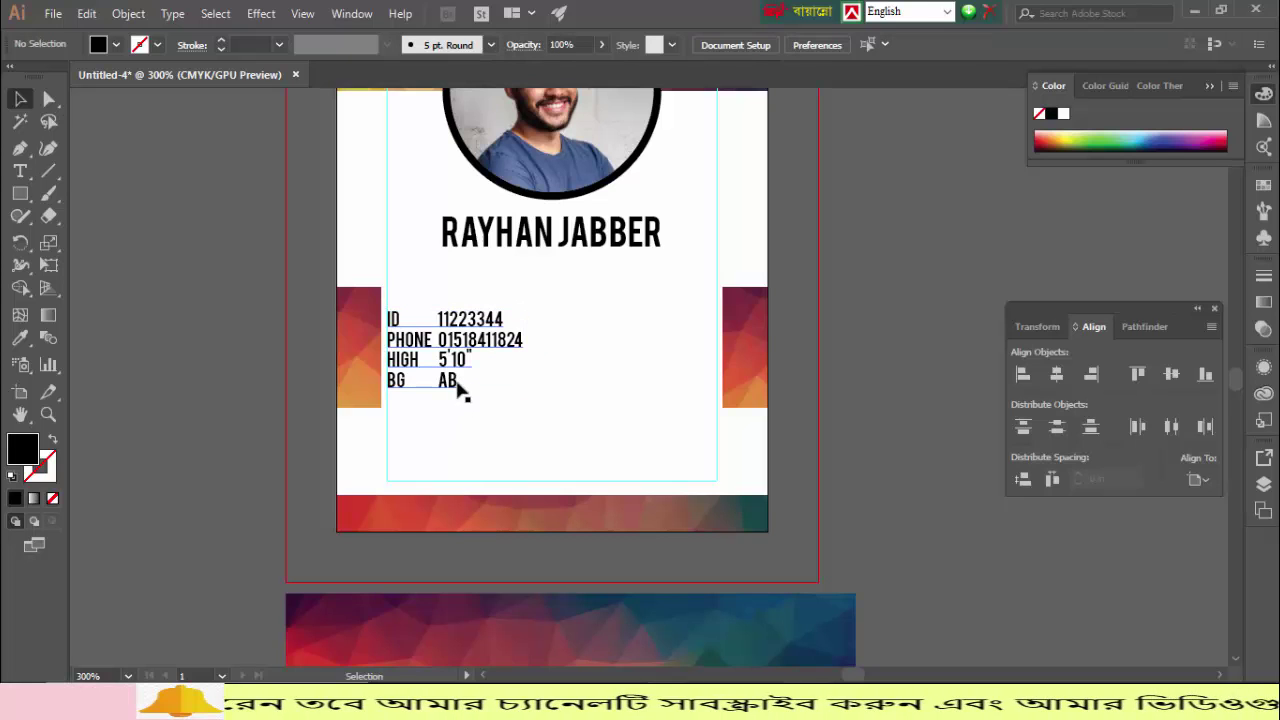
double_click(449, 385)
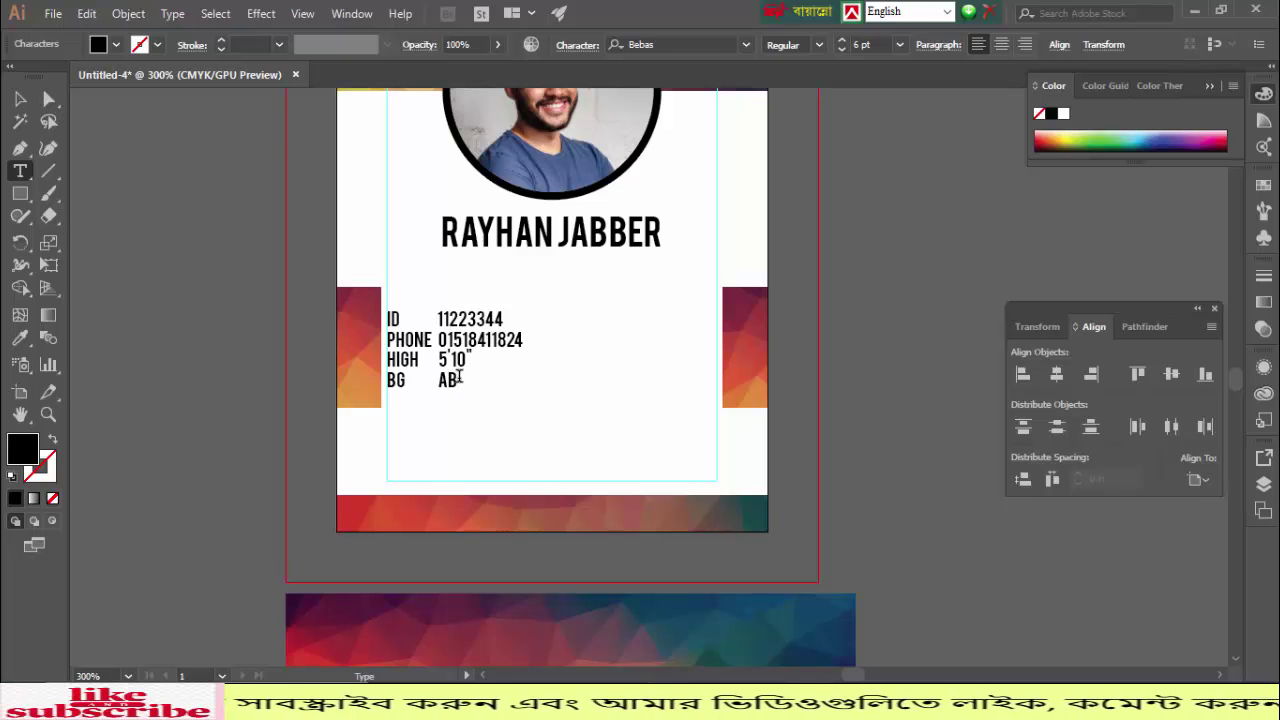
Step: Zoom in and add an EMAIL line with an e-mail address beneath the BG line
key(Escape)
key(ctrl+equal)
key(ctrl+equal)
key(ctrl+equal)
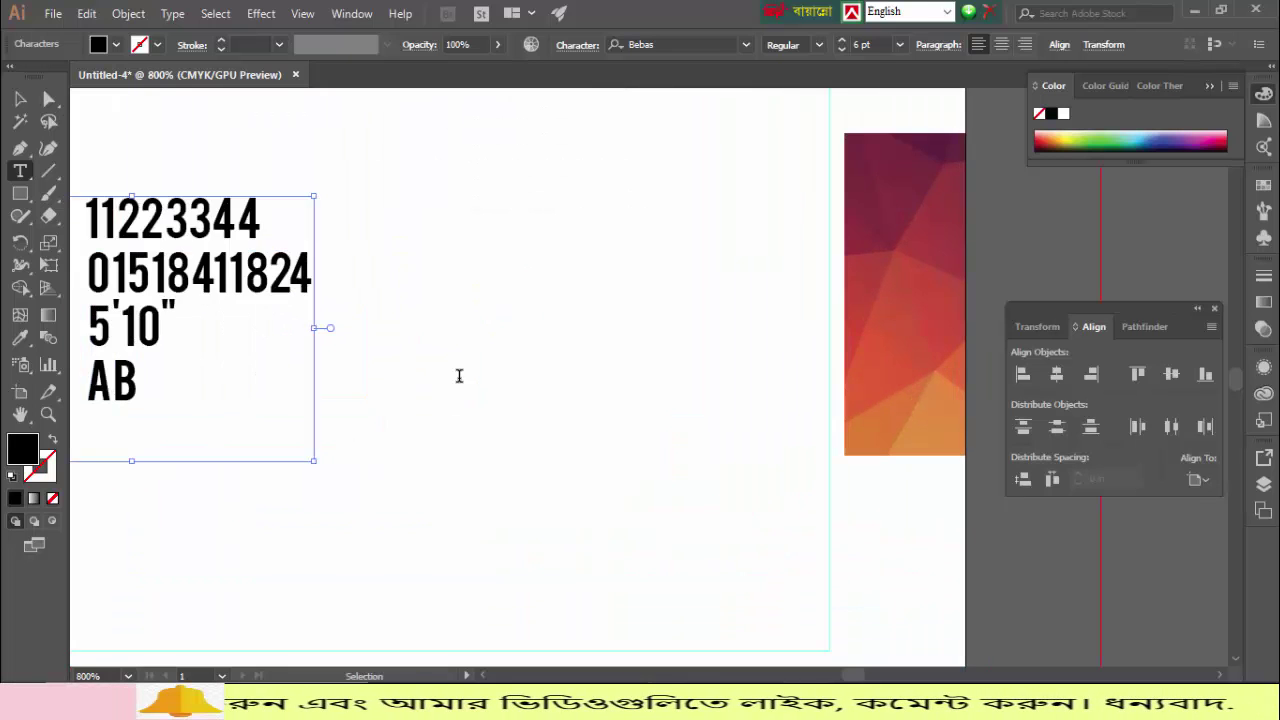
scroll(458, 375, left, 2)
drag(458, 375, 891, 283)
key(BackSpace)
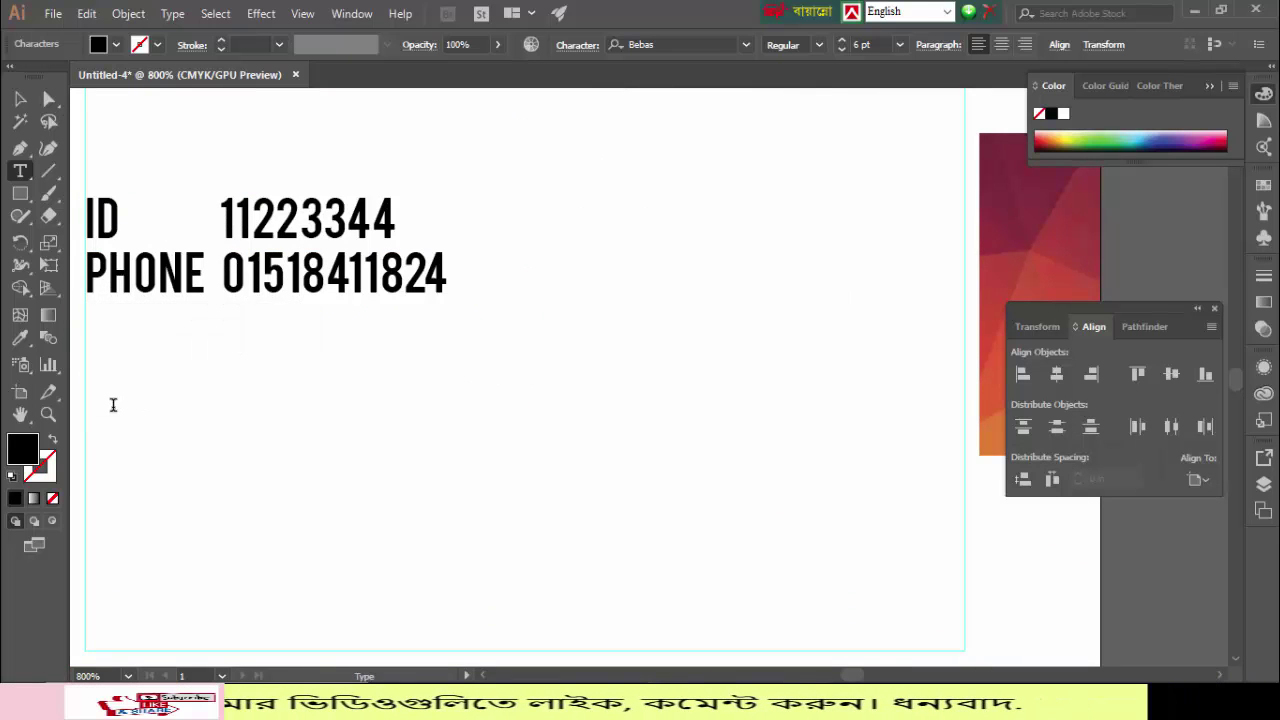
key(ctrl+z)
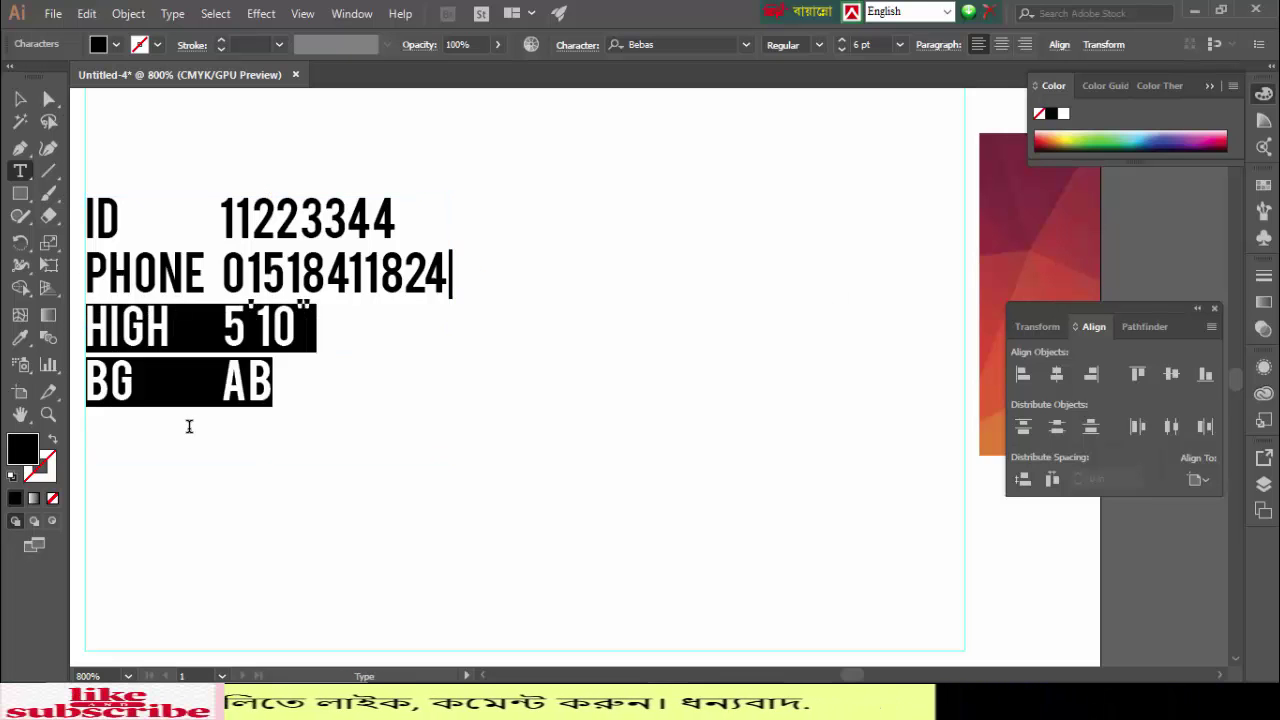
click(188, 426)
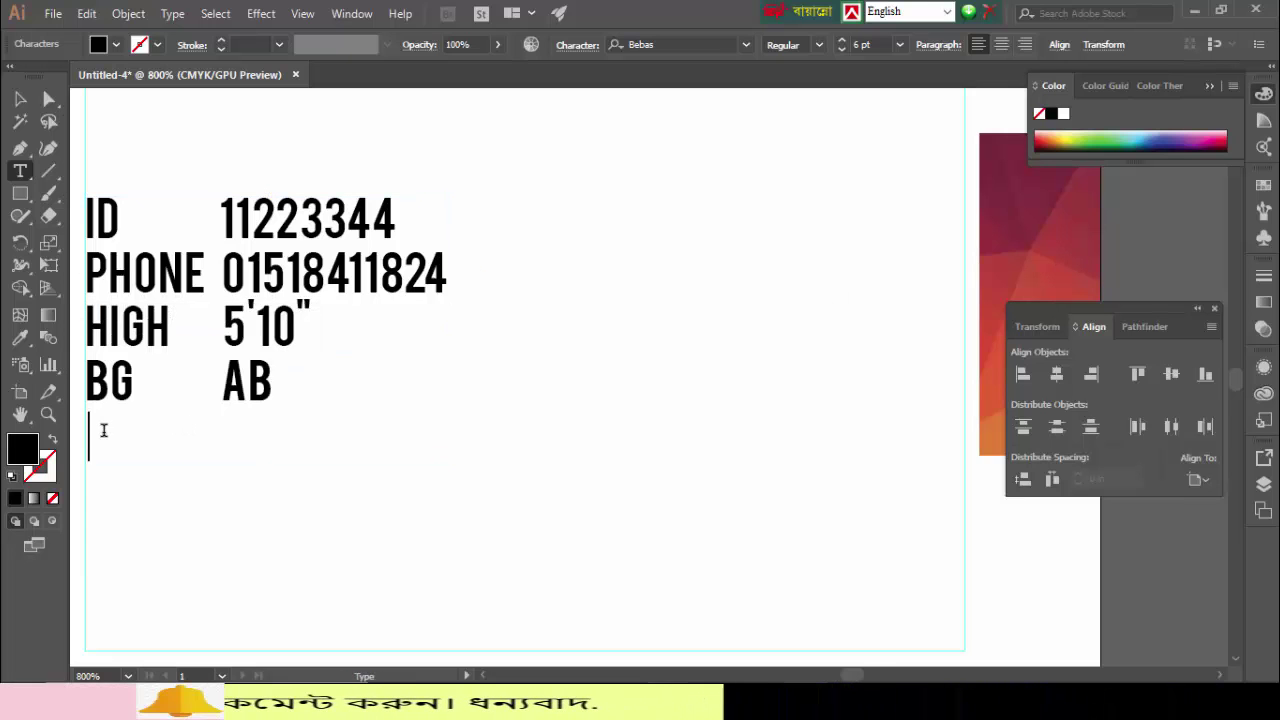
text(EMAI)
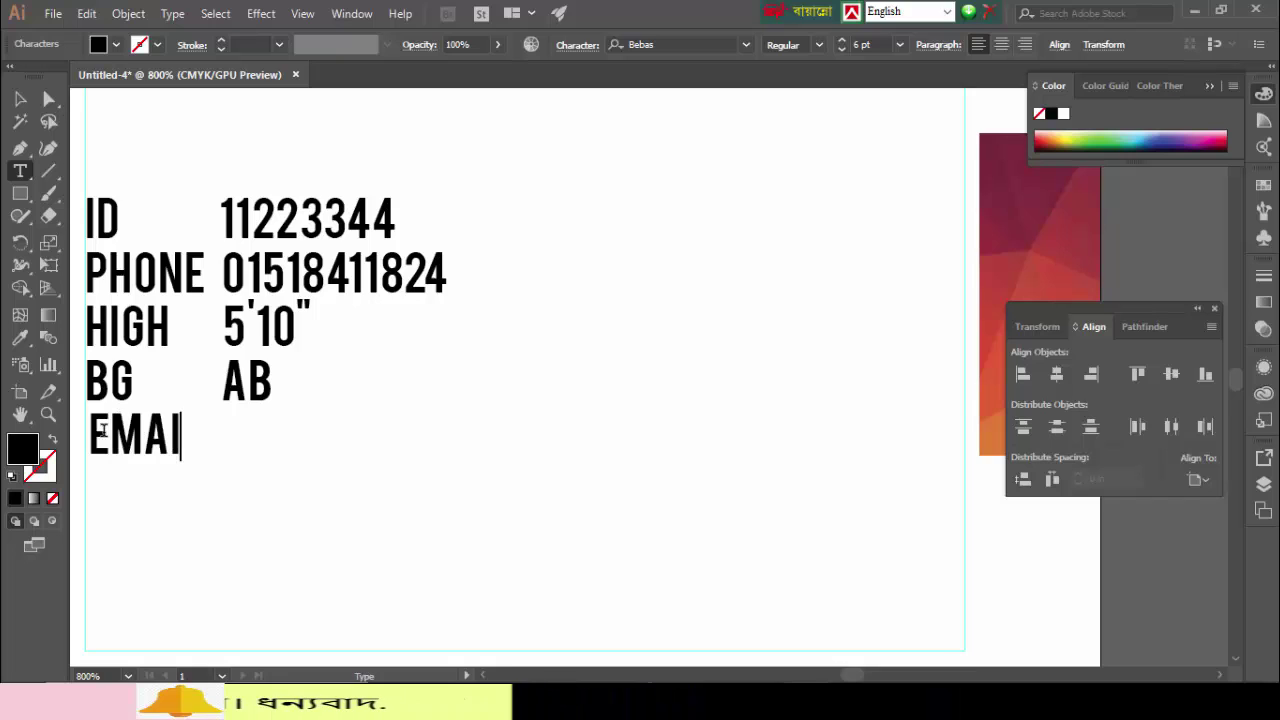
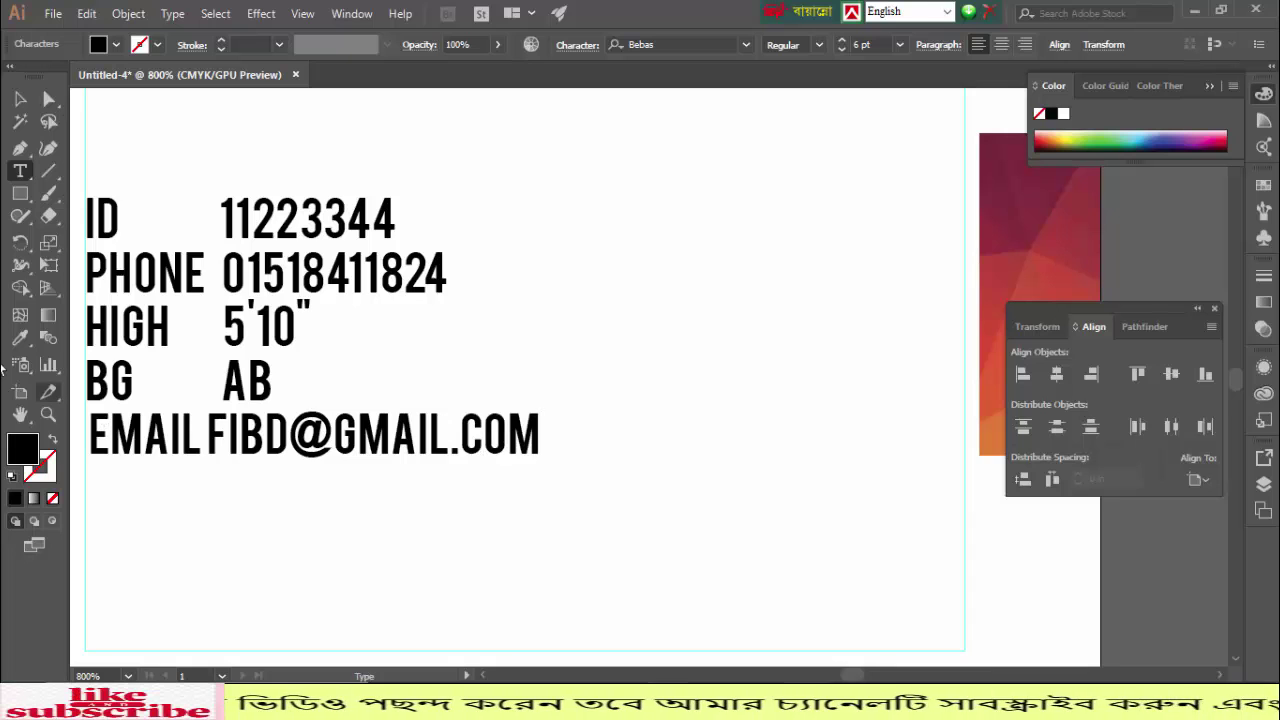
key(Escape)
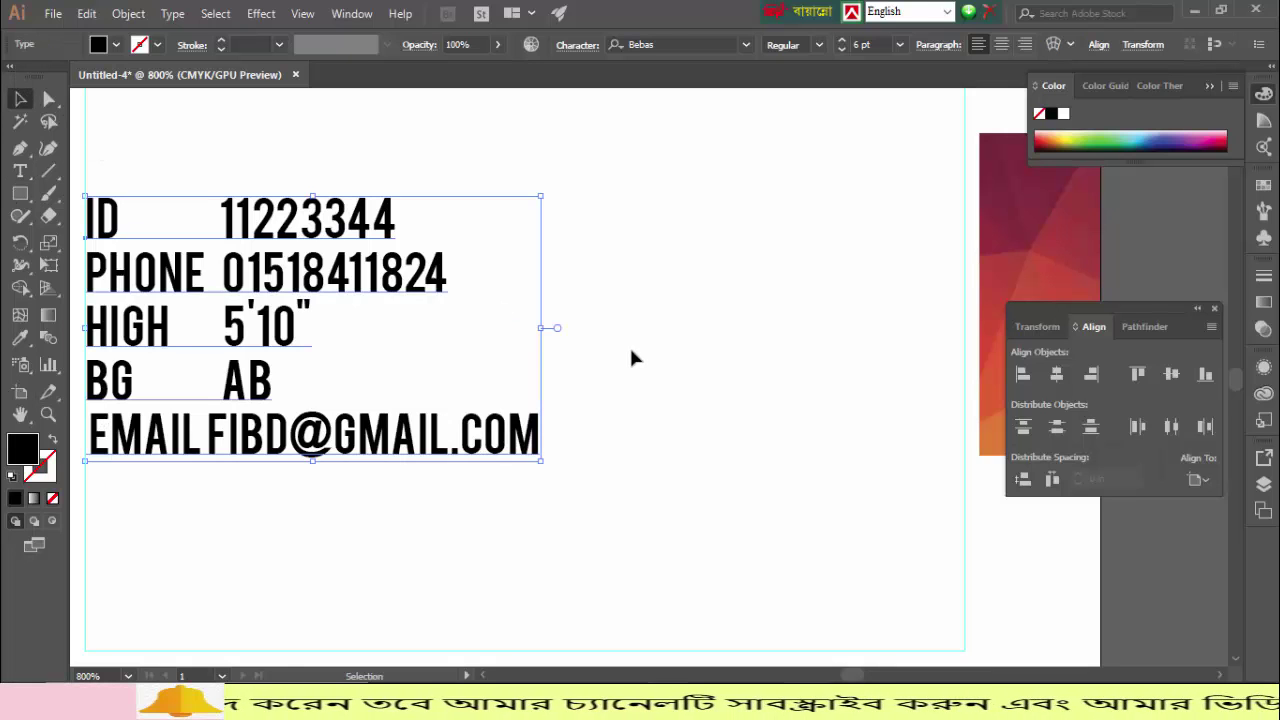
Step: Set the details list font to Arial
click(747, 45)
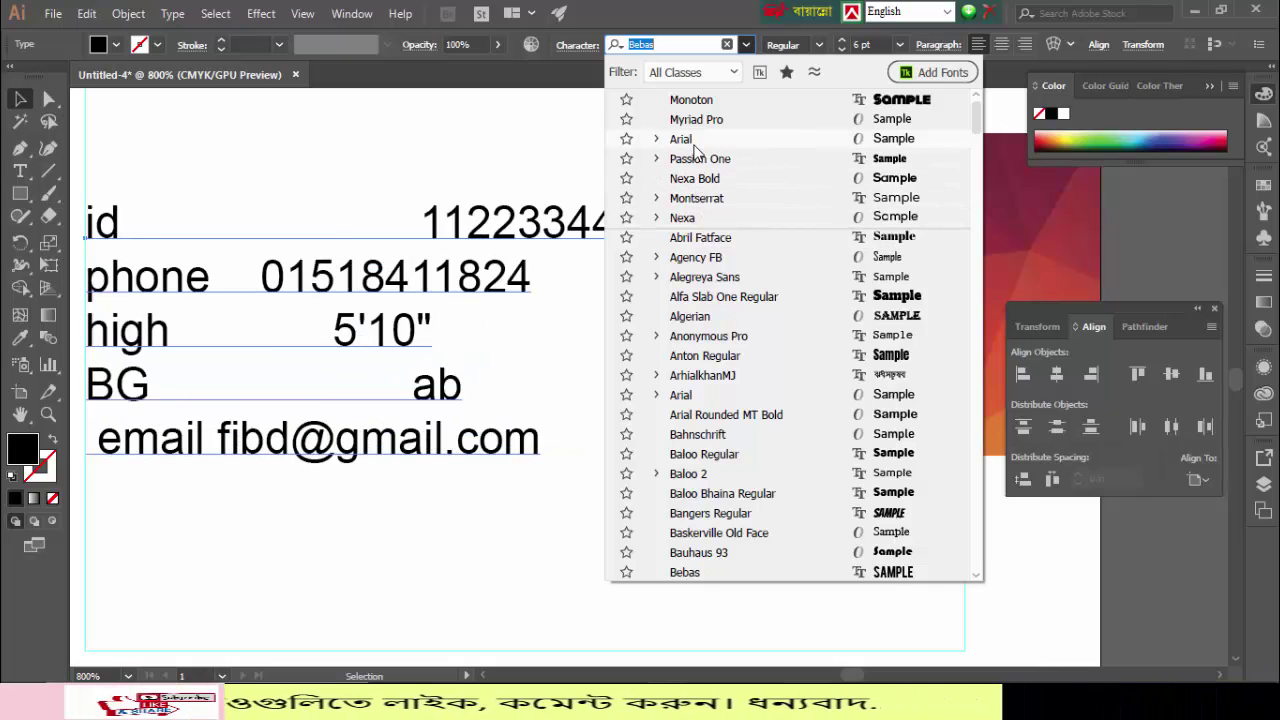
click(694, 142)
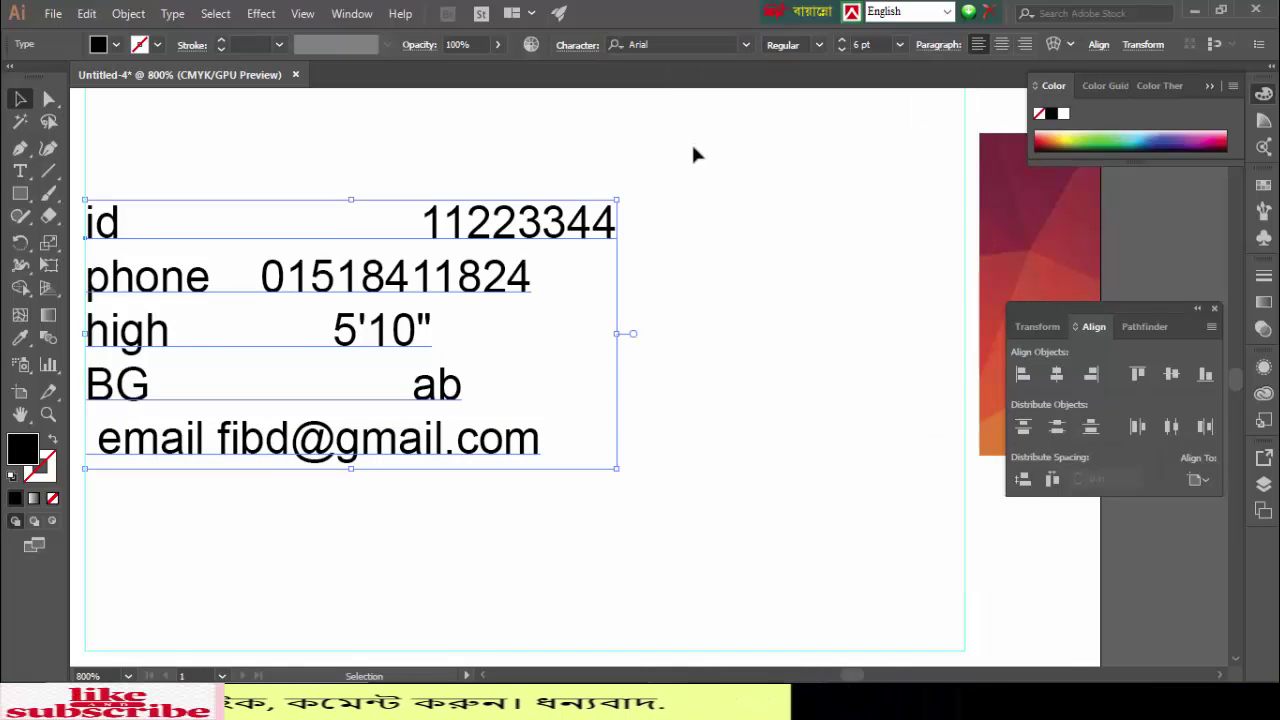
click(697, 337)
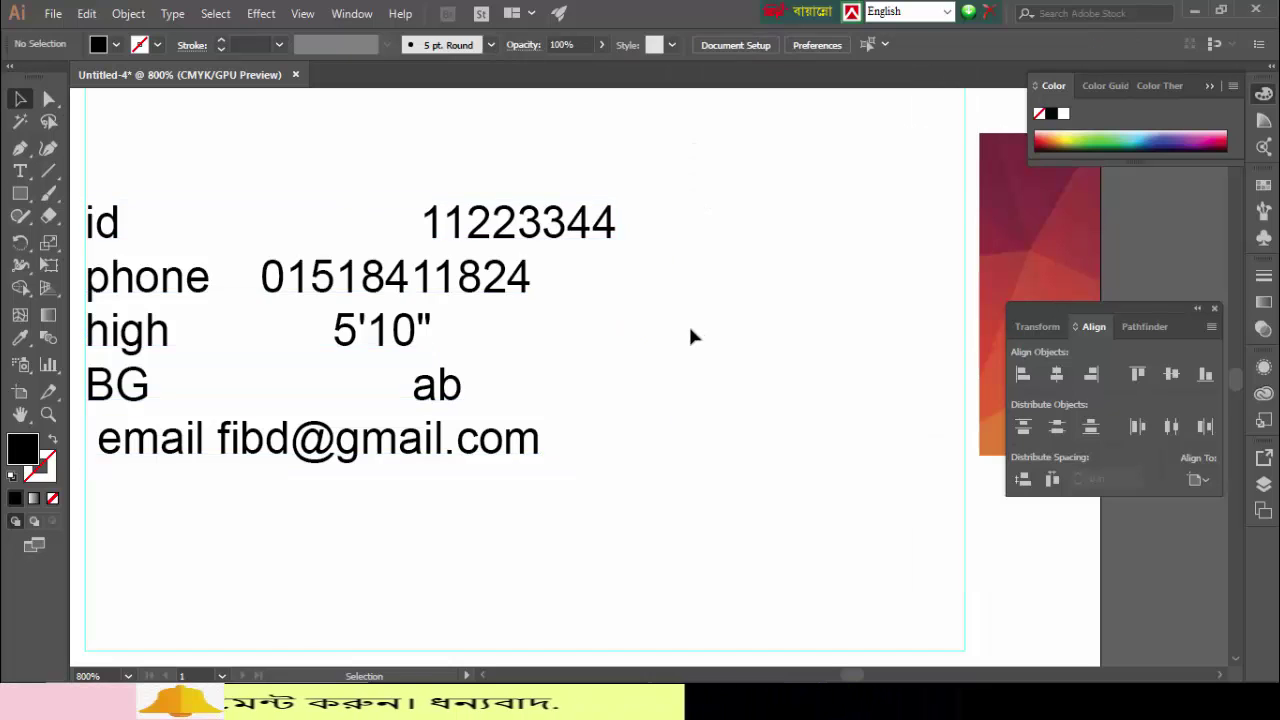
Step: Remove the extra spaces before the ID number and the height value
double_click(428, 226)
key(BackSpace)
key(BackSpace)
key(BackSpace)
key(BackSpace)
key(BackSpace)
key(BackSpace)
key(BackSpace)
key(BackSpace)
key(BackSpace)
key(BackSpace)
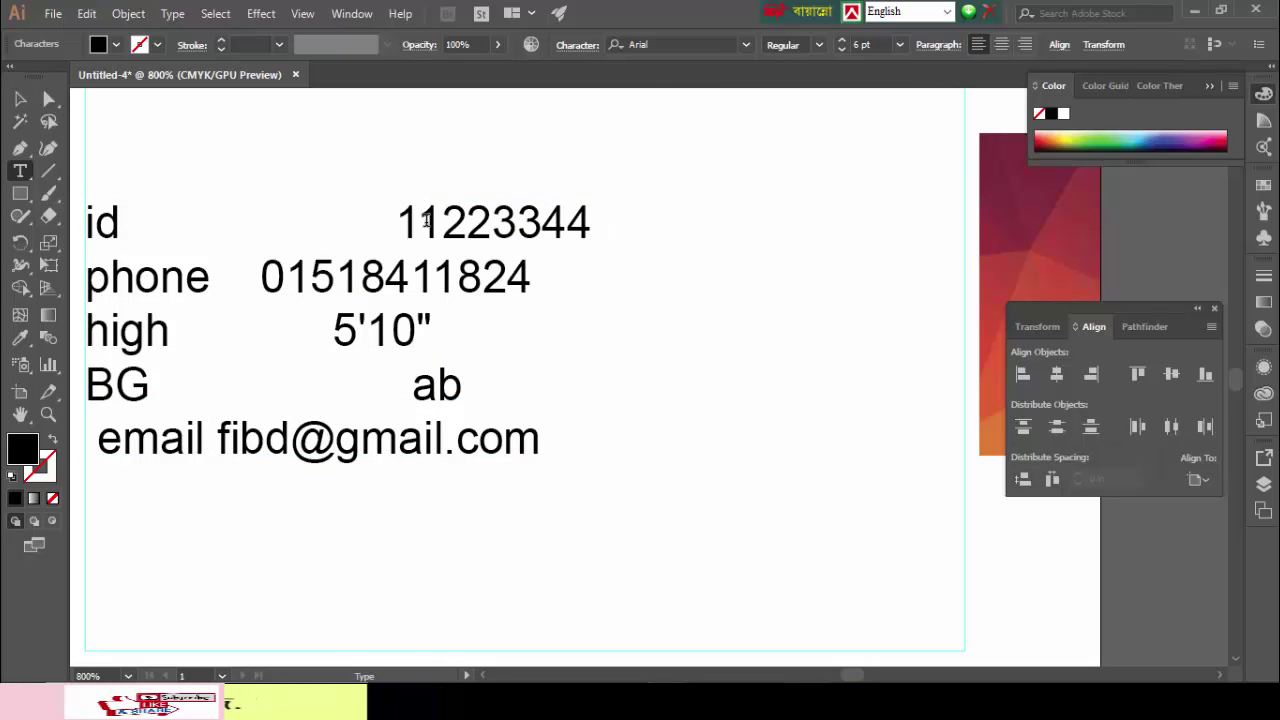
key(BackSpace)
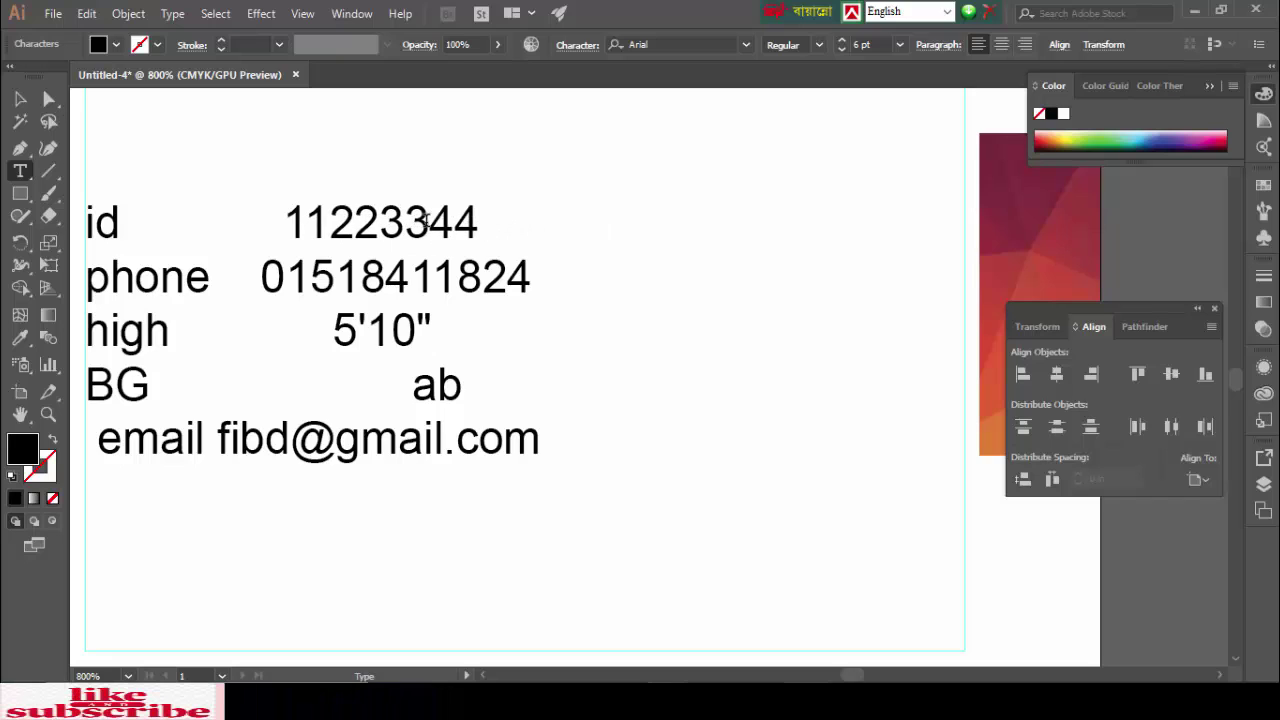
key(BackSpace)
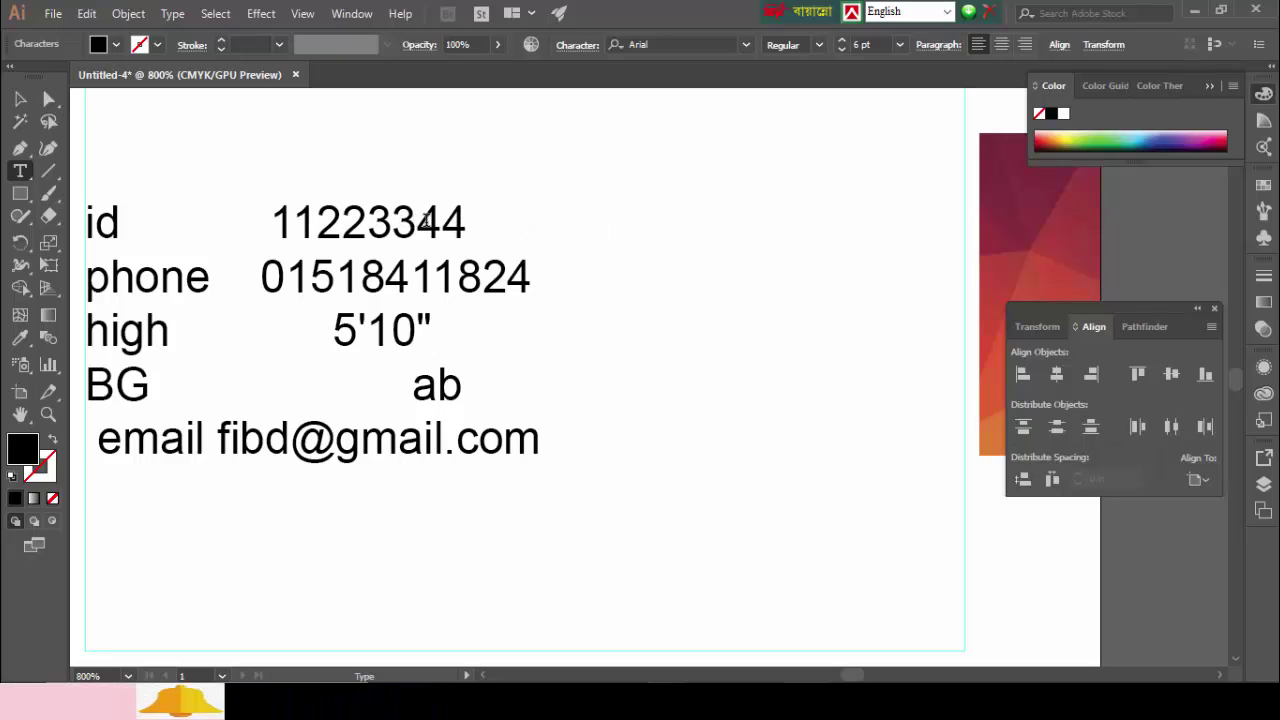
key(BackSpace)
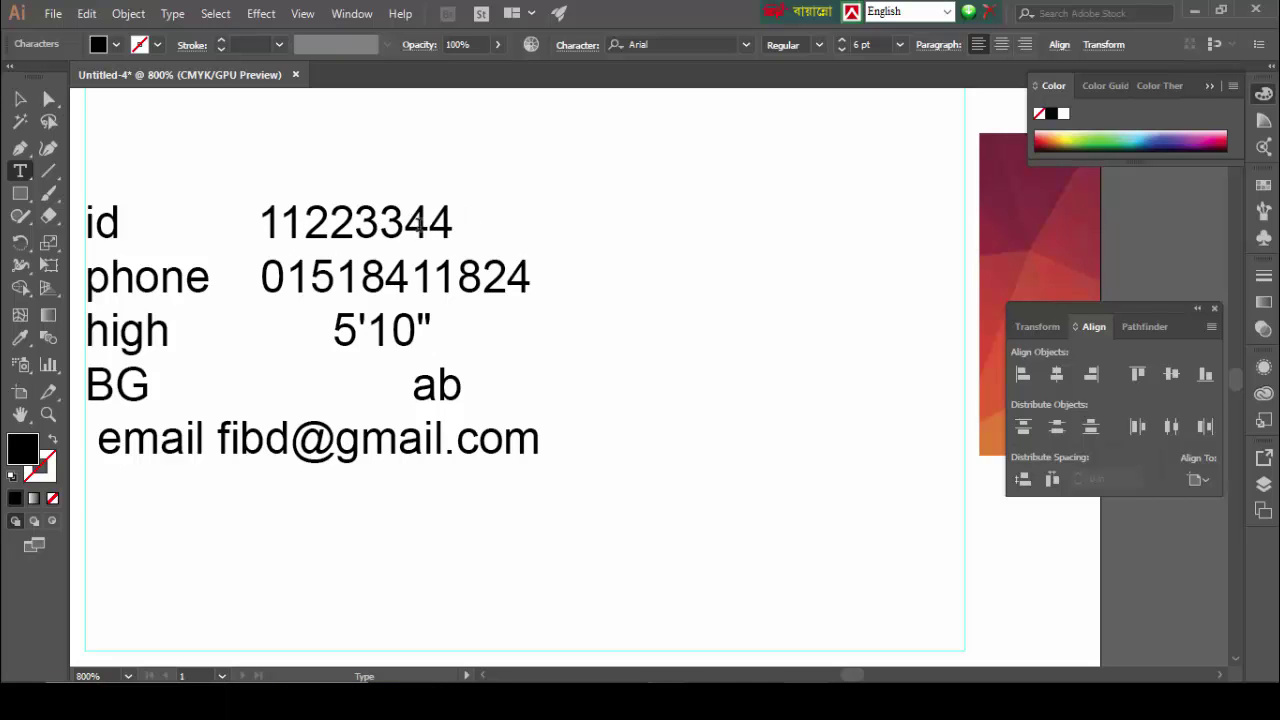
key(BackSpace)
key(BackSpace)
key(BackSpace)
key(BackSpace)
key(BackSpace)
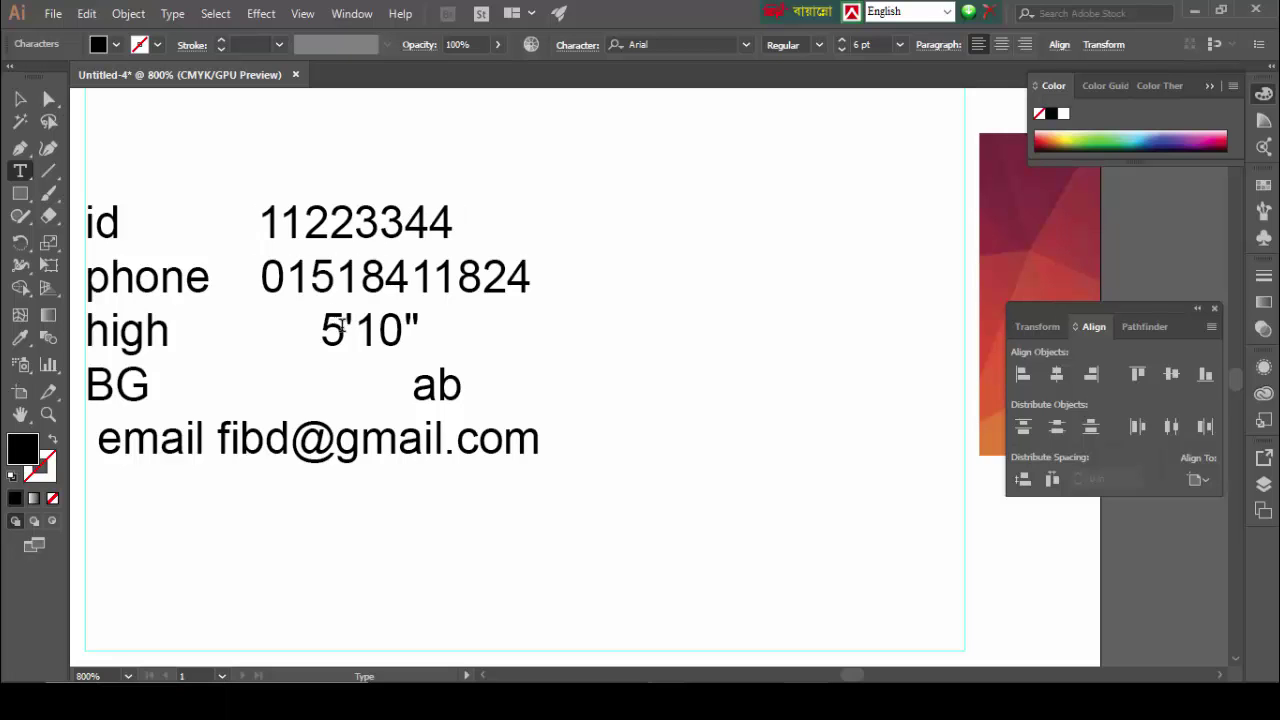
key(BackSpace)
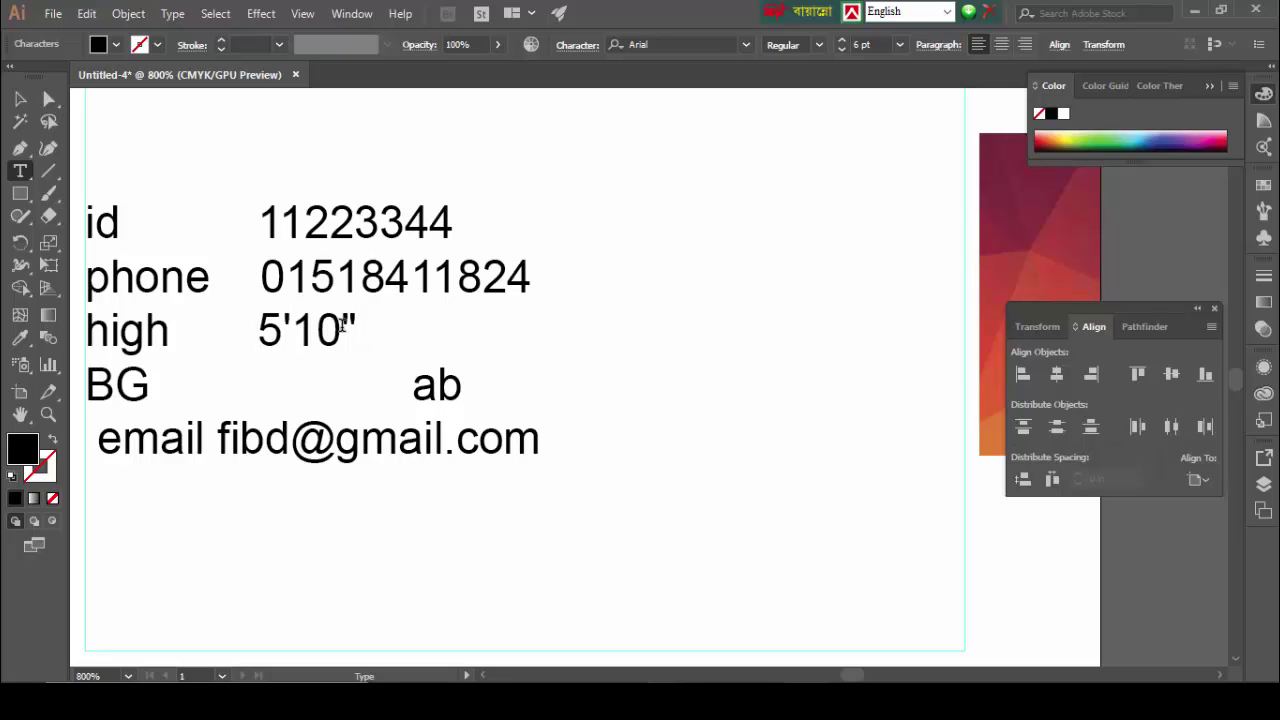
Step: Retype the blood group as AB and close up the spaces before it
drag(413, 385, 465, 385)
text(AB)
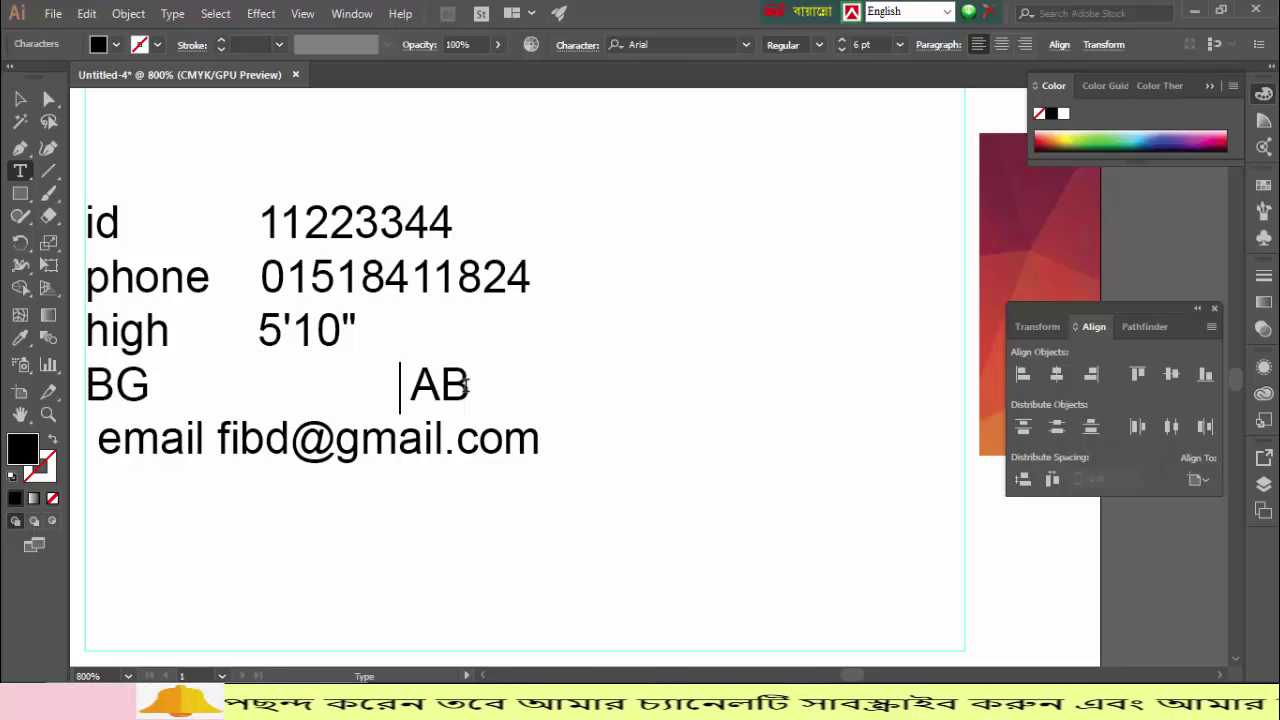
key(Left)
key(Left)
key(BackSpace)
key(BackSpace)
key(BackSpace)
key(BackSpace)
key(BackSpace)
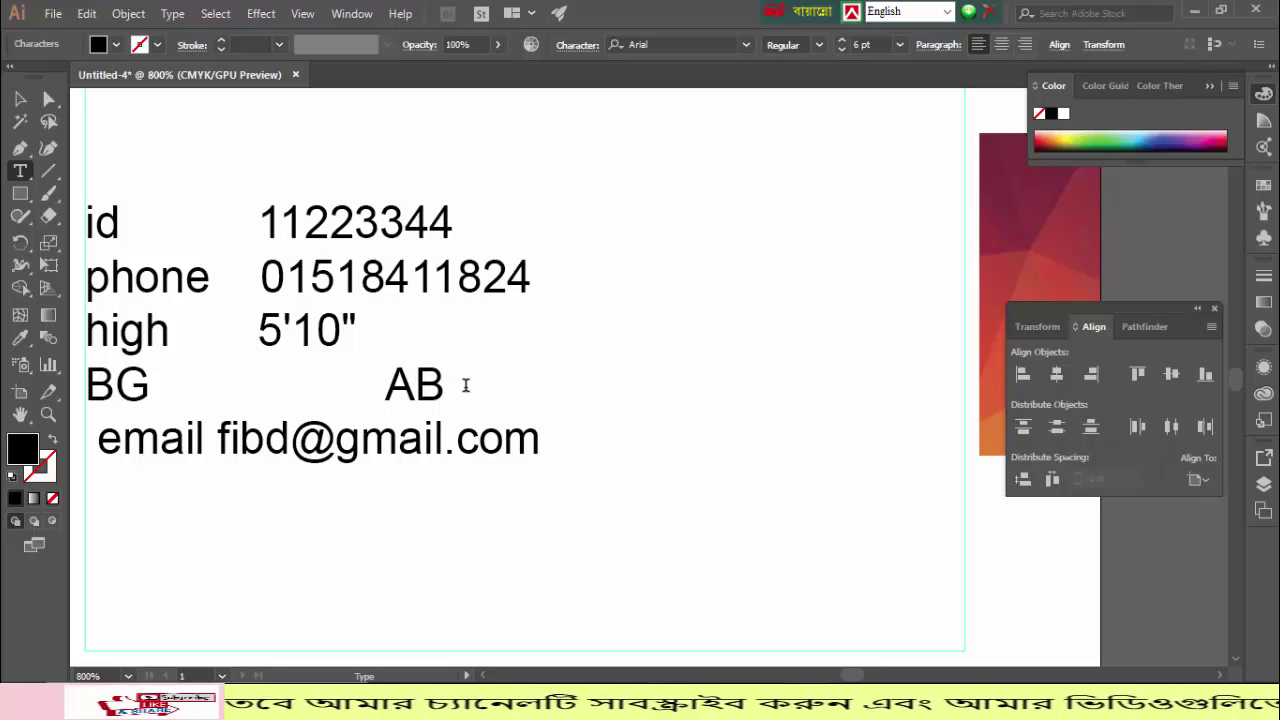
key(BackSpace)
key(BackSpace)
key(BackSpace)
key(BackSpace)
key(BackSpace)
key(BackSpace)
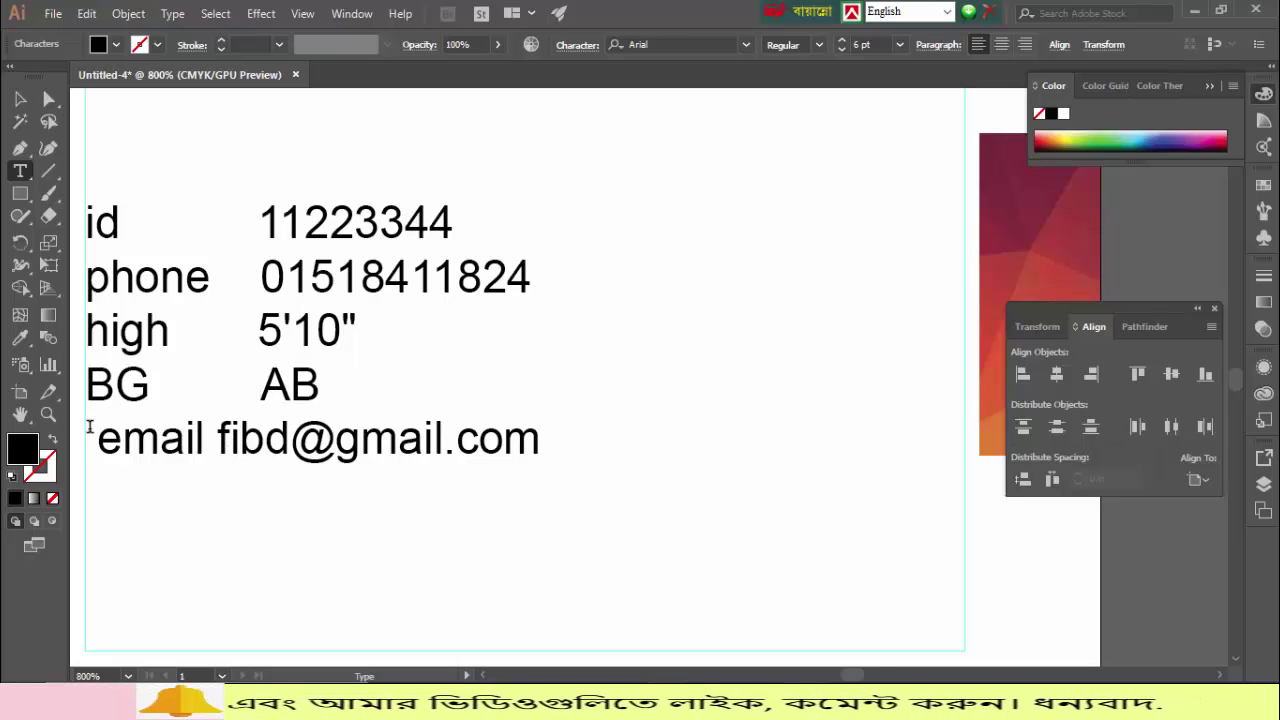
Step: Retype the email label as 'Email :' and add colons before the AB, height, phone and ID values
drag(122, 432, 89, 436)
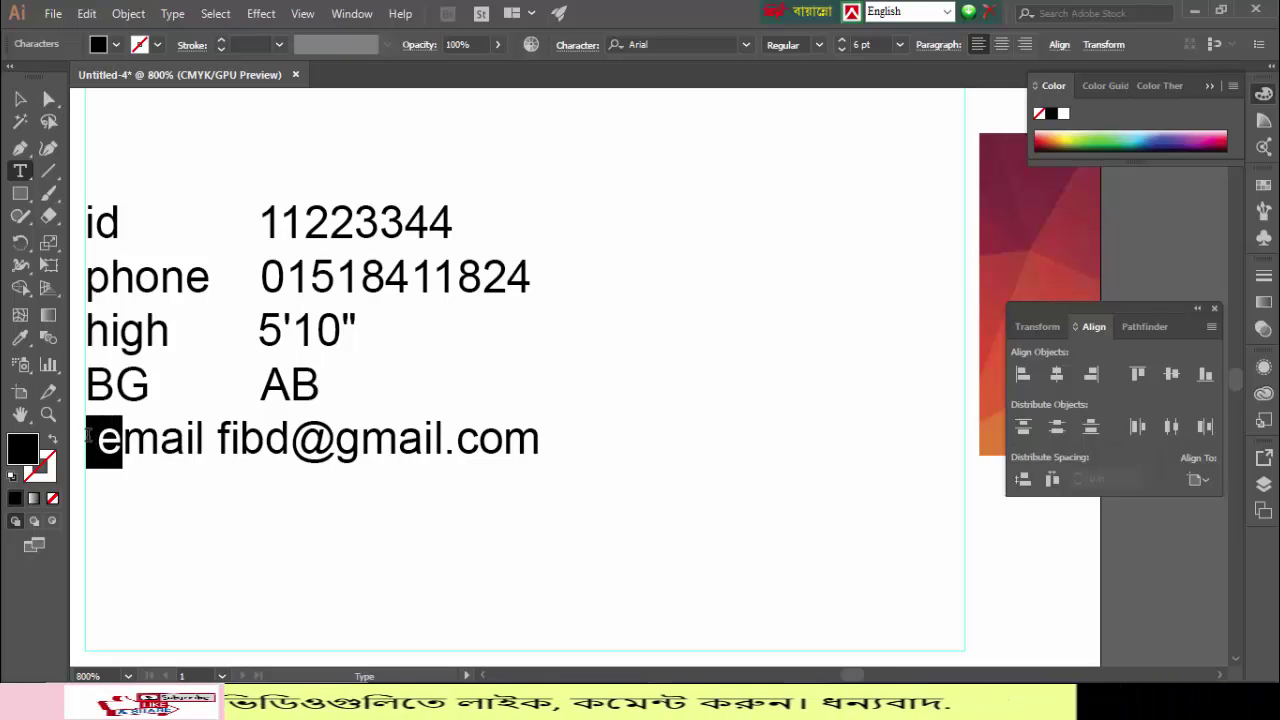
text(Email)
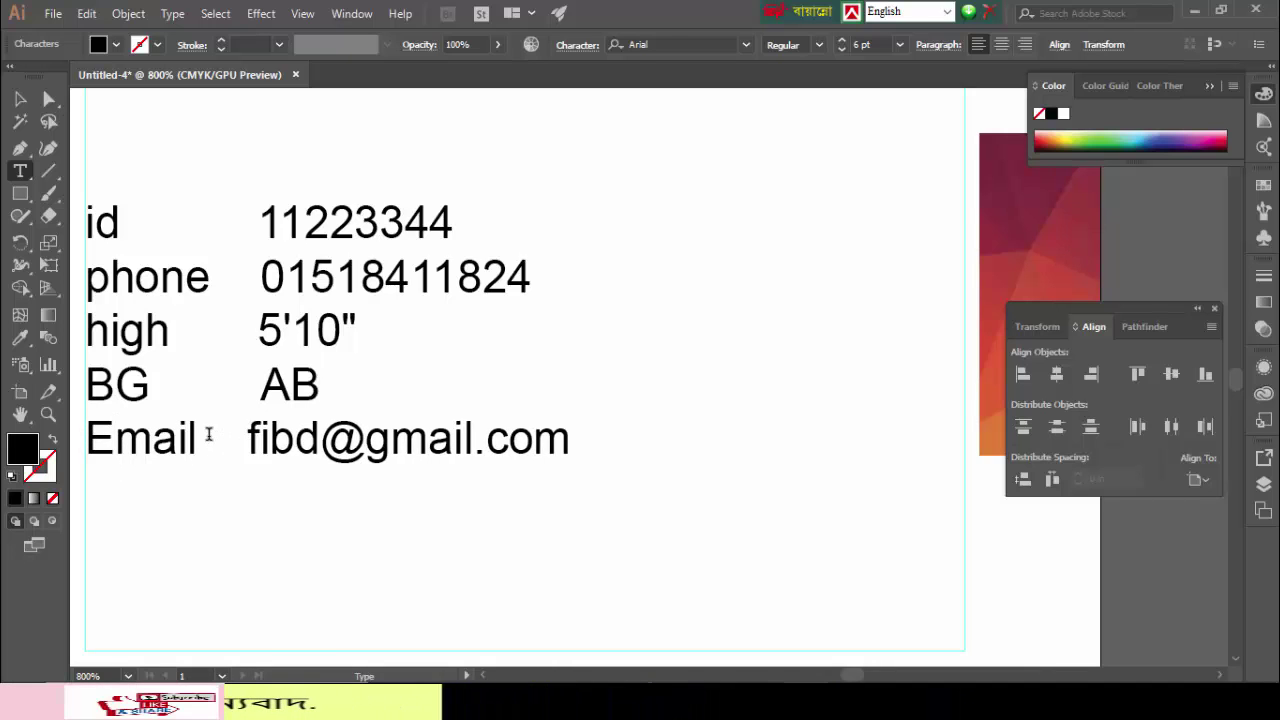
text(    :)
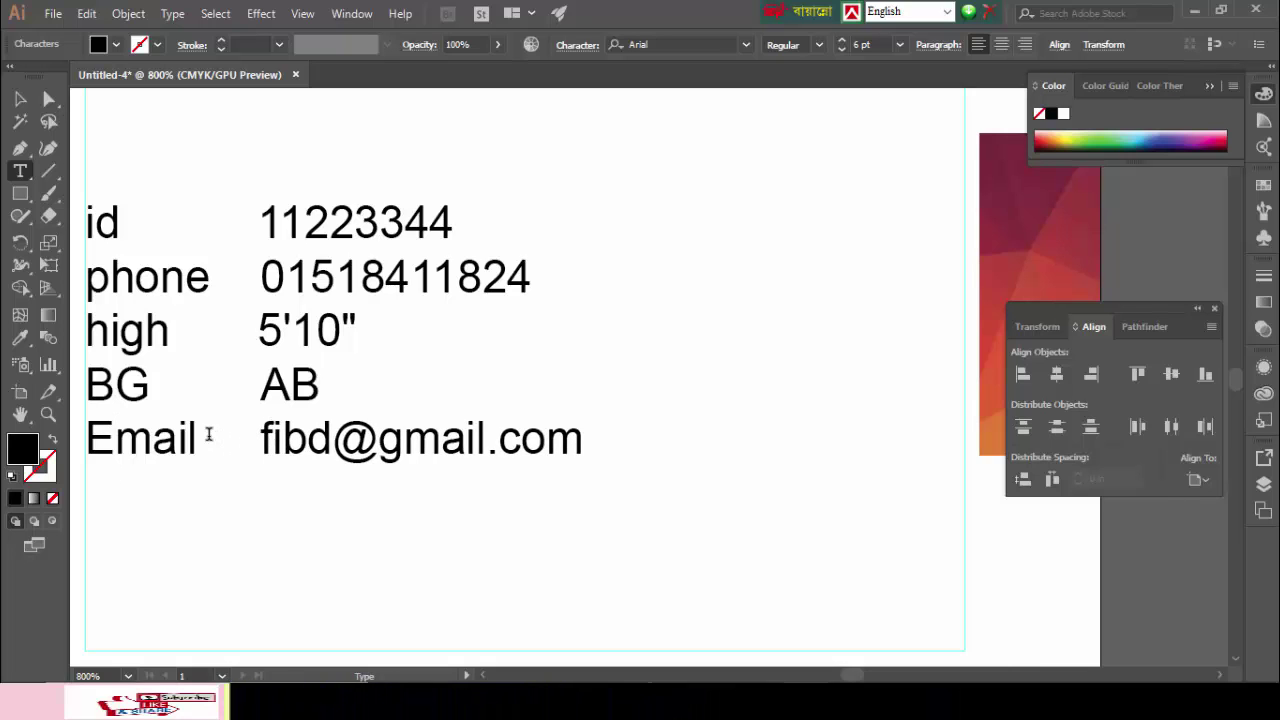
click(263, 385)
text(:)
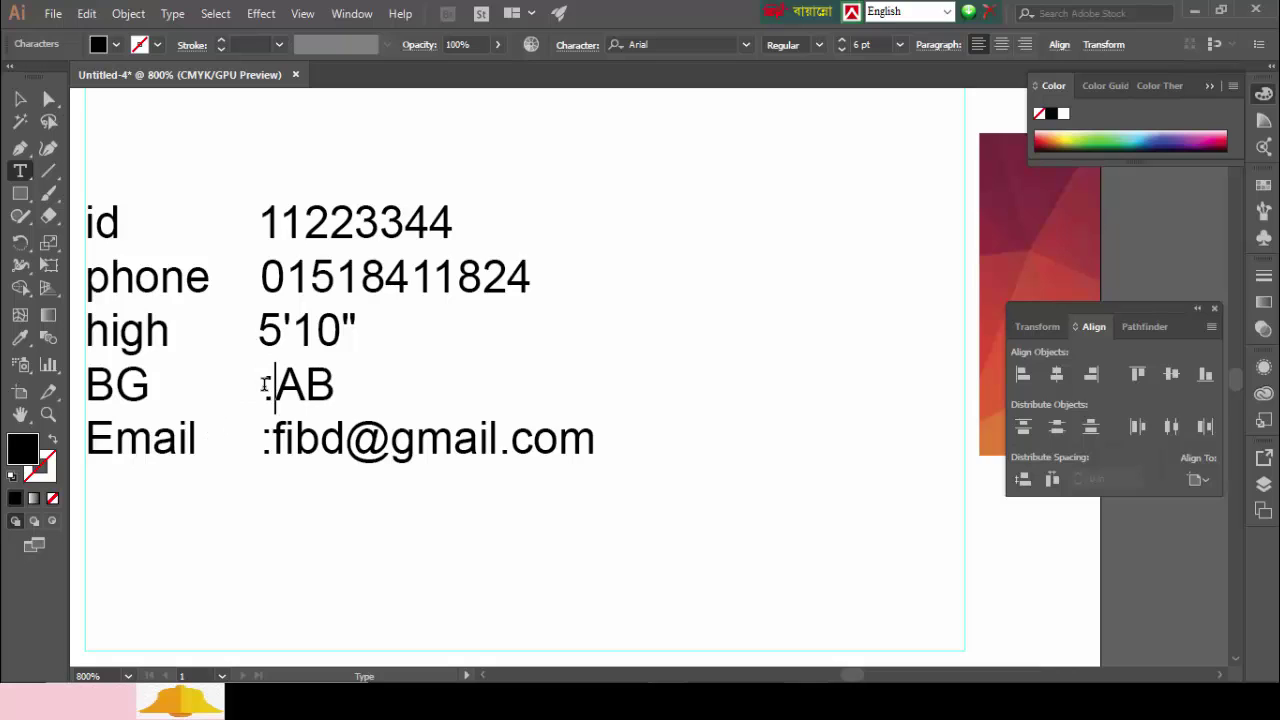
click(263, 331)
text(:)
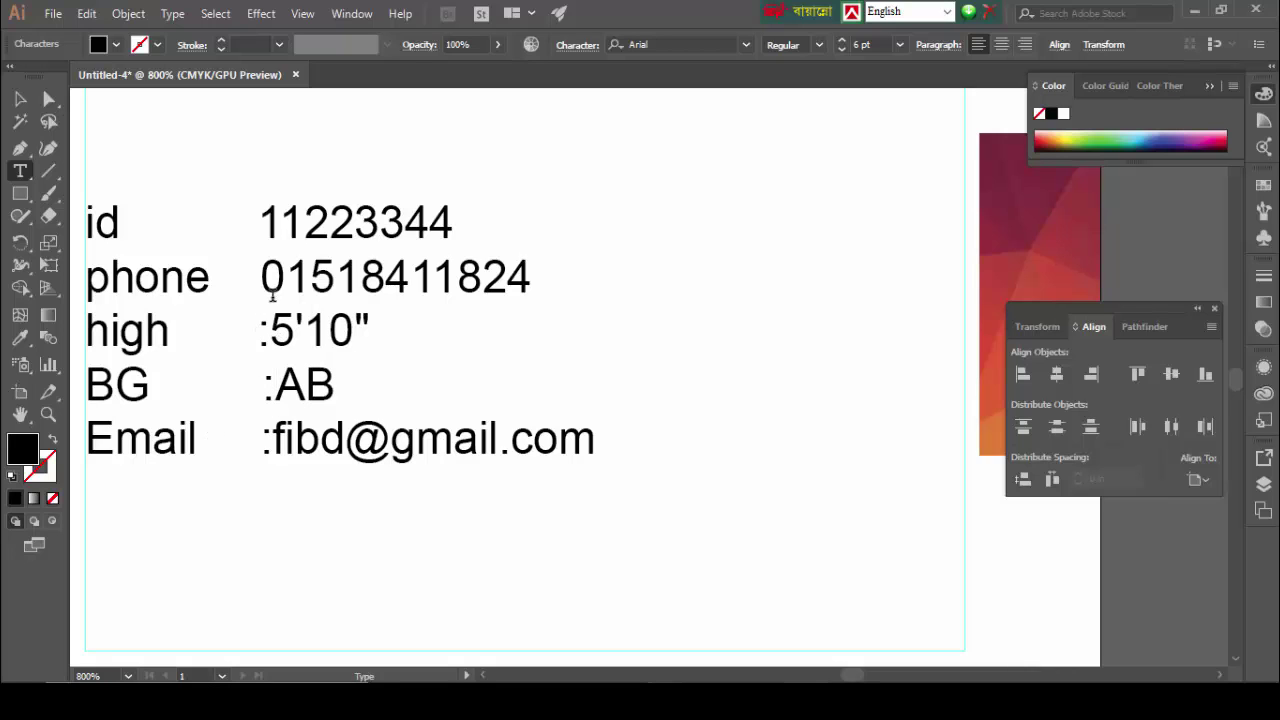
click(261, 277)
text(:)
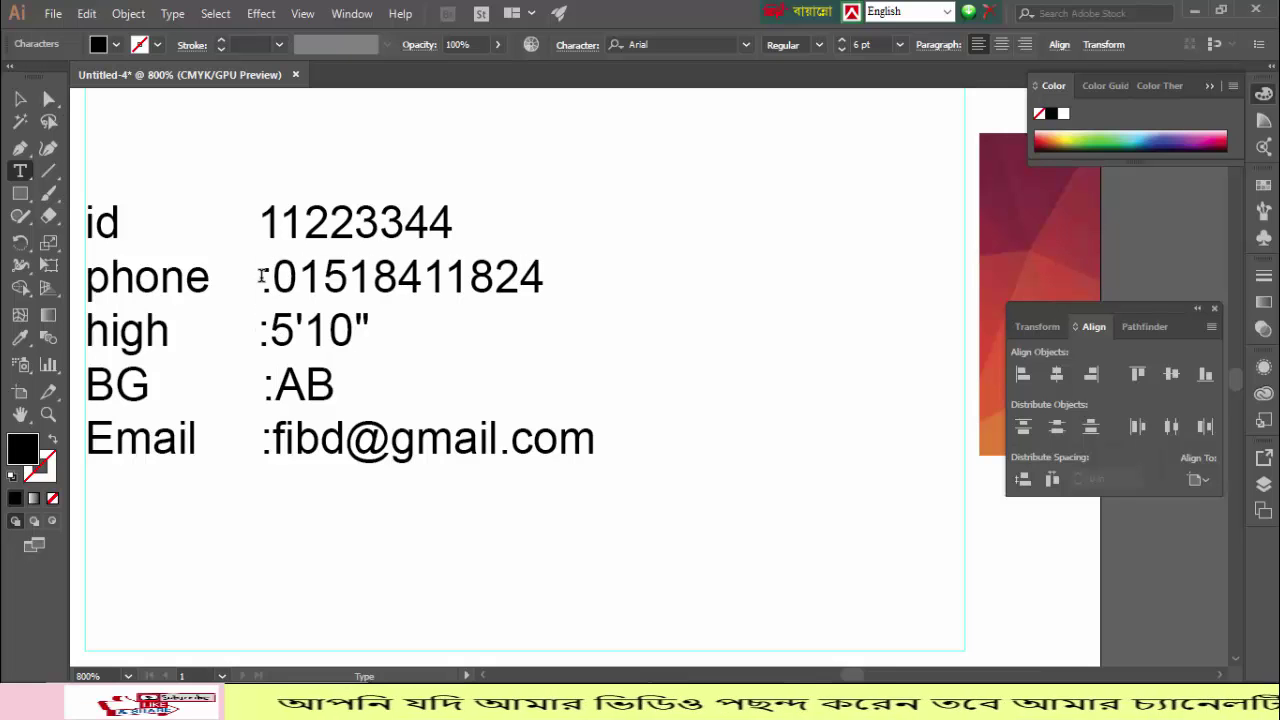
click(265, 218)
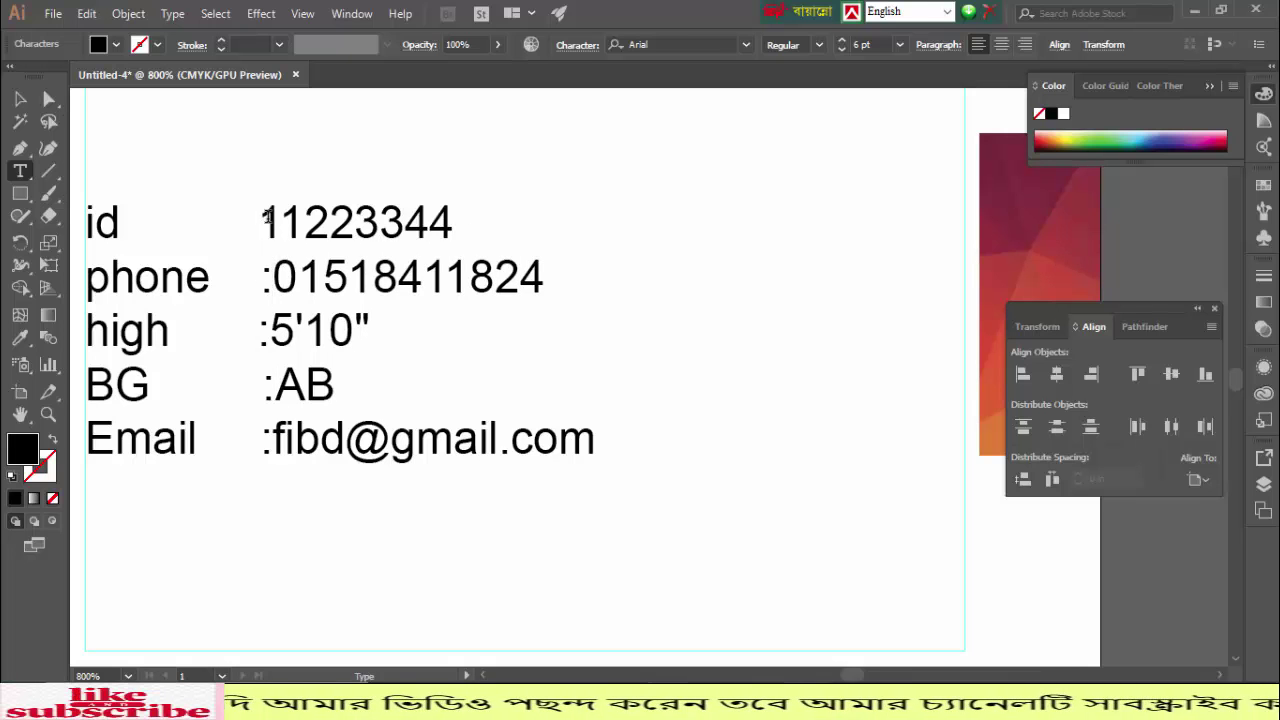
text(:)
Step: Zoom out and retype the first line's label in capitals as ID
key(Escape)
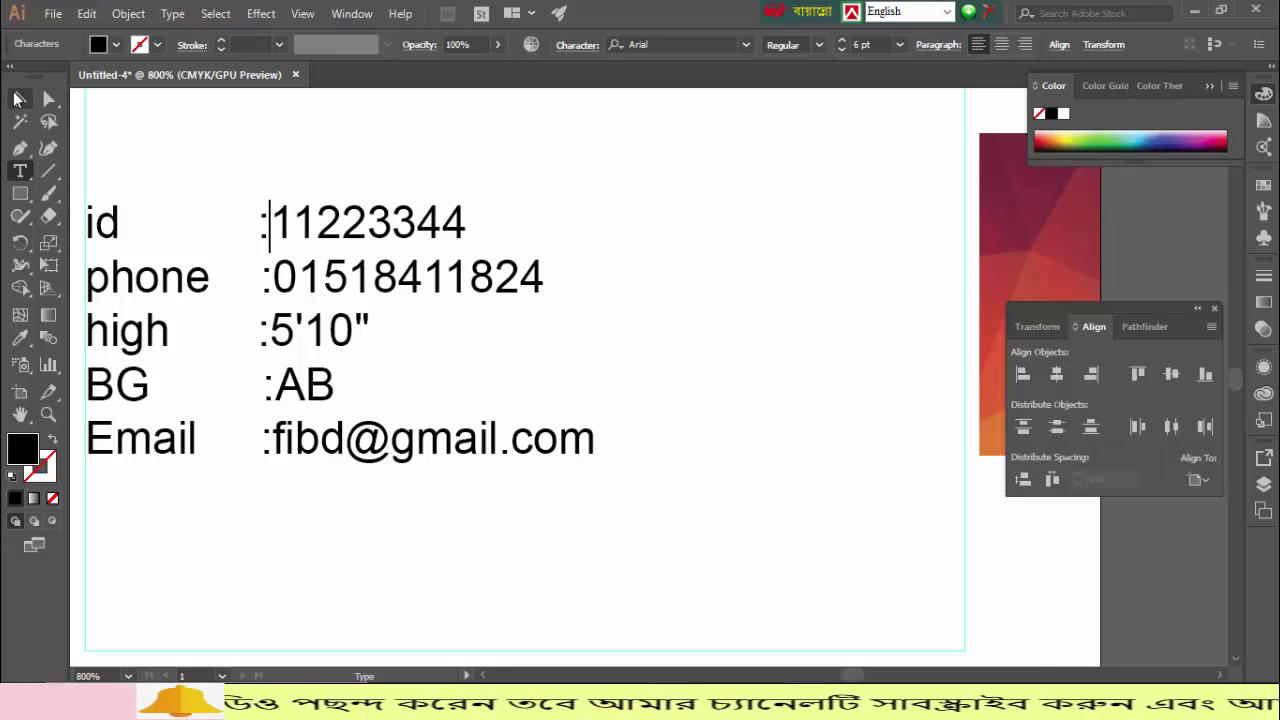
click(722, 428)
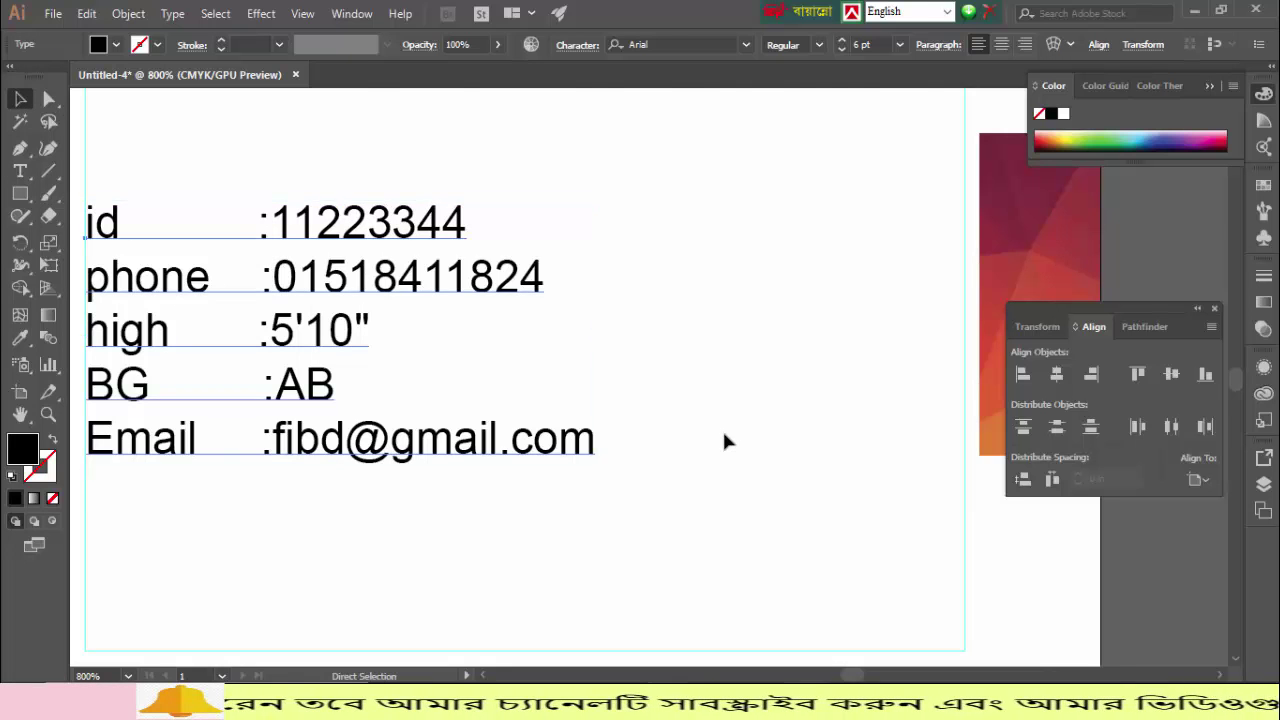
key(ctrl+minus)
click(726, 441)
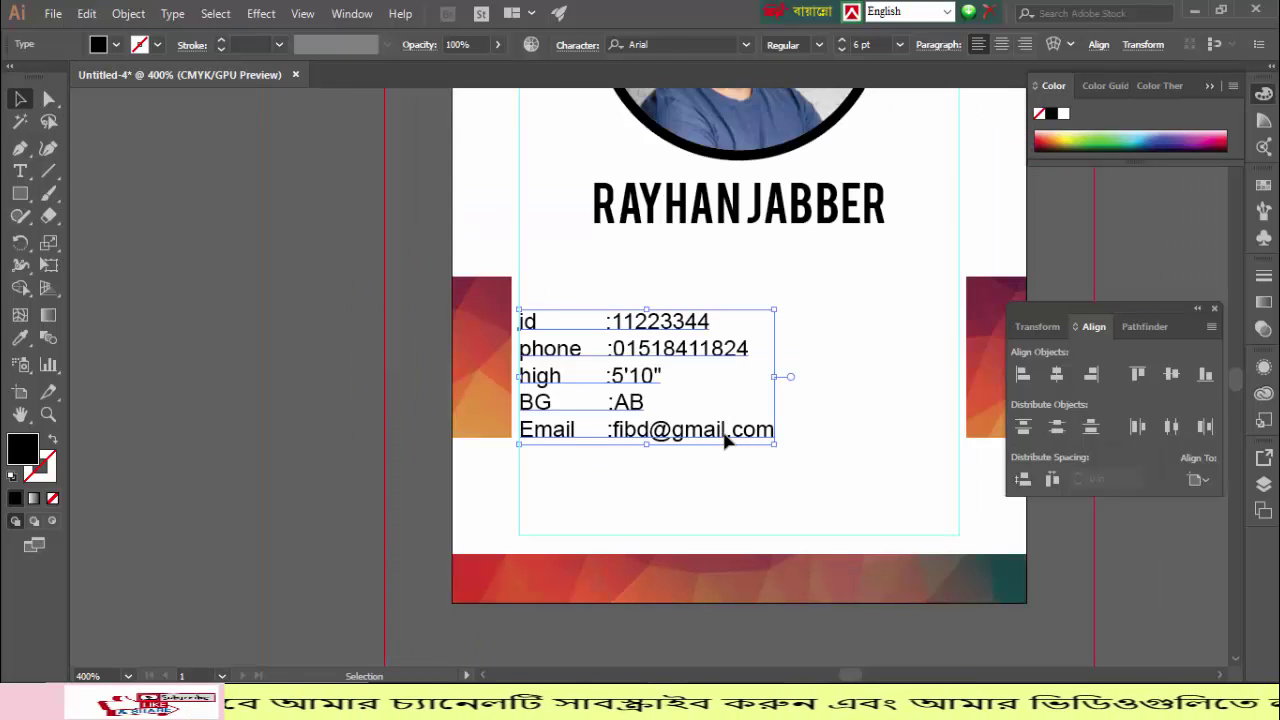
double_click(536, 321)
drag(536, 321, 520, 318)
text(ID)
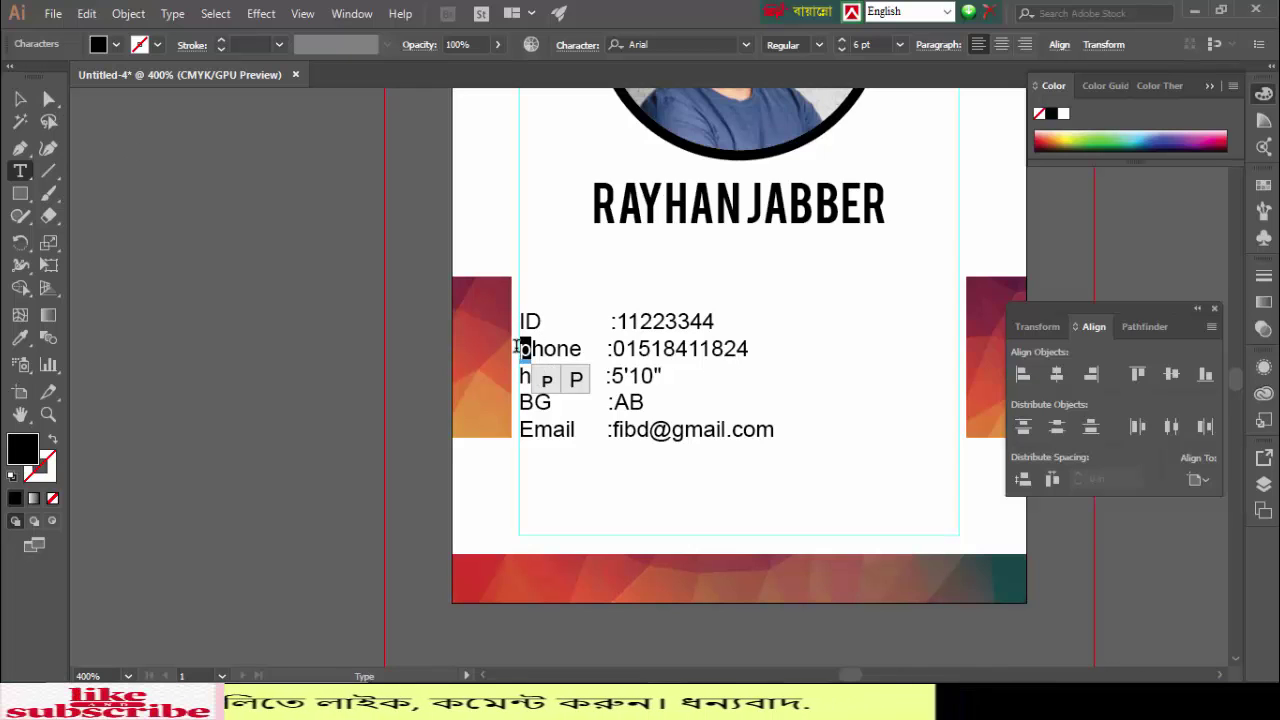
text(P)
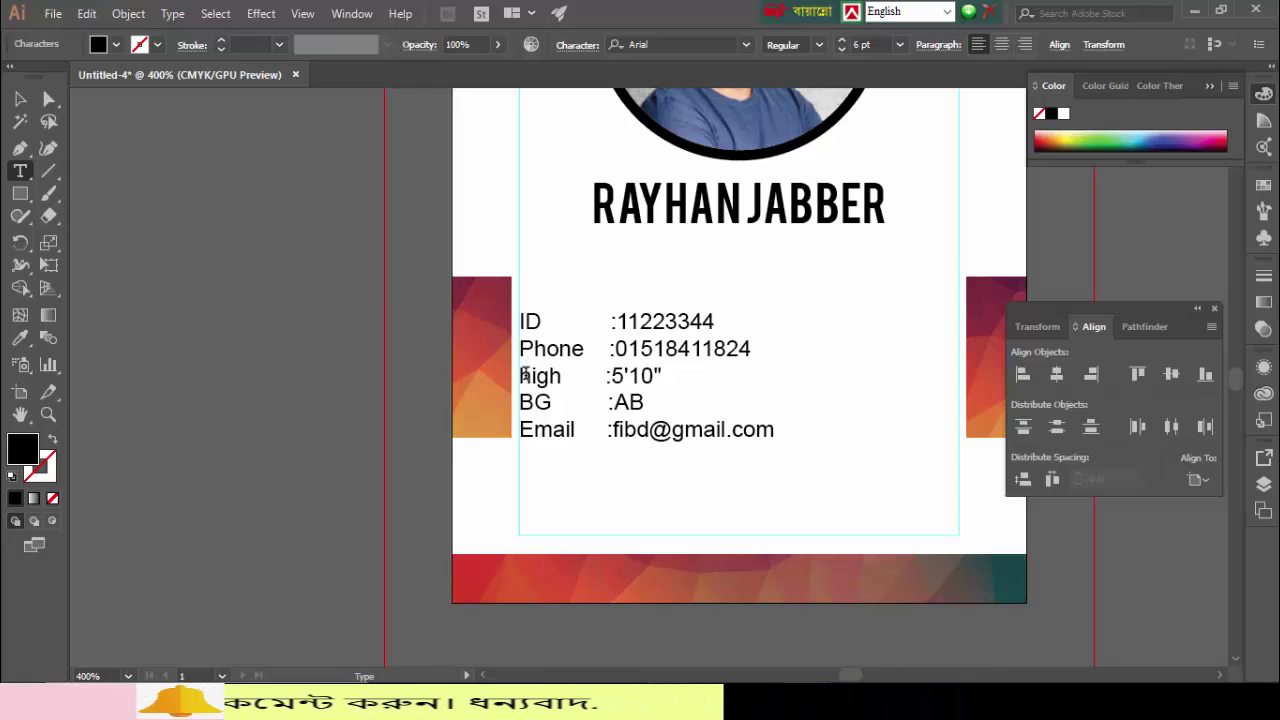
text(H)
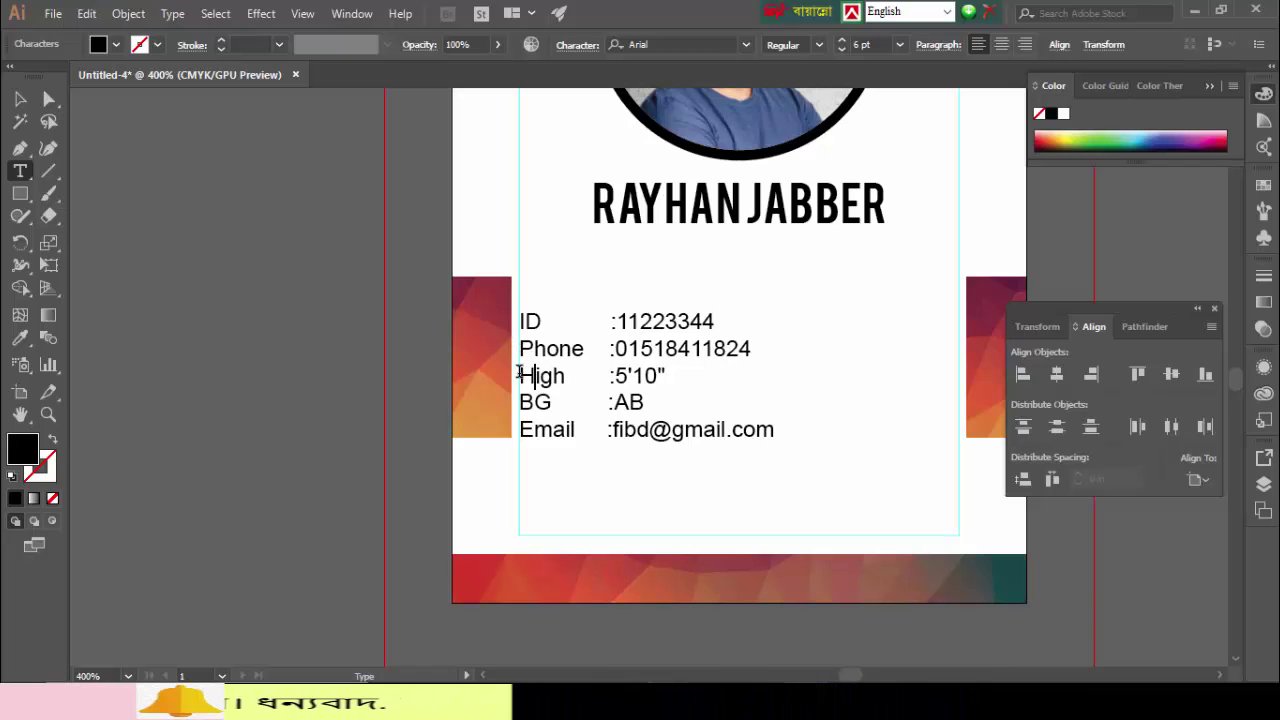
Step: Nudge the details block up, then slightly back down
click(22, 100)
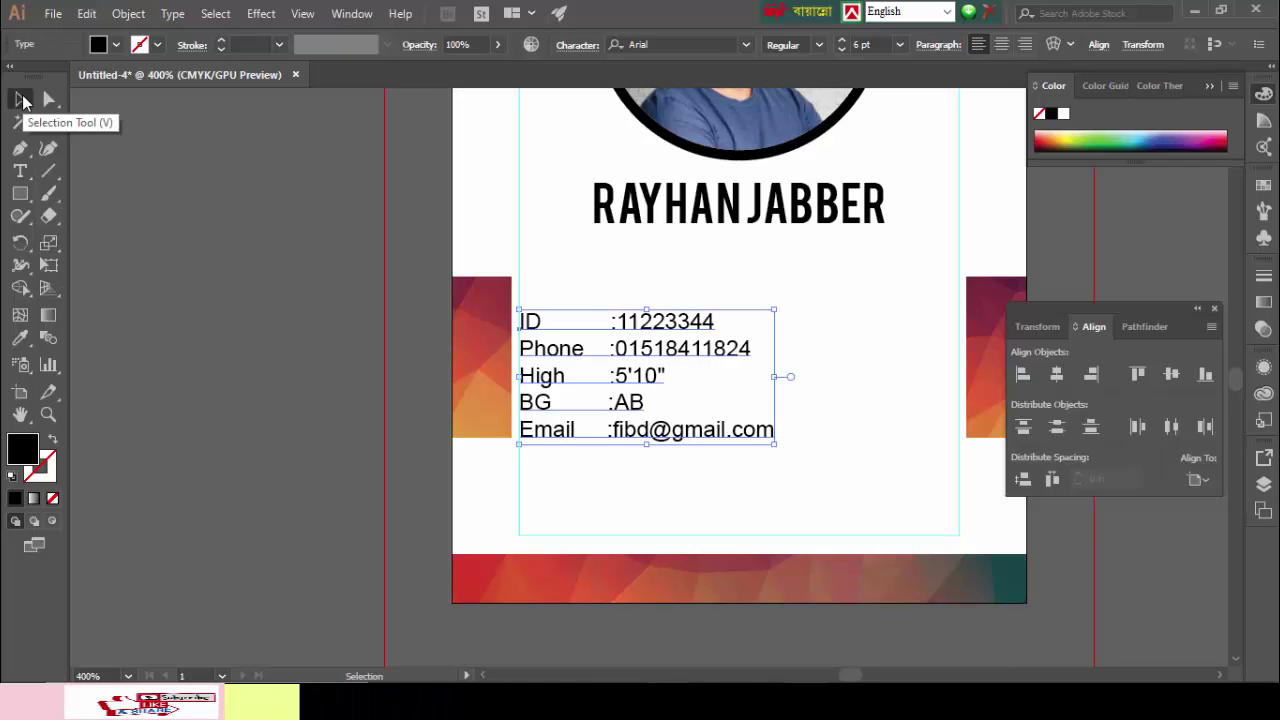
key(Up)
key(Up)
key(Up)
key(Up)
key(Up)
key(Up)
key(Up)
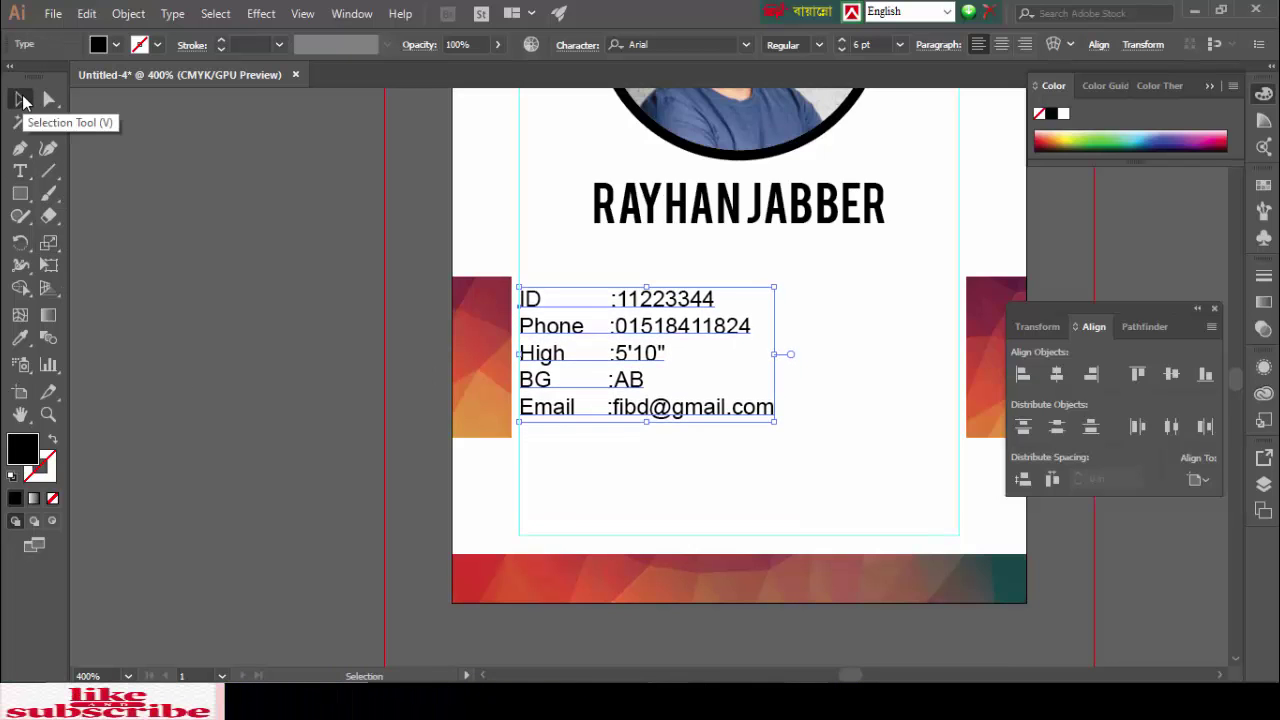
key(Down)
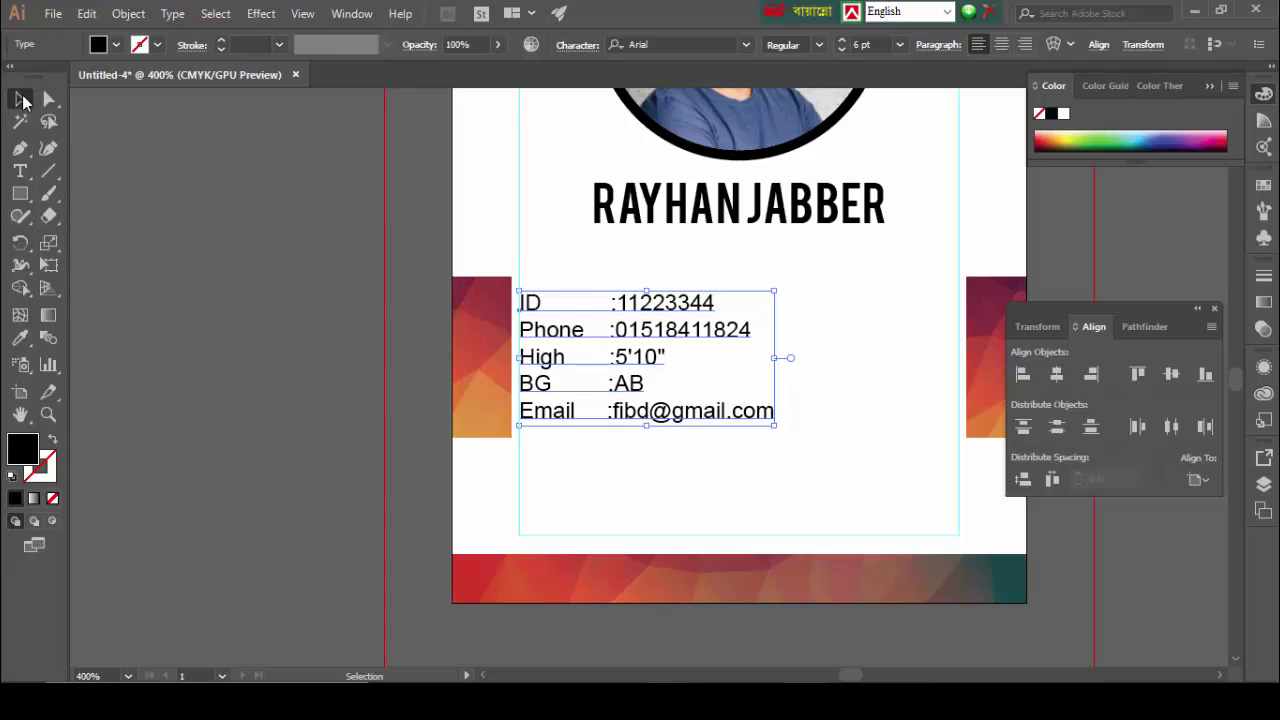
click(193, 251)
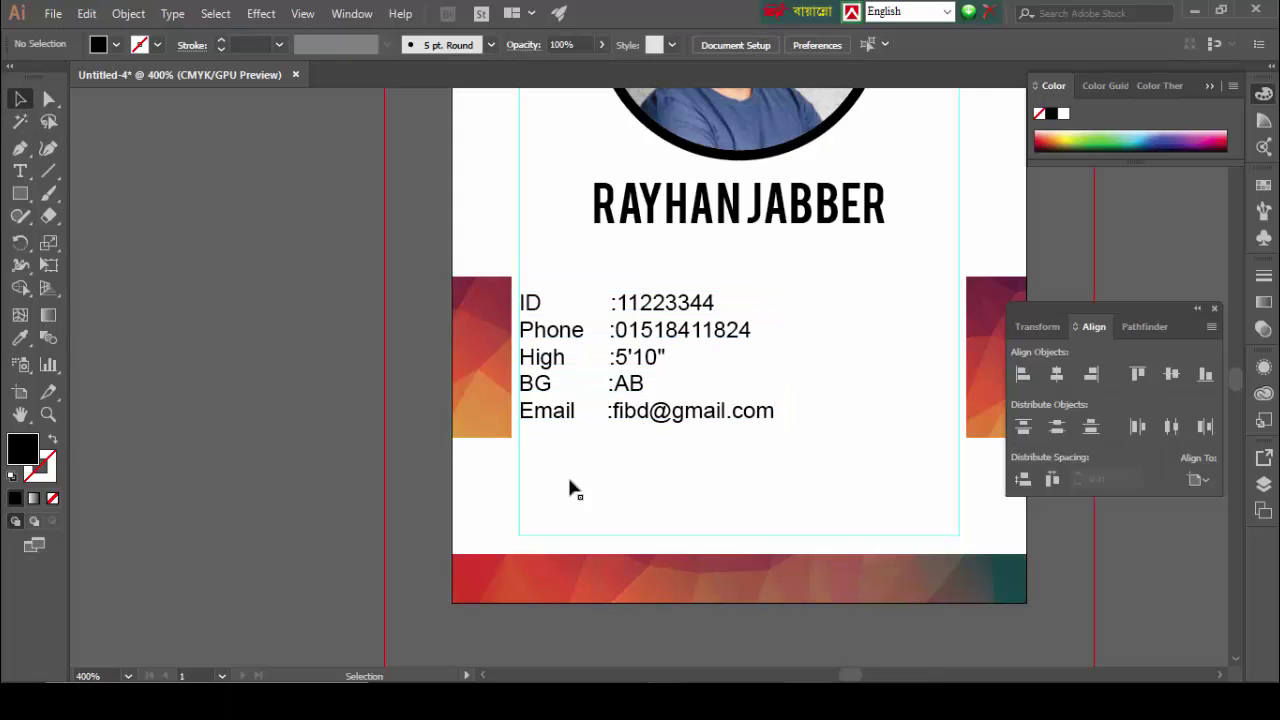
Step: Centre the details block horizontally on the card and switch to Chrome
scroll(714, 478, up, 4)
scroll(714, 474, up, 5)
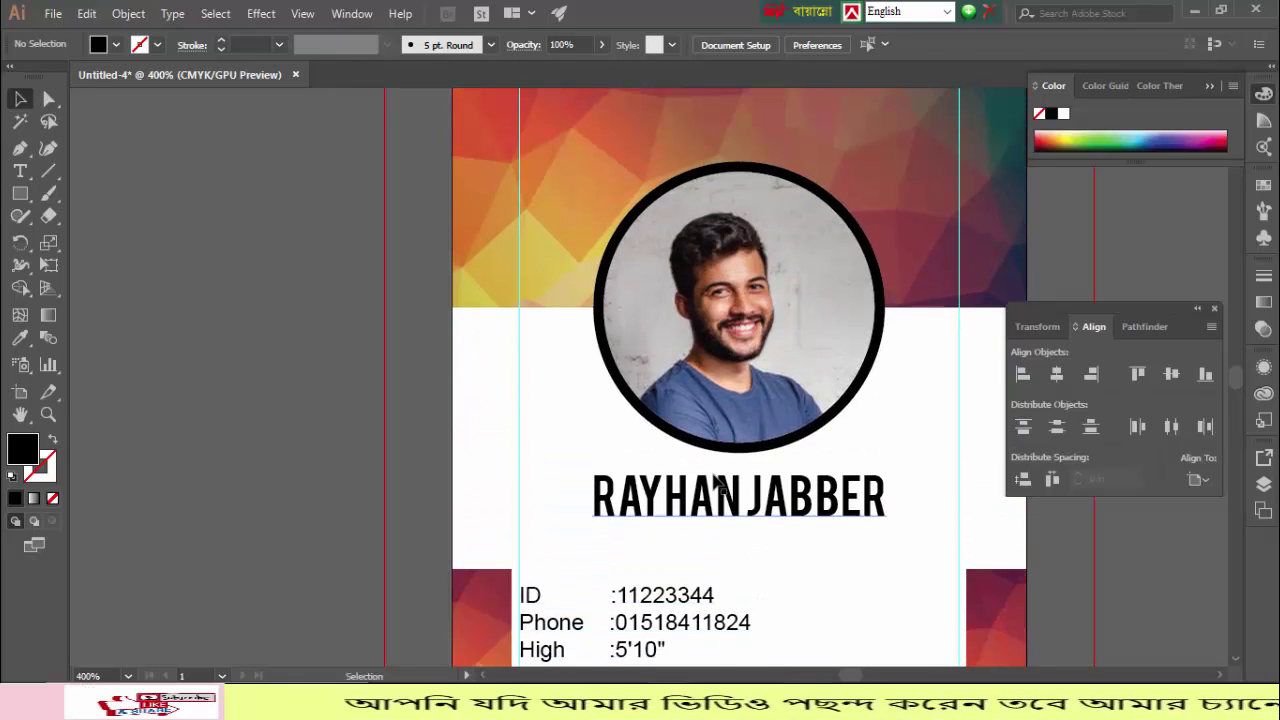
key(ctrl+minus)
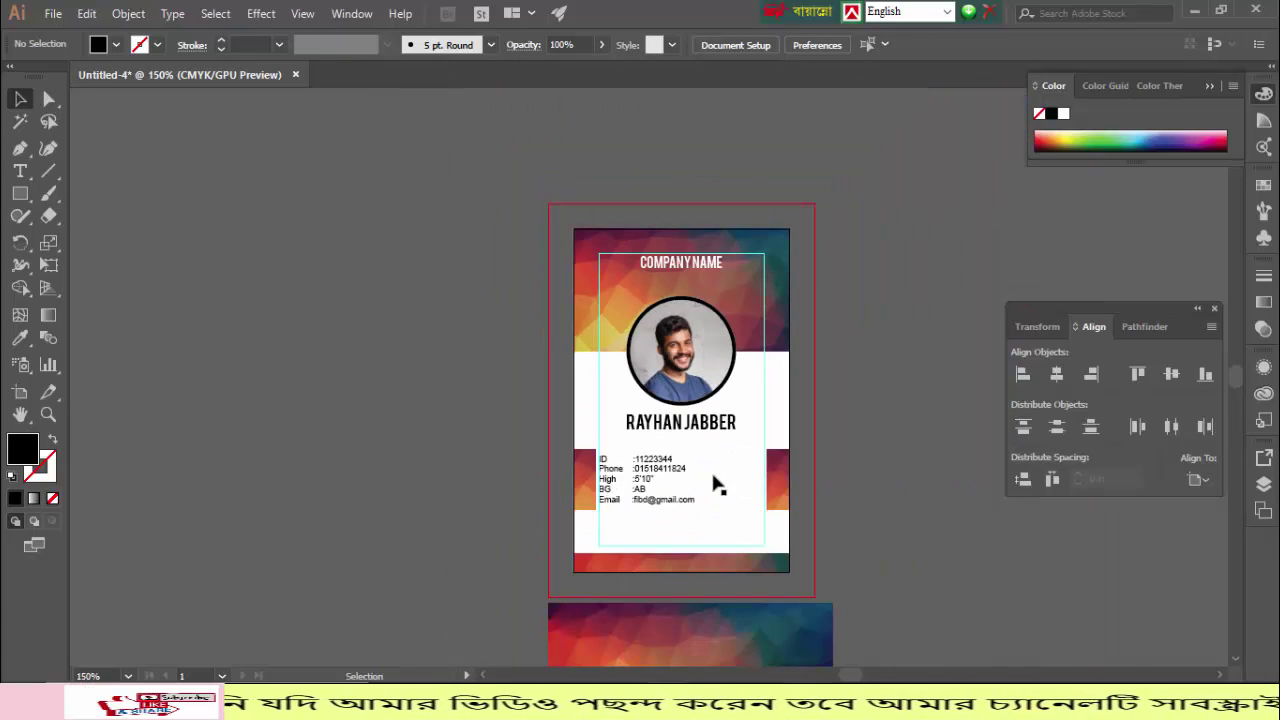
click(651, 485)
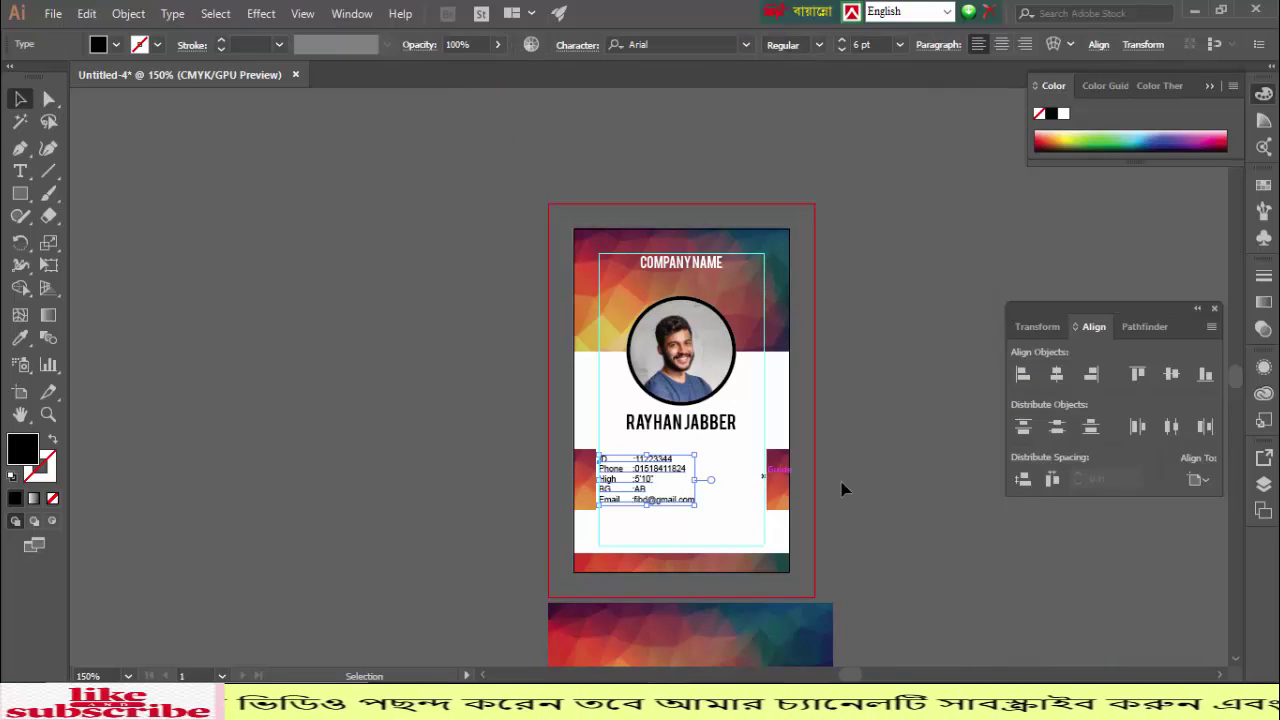
click(1057, 373)
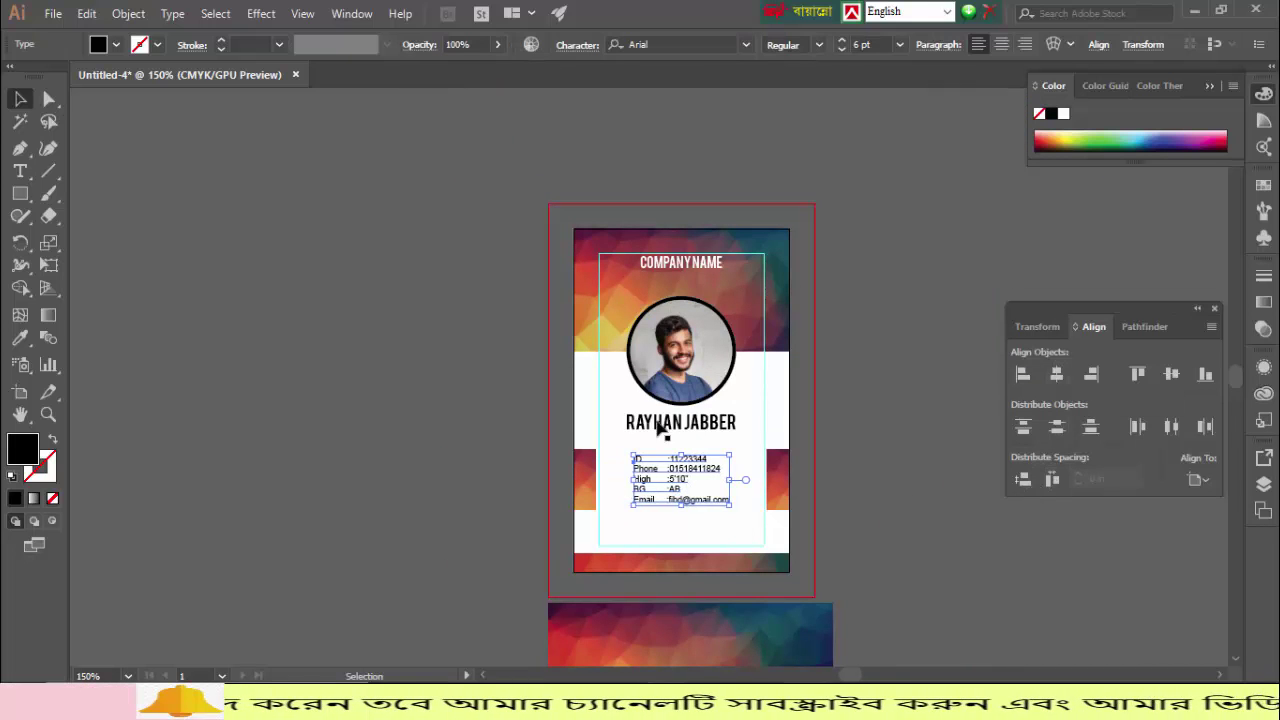
click(428, 407)
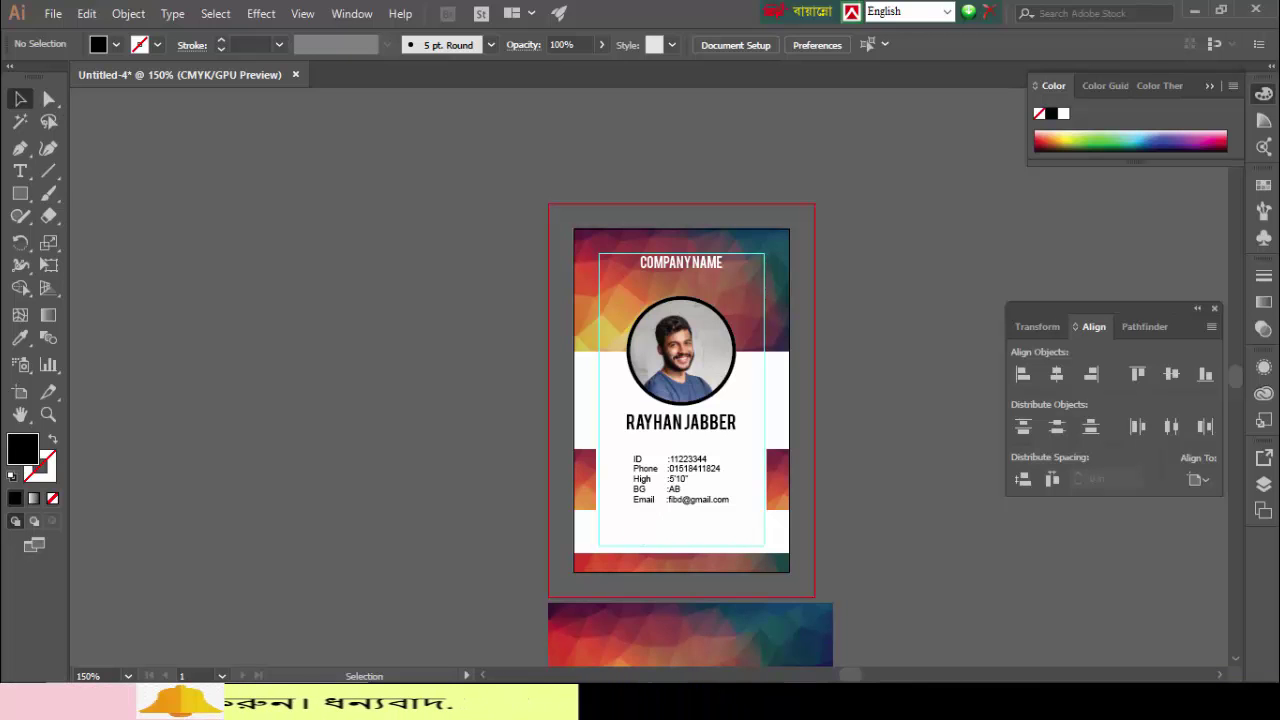
key(alt+Tab)
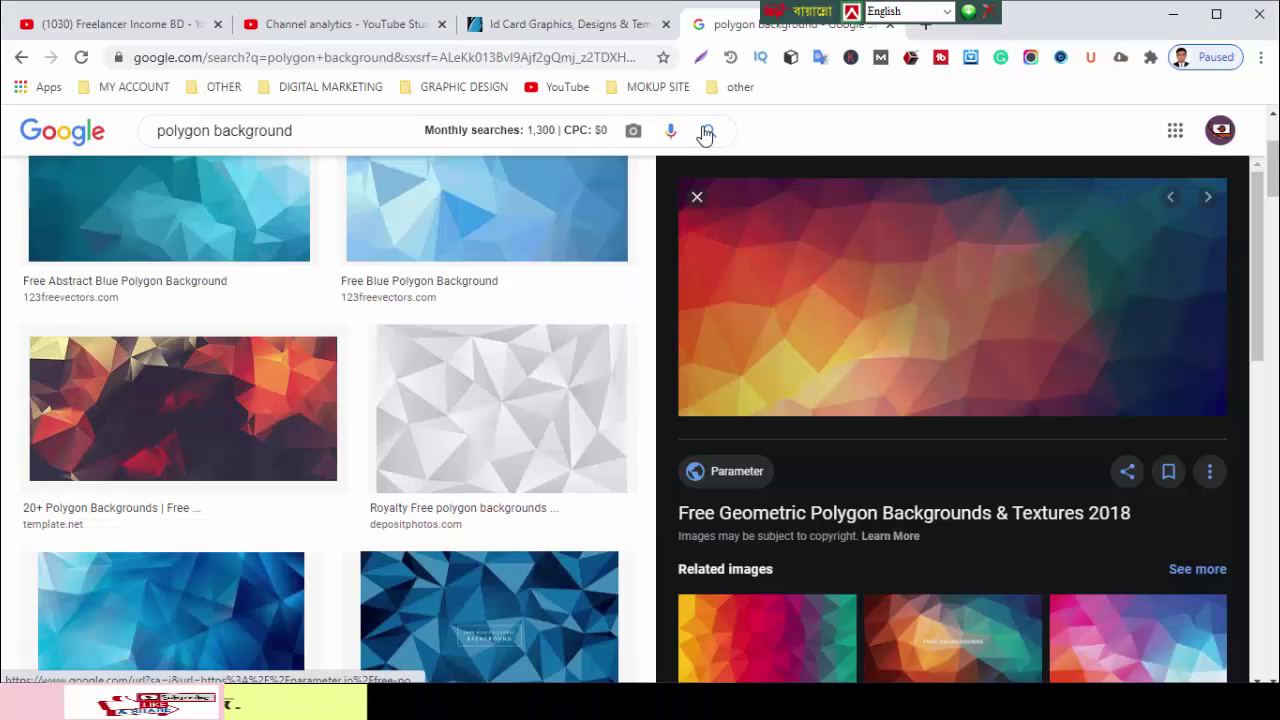
Step: Replace the image search with 'barcode'
triple_click(150, 139)
text(barci)
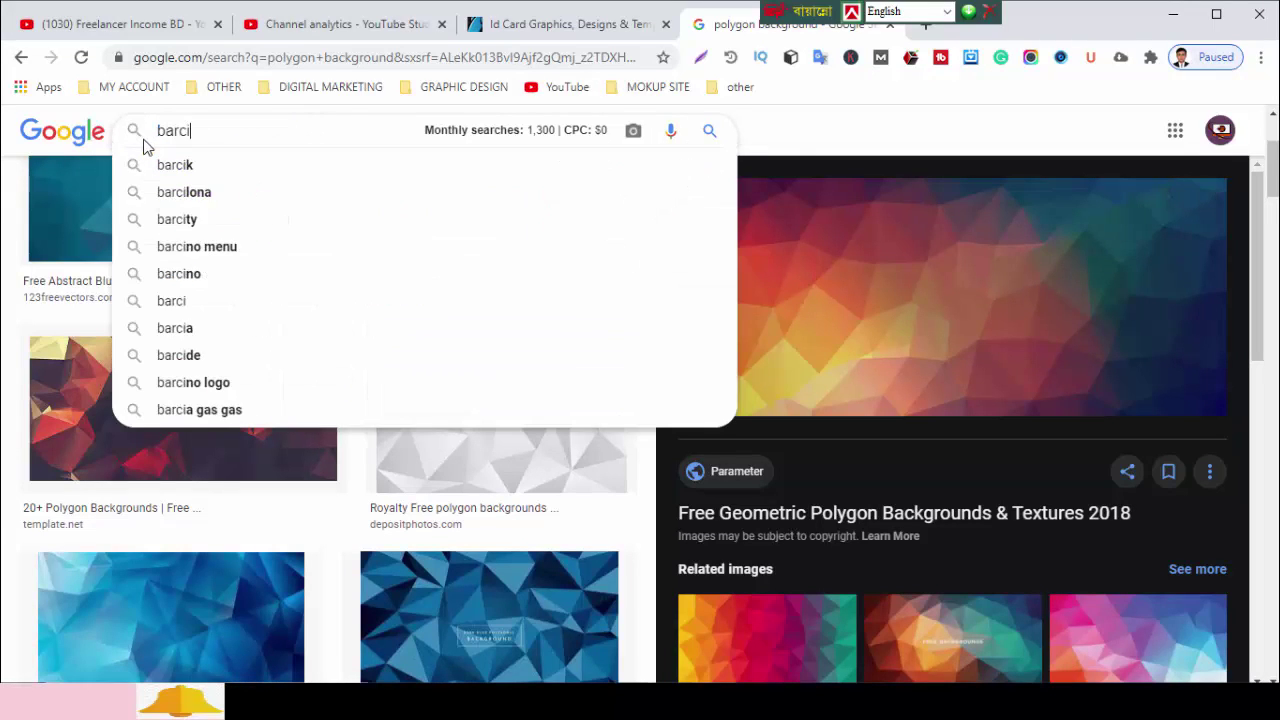
key(BackSpace)
text(ode)
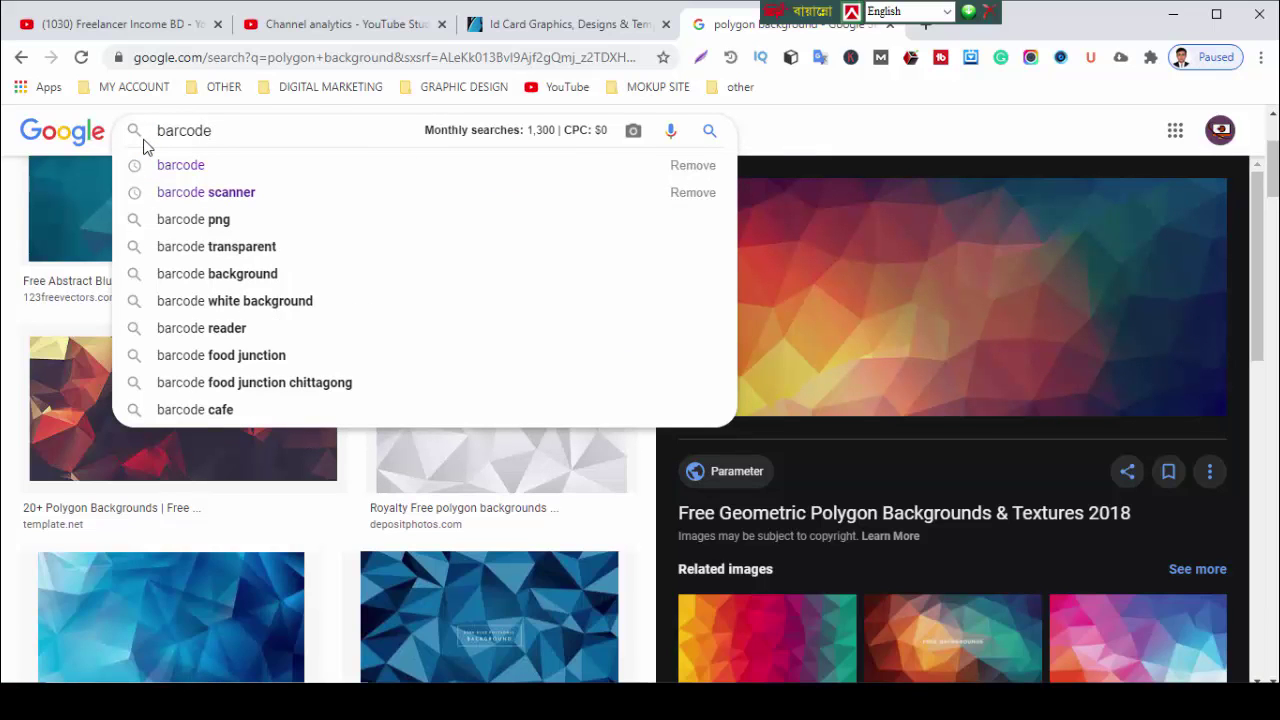
key(Return)
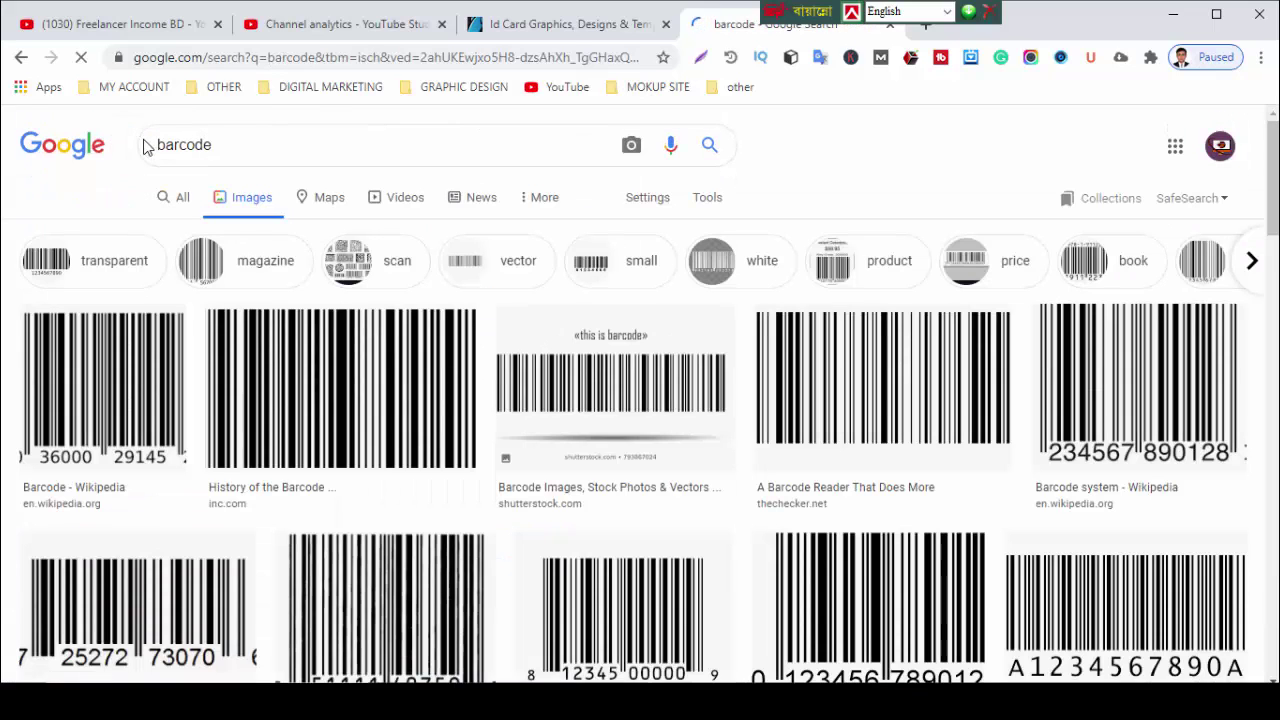
Step: Copy the large History of the Barcode image and return to Illustrator
right_click(301, 384)
click(280, 371)
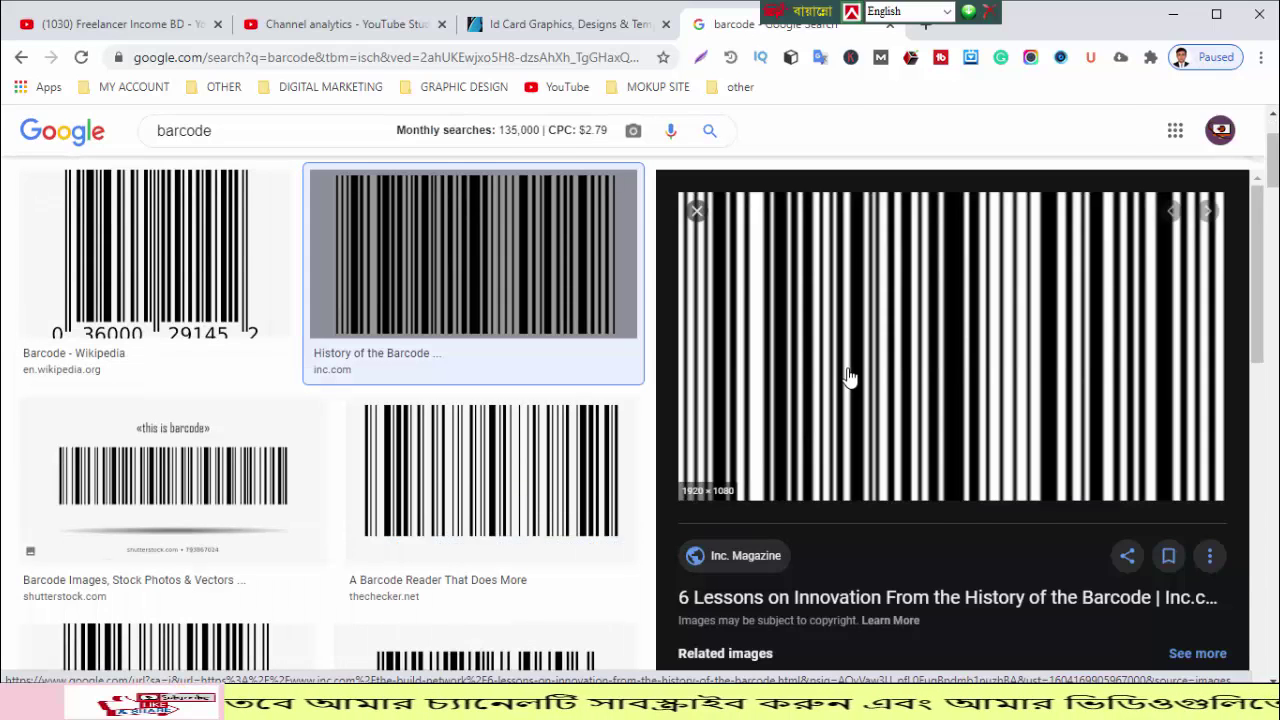
right_click(848, 376)
click(886, 248)
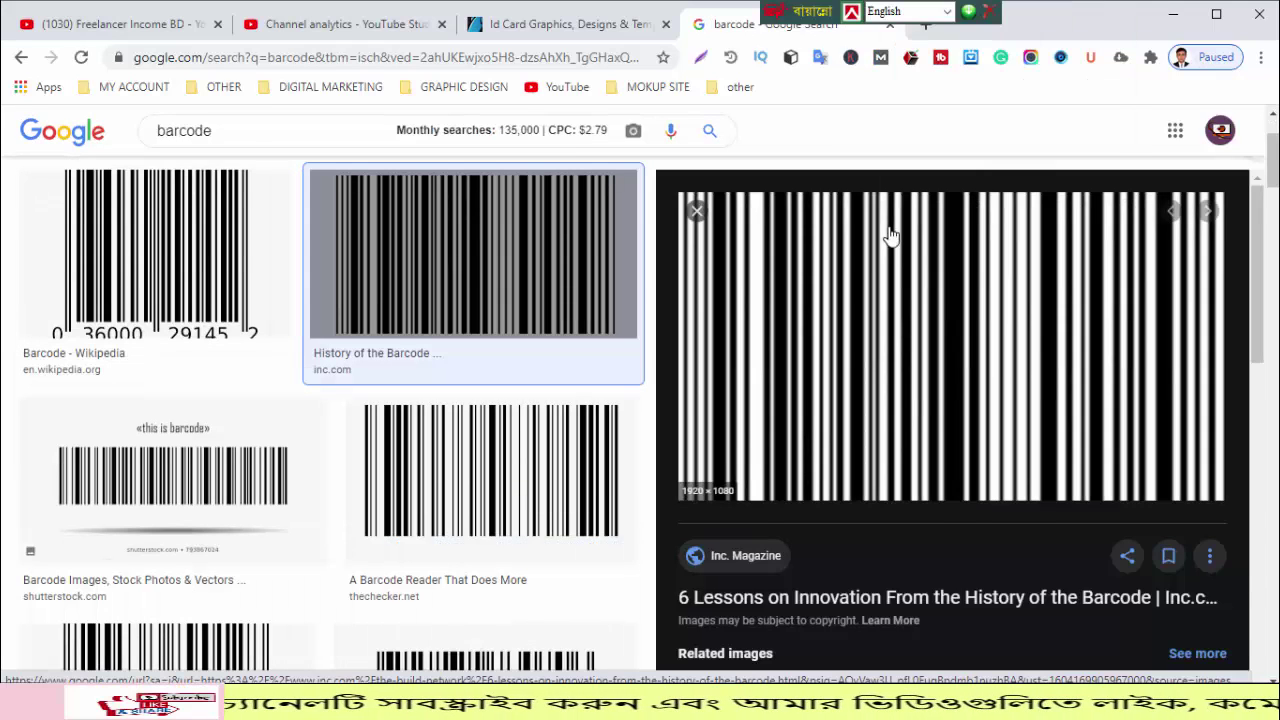
key(alt+Tab)
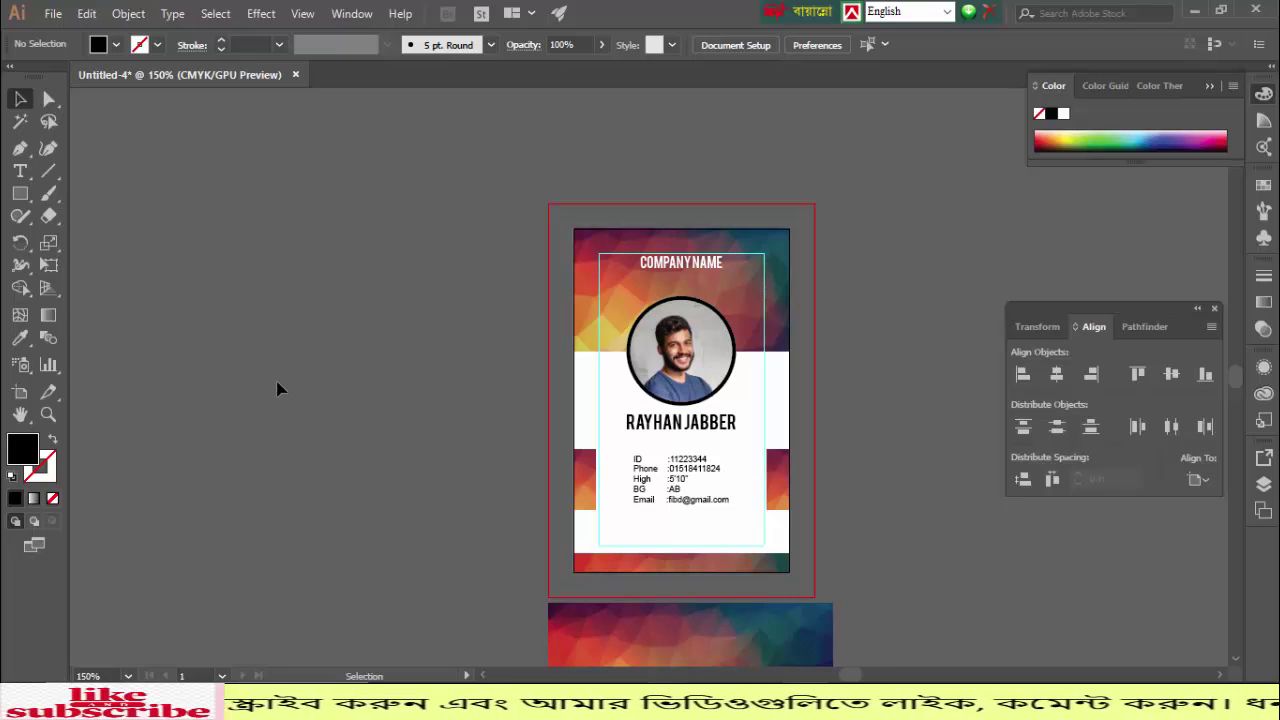
Step: Paste the barcode, scale it down, and draw a thin black bar near the card's bottom
key(ctrl+v)
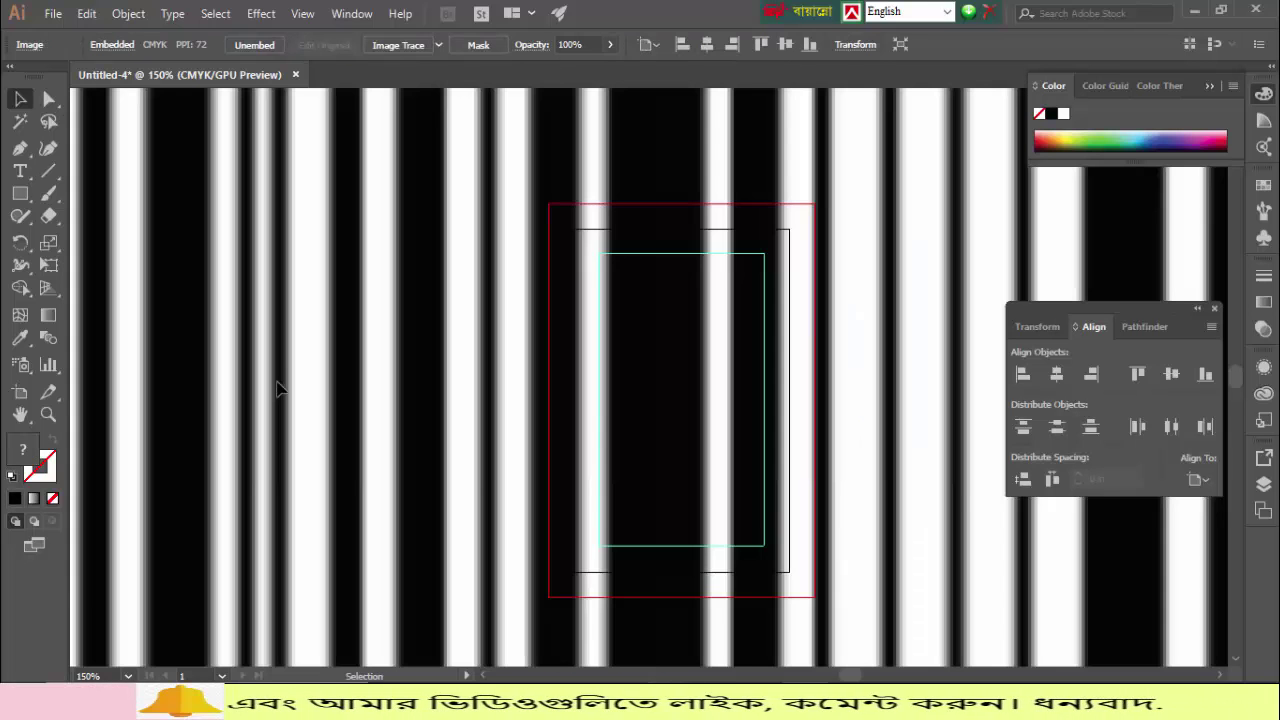
key(ctrl+minus)
key(ctrl+minus)
key(ctrl+minus)
key(ctrl+minus)
key(ctrl+minus)
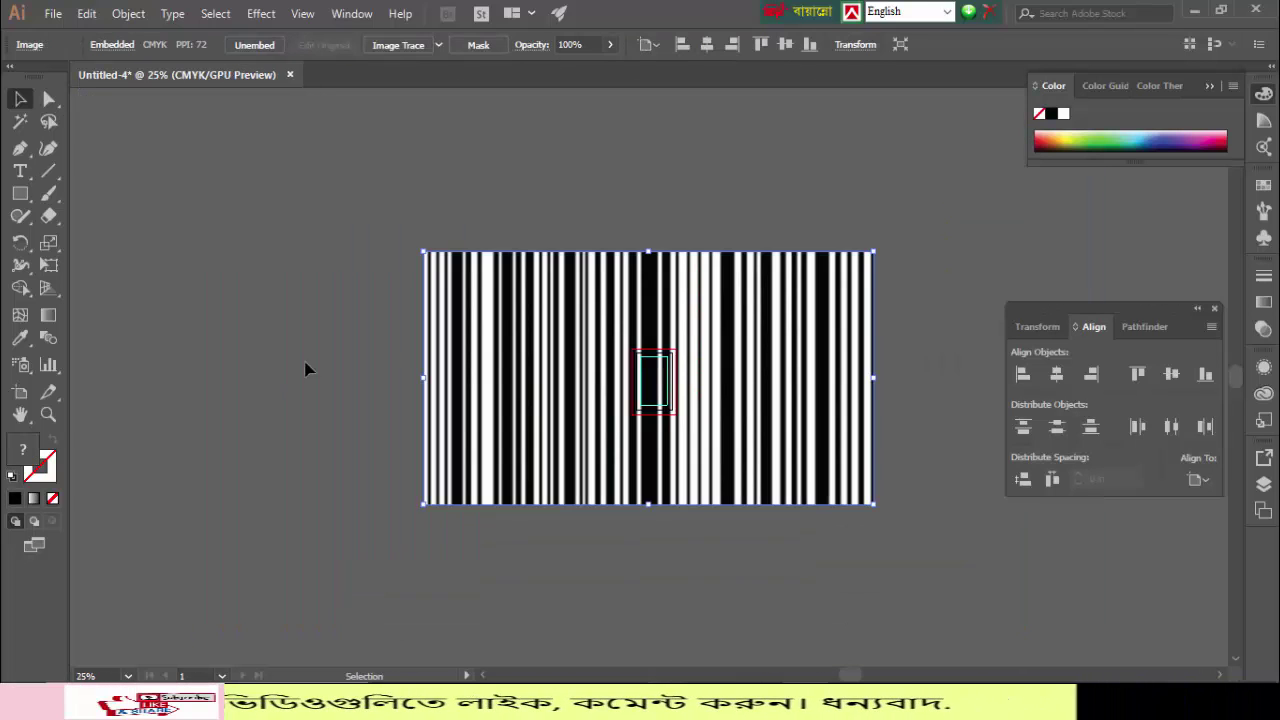
drag(425, 256, 345, 218)
key(ctrl+plus)
key(ctrl+plus)
key(ctrl+plus)
key(ctrl+plus)
key(ctrl+plus)
key(ctrl+plus)
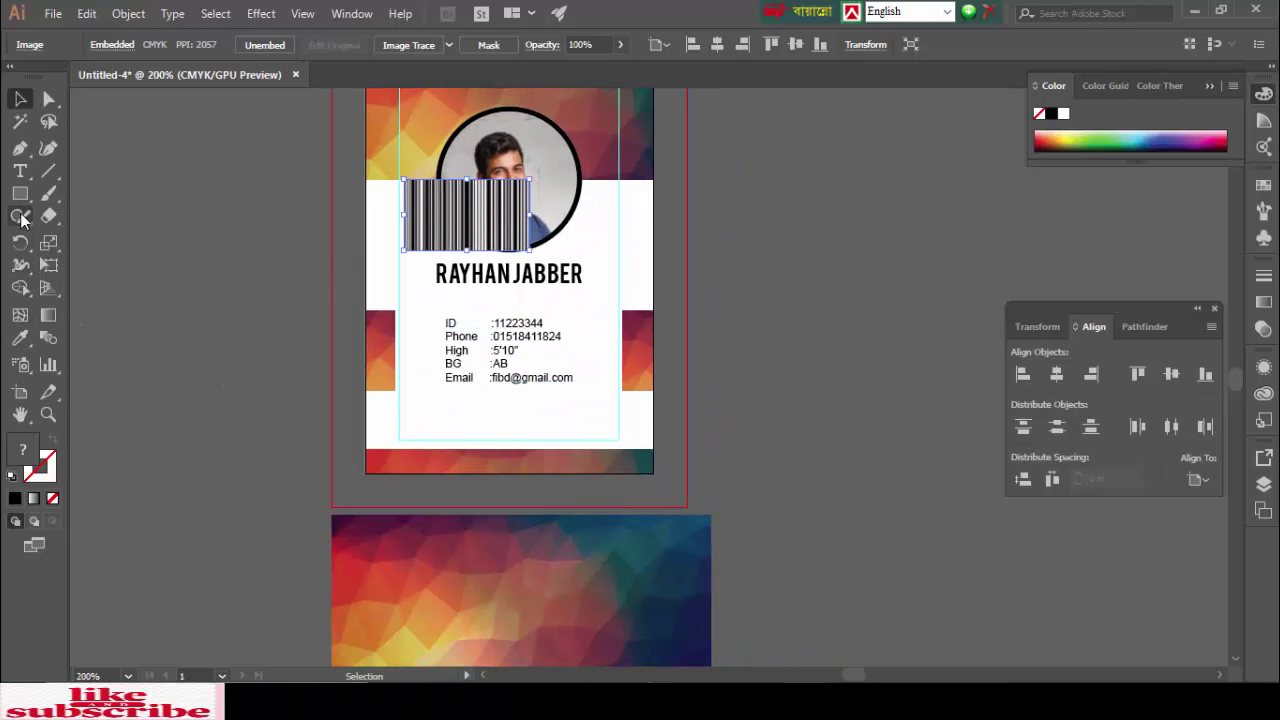
click(20, 194)
drag(425, 421, 583, 437)
Step: Centre and resize the black bar, then move the barcode over it
key(v)
click(1056, 374)
scroll(814, 432, up, 1)
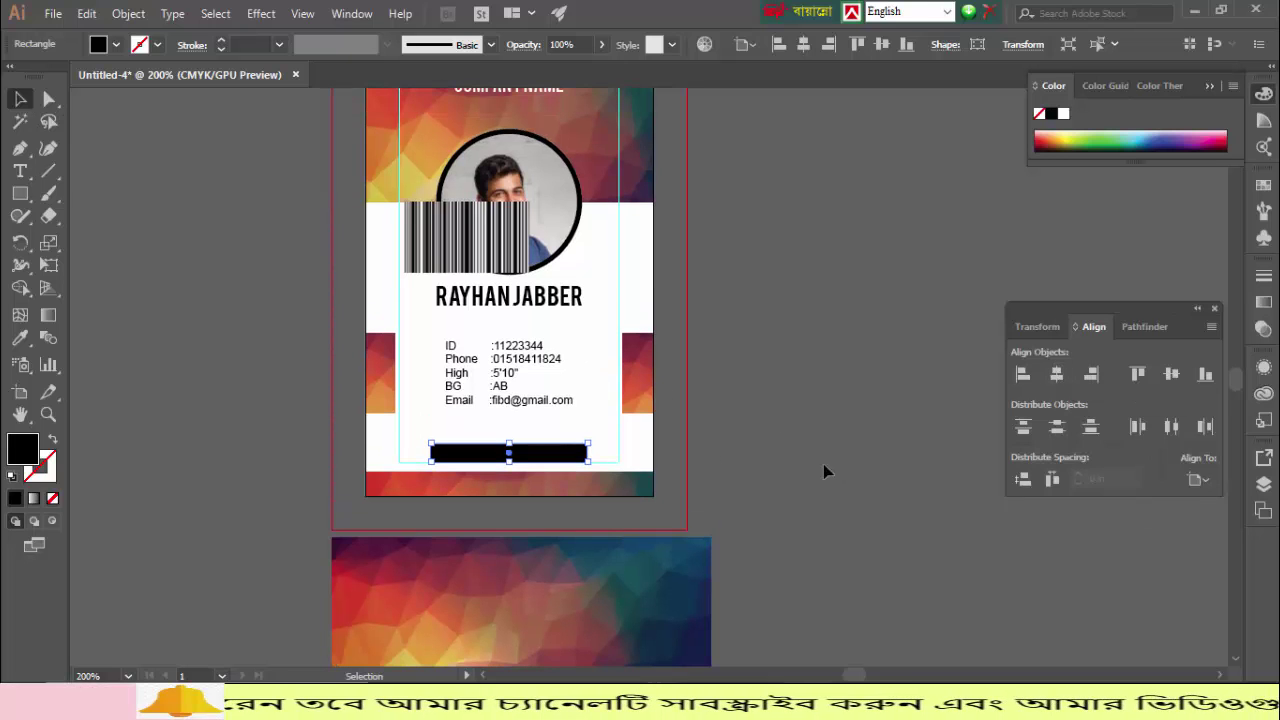
drag(509, 444, 510, 432)
drag(503, 245, 524, 455)
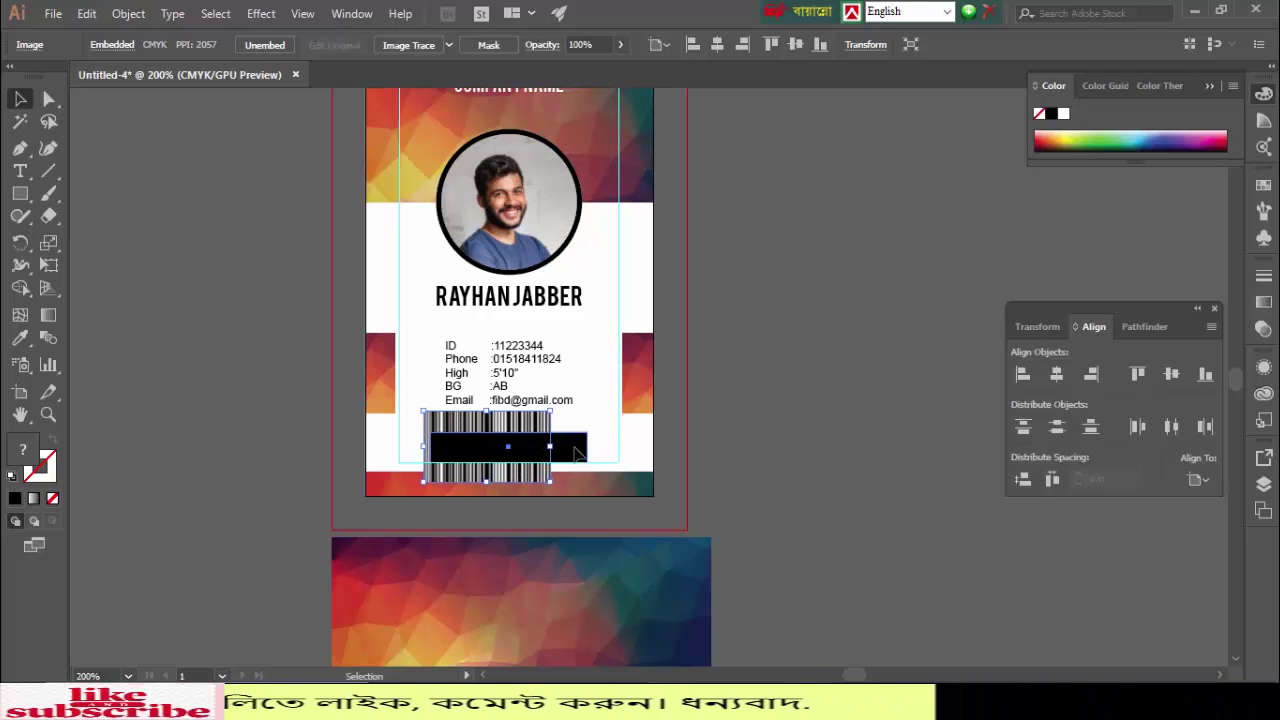
click(584, 451)
drag(586, 451, 557, 449)
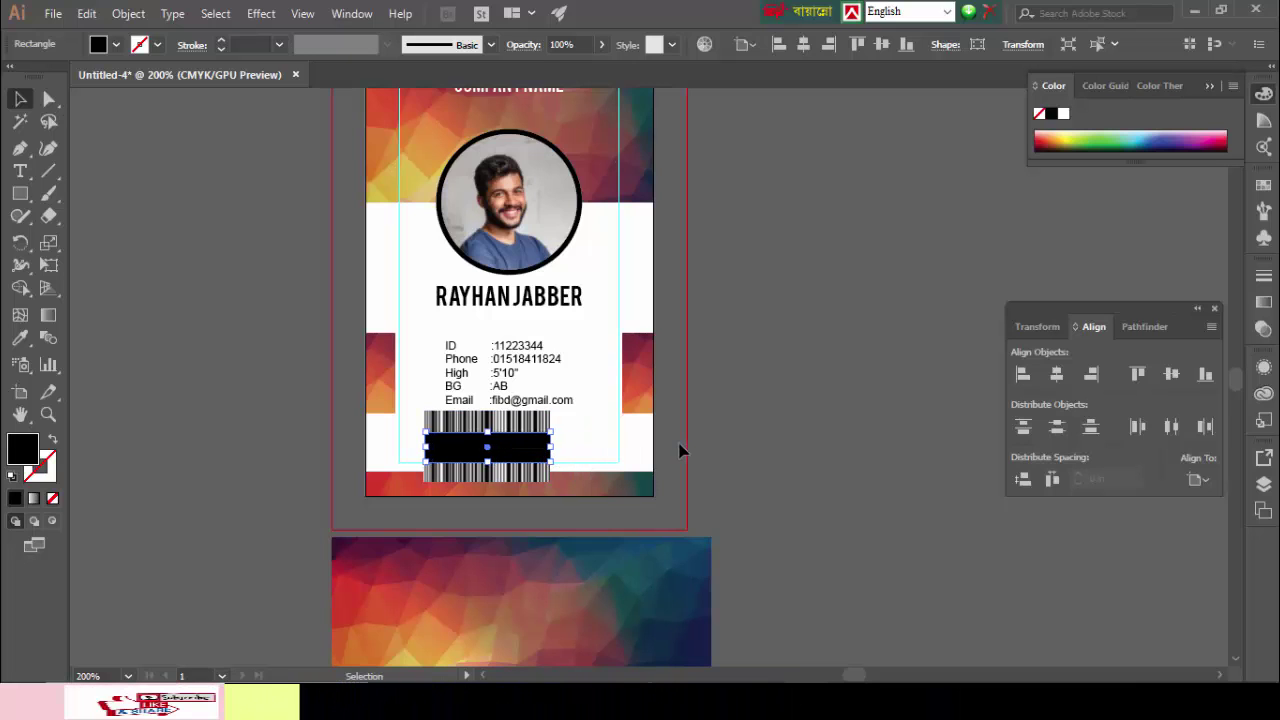
Step: Make a clipping mask of the barcode with the black bar
click(249, 447)
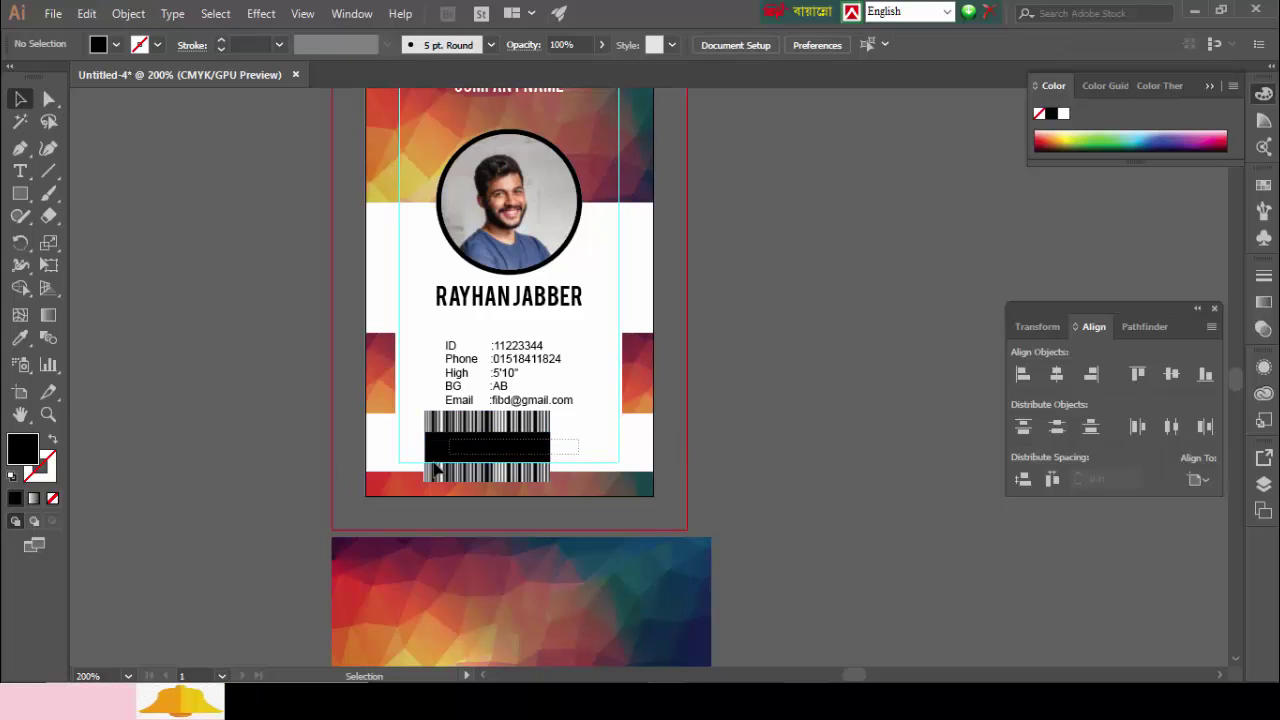
drag(433, 491, 470, 440)
right_click(470, 432)
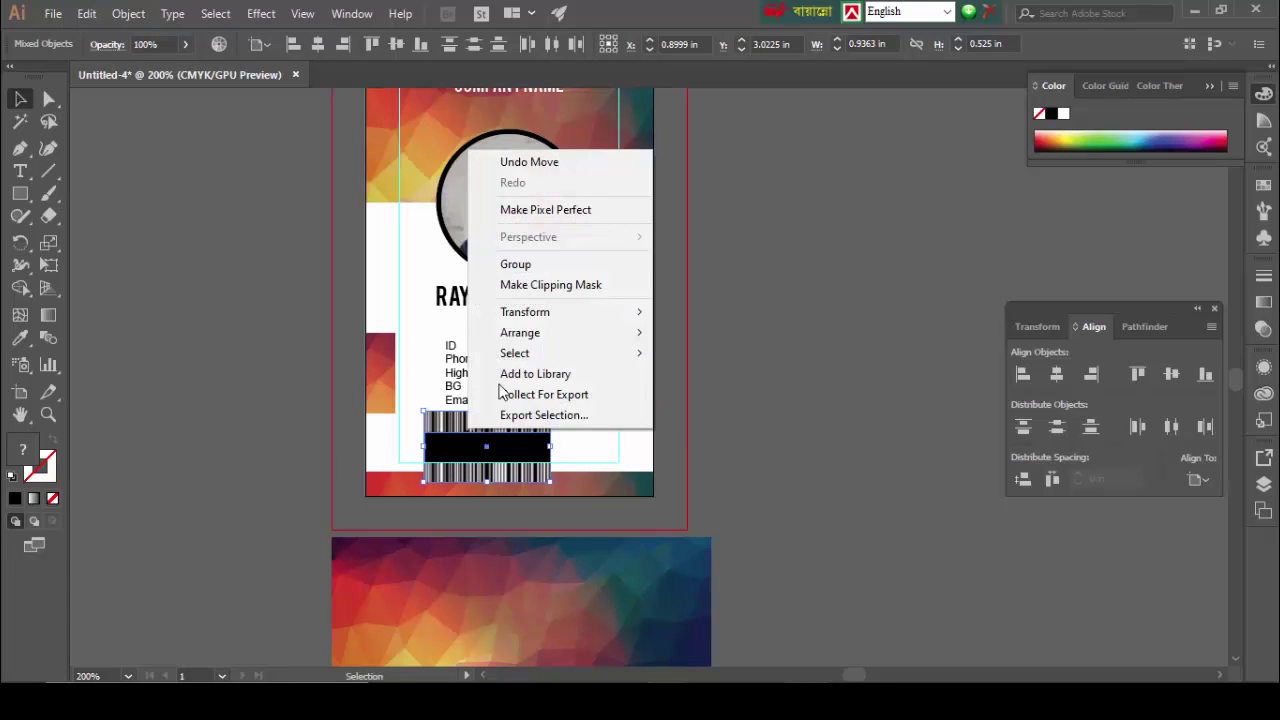
click(530, 285)
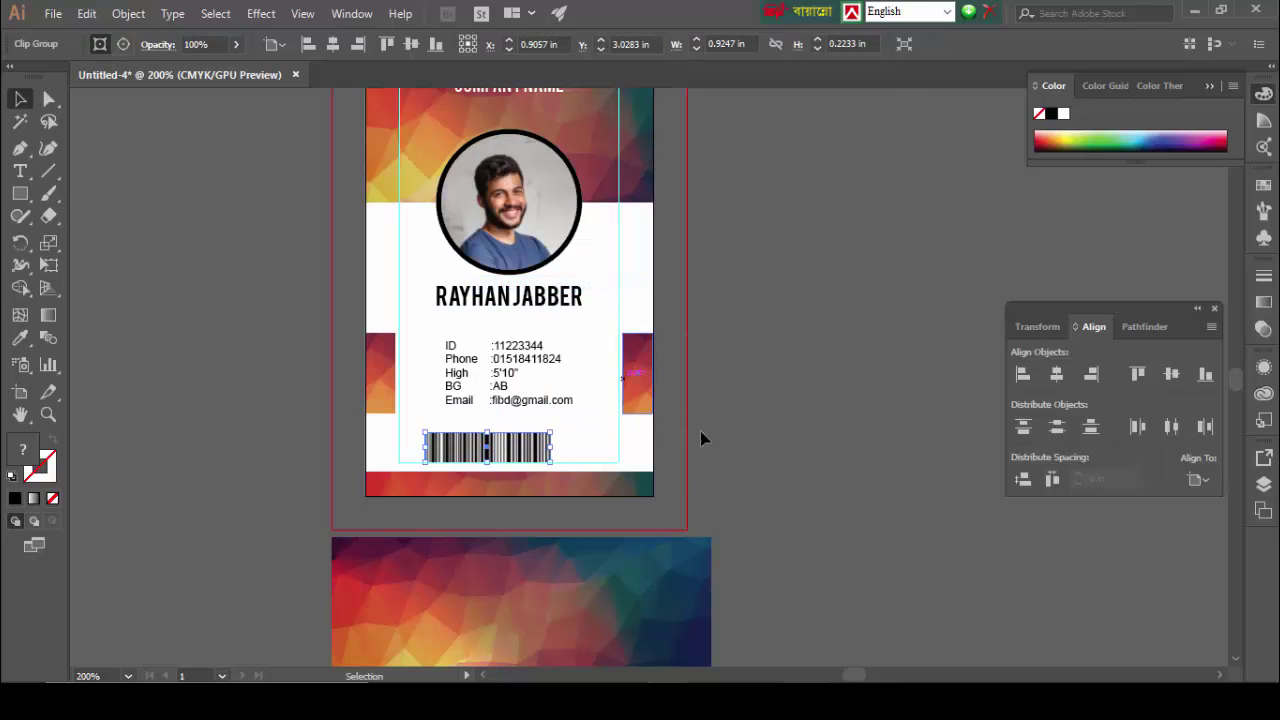
Step: Centre the clipped barcode horizontally on the card and nudge it up slightly
click(767, 444)
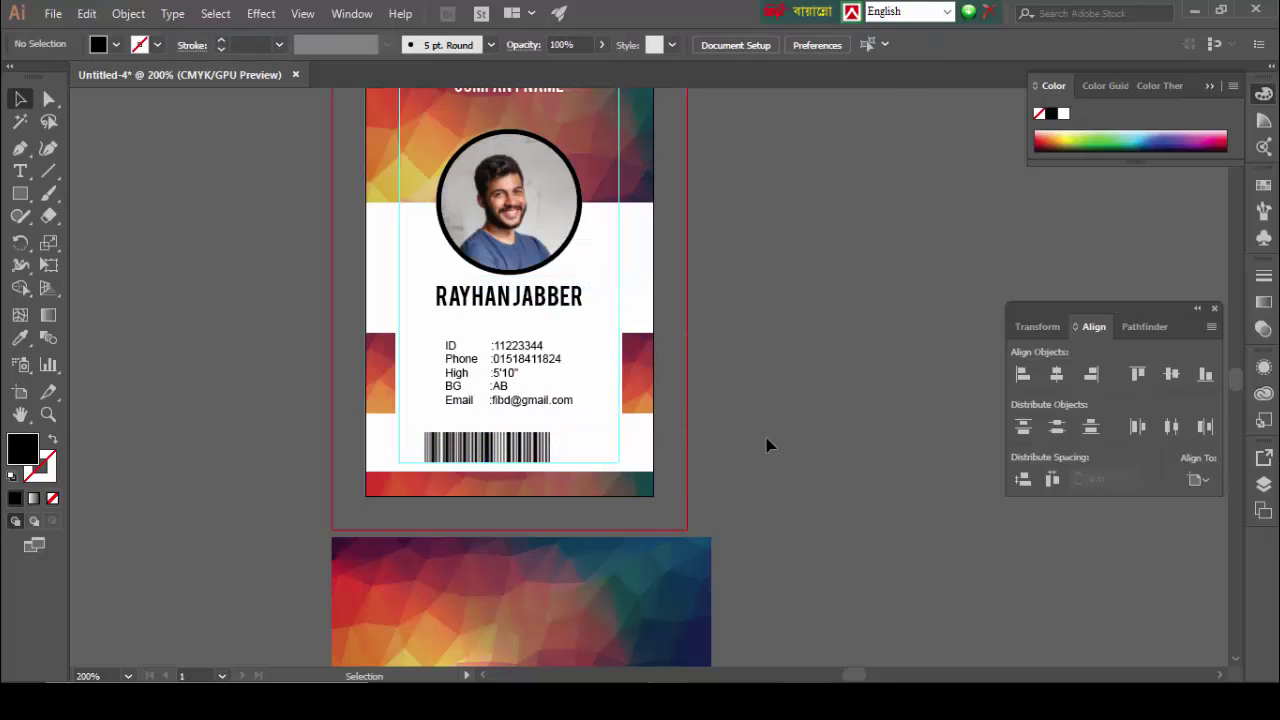
click(534, 445)
click(1058, 374)
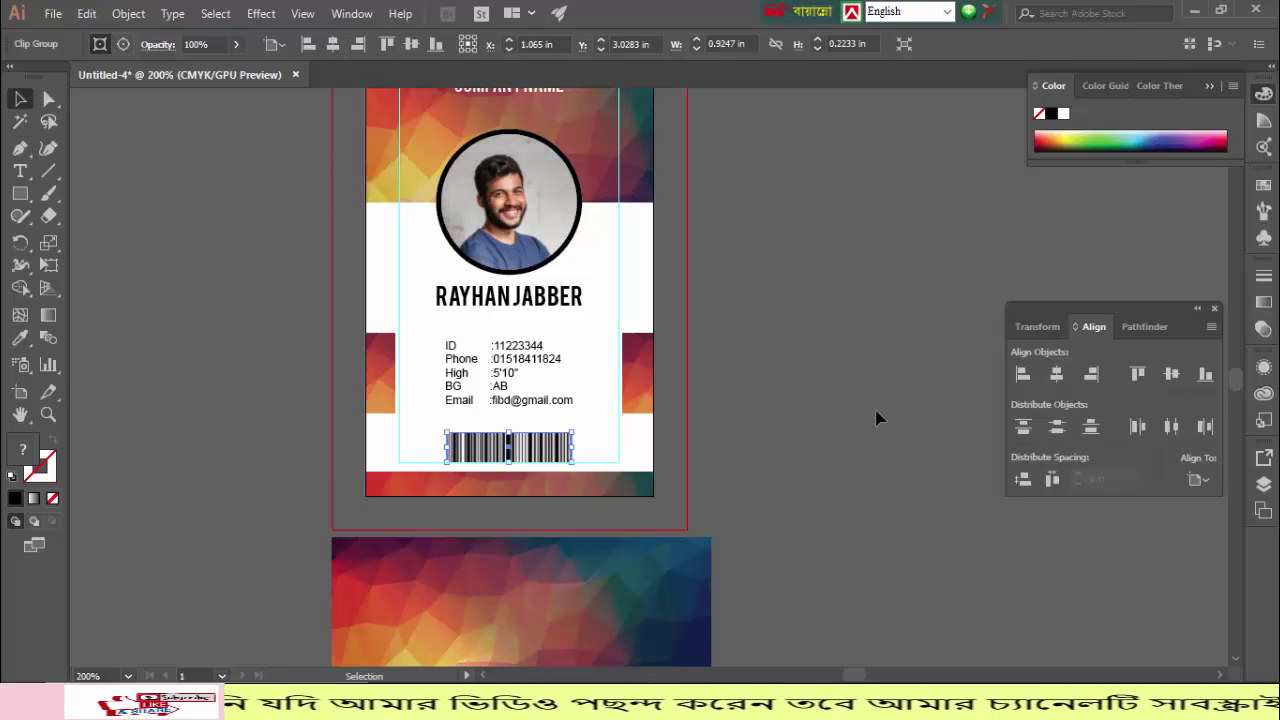
click(874, 420)
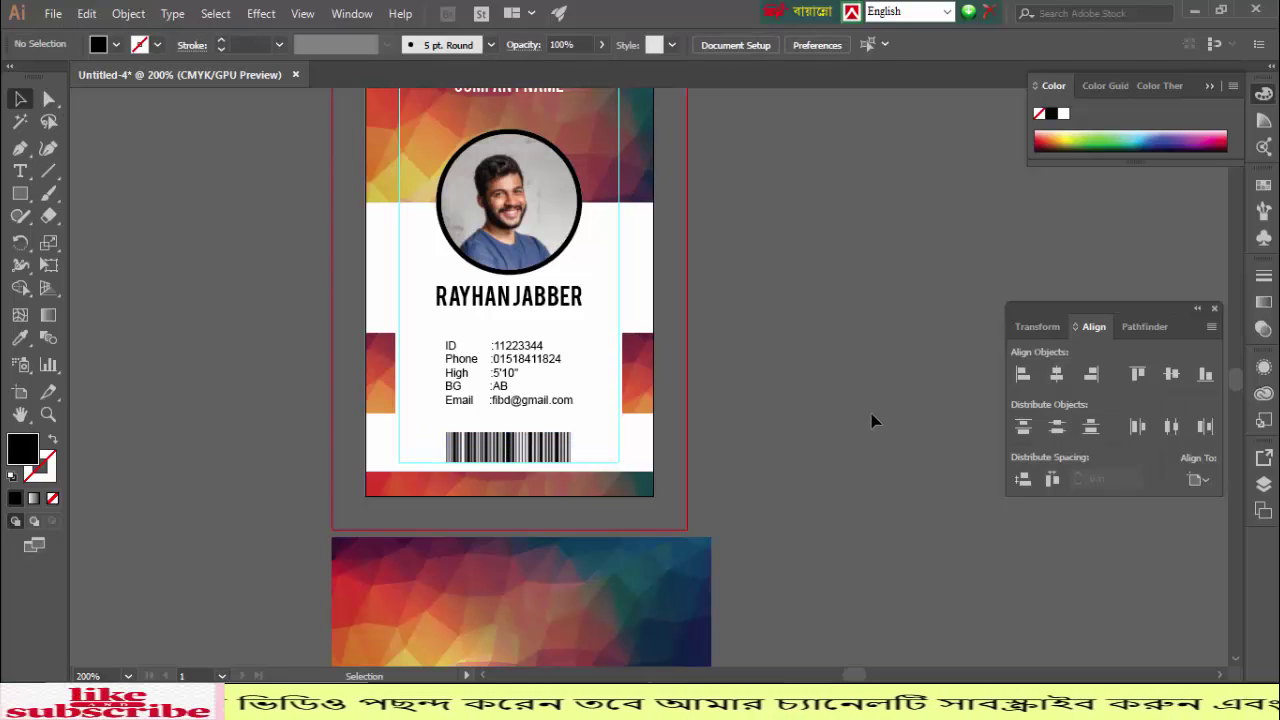
click(525, 447)
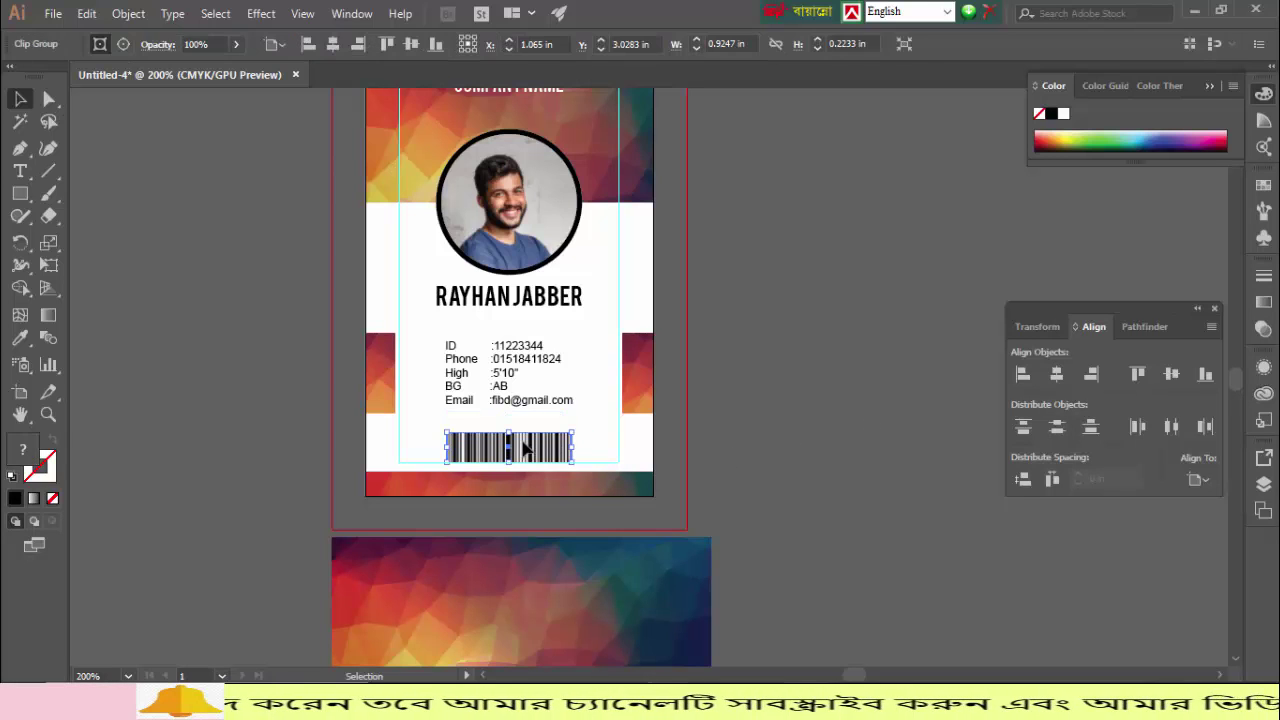
key(Up)
key(Up)
key(Up)
key(Up)
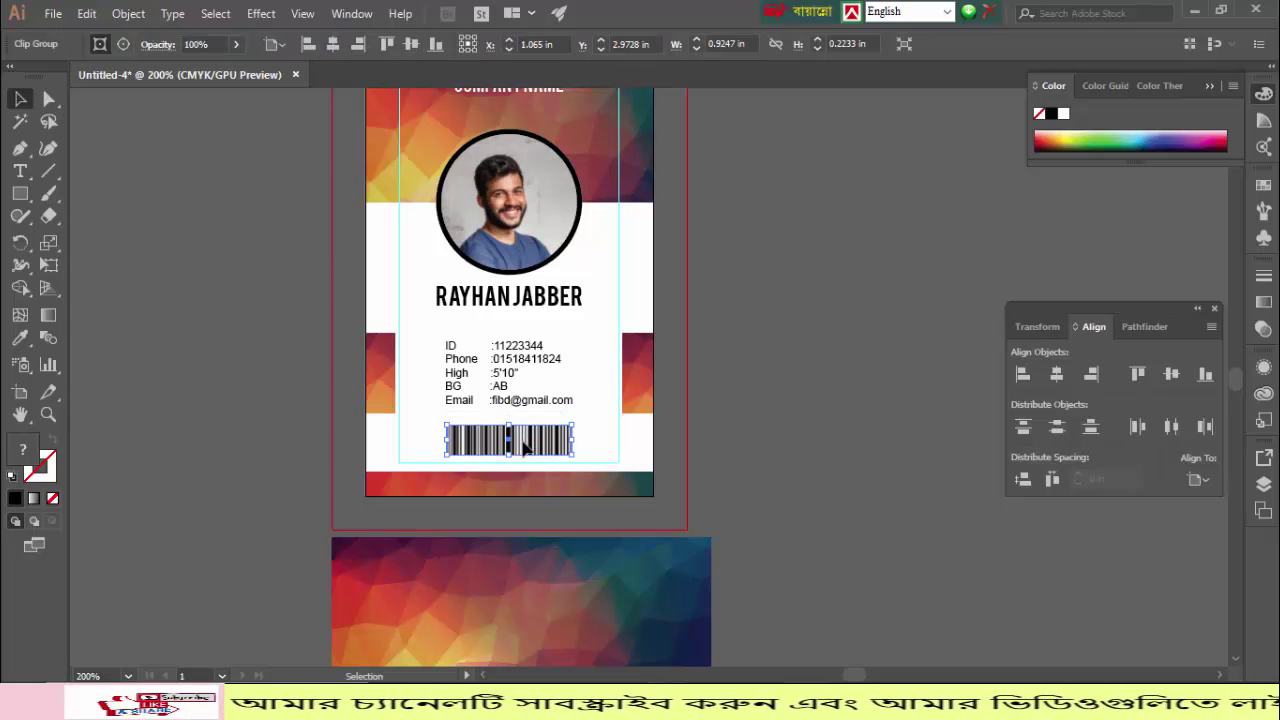
click(803, 387)
scroll(803, 389, up, 2)
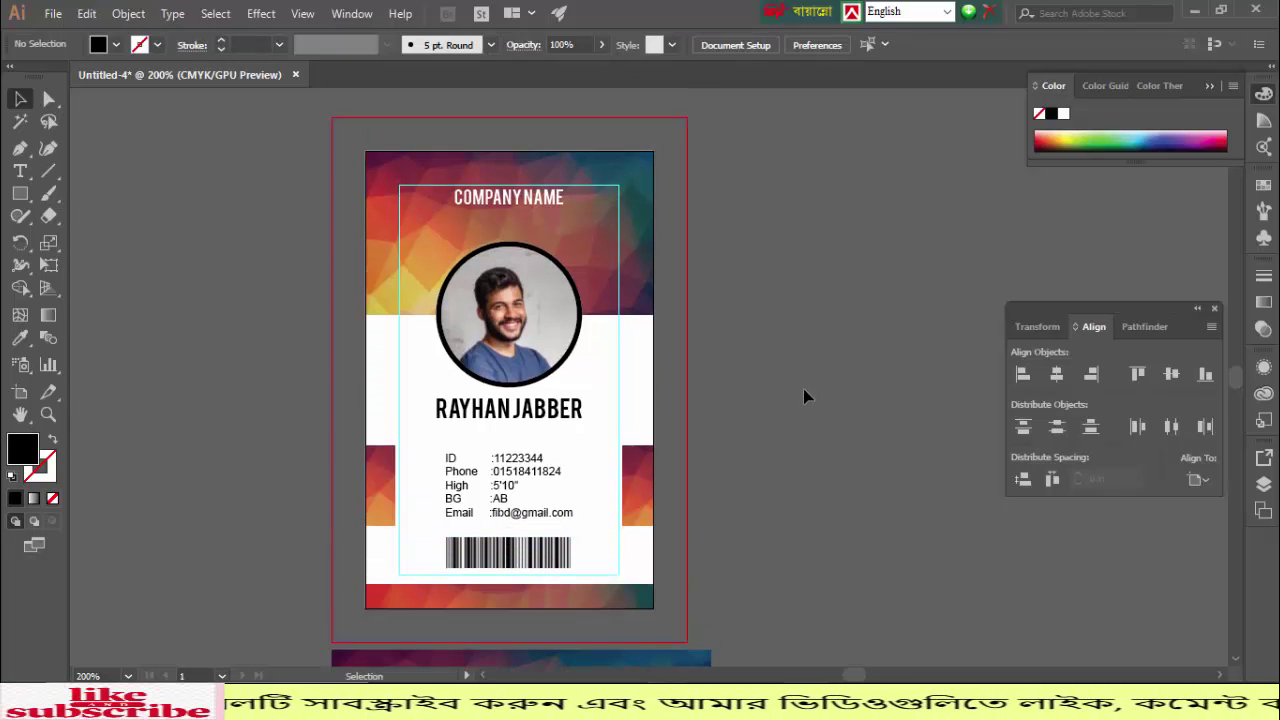
Step: Delete the leftover polygon background image below the card
scroll(803, 389, down, 6)
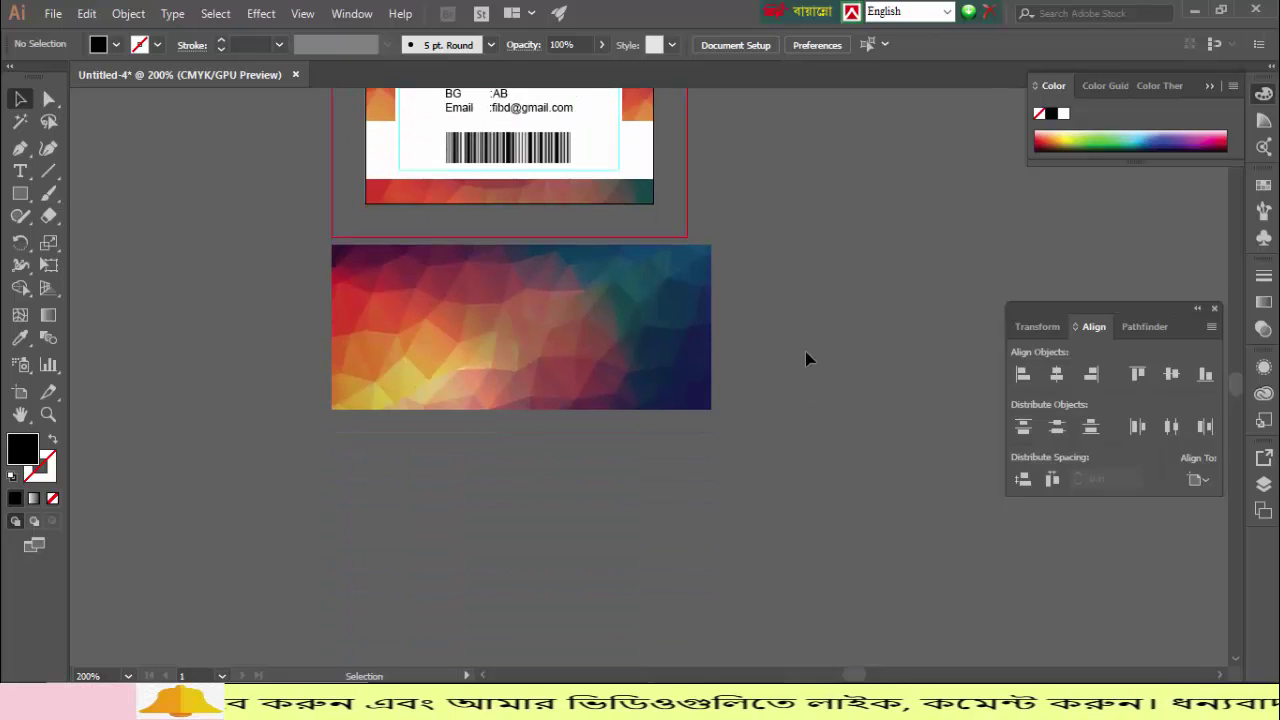
click(393, 385)
key(Delete)
scroll(400, 375, up, 6)
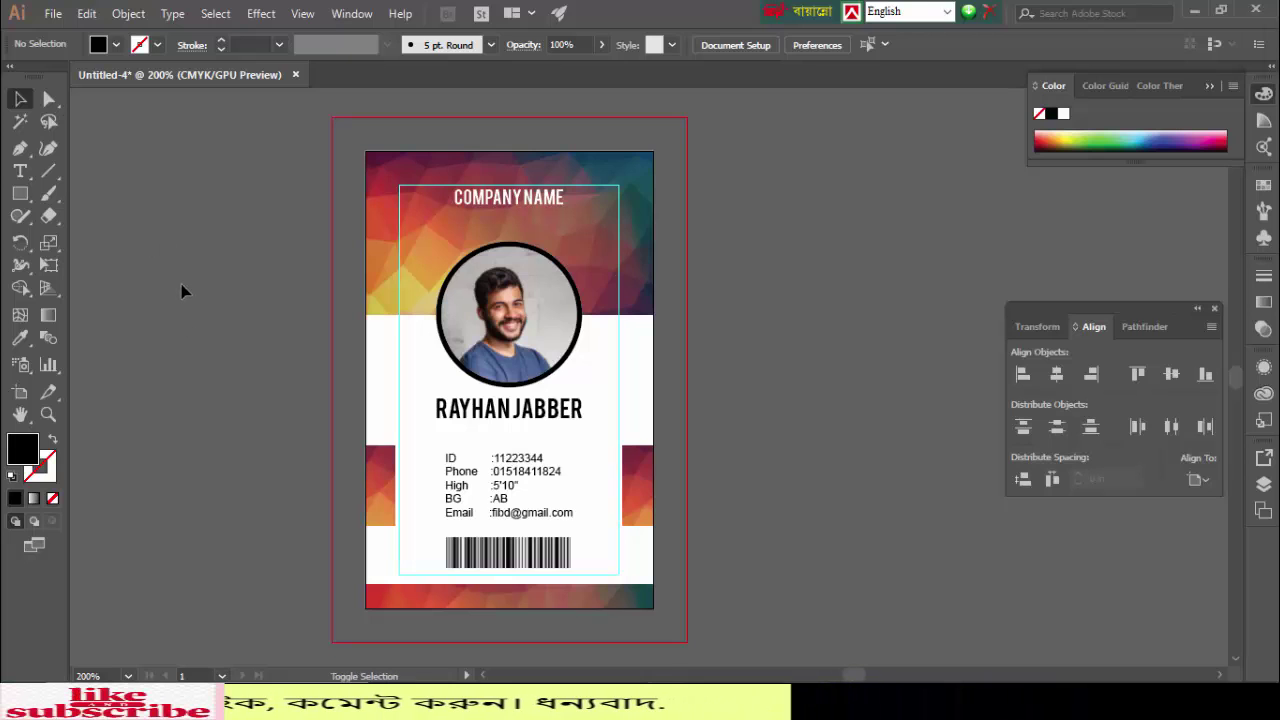
key(ctrl+alt+shift+s)
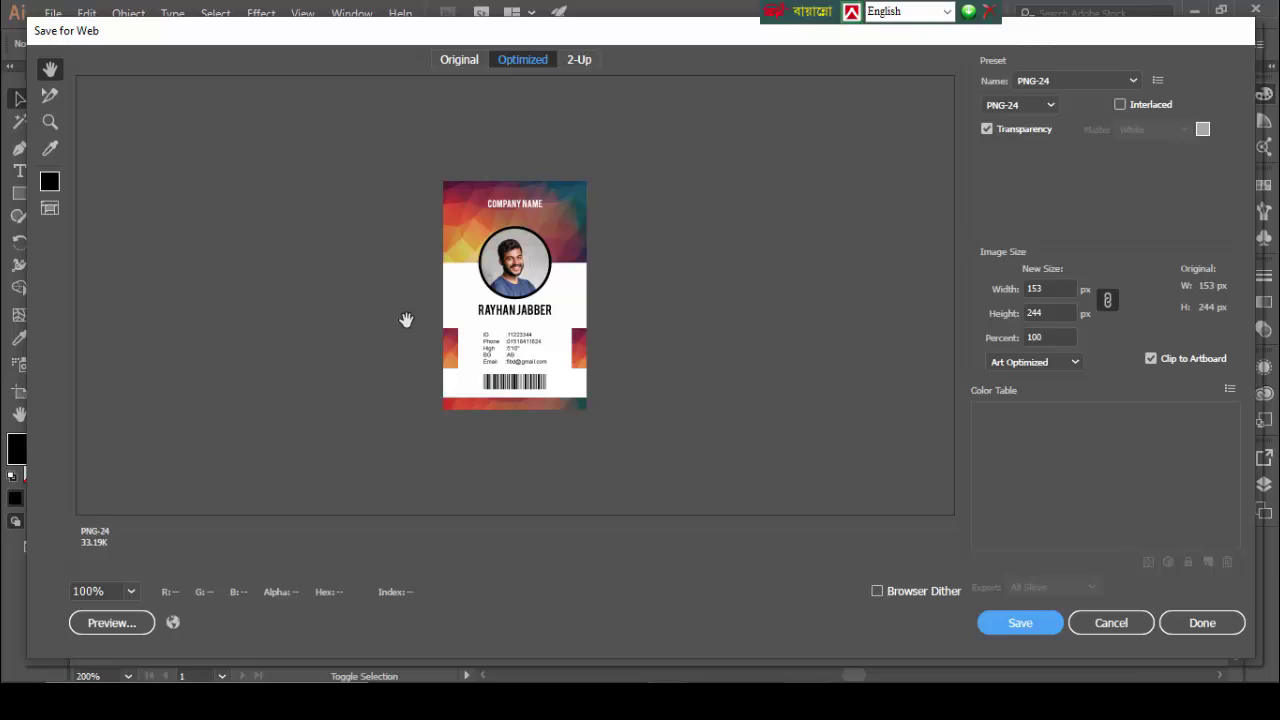
Step: Export the card as PNG-24 at 1000 percent, naming the file ID-Card-3
click(1062, 334)
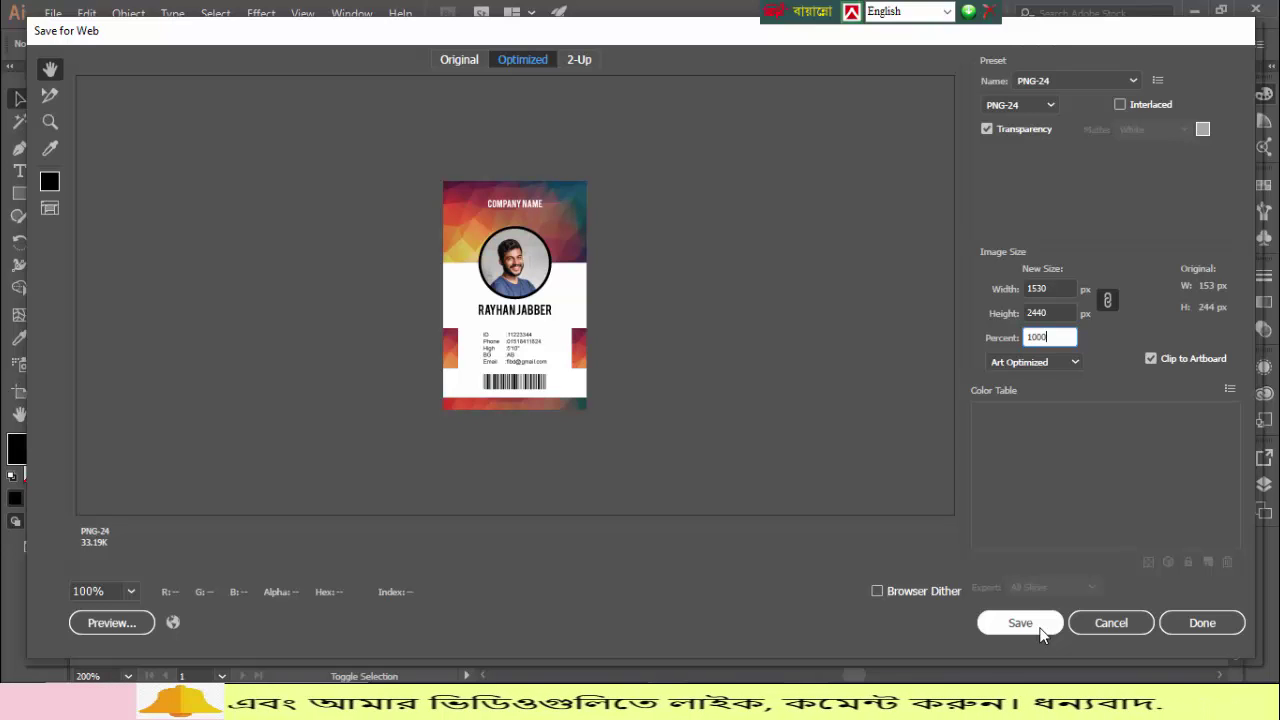
click(1020, 623)
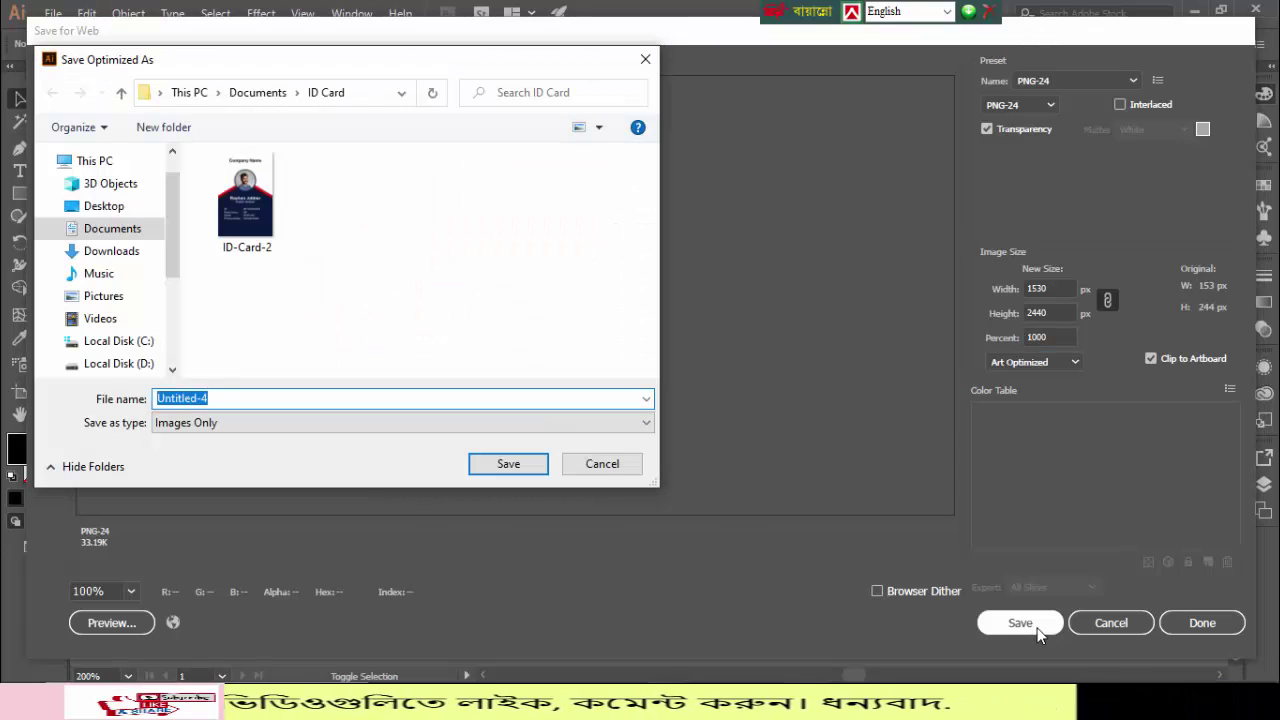
click(245, 205)
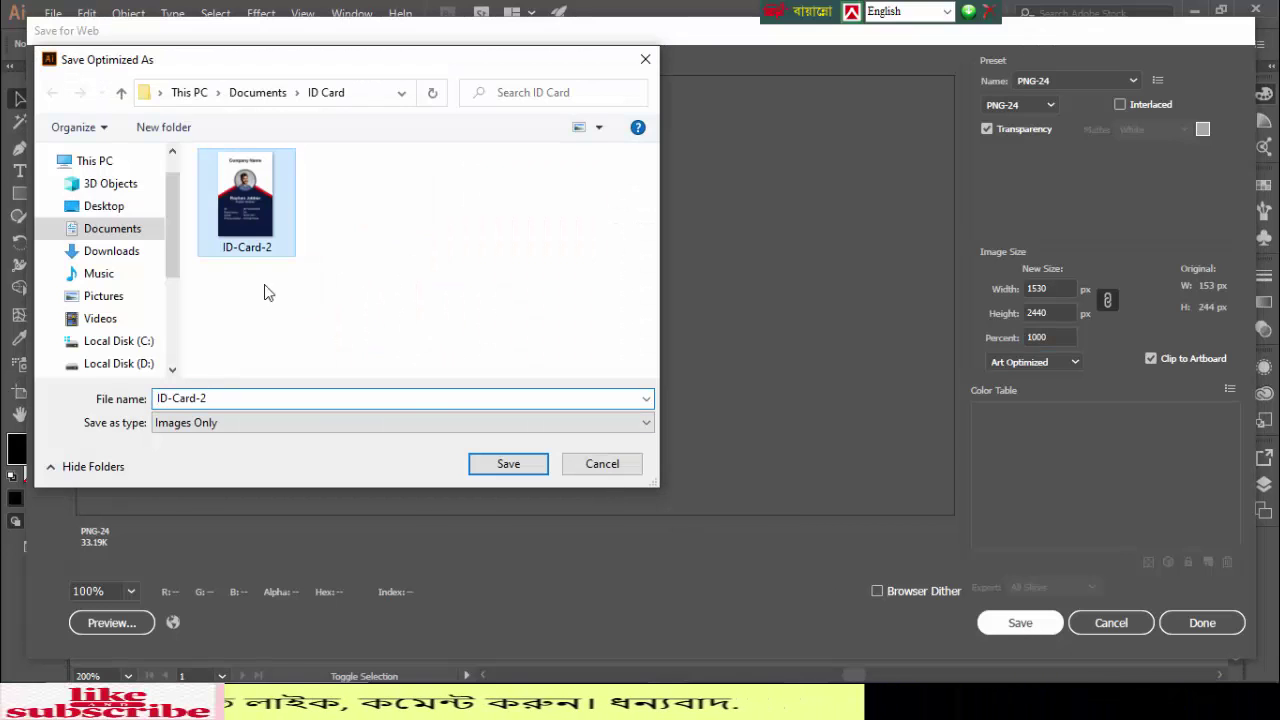
click(257, 399)
double_click(257, 399)
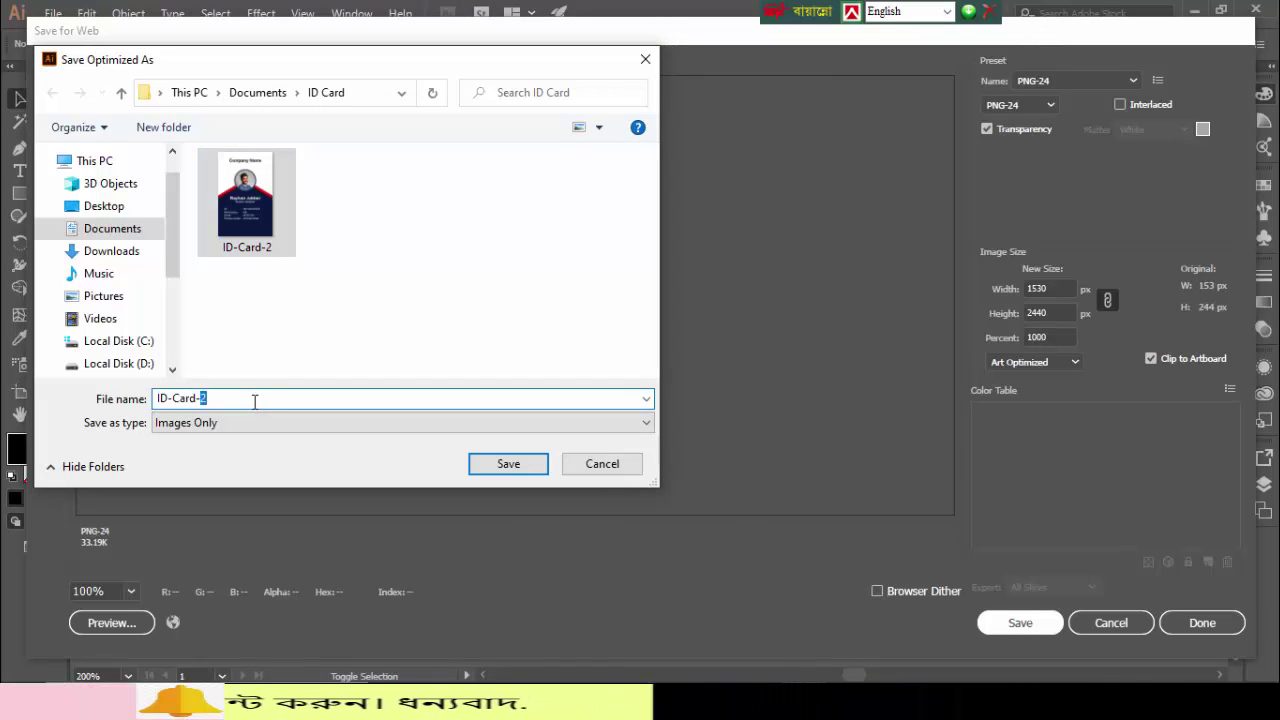
text(3)
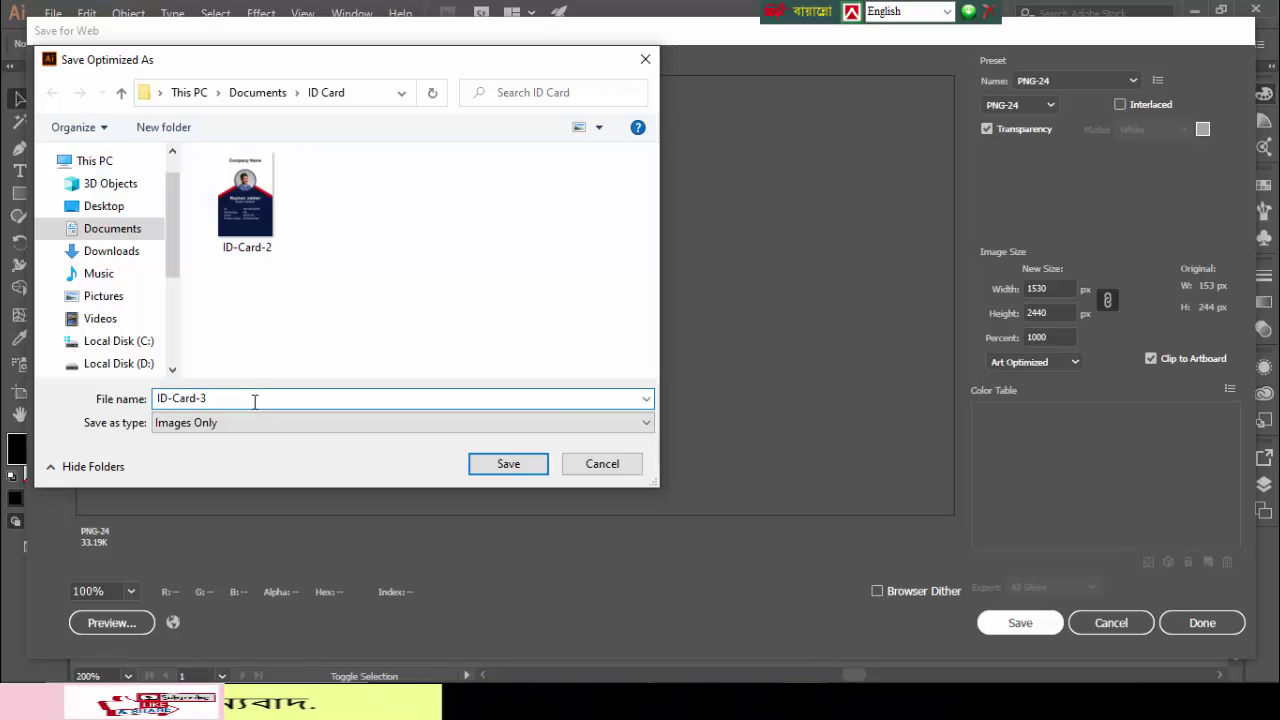